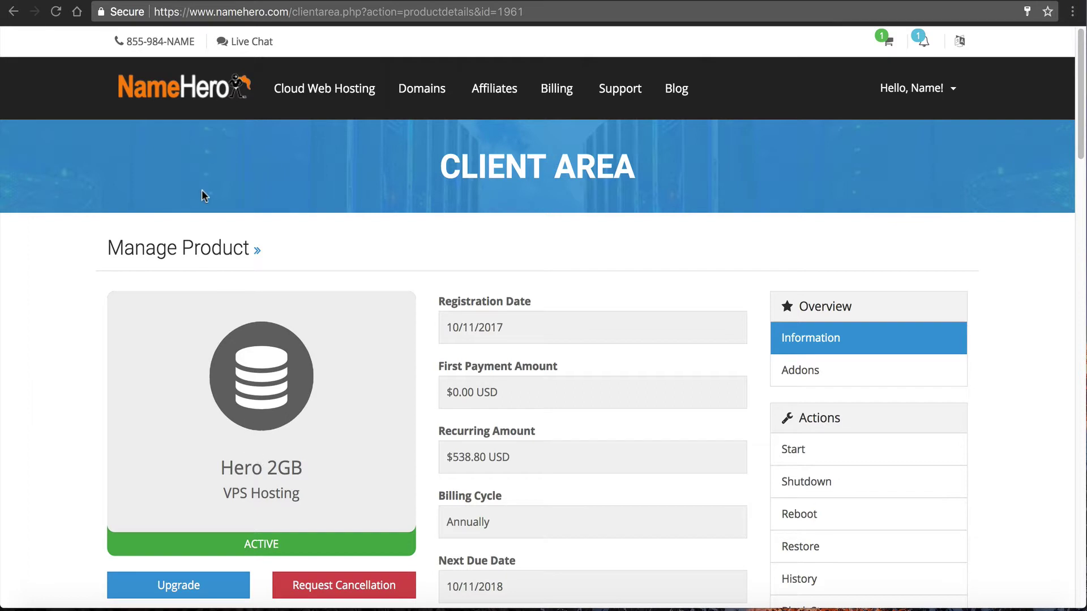
- Browse the NameHero VPS hosting plans page
{"action": "mouse_move", "coordinate": [315, 170]}
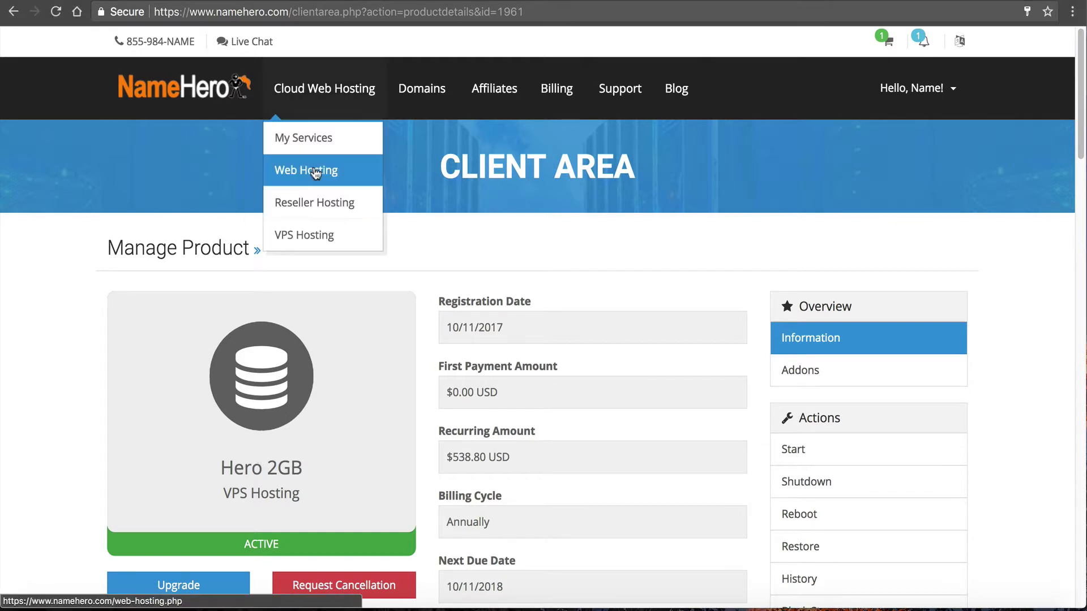
{"action": "left_click", "coordinate": [304, 235]}
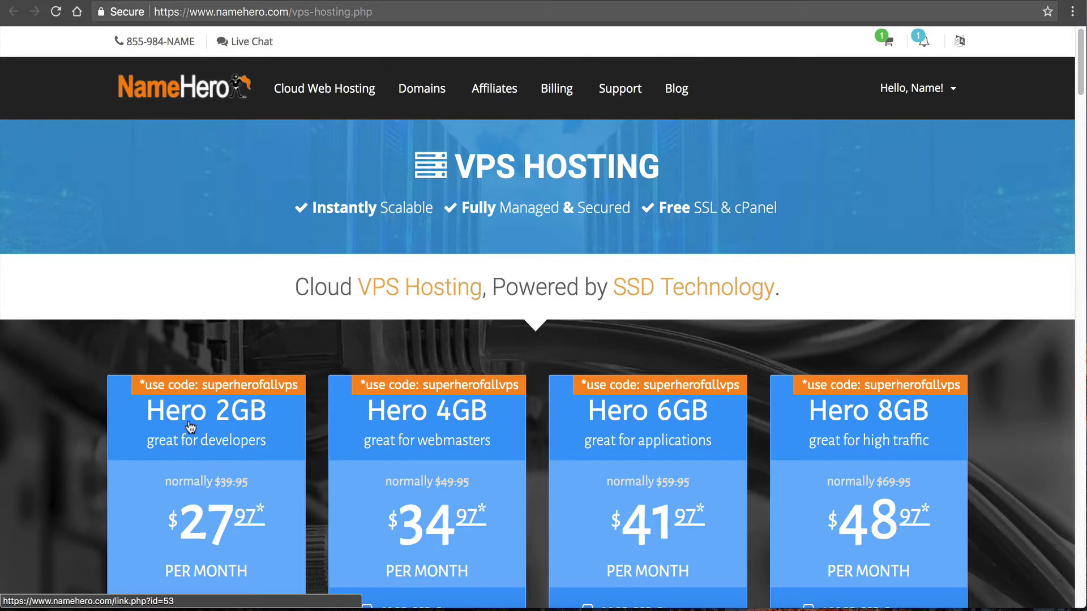
{"action": "left_click_drag", "start_coordinate": [1080, 63], "coordinate": [1071, 101]}
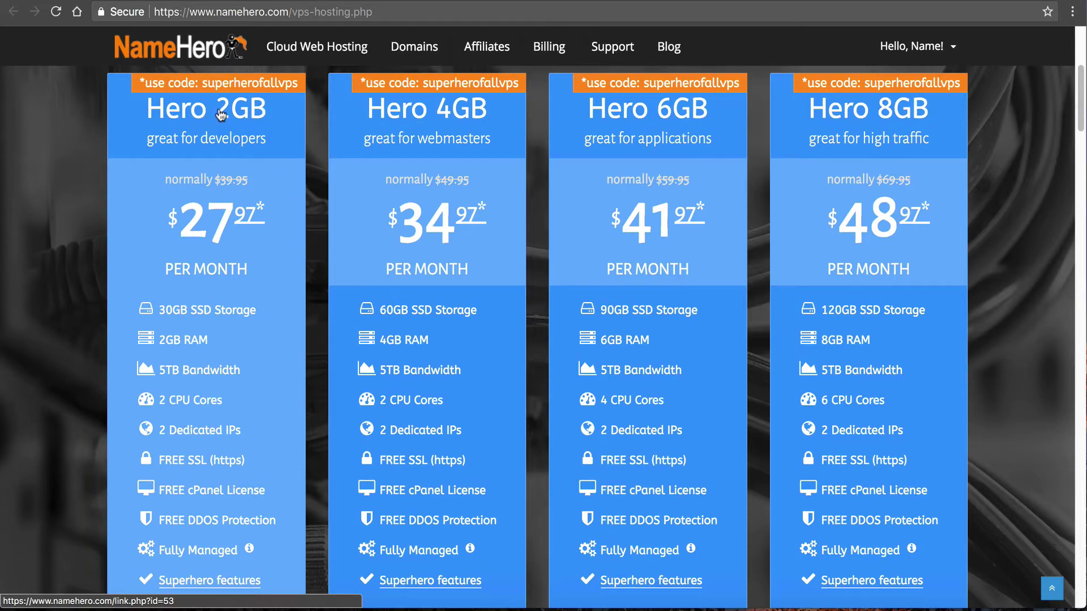
- Return to the client area home and open the Hero 2GB VPS product details
{"action": "mouse_move", "coordinate": [346, 41]}
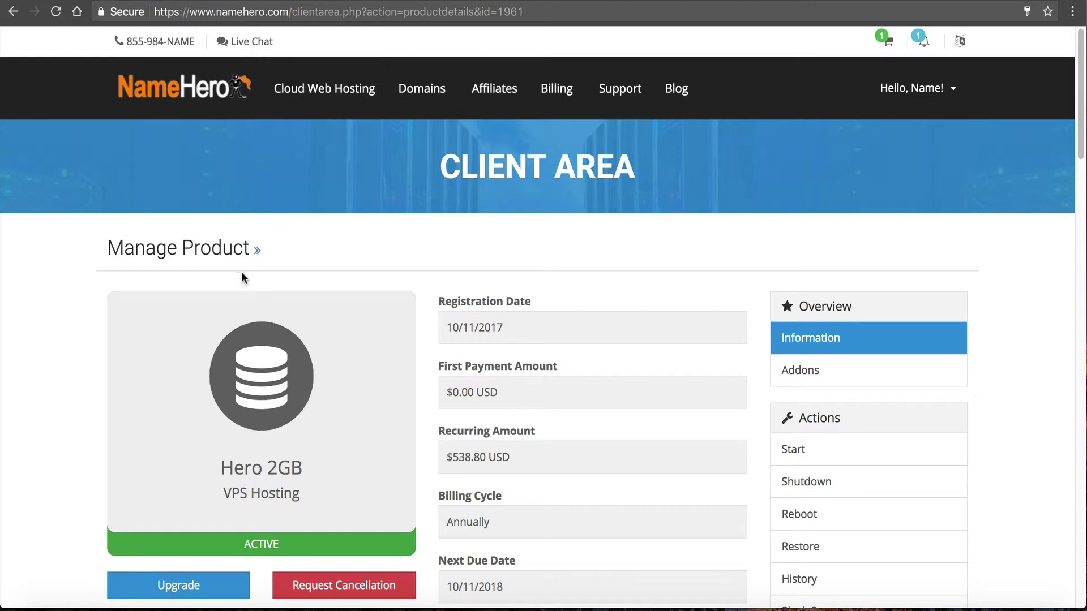
{"action": "mouse_move", "coordinate": [258, 101]}
{"action": "left_click", "coordinate": [218, 105]}
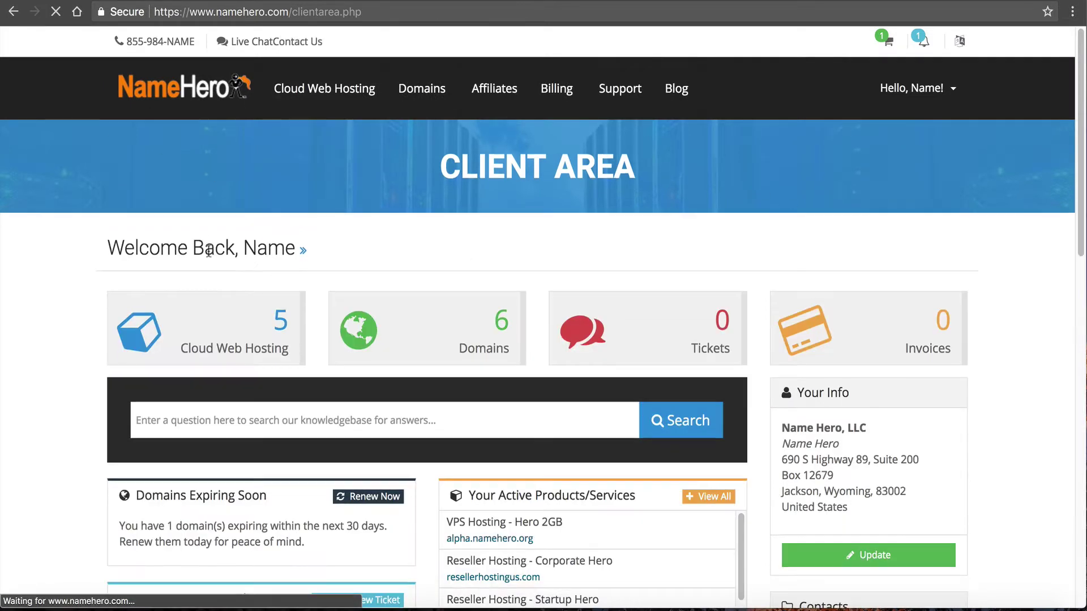
{"action": "left_click", "coordinate": [209, 325]}
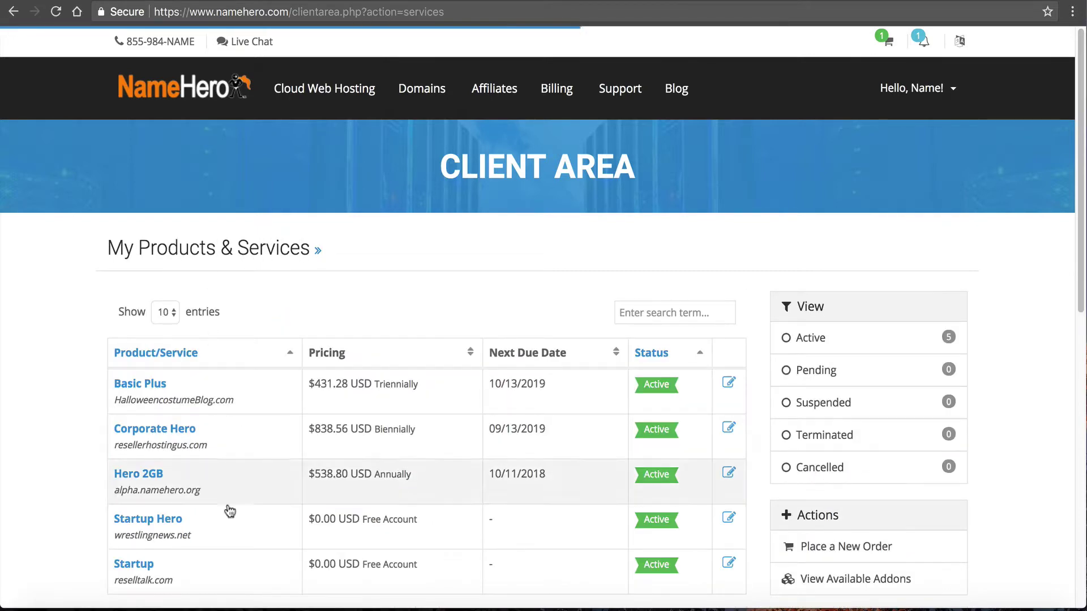
{"action": "left_click", "coordinate": [152, 478]}
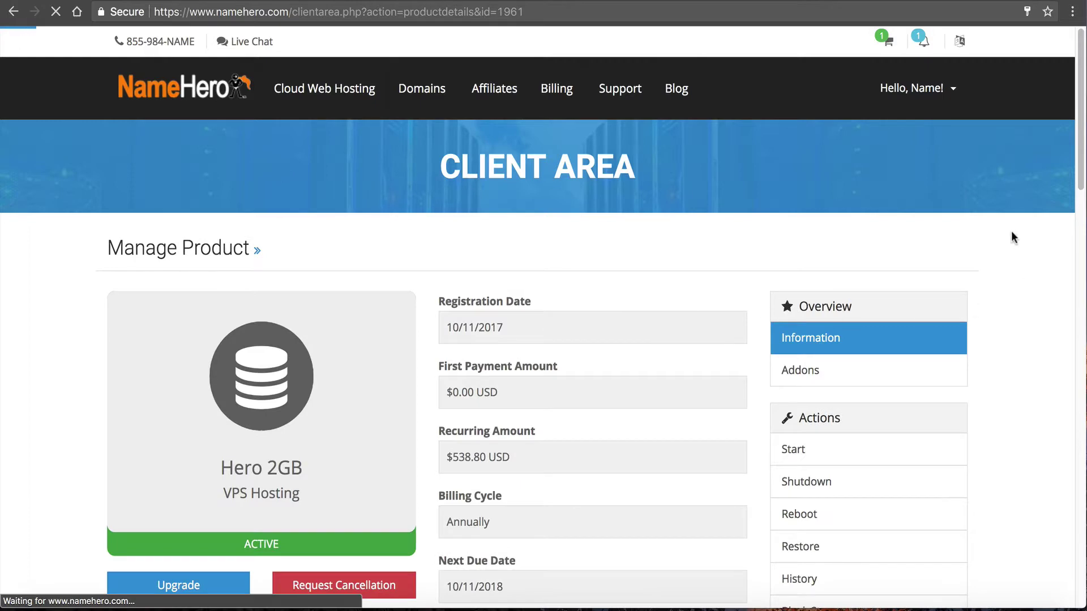
{"action": "scroll", "coordinate": [1074, 148], "scroll_direction": "down", "scroll_amount": 3}
{"action": "scroll", "coordinate": [1074, 156], "scroll_direction": "down", "scroll_amount": 10}
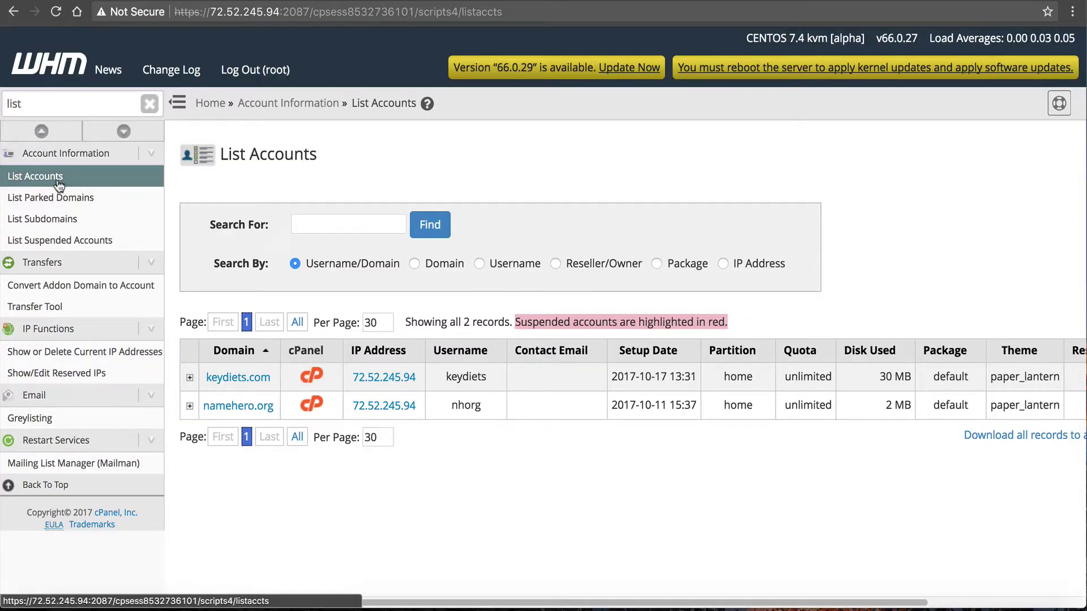
{"action": "left_click", "coordinate": [50, 180]}
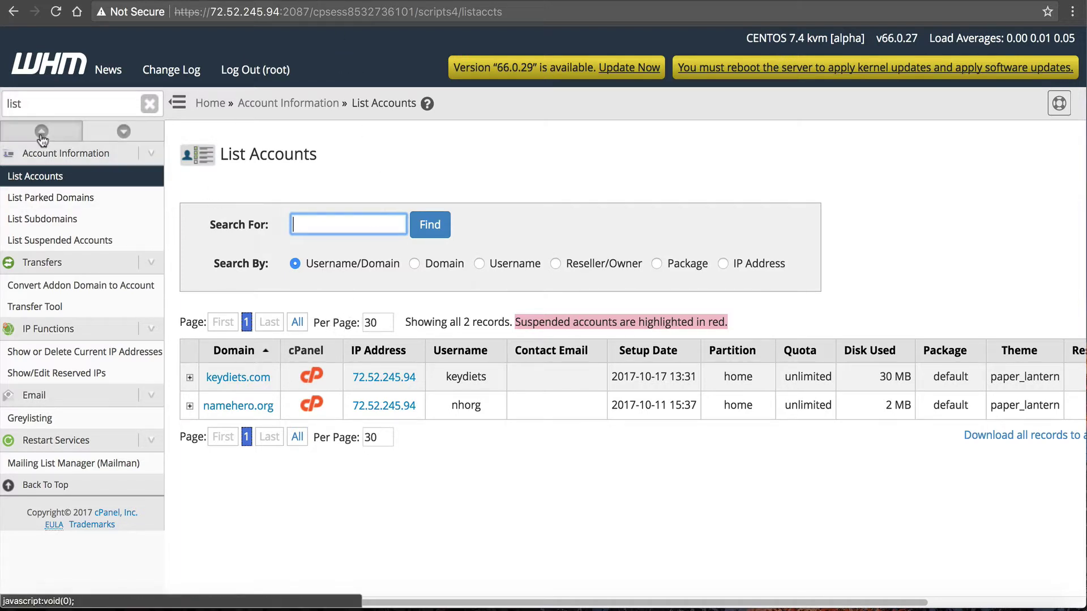
- Clear the 'list' filter in the WHM sidebar and scroll through all server functions
{"action": "left_click", "coordinate": [152, 105]}
{"action": "left_click", "coordinate": [151, 104]}
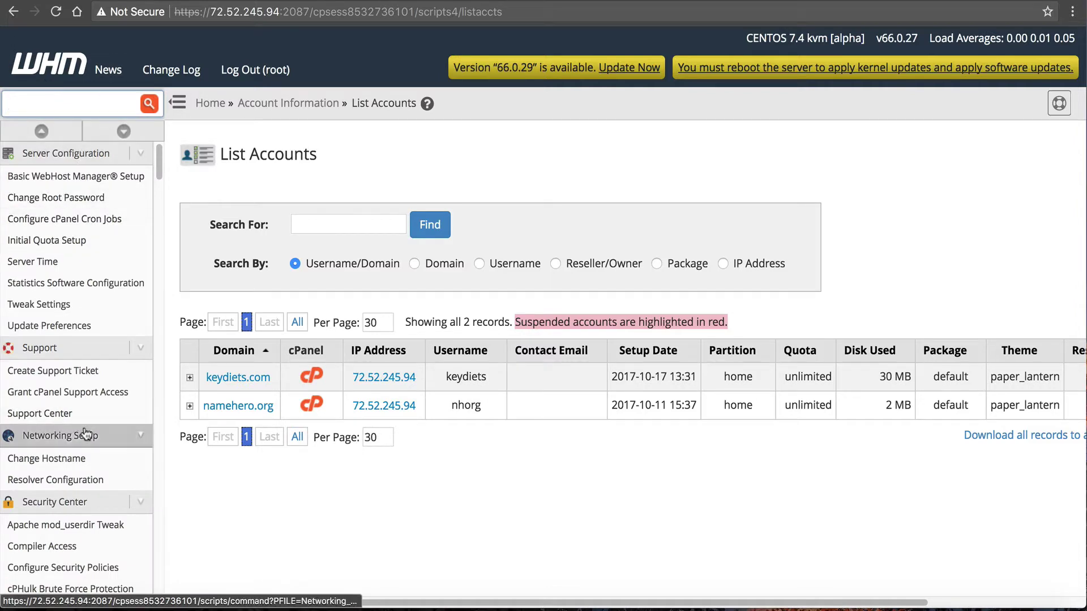
{"action": "scroll", "coordinate": [151, 193], "scroll_direction": "down", "scroll_amount": 3}
{"action": "scroll", "coordinate": [135, 275], "scroll_direction": "down", "scroll_amount": 20}
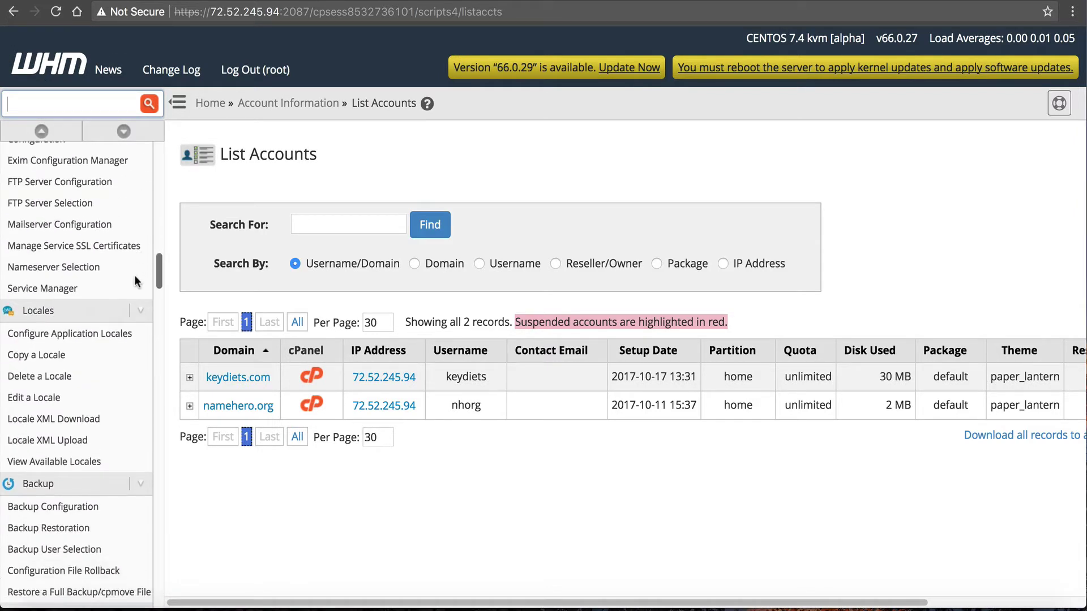
{"action": "scroll", "coordinate": [134, 345], "scroll_direction": "down", "scroll_amount": 15}
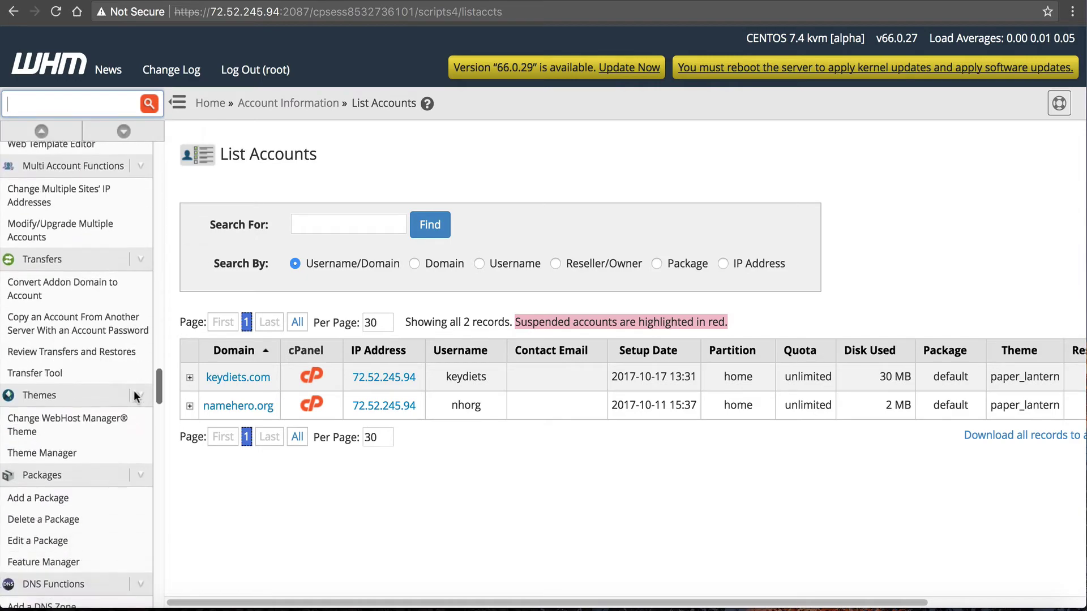
{"action": "scroll", "coordinate": [130, 403], "scroll_direction": "down", "scroll_amount": 15}
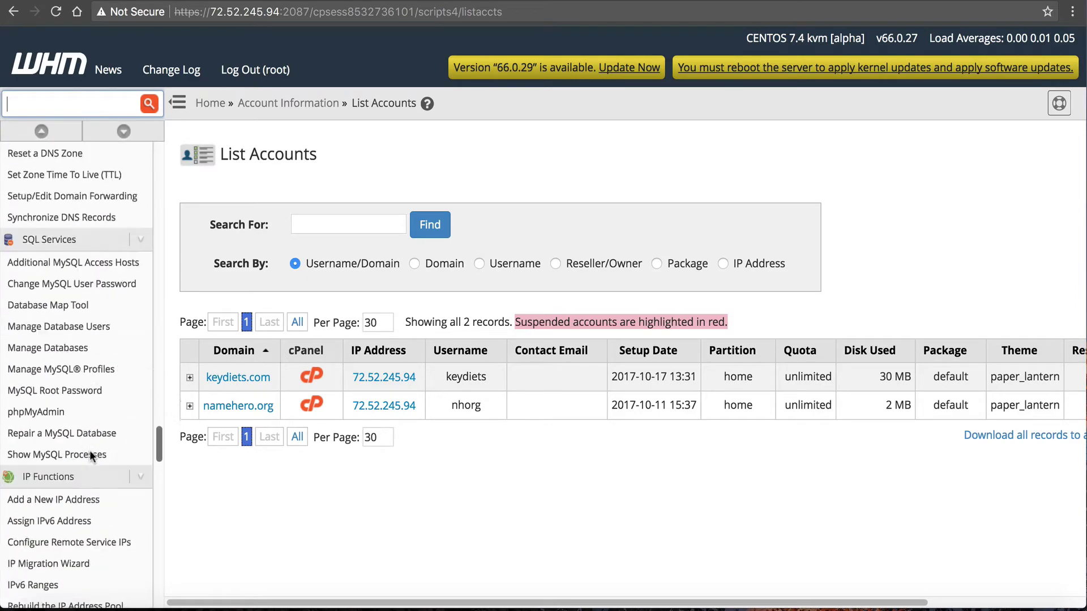
- Visit namehero.org, showing only a cgi-bin/ directory index, then return to List Accounts
{"action": "scroll", "coordinate": [113, 338], "scroll_direction": "up", "scroll_amount": 20}
{"action": "scroll", "coordinate": [120, 192], "scroll_direction": "up", "scroll_amount": 10}
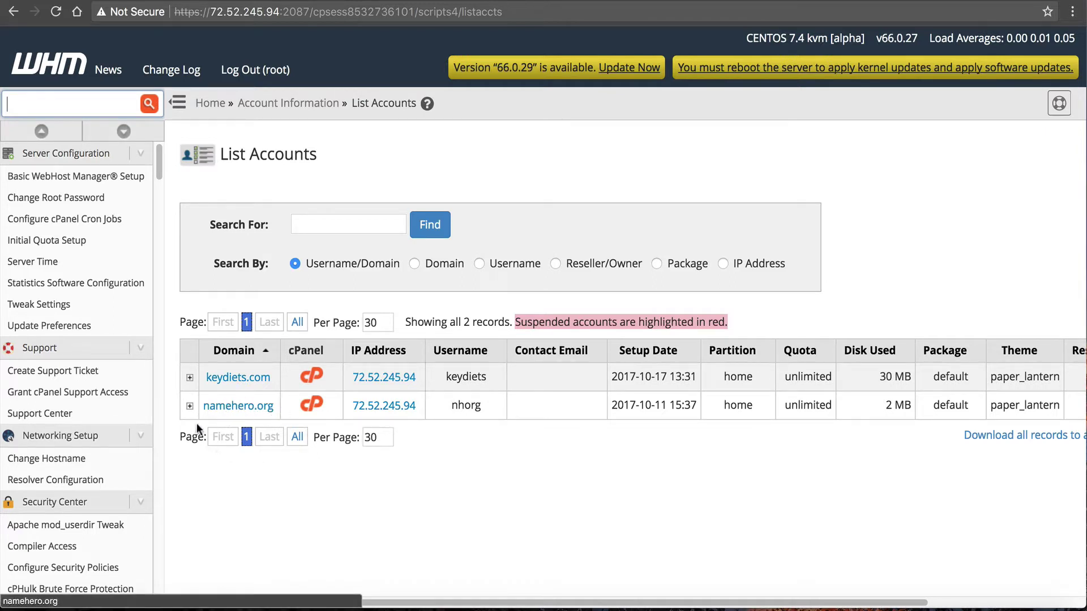
{"action": "left_click", "coordinate": [238, 406]}
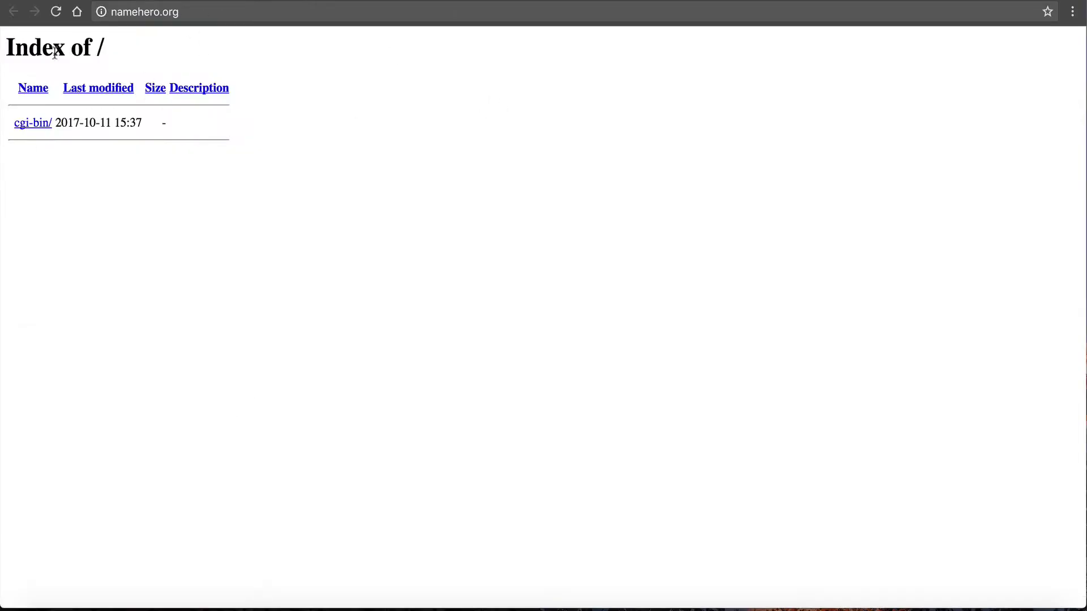
{"action": "key", "text": "super+w"}
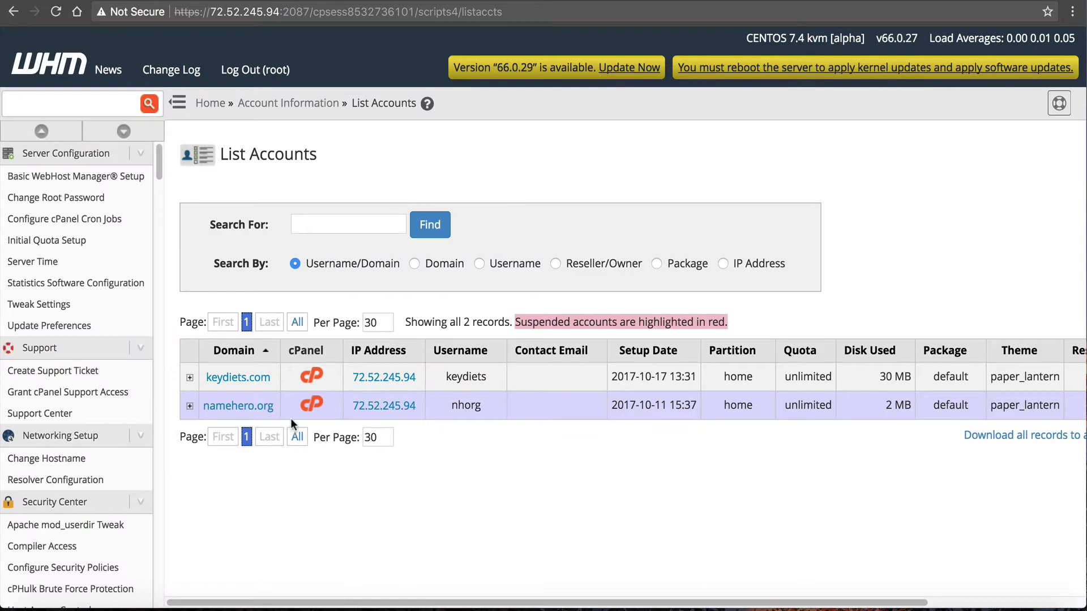
- Log into namehero.org's cPanel and open WHMCS under Softaculous Apps Installer
{"action": "left_click", "coordinate": [316, 405]}
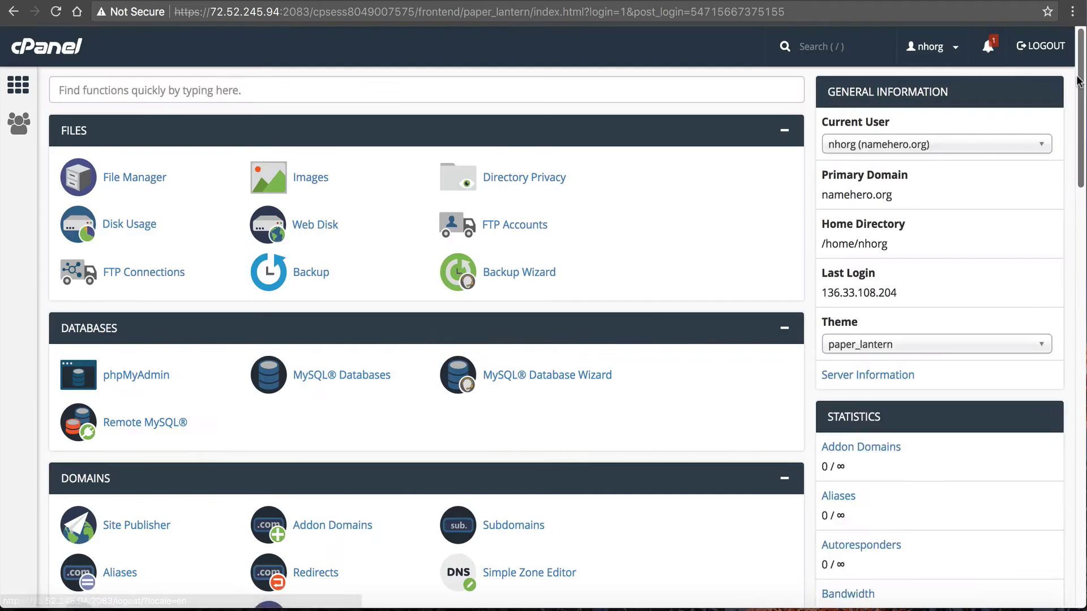
{"action": "left_click_drag", "start_coordinate": [1077, 80], "coordinate": [1002, 472]}
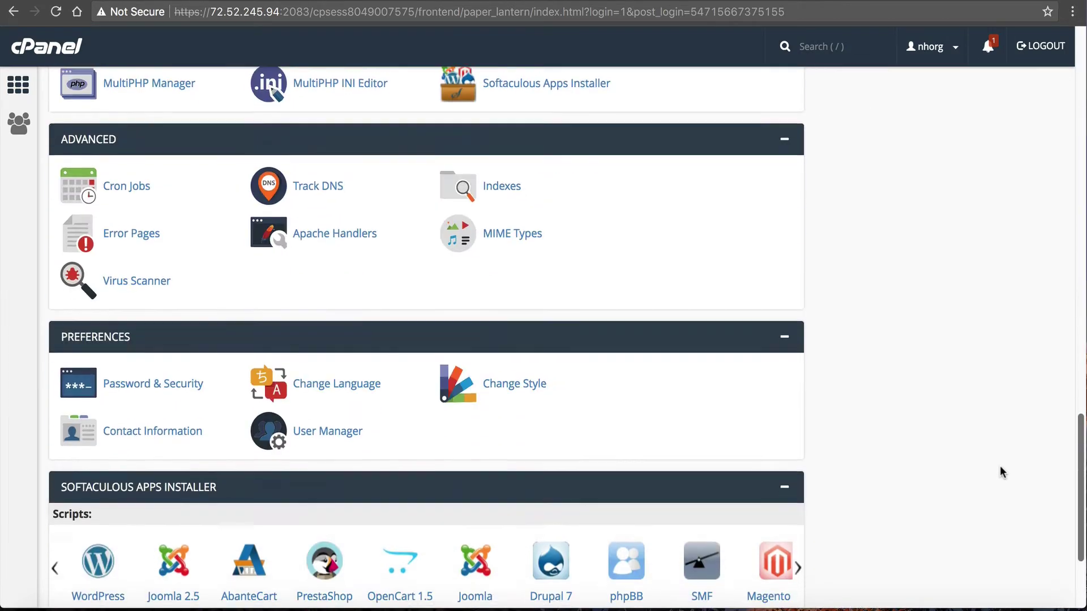
{"action": "scroll", "coordinate": [1000, 473], "scroll_direction": "down", "scroll_amount": 3}
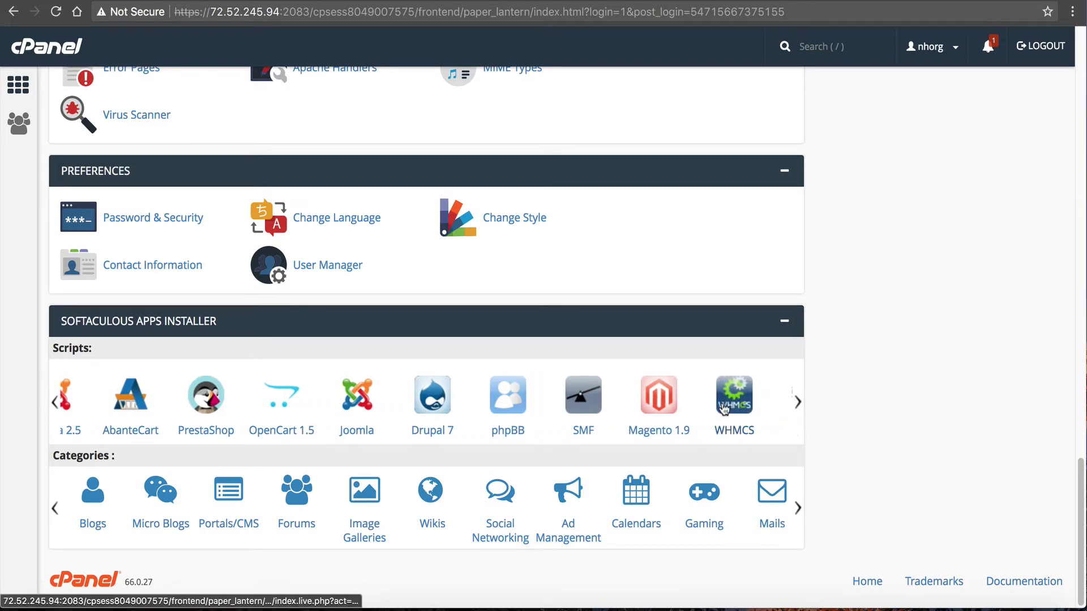
{"action": "left_click", "coordinate": [724, 409]}
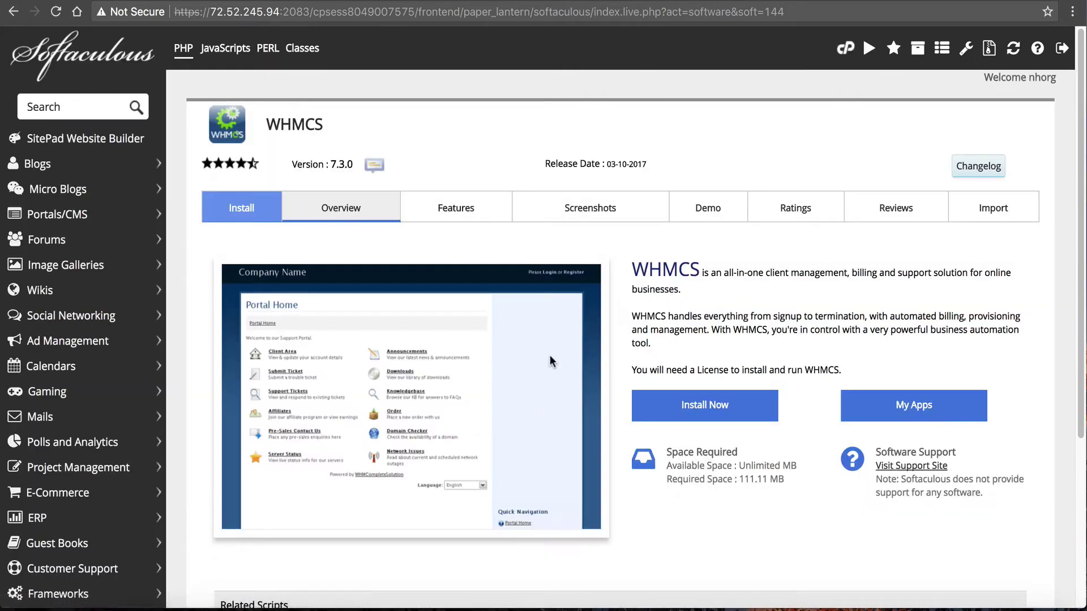
- Open the WHMCS install form and inspect its 'whmcs' In Directory value
{"action": "left_click", "coordinate": [708, 405]}
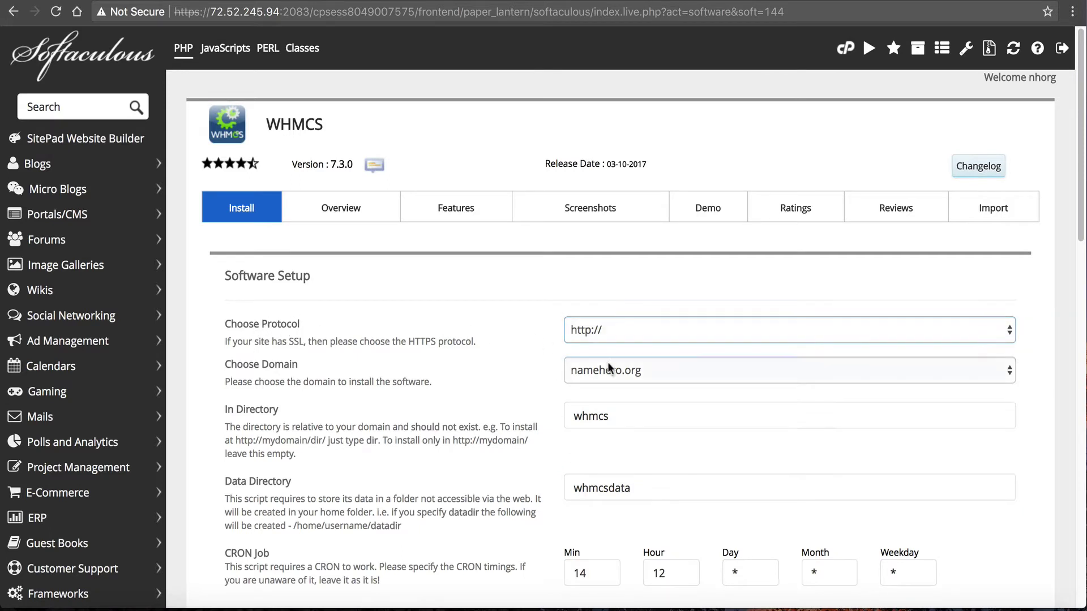
{"action": "left_click", "coordinate": [632, 417]}
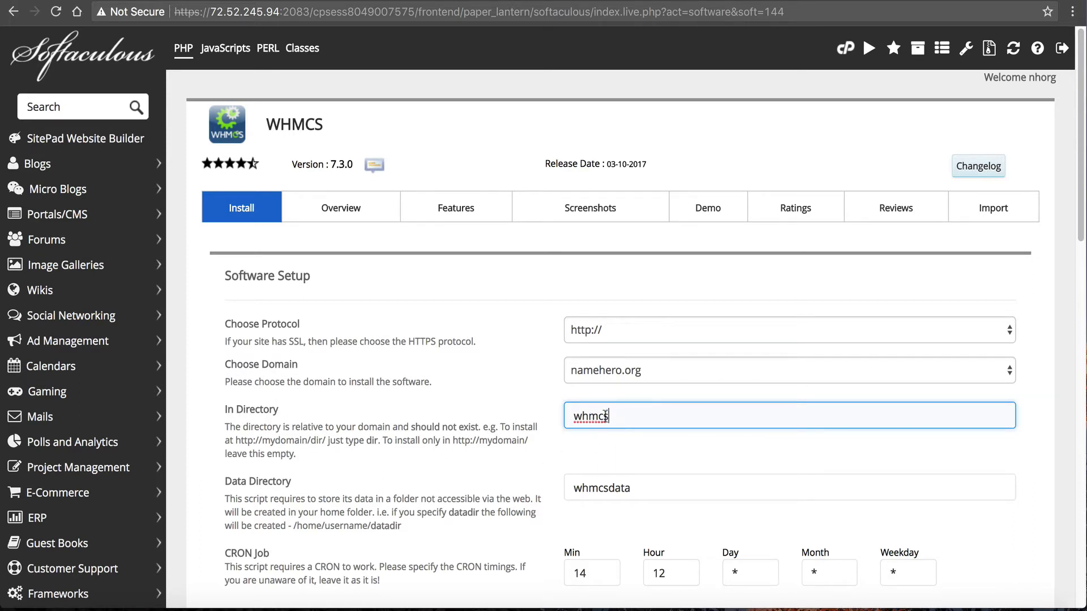
{"action": "double_click", "coordinate": [569, 412]}
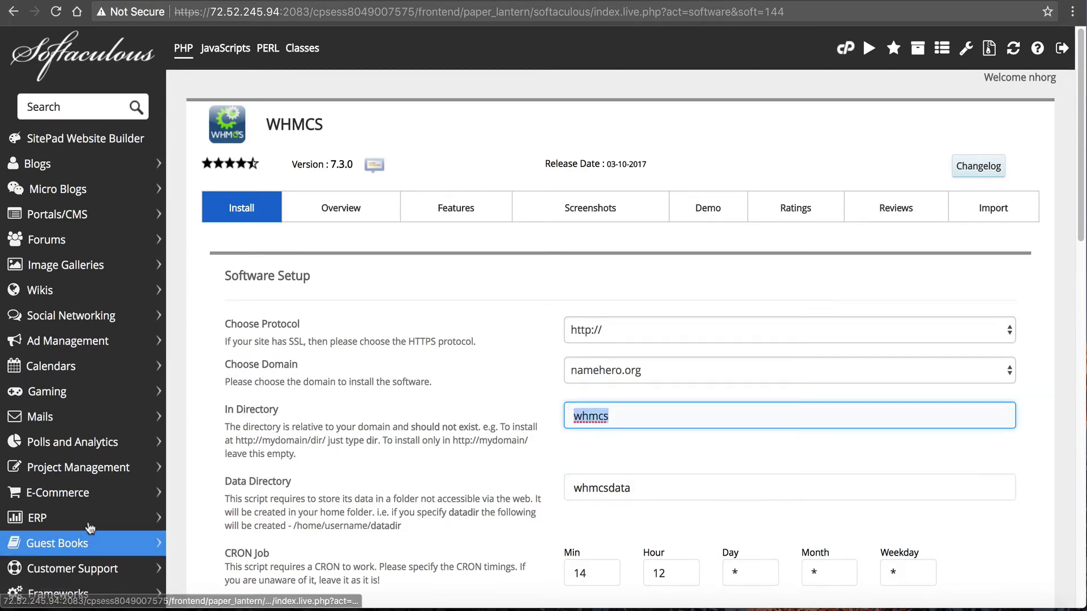
{"action": "left_click", "coordinate": [588, 417]}
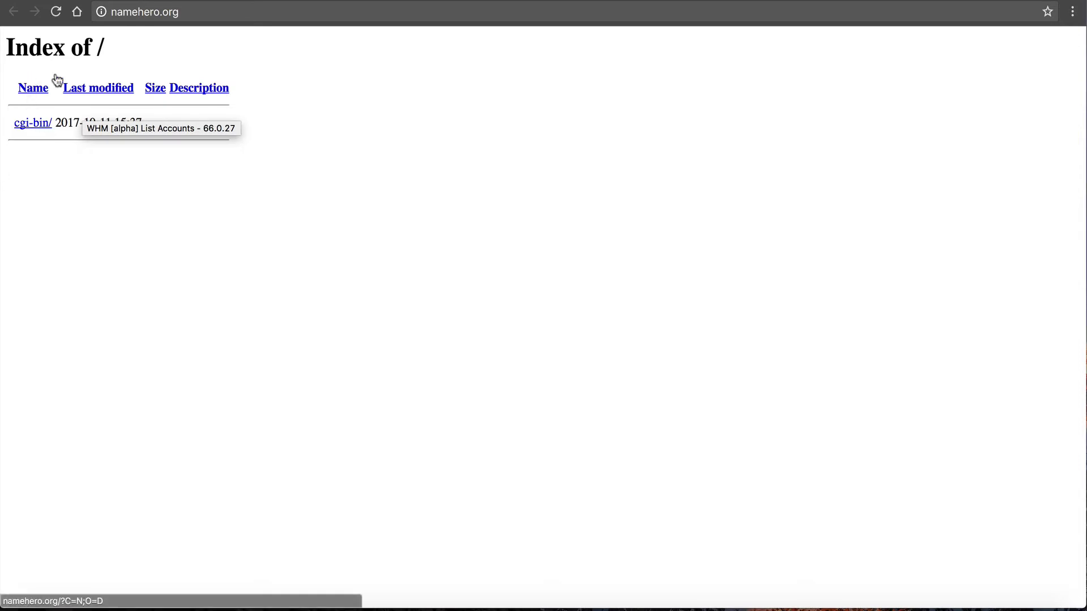
- Append /whmcs to the namehero.org address and load that page
{"action": "left_click", "coordinate": [190, 13]}
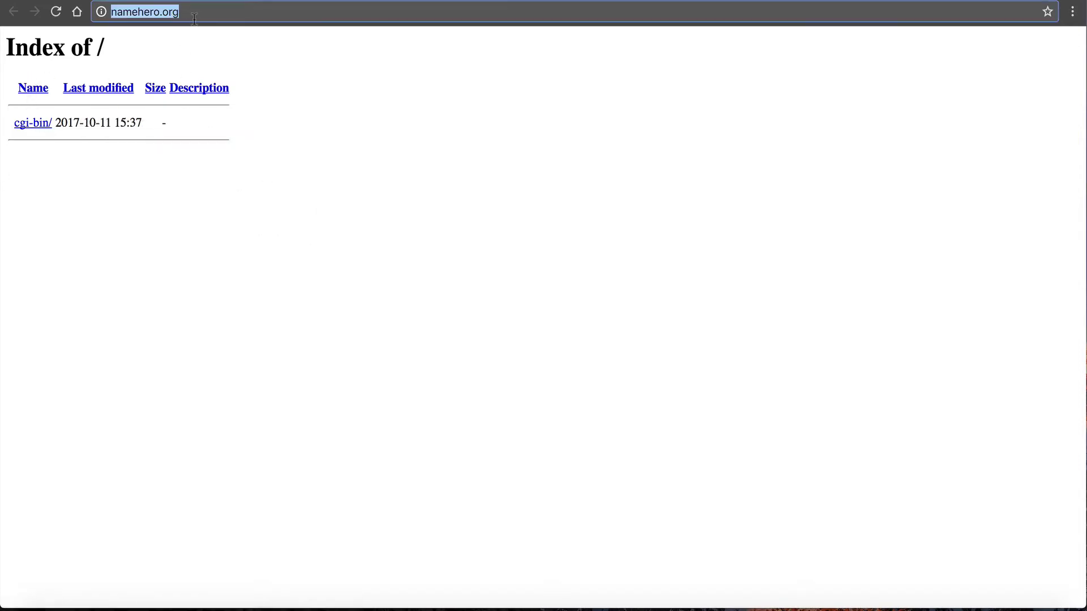
{"action": "left_click", "coordinate": [214, 17]}
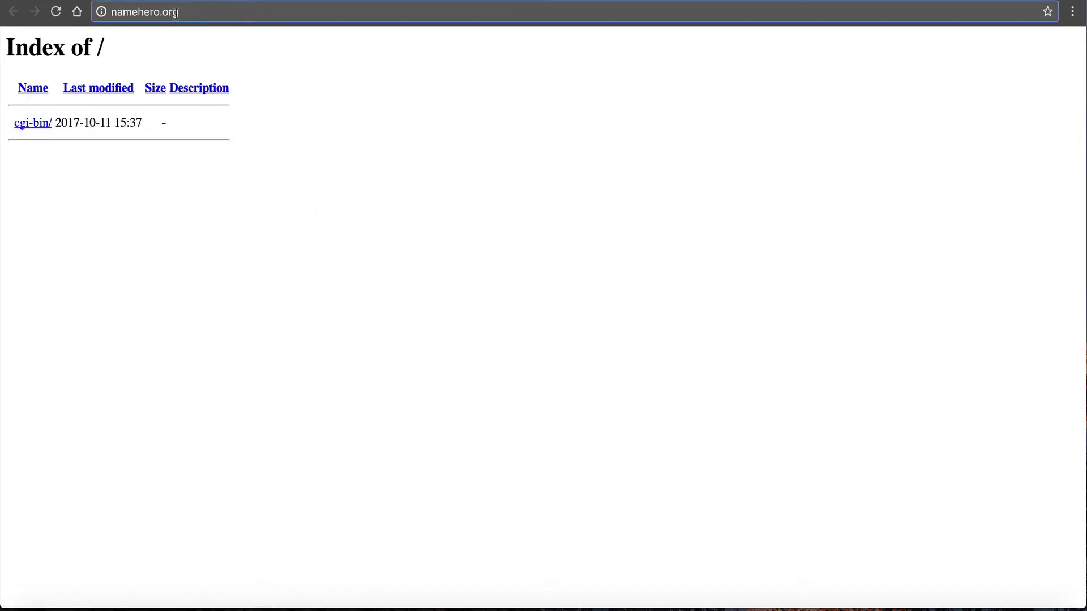
{"action": "key", "text": "super+a"}
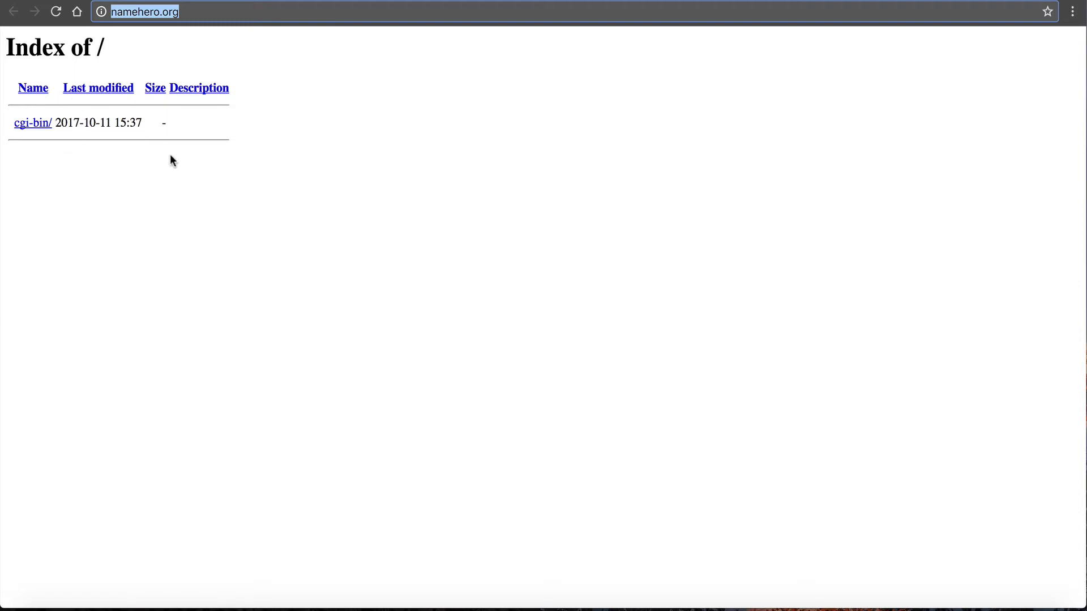
{"action": "left_click", "coordinate": [244, 17]}
{"action": "type", "text": "/"}
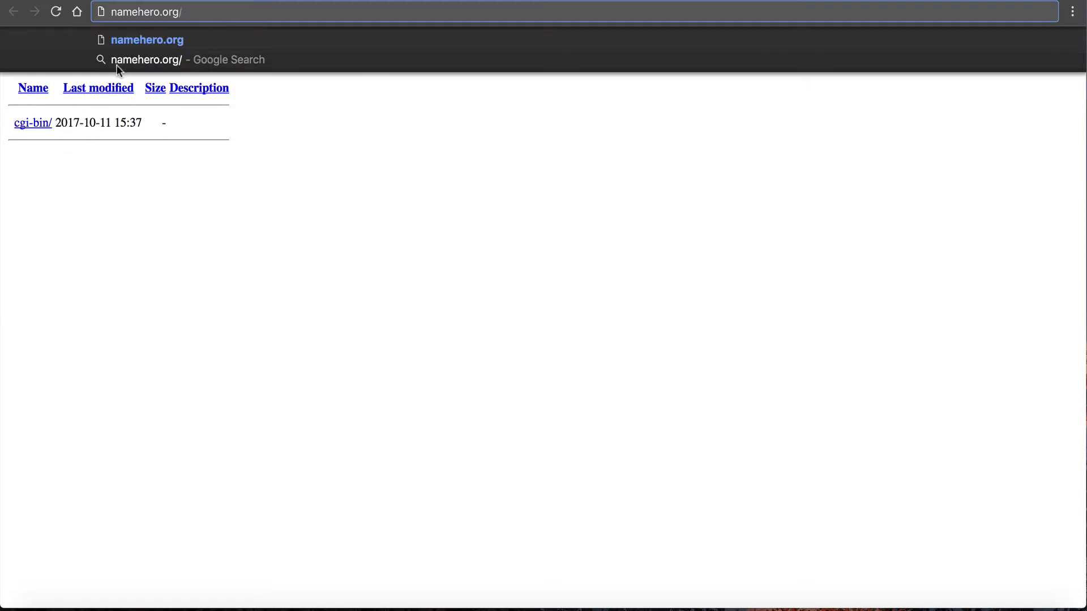
{"action": "type", "text": "whmcs"}
{"action": "key", "text": "Return"}
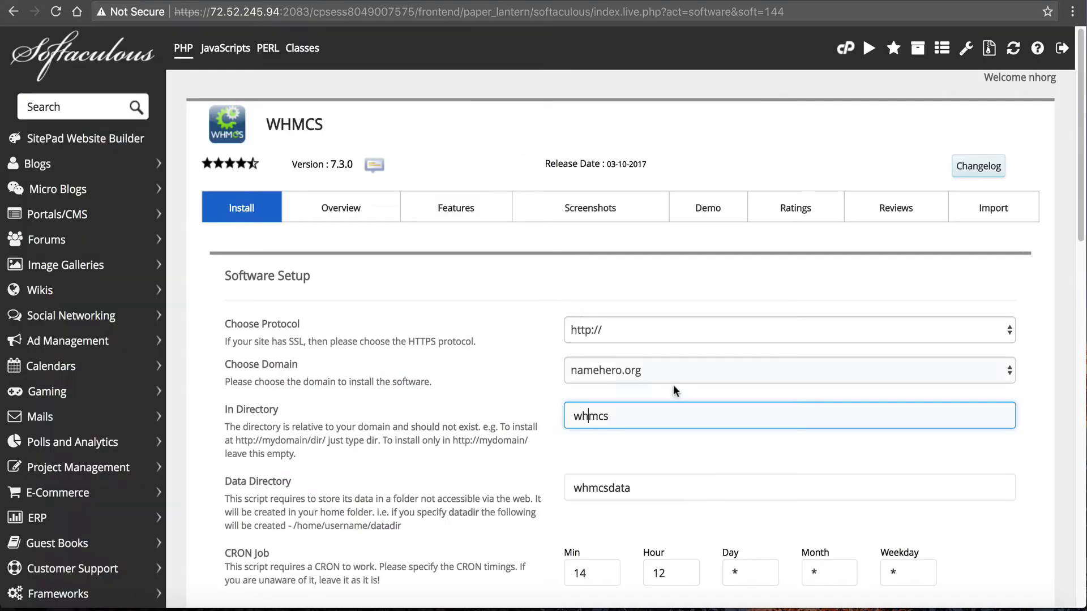
- Empty the WHMCS In Directory field so it installs at the namehero.org root
{"action": "double_click", "coordinate": [626, 415]}
{"action": "key", "text": "BackSpace"}
{"action": "left_click_drag", "start_coordinate": [1081, 228], "coordinate": [1062, 308]}
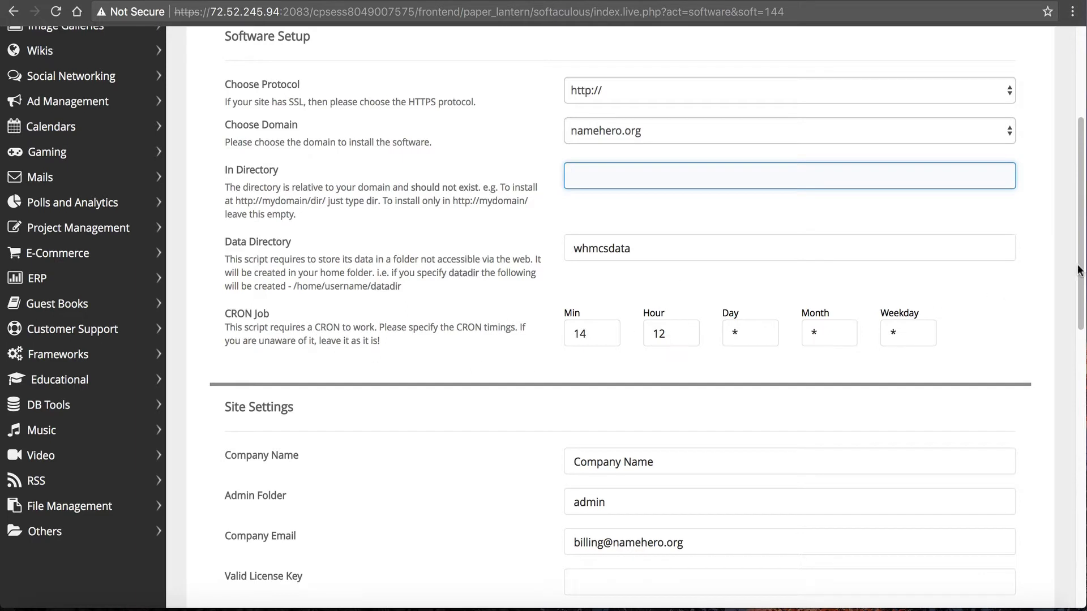
{"action": "left_click_drag", "start_coordinate": [1079, 270], "coordinate": [1059, 351]}
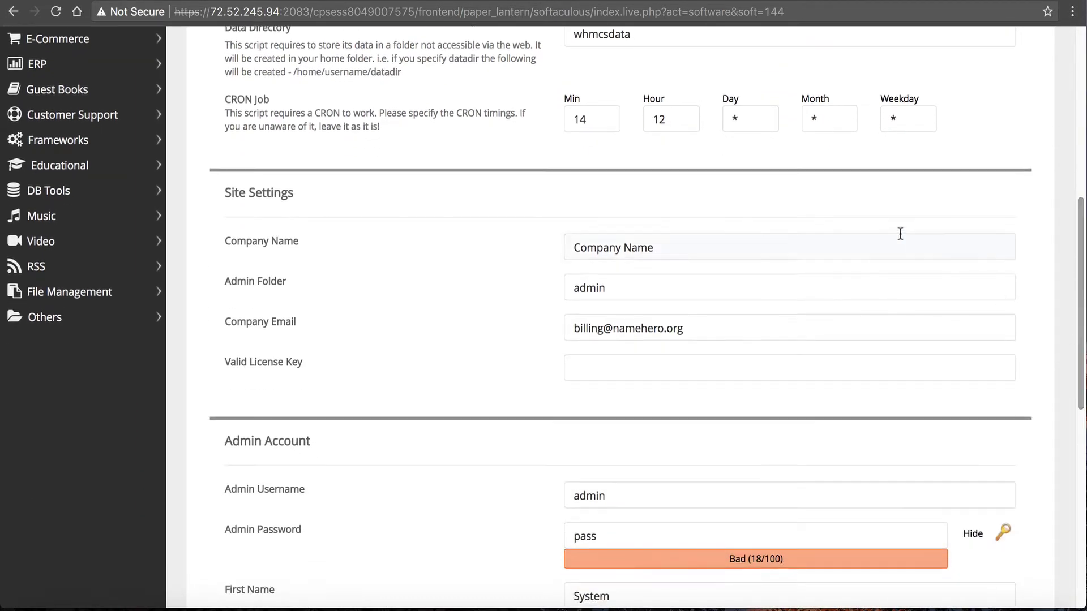
- Review Site Settings: Company Name, admin folder, company e-mail and the empty Valid License Key
{"action": "left_click", "coordinate": [900, 235]}
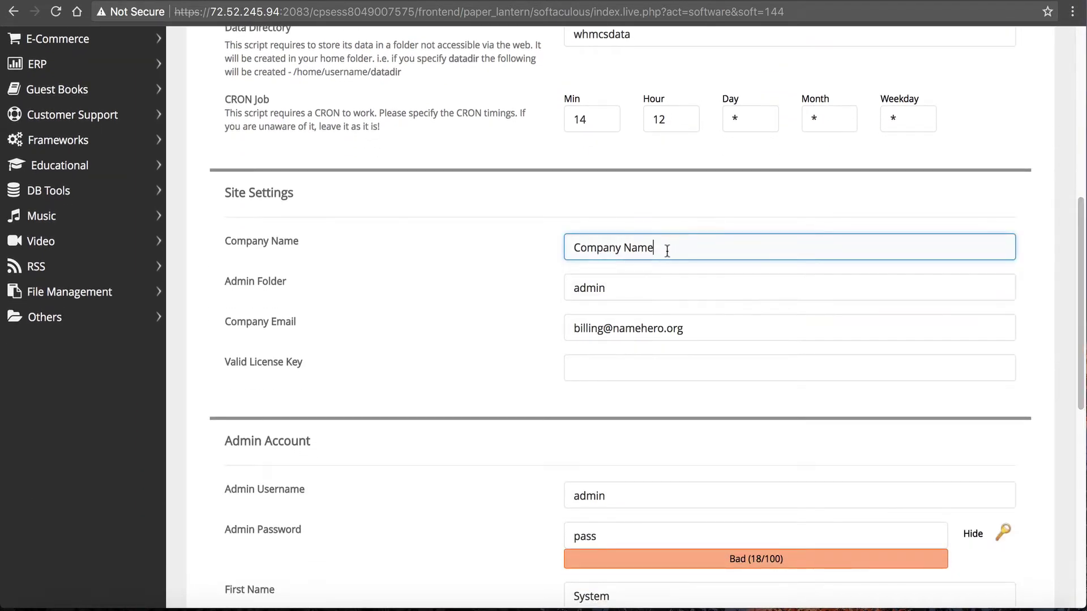
{"action": "left_click_drag", "start_coordinate": [667, 251], "coordinate": [333, 253]}
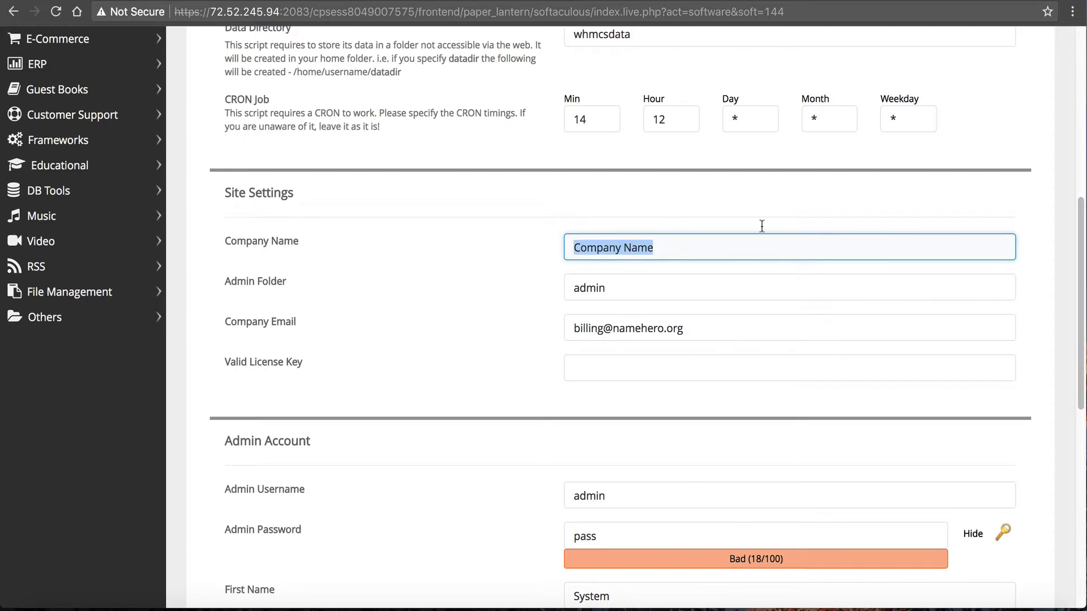
{"action": "key", "text": "Left"}
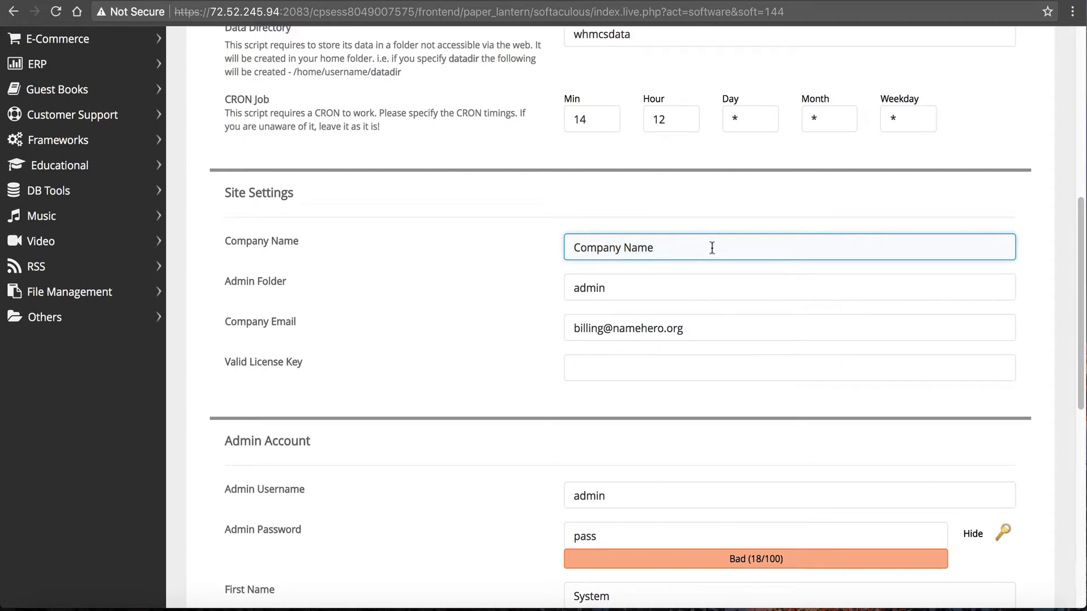
{"action": "key", "text": "Tab"}
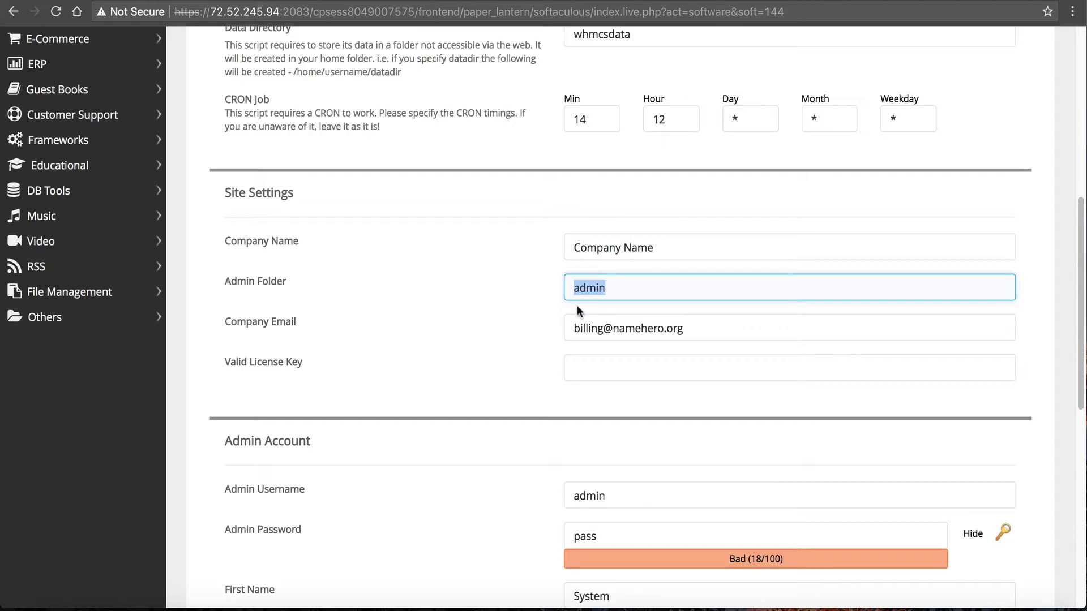
{"action": "left_click", "coordinate": [708, 335]}
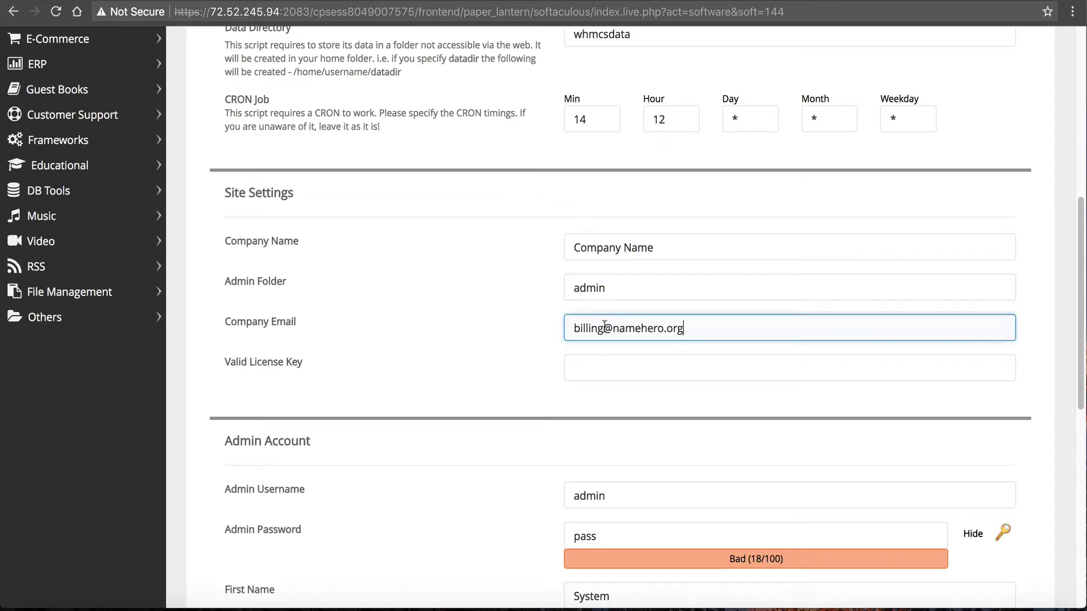
{"action": "left_click_drag", "start_coordinate": [604, 328], "coordinate": [657, 318]}
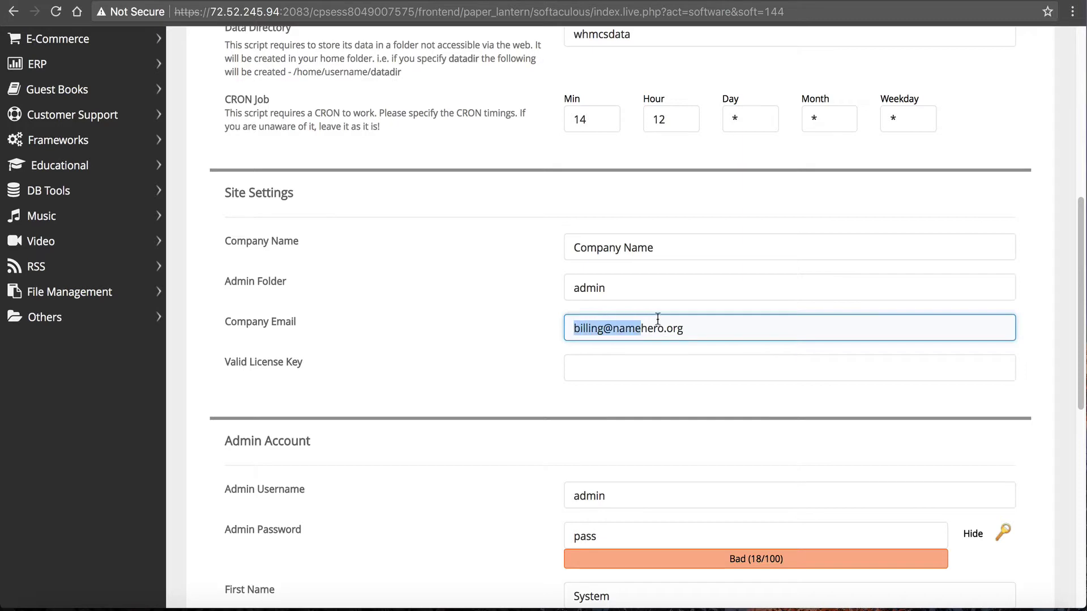
{"action": "left_click", "coordinate": [651, 325]}
{"action": "left_click", "coordinate": [617, 367]}
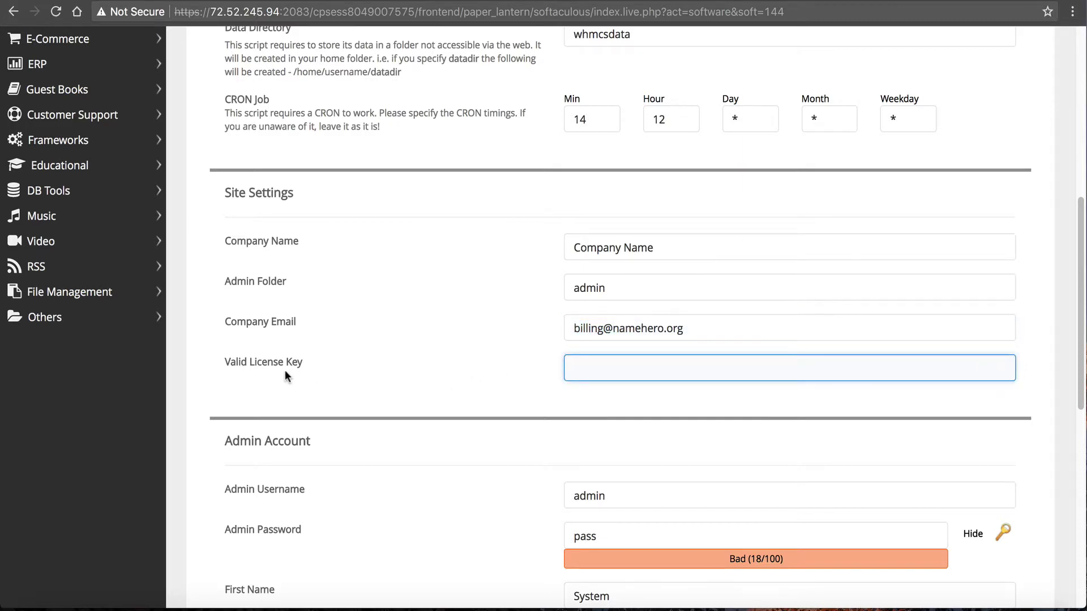
{"action": "mouse_move", "coordinate": [307, 361]}
{"action": "left_mouse_down"}
{"action": "mouse_move", "coordinate": [225, 361]}
{"action": "mouse_move", "coordinate": [297, 360]}
{"action": "left_mouse_up"}
{"action": "left_click", "coordinate": [226, 357]}
{"action": "left_click", "coordinate": [227, 357]}
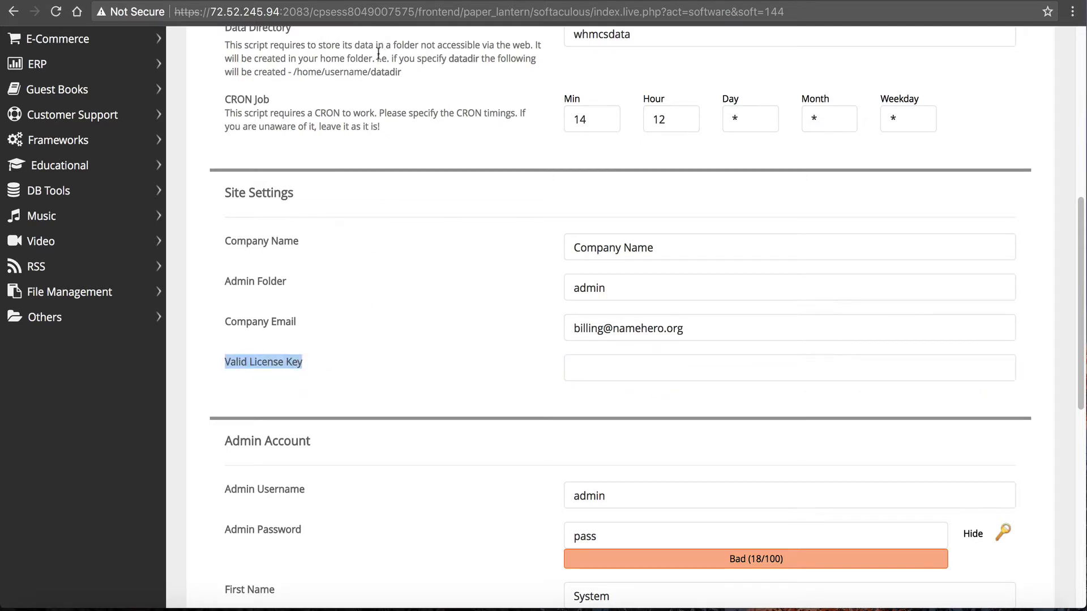
- Open the hosting plan's Product Addons cart, then a new incognito window
{"action": "key", "text": "ctrl+Tab"}
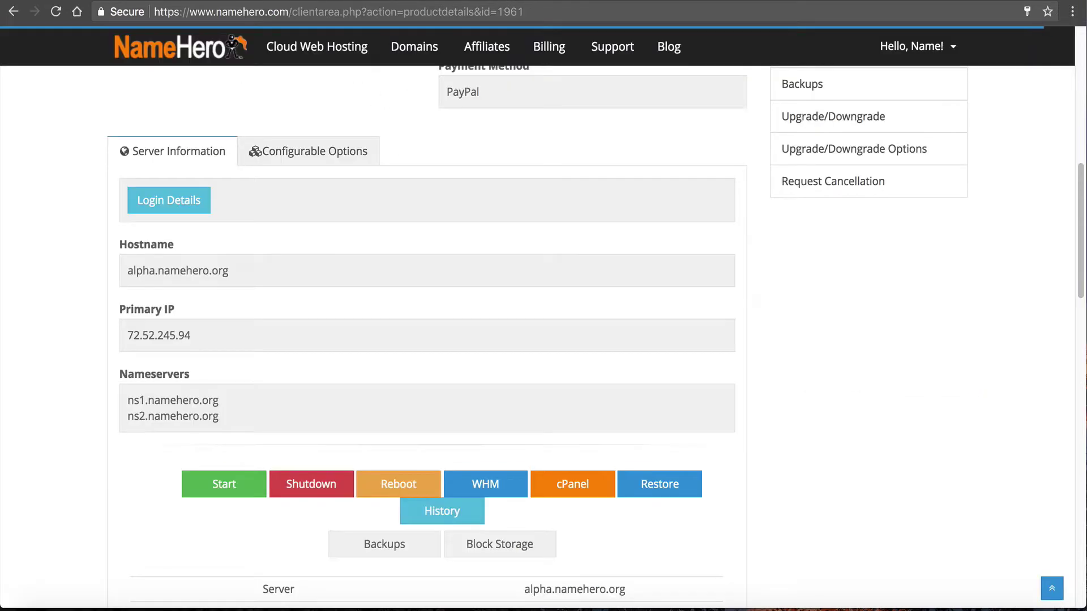
{"action": "left_click_drag", "start_coordinate": [1074, 308], "coordinate": [1067, 165]}
{"action": "left_click", "coordinate": [846, 291]}
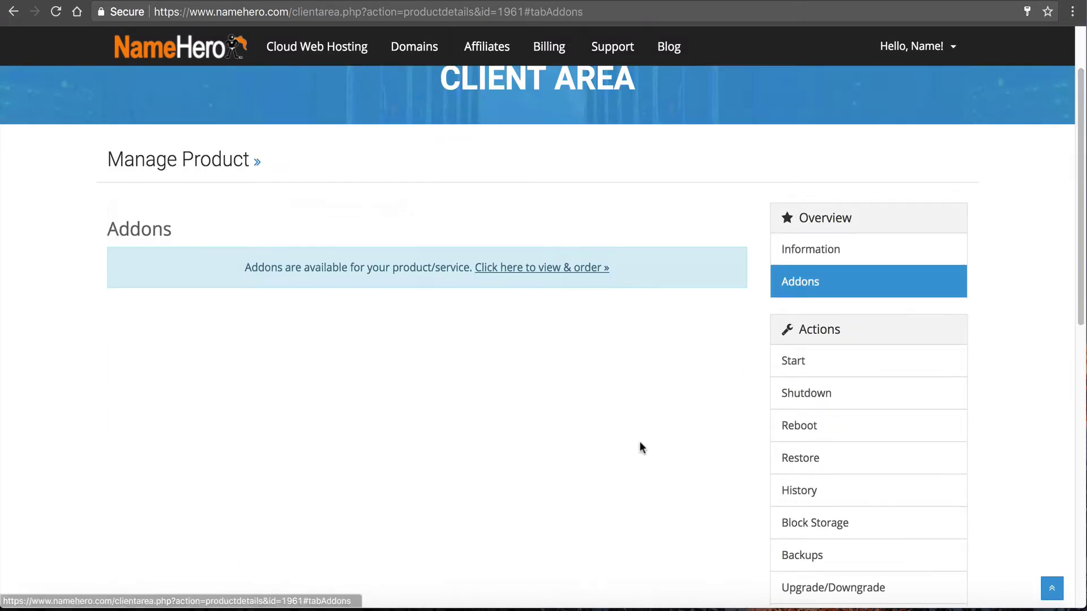
{"action": "left_click", "coordinate": [521, 271]}
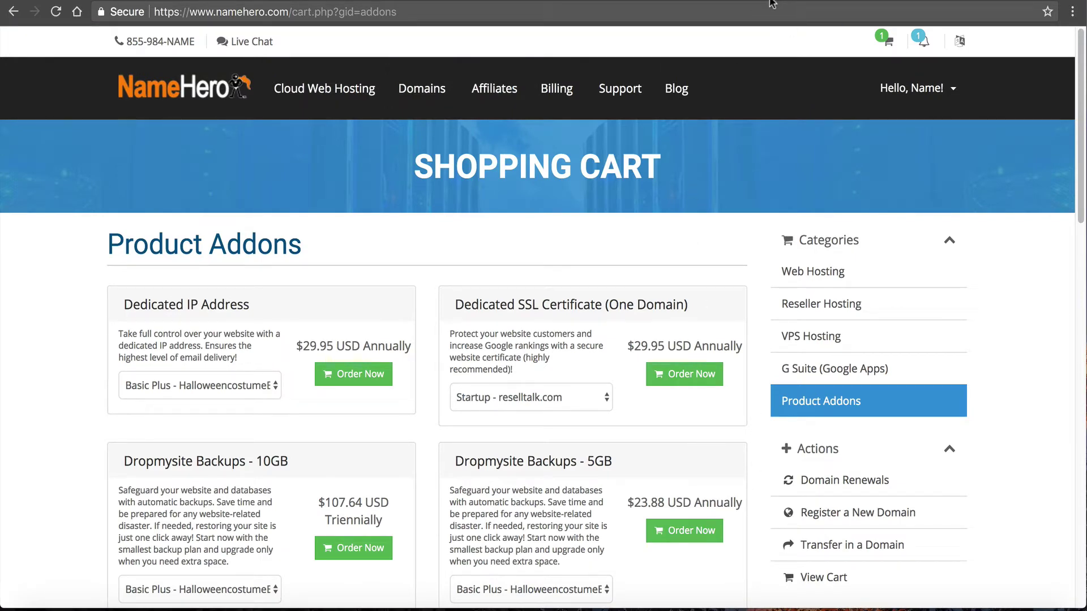
{"action": "key", "text": "super+shift+n"}
- Search Google for whmcs, open the whmcs.com pricing page and highlight Plus's $18.95 price
{"action": "type", "text": "q"}
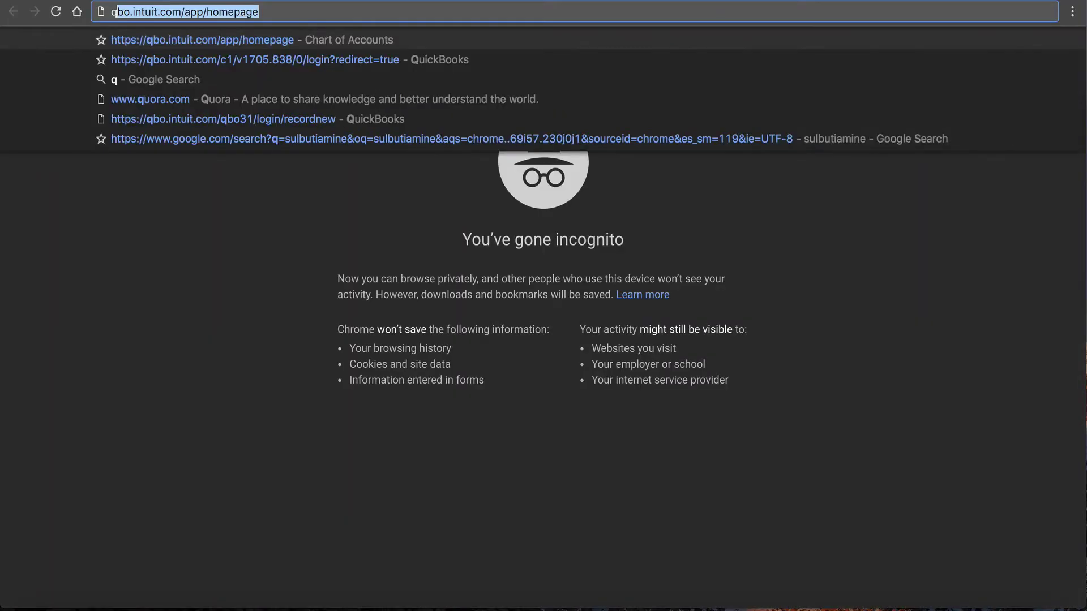
{"action": "key", "text": "BackSpace"}
{"action": "key", "text": "BackSpace"}
{"action": "type", "text": "whncs"}
{"action": "key", "text": "Return"}
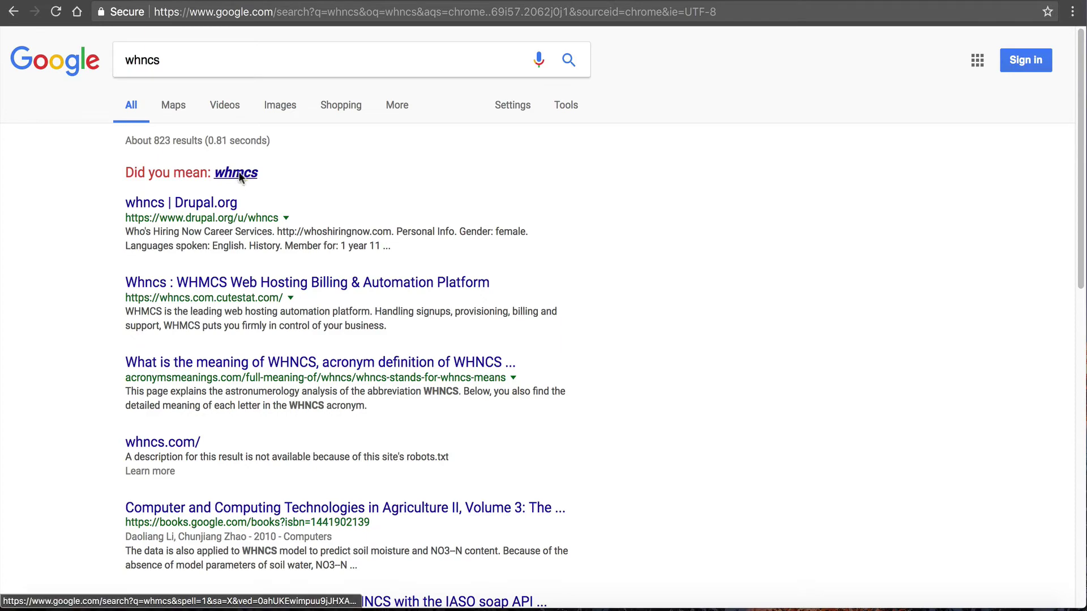
{"action": "left_click", "coordinate": [242, 176]}
{"action": "left_click", "coordinate": [191, 174]}
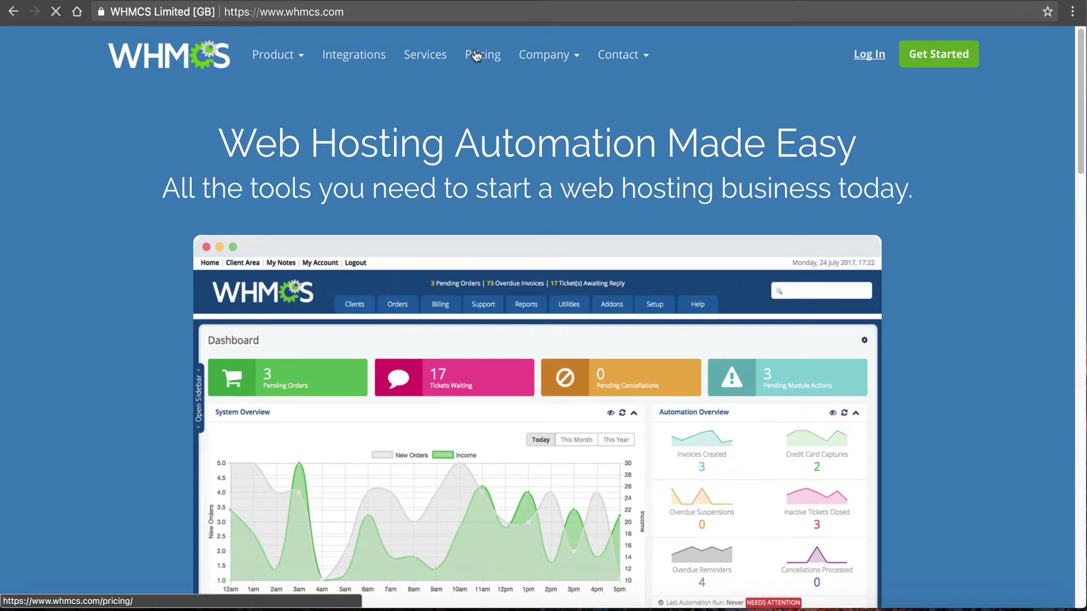
{"action": "left_click", "coordinate": [478, 52]}
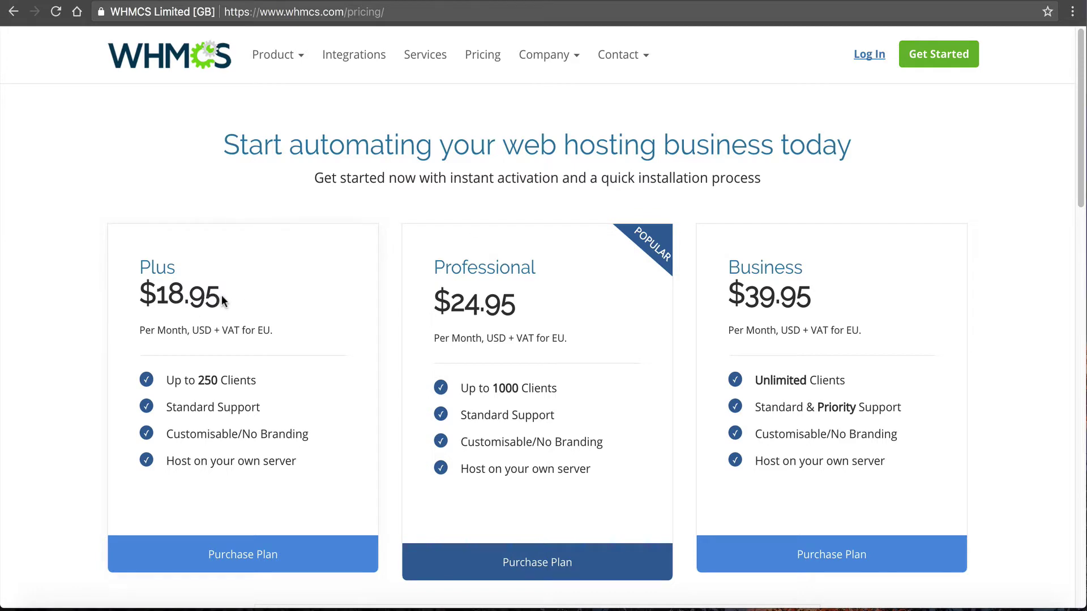
{"action": "left_click_drag", "start_coordinate": [222, 294], "coordinate": [158, 312]}
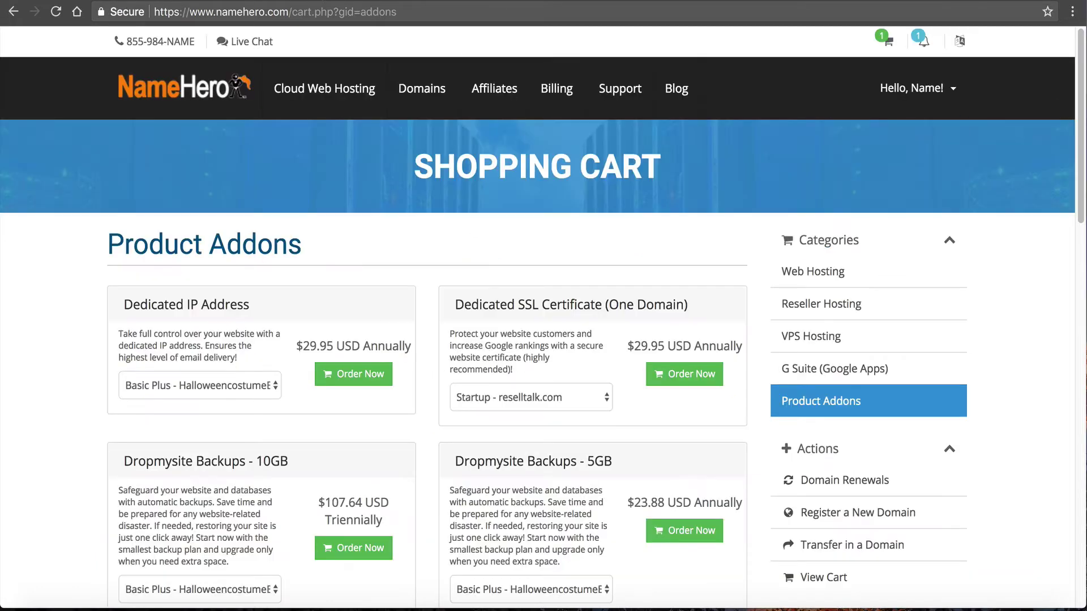
- Order the WHMCS Plus License for Hero 2GB and remove the duplicate, leaving one at $14.95
{"action": "scroll", "coordinate": [1070, 124], "scroll_direction": "down", "scroll_amount": 7}
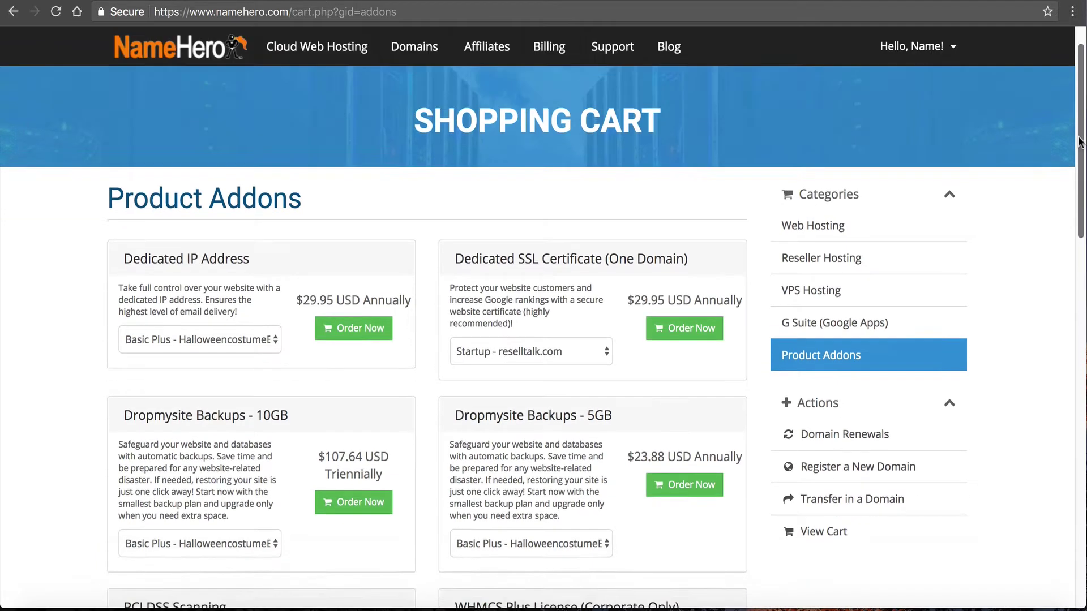
{"action": "scroll", "coordinate": [558, 323], "scroll_direction": "down", "scroll_amount": 4}
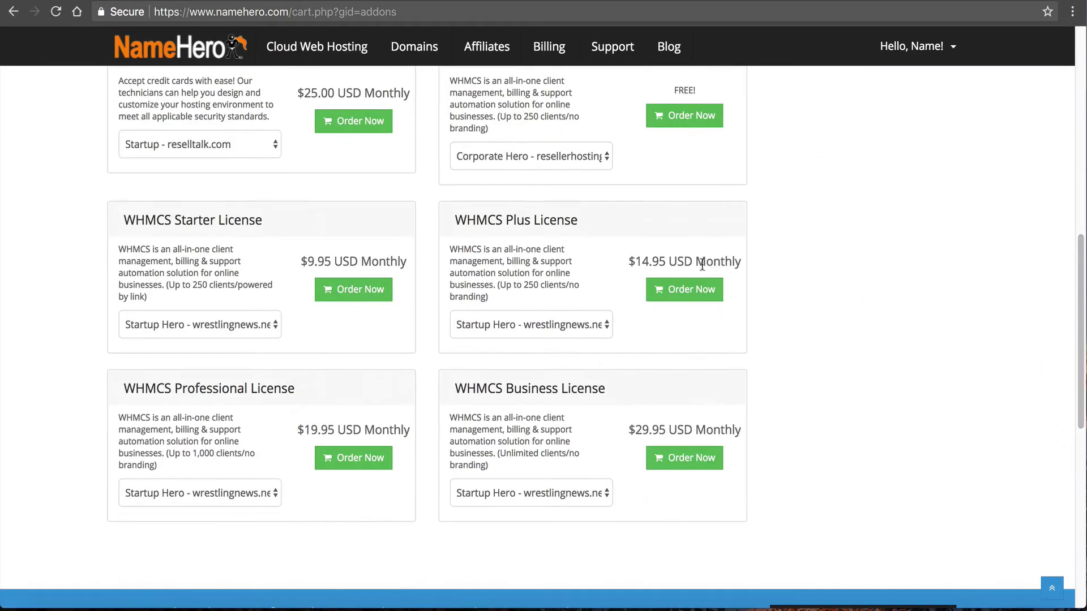
{"action": "left_click", "coordinate": [558, 324]}
{"action": "left_click", "coordinate": [556, 339]}
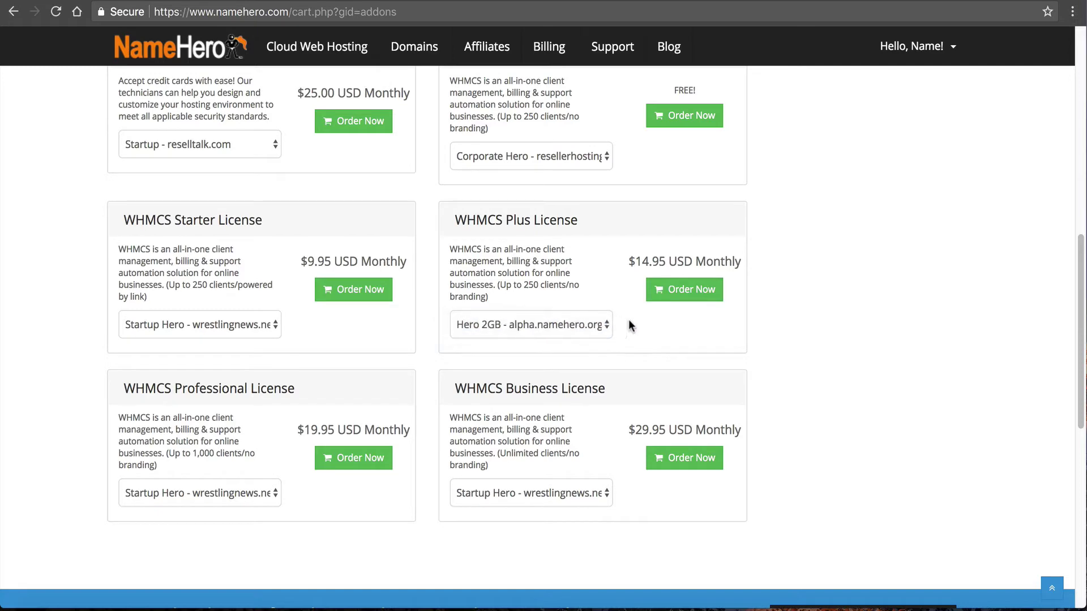
{"action": "left_click", "coordinate": [677, 288]}
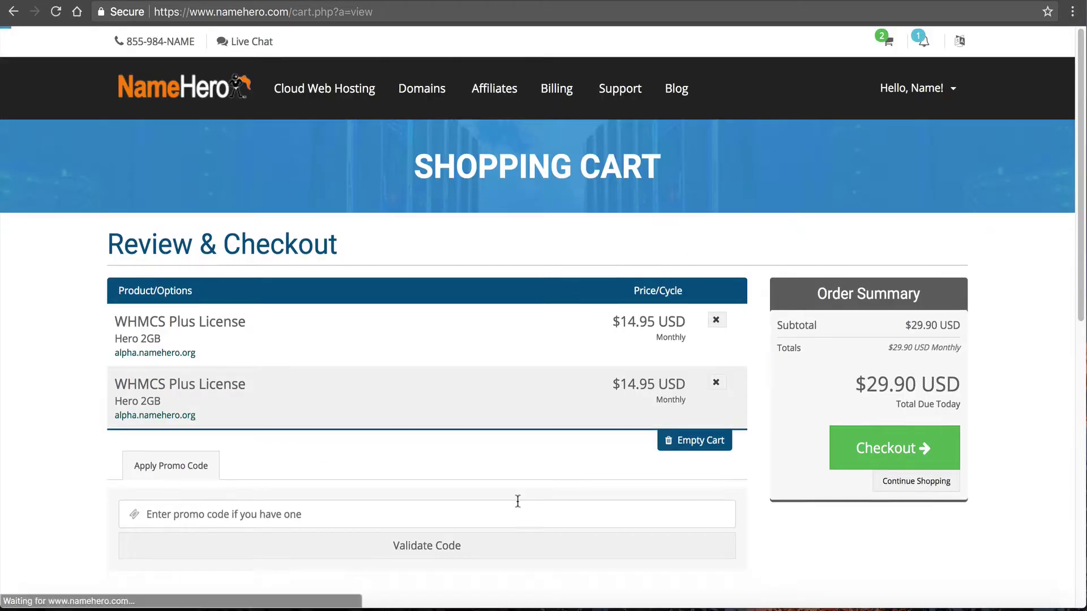
{"action": "left_click", "coordinate": [715, 386]}
{"action": "left_click", "coordinate": [553, 209]}
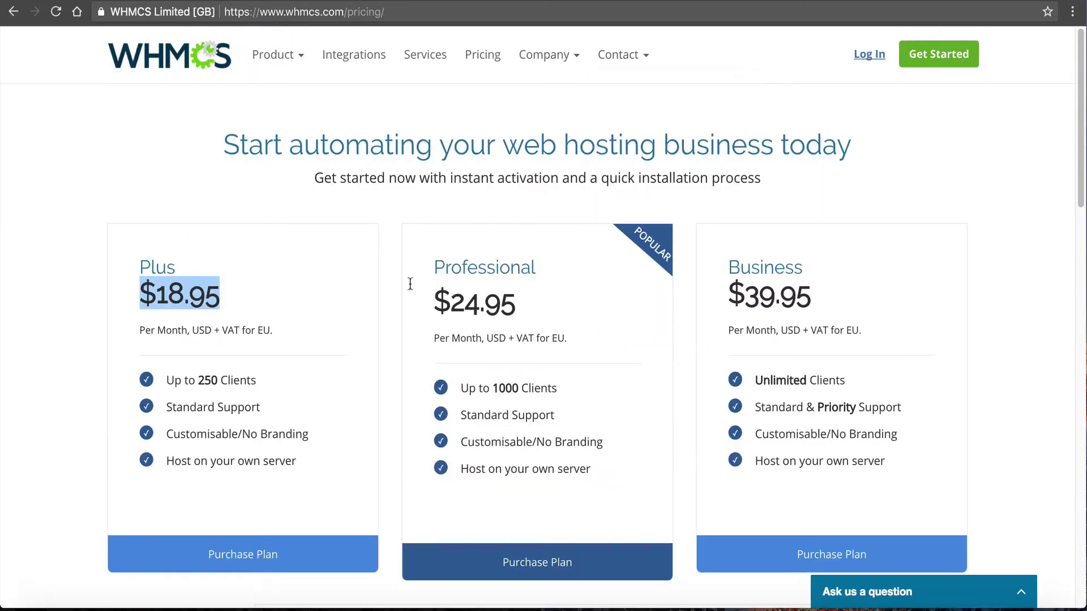
- Highlight the $18.95 Plus price on the WHMCS pricing page again, then clear it
{"action": "left_click", "coordinate": [226, 286]}
{"action": "left_click_drag", "start_coordinate": [243, 297], "coordinate": [291, 309]}
{"action": "left_click", "coordinate": [142, 291]}
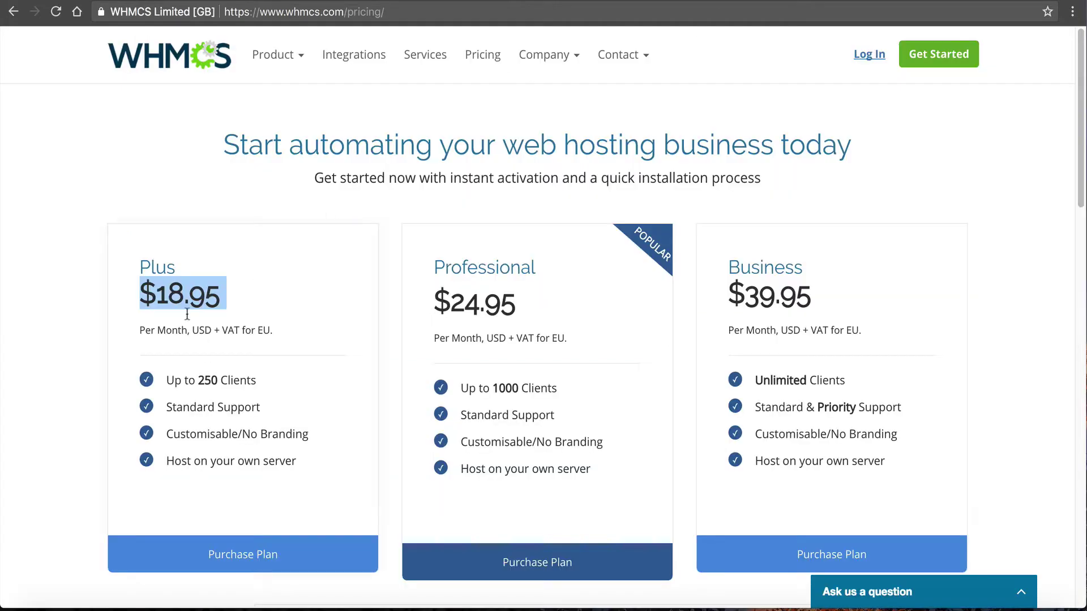
{"action": "left_click", "coordinate": [92, 315]}
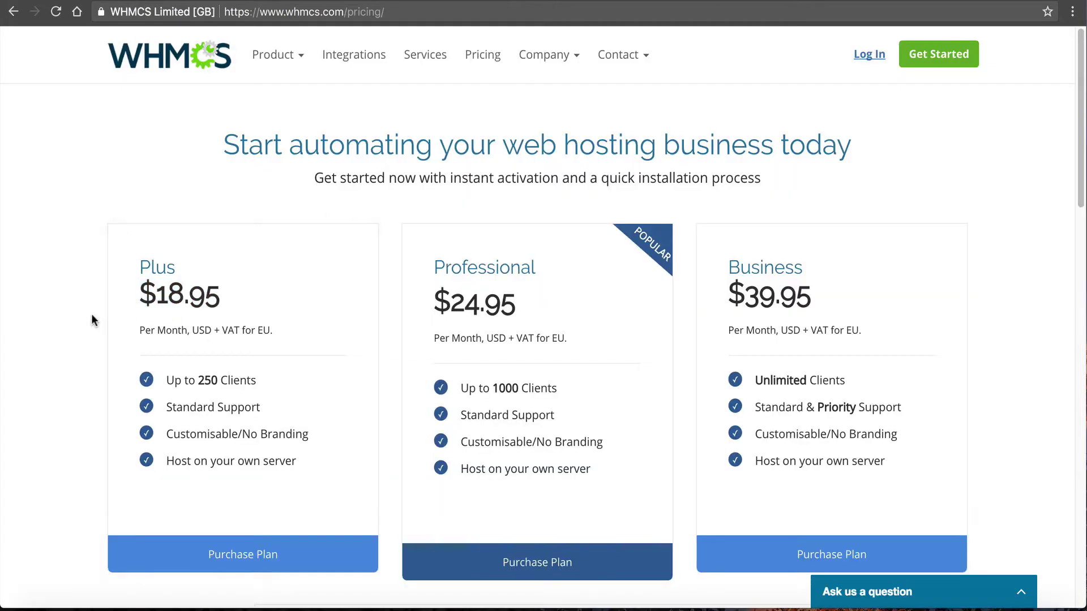
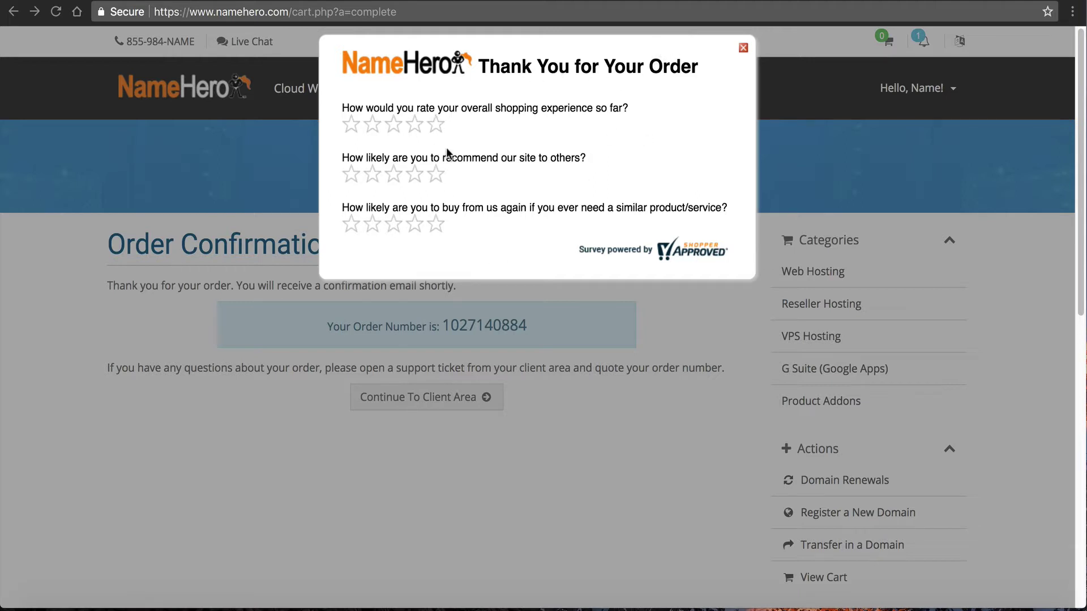
- Rate the order five stars, dismiss the feedback survey and go to the client area
{"action": "left_click", "coordinate": [443, 123]}
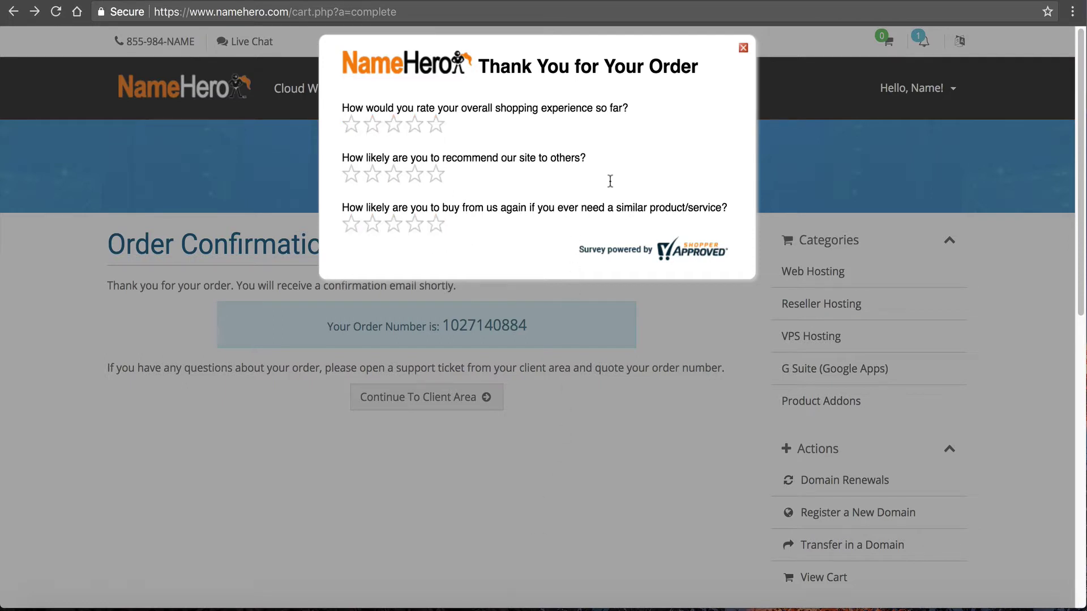
{"action": "left_click", "coordinate": [743, 49]}
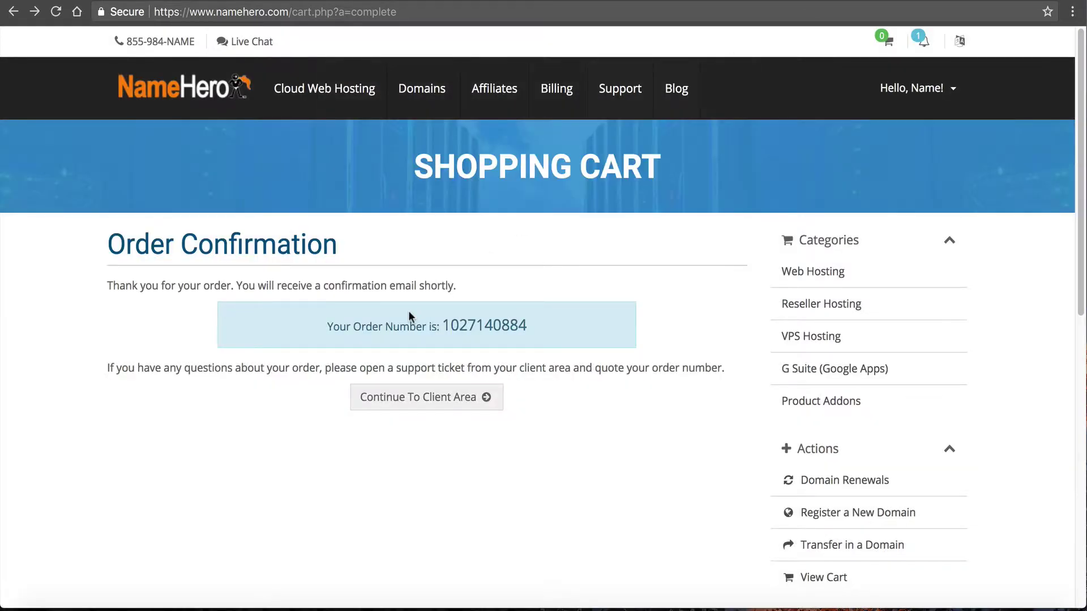
{"action": "left_click", "coordinate": [441, 395]}
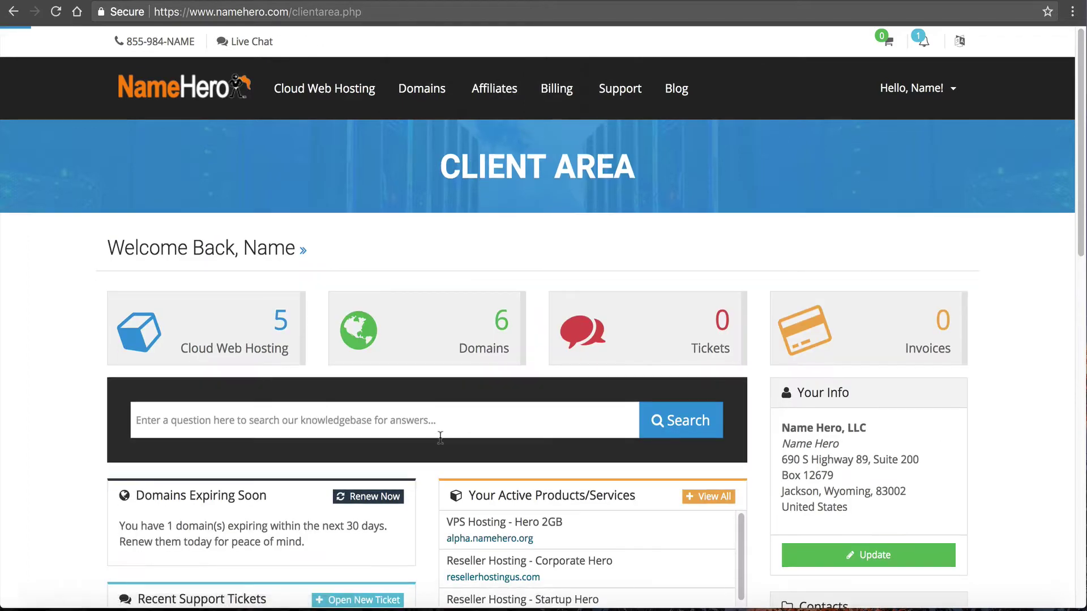
- Copy the WHMCS Plus License key from the Hero 2GB VPS product's Addons list
{"action": "left_click", "coordinate": [214, 338]}
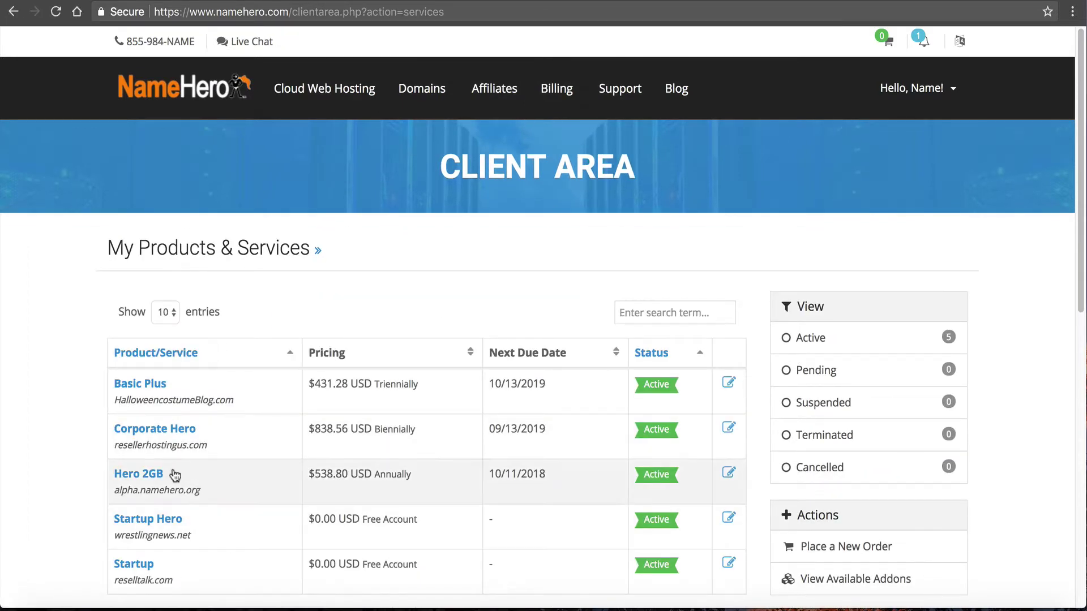
{"action": "left_click", "coordinate": [150, 480]}
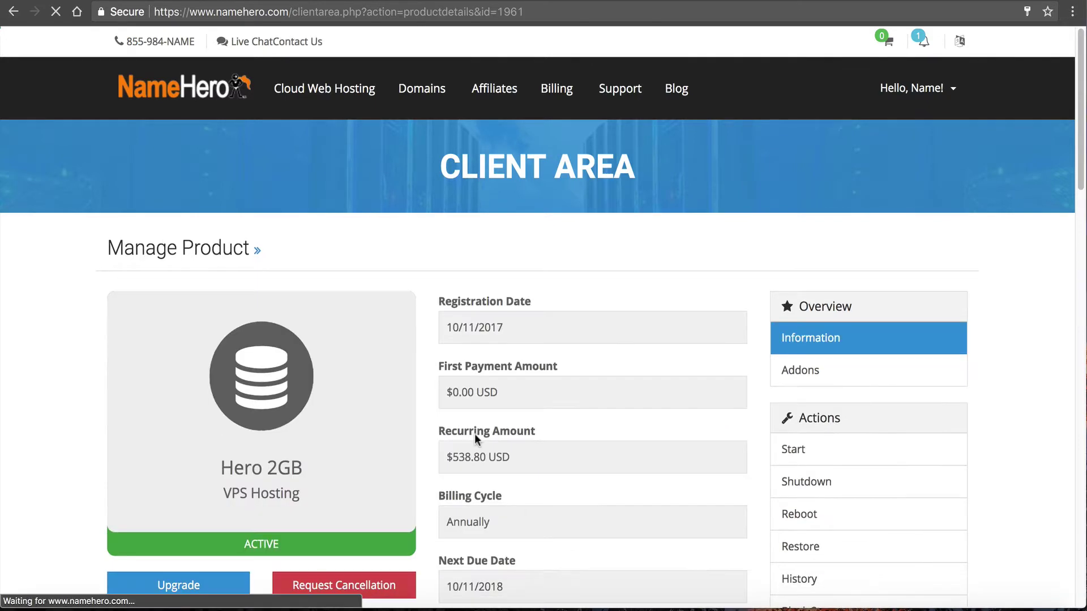
{"action": "left_click", "coordinate": [826, 377]}
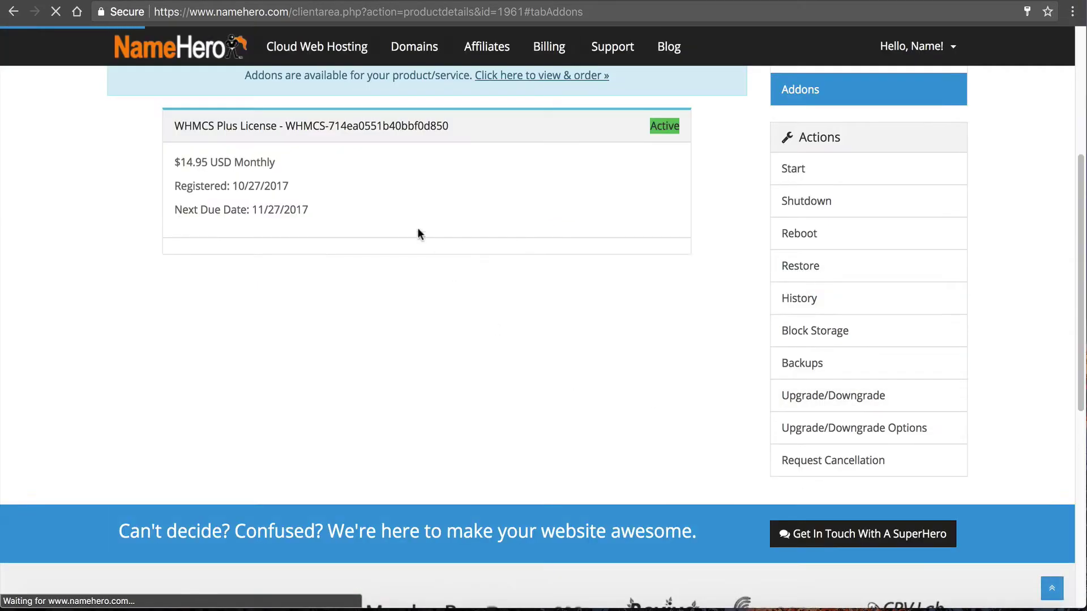
{"action": "left_click_drag", "start_coordinate": [285, 126], "coordinate": [447, 125]}
{"action": "right_click", "coordinate": [447, 125]}
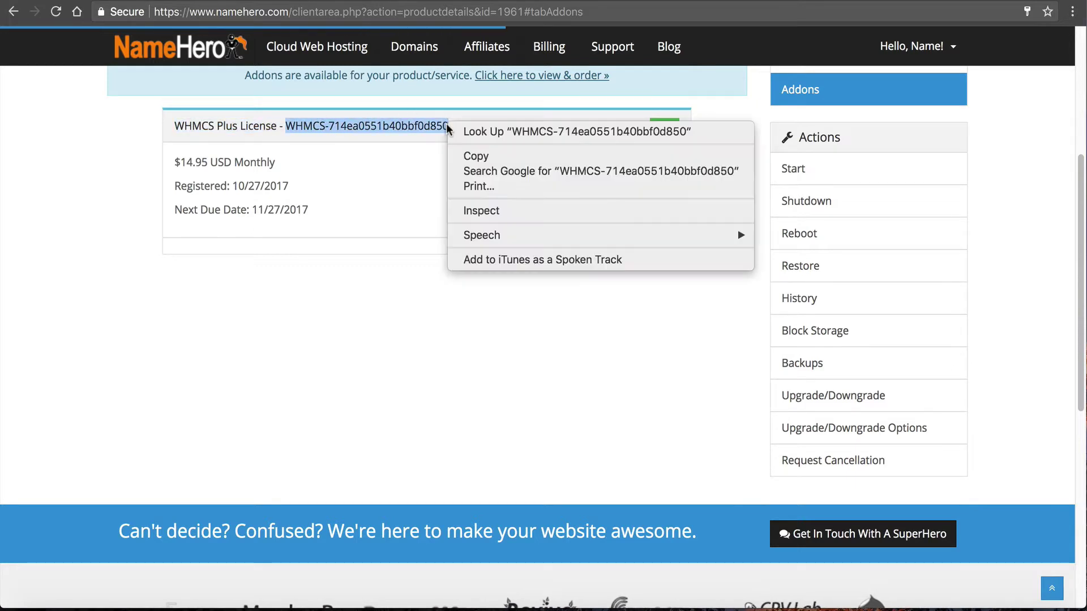
{"action": "left_click", "coordinate": [476, 156]}
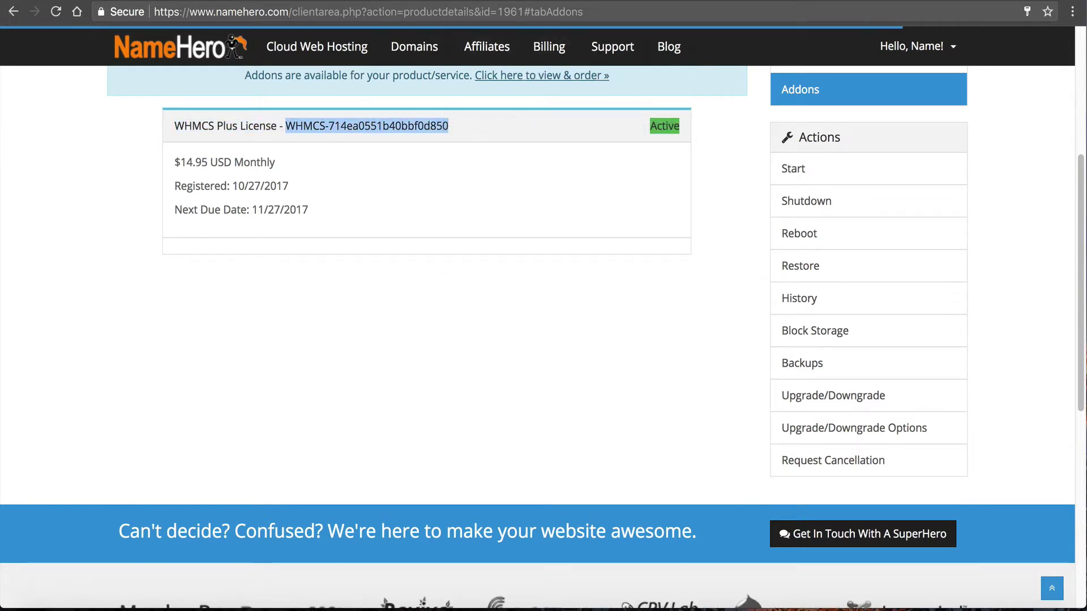
{"action": "key", "text": "ctrl+Tab"}
- Paste the copied WHMCS licence key into the Valid License Key field
{"action": "left_click", "coordinate": [606, 371]}
{"action": "right_click", "coordinate": [607, 371]}
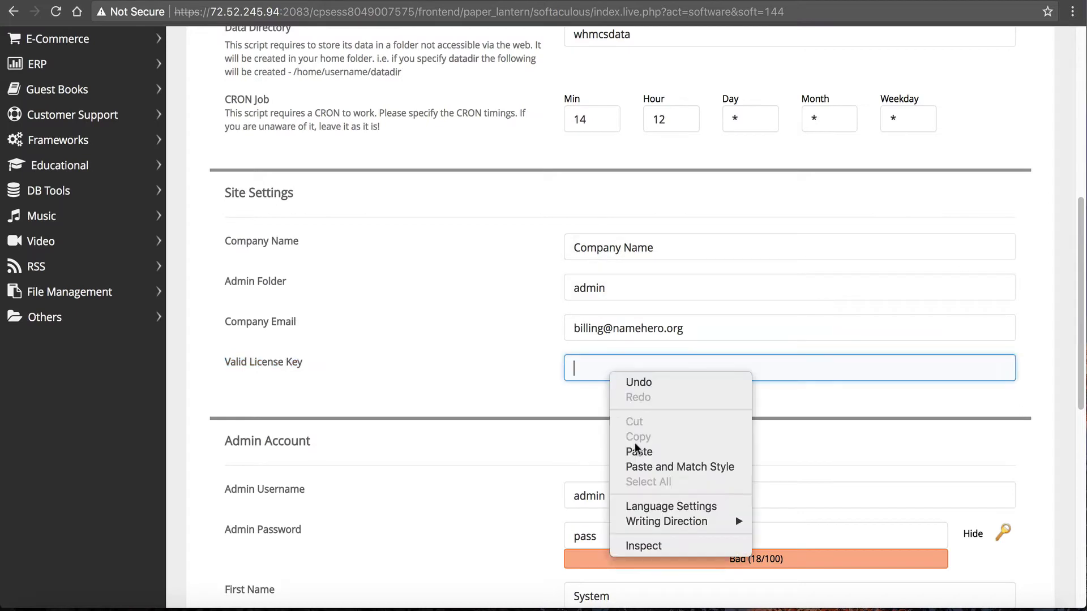
{"action": "left_click", "coordinate": [639, 451]}
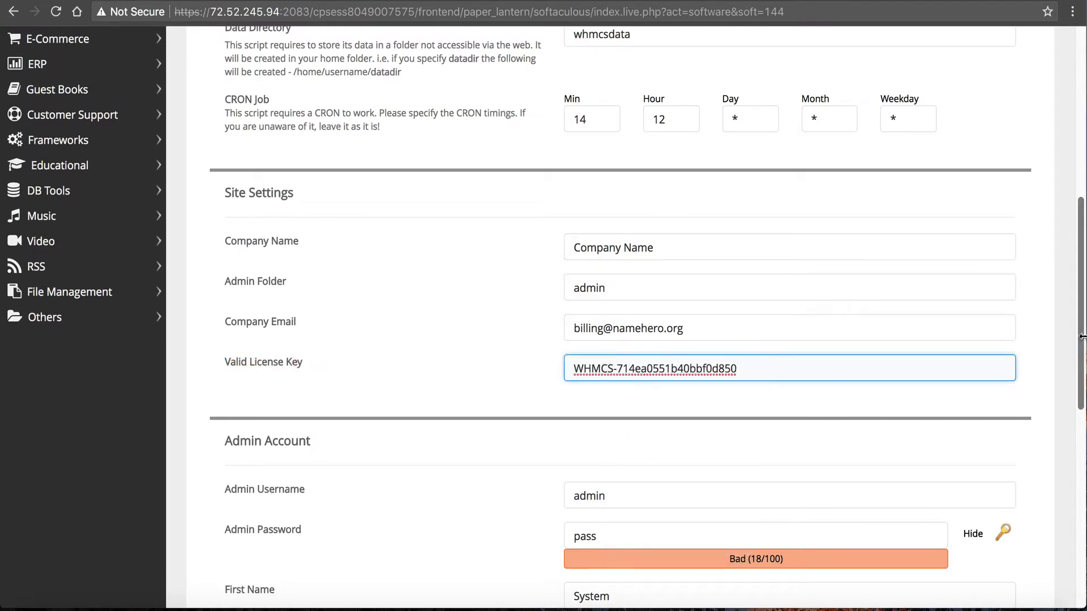
{"action": "scroll", "coordinate": [1078, 349], "scroll_direction": "down", "scroll_amount": 3}
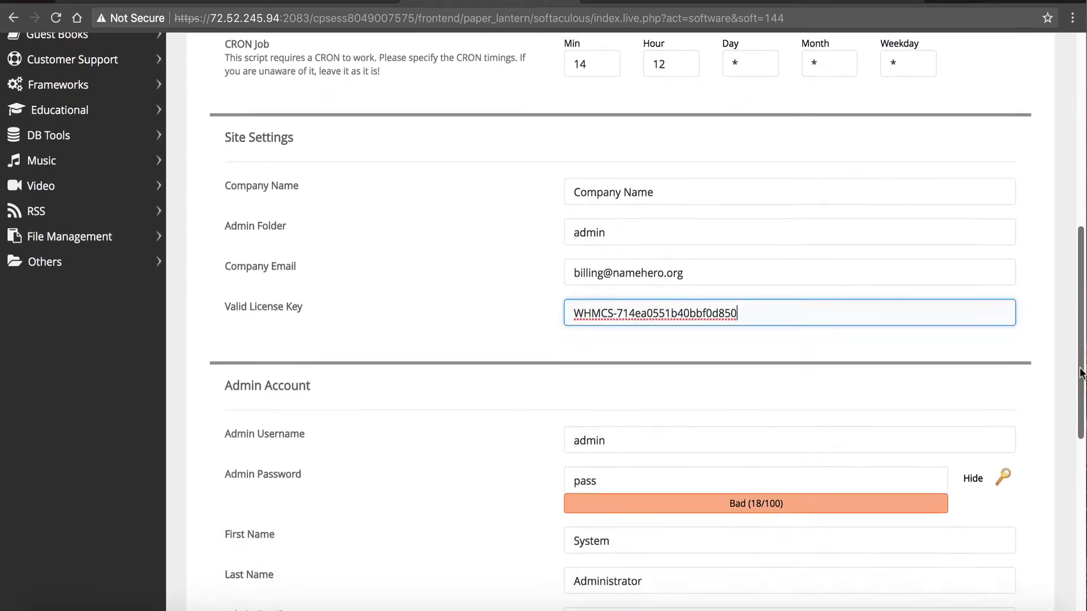
- Review the Admin Username, Password, Last Name and First Name fields, leaving them unchanged
{"action": "left_click", "coordinate": [600, 309]}
{"action": "left_click", "coordinate": [623, 344]}
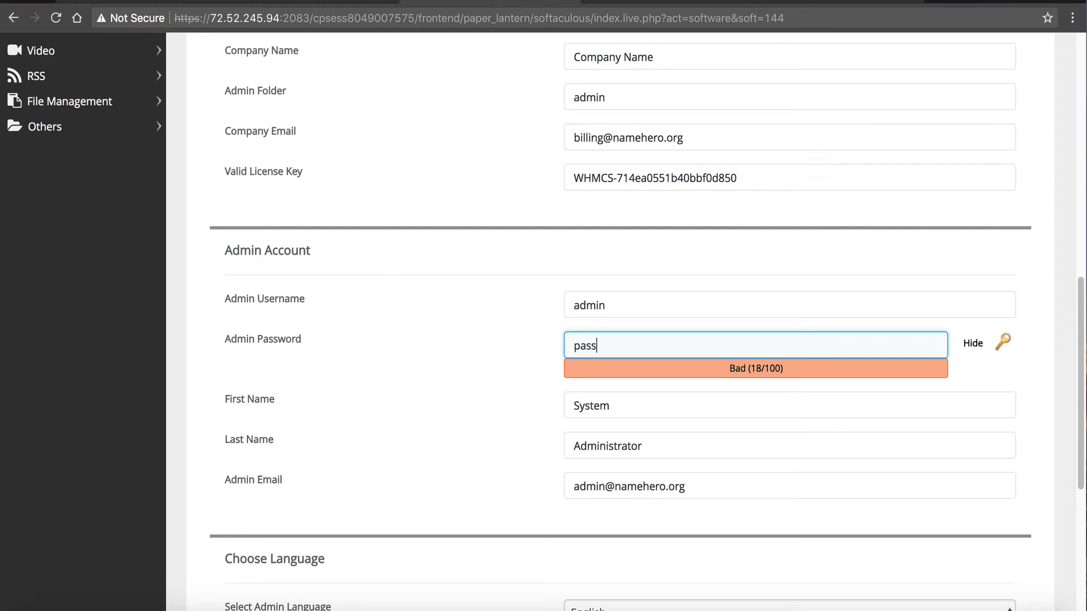
{"action": "left_click_drag", "start_coordinate": [1082, 328], "coordinate": [1075, 359]}
{"action": "left_click", "coordinate": [611, 346]}
{"action": "left_click", "coordinate": [618, 306]}
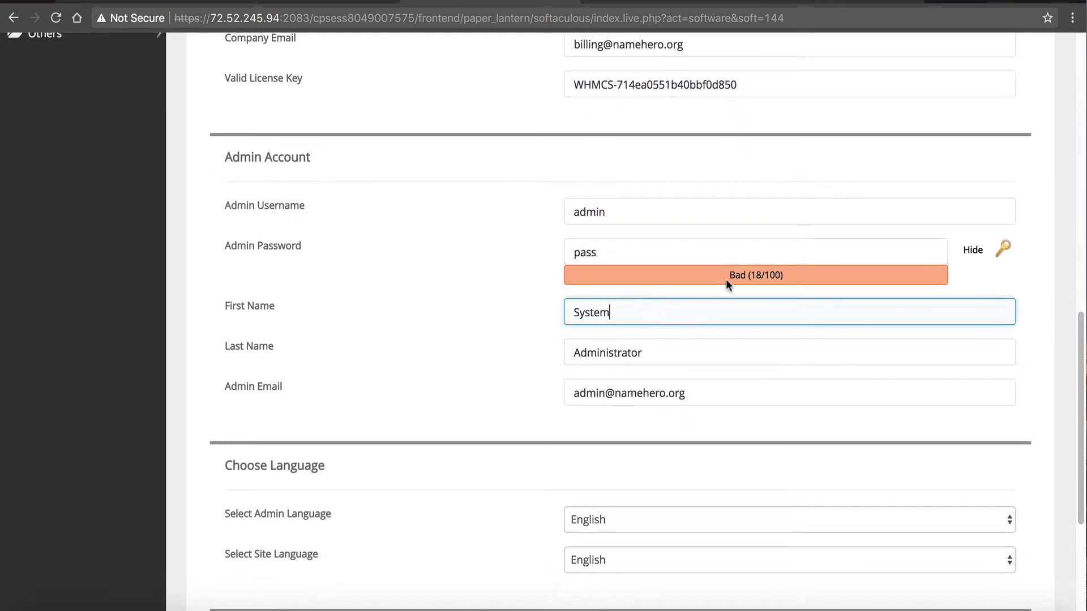
{"action": "left_click", "coordinate": [922, 334]}
{"action": "left_click_drag", "start_coordinate": [1080, 357], "coordinate": [1078, 262]}
- Replace the Admin Folder name 'admin' with 'vpsserver'
{"action": "double_click", "coordinate": [603, 252]}
{"action": "left_click", "coordinate": [573, 261]}
{"action": "left_click_drag", "start_coordinate": [573, 262], "coordinate": [617, 257]}
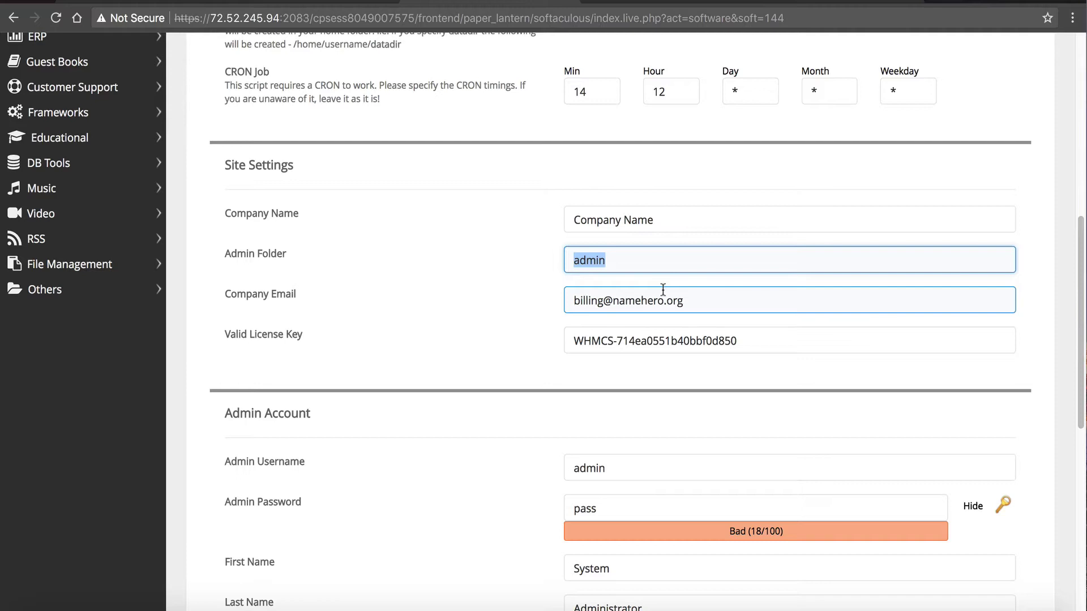
{"action": "type", "text": "vpsserver"}
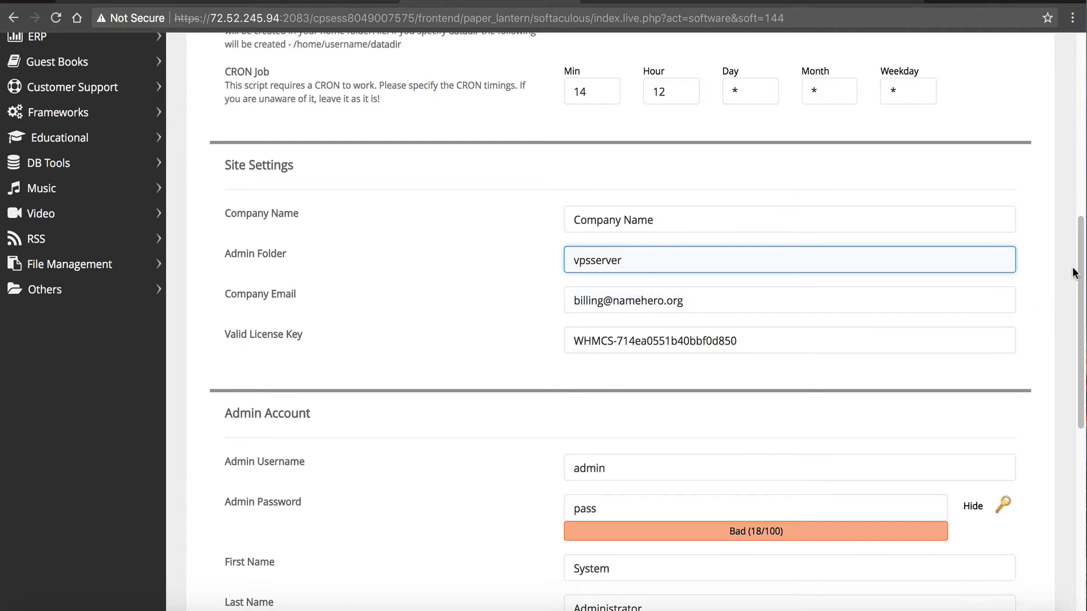
{"action": "left_click_drag", "start_coordinate": [1082, 276], "coordinate": [698, 495]}
- Install WHMCS and reload namehero.org to show the new WHMCS homepage
{"action": "left_click", "coordinate": [620, 444]}
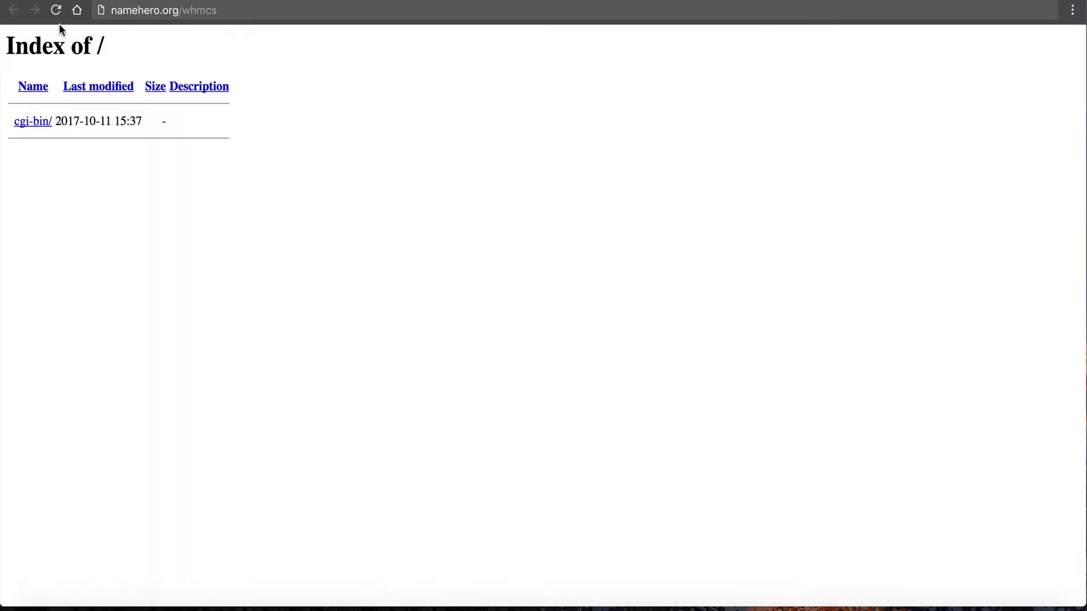
{"action": "left_click", "coordinate": [55, 10]}
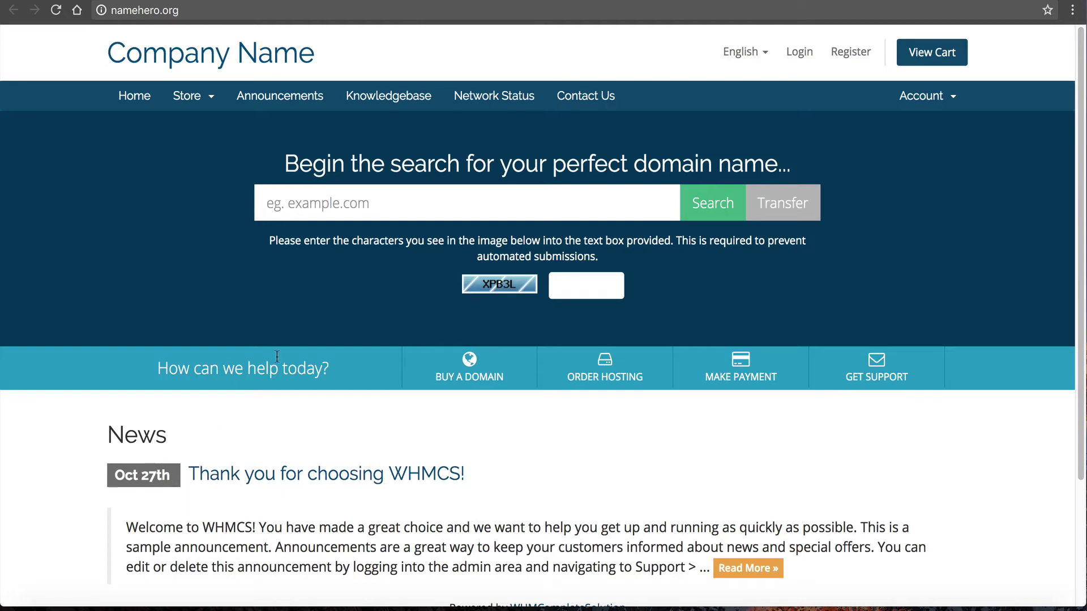
- Discard the unsaved TextEdit notes and widen the browser to show the full WHMCS storefront
{"action": "left_click_drag", "start_coordinate": [1, 522], "coordinate": [812, 579]}
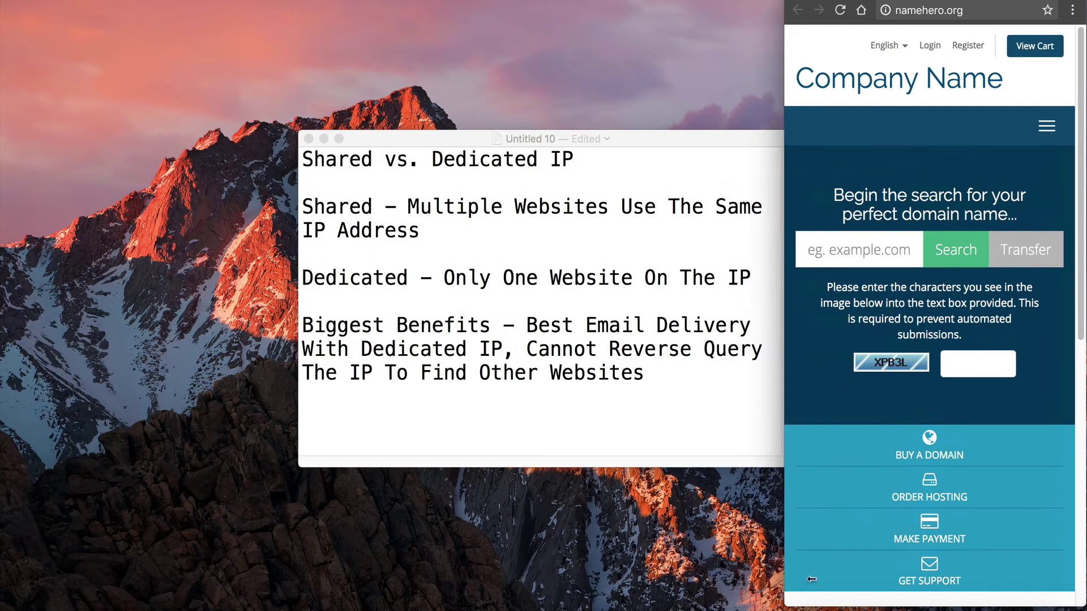
{"action": "left_click", "coordinate": [328, 169]}
{"action": "key", "text": "super+w"}
{"action": "left_click", "coordinate": [470, 377]}
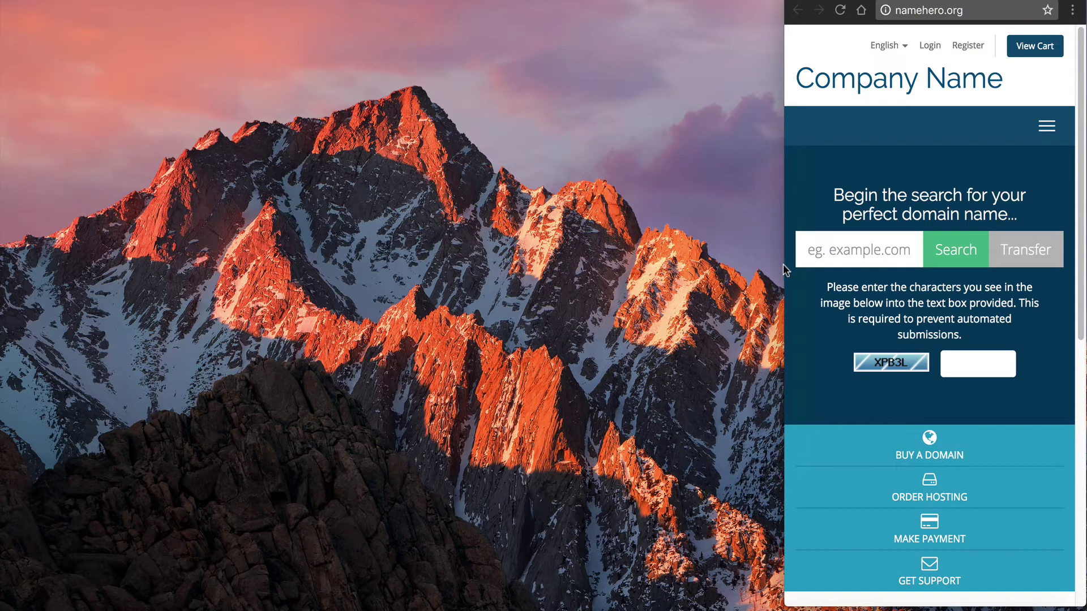
{"action": "left_click_drag", "start_coordinate": [785, 270], "coordinate": [3, 278]}
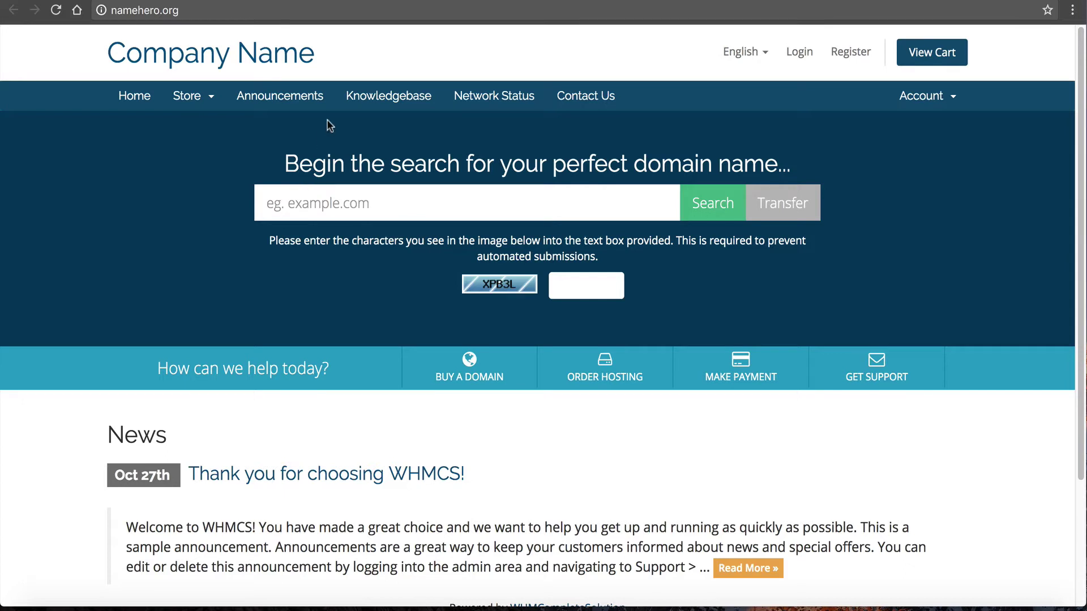
{"action": "left_click", "coordinate": [449, 207]}
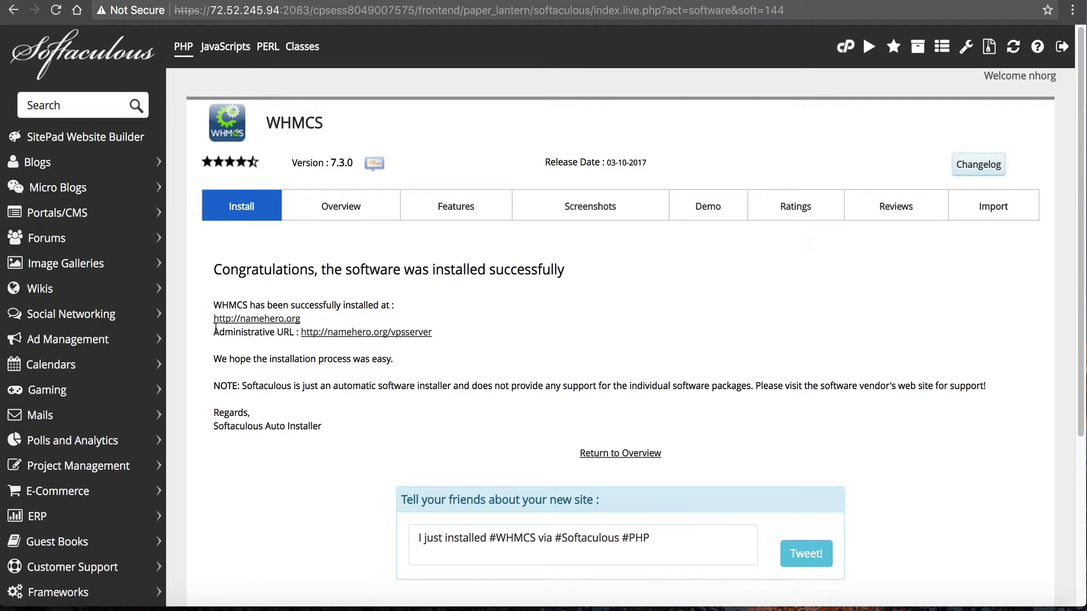
- Open the admin area at namehero.org/vpsserver and sign in with the admin username and password
{"action": "left_click_drag", "start_coordinate": [213, 332], "coordinate": [290, 332]}
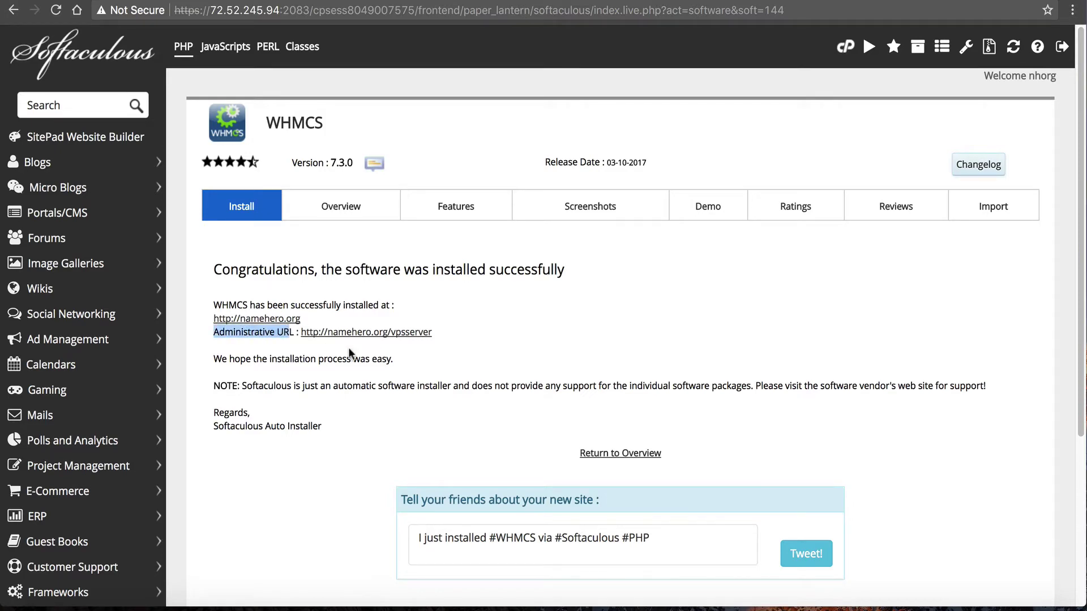
{"action": "left_click", "coordinate": [406, 333]}
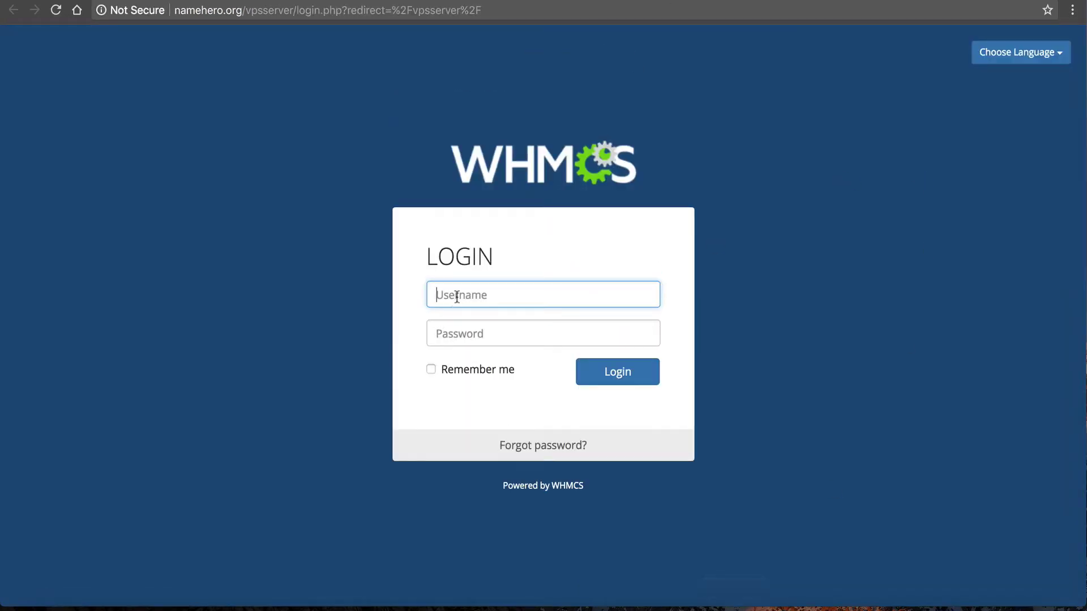
{"action": "type", "text": "admin"}
{"action": "key", "text": "Tab"}
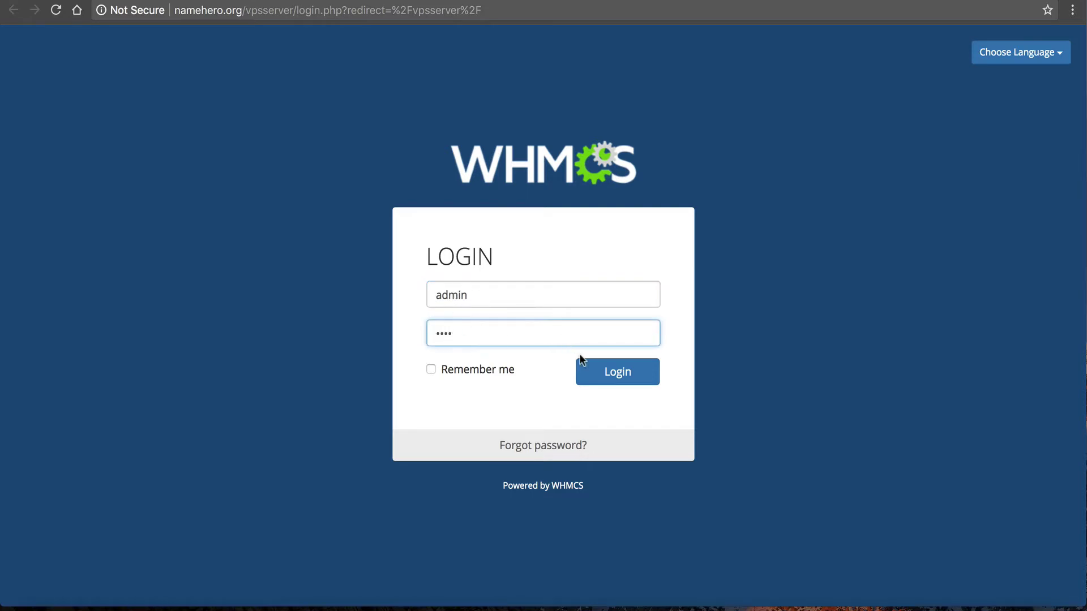
{"action": "left_click", "coordinate": [587, 369]}
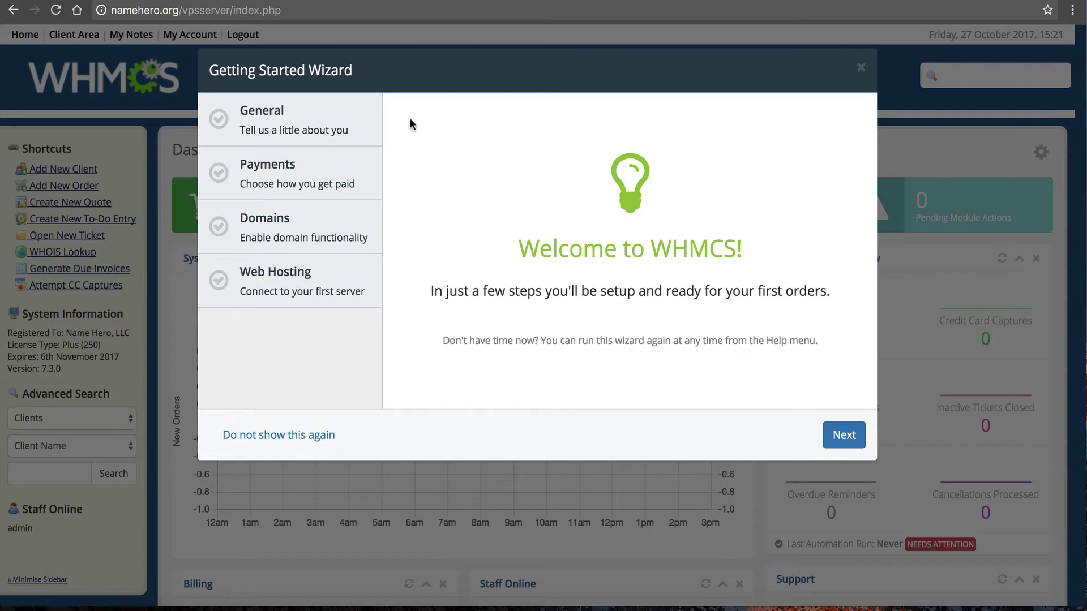
- Begin the wizard's General step and change the Company Name to 'Demo Hosting'
{"action": "left_click", "coordinate": [837, 441]}
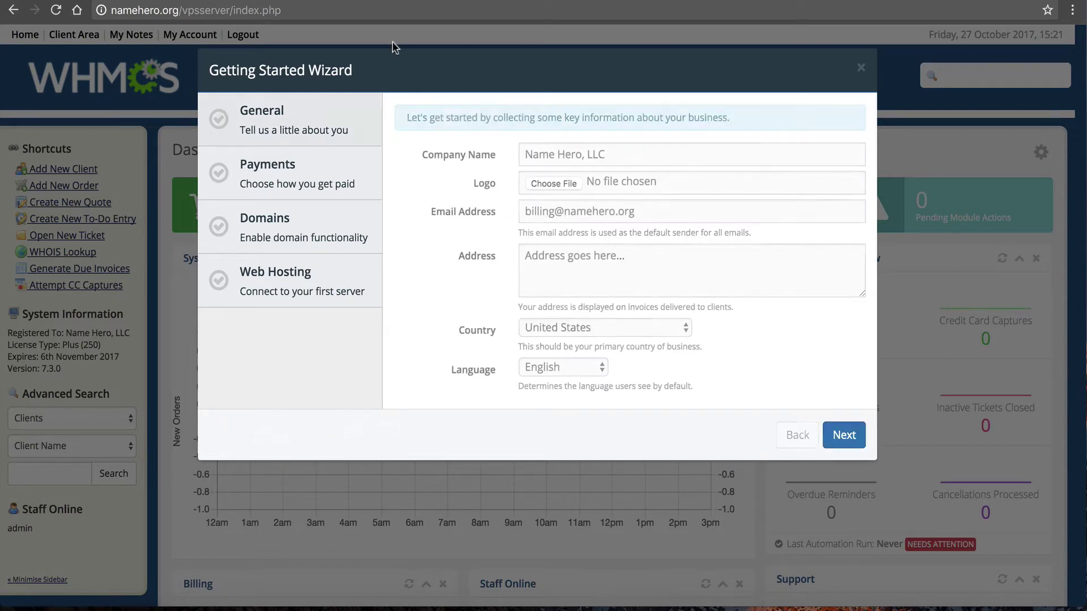
{"action": "left_click", "coordinate": [608, 153]}
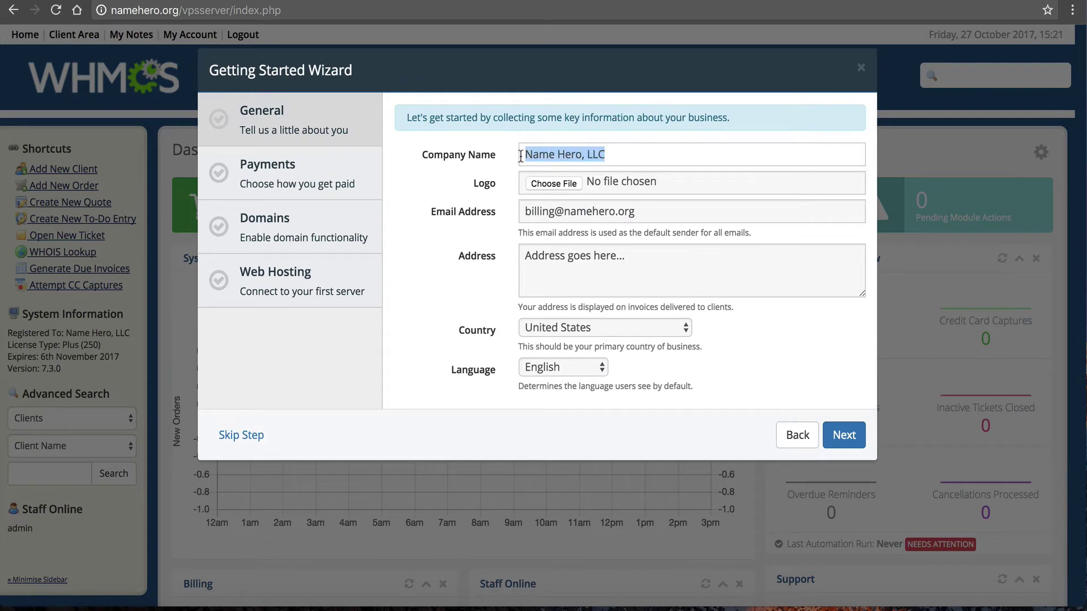
{"action": "left_click", "coordinate": [521, 154]}
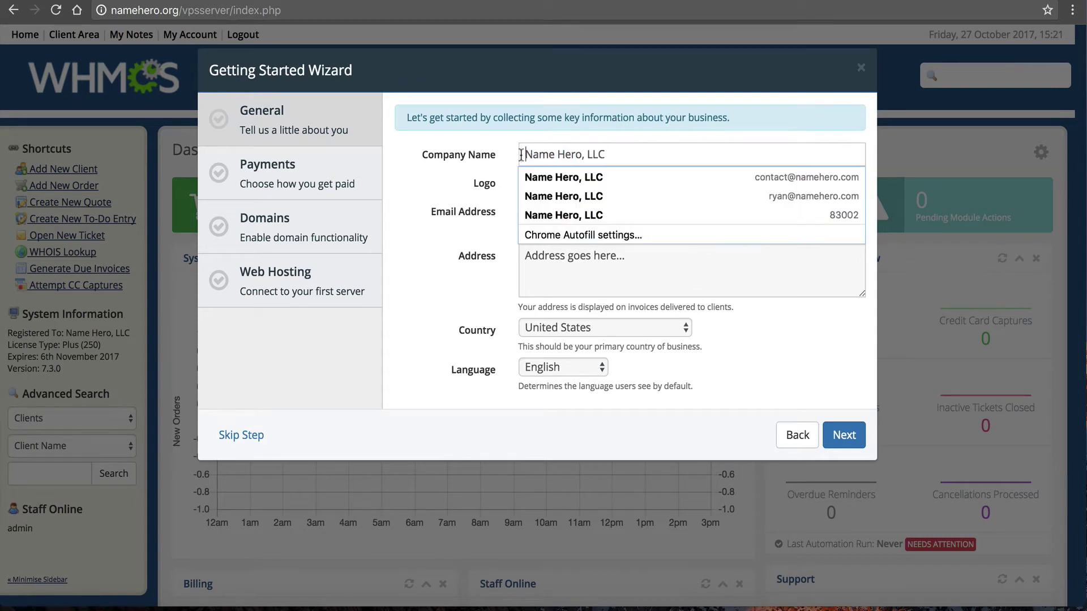
{"action": "left_click", "coordinate": [595, 116]}
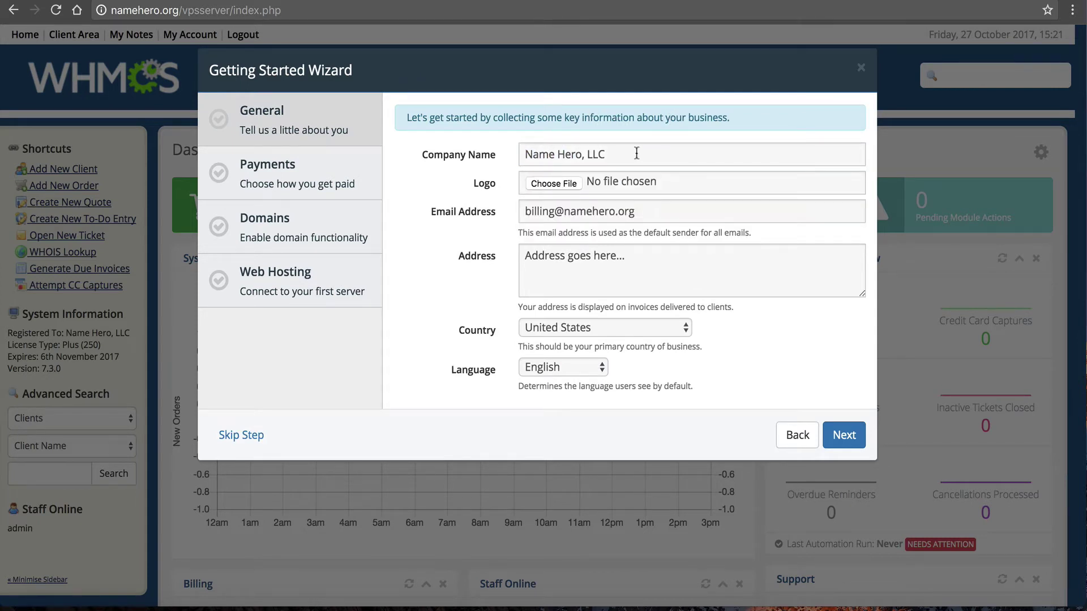
{"action": "left_click_drag", "start_coordinate": [637, 153], "coordinate": [509, 130]}
{"action": "type", "text": "Demo Hosting"}
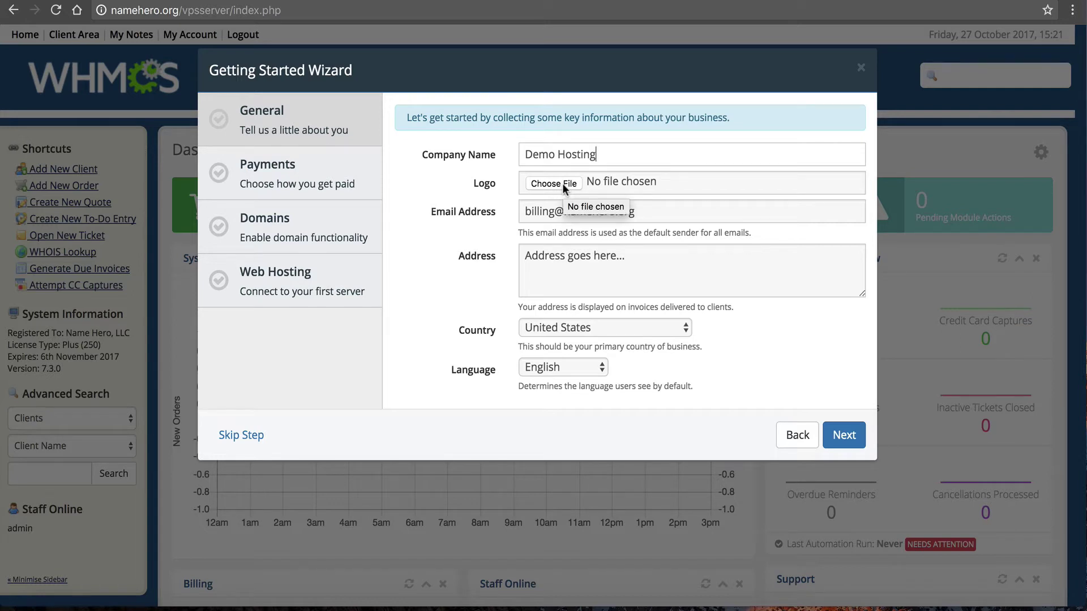
- Review the billing email and address fields, keeping United States as the country
{"action": "left_click", "coordinate": [518, 220]}
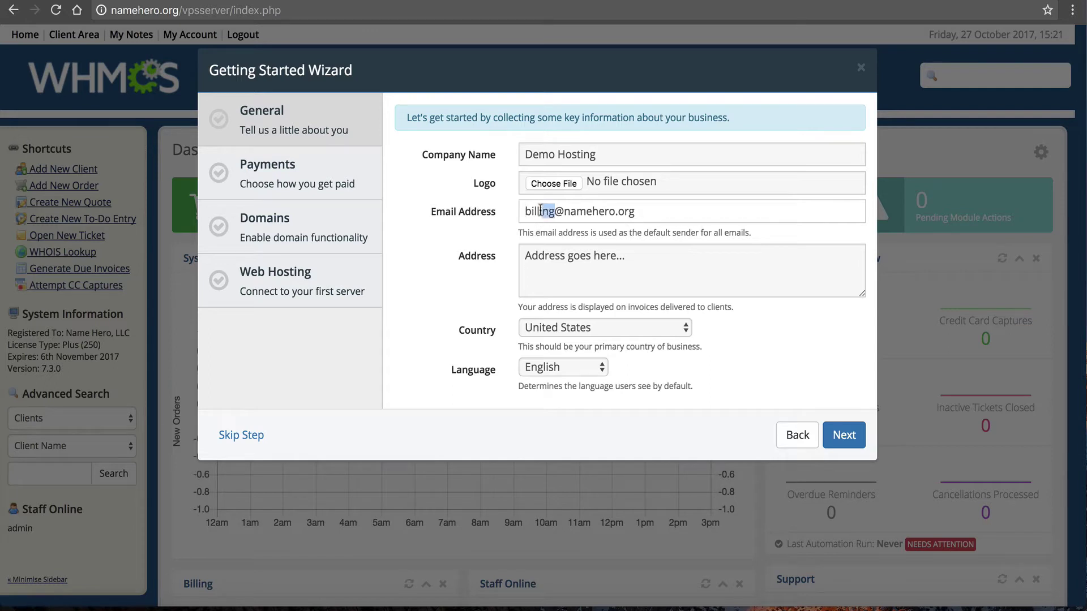
{"action": "left_click", "coordinate": [574, 271]}
{"action": "left_click_drag", "start_coordinate": [612, 258], "coordinate": [578, 252]}
{"action": "left_click", "coordinate": [581, 252]}
{"action": "left_click_drag", "start_coordinate": [647, 254], "coordinate": [522, 243]}
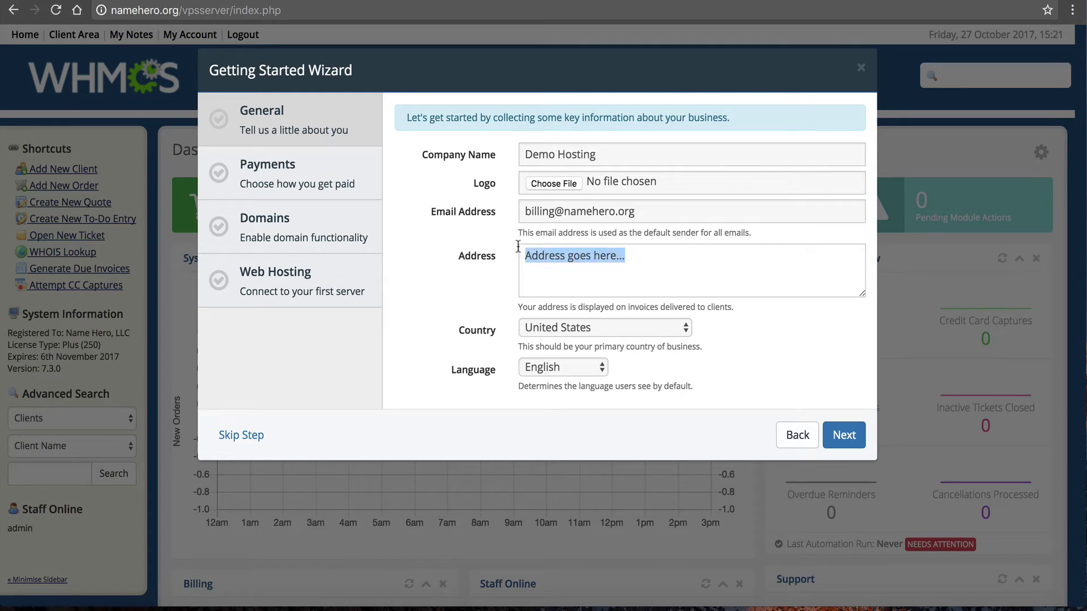
{"action": "left_click", "coordinate": [645, 264]}
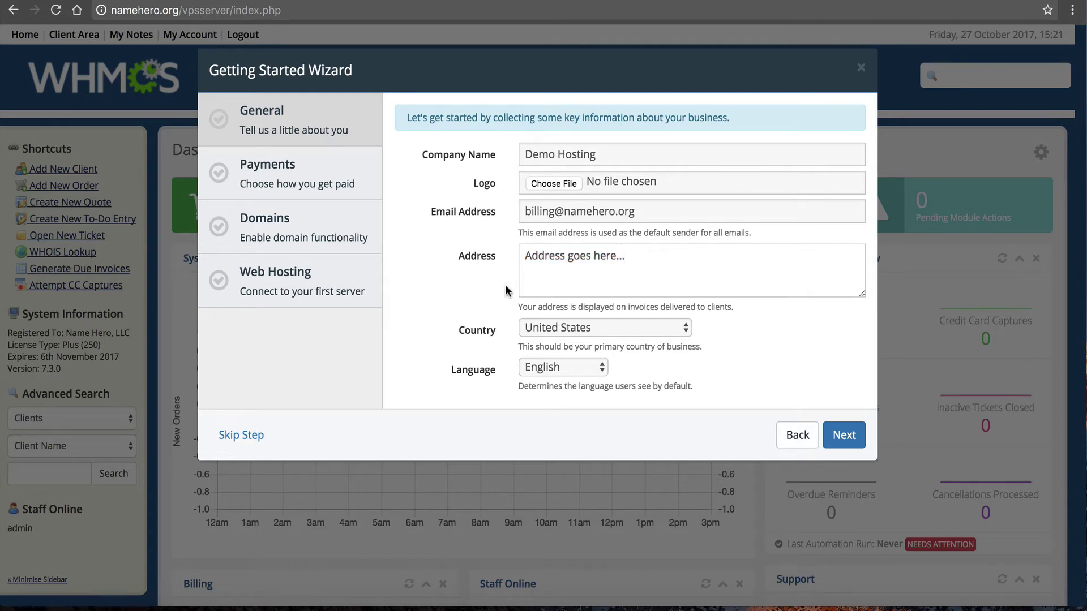
{"action": "left_click_drag", "start_coordinate": [519, 307], "coordinate": [715, 305]}
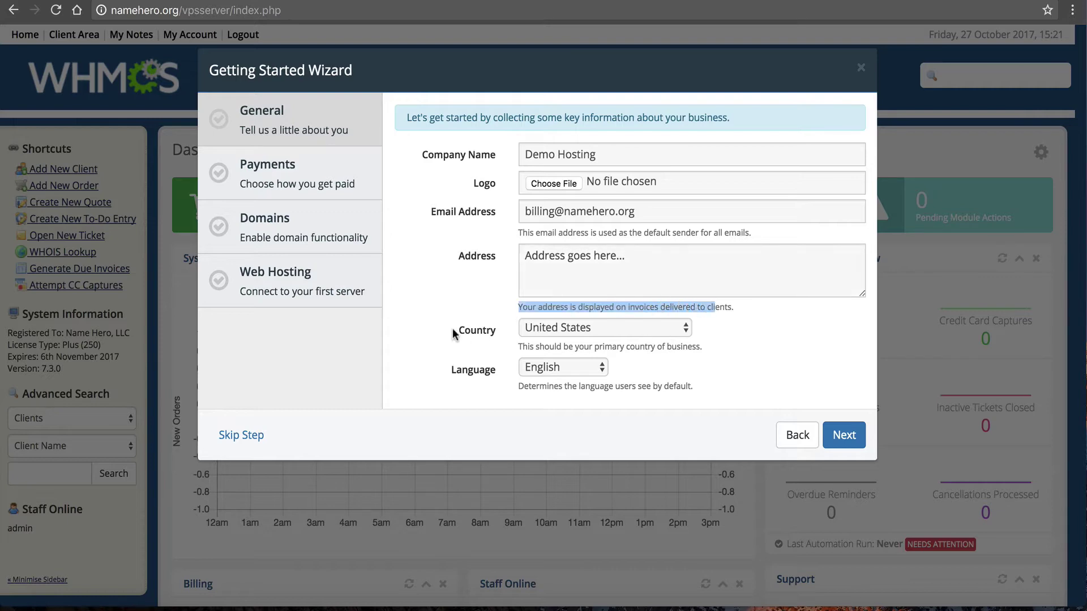
{"action": "left_click", "coordinate": [542, 321]}
{"action": "left_click", "coordinate": [543, 328]}
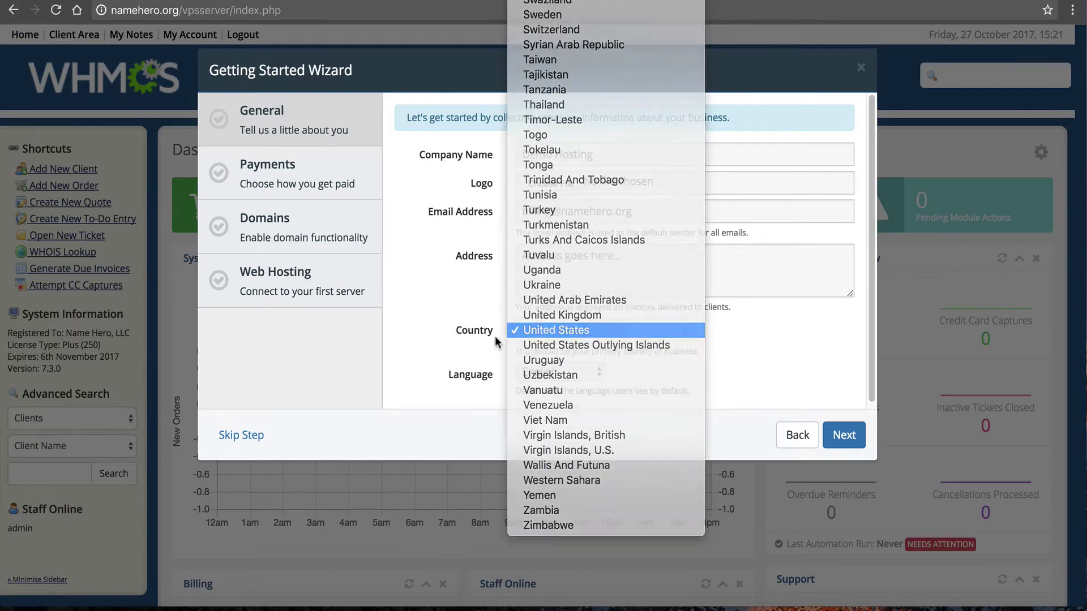
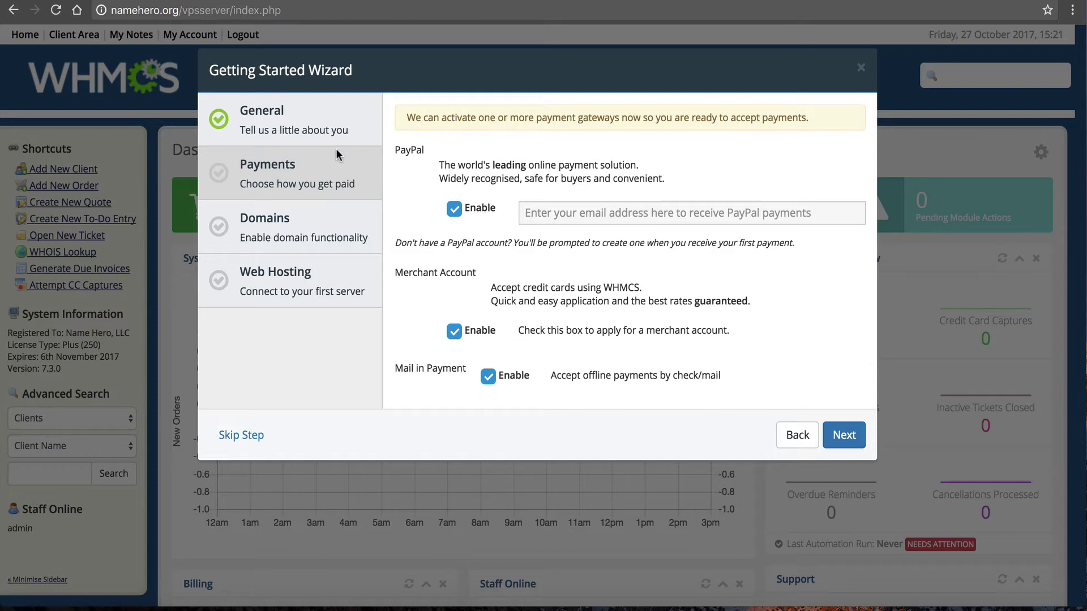
- Enter the billing e-mail address as the PayPal payments e-mail
{"action": "left_click", "coordinate": [574, 218]}
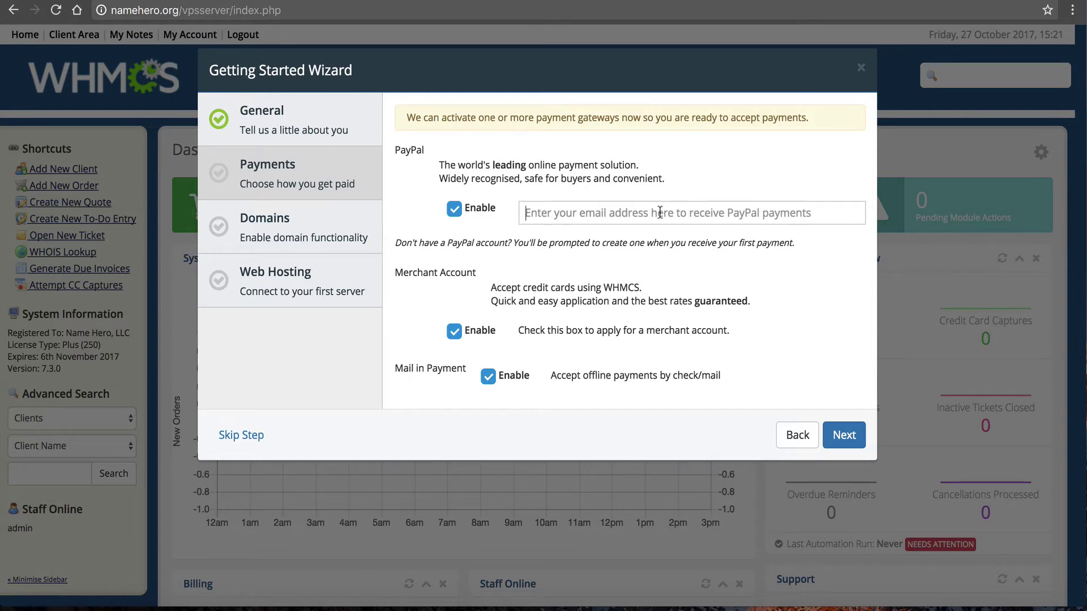
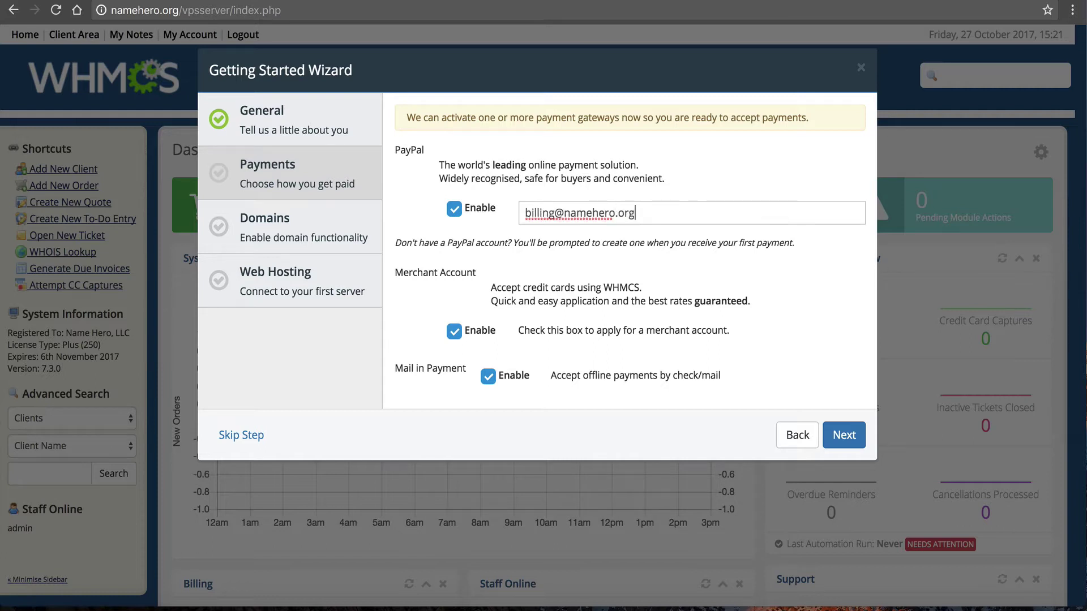
{"action": "left_click", "coordinate": [541, 243]}
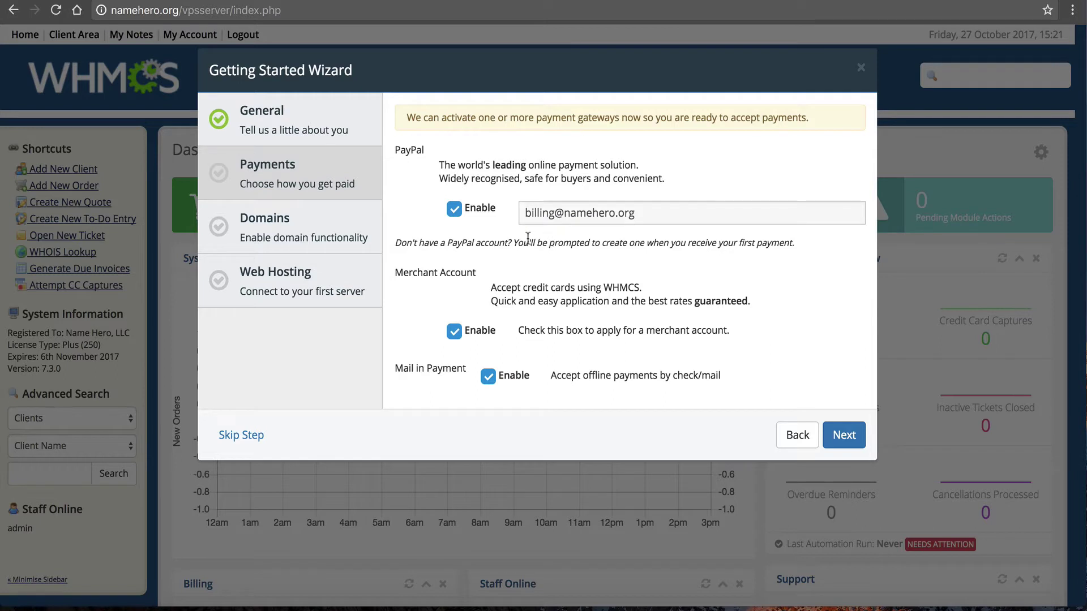
{"action": "left_click_drag", "start_coordinate": [395, 242], "coordinate": [641, 245]}
{"action": "left_click", "coordinate": [639, 248]}
- Switch off the Merchant Account and Mail in Payment options, then recheck the PayPal e-mail
{"action": "left_click_drag", "start_coordinate": [491, 287], "coordinate": [559, 289]}
{"action": "left_click", "coordinate": [560, 289]}
{"action": "left_click", "coordinate": [454, 330]}
{"action": "left_click", "coordinate": [488, 376]}
{"action": "left_click", "coordinate": [668, 214]}
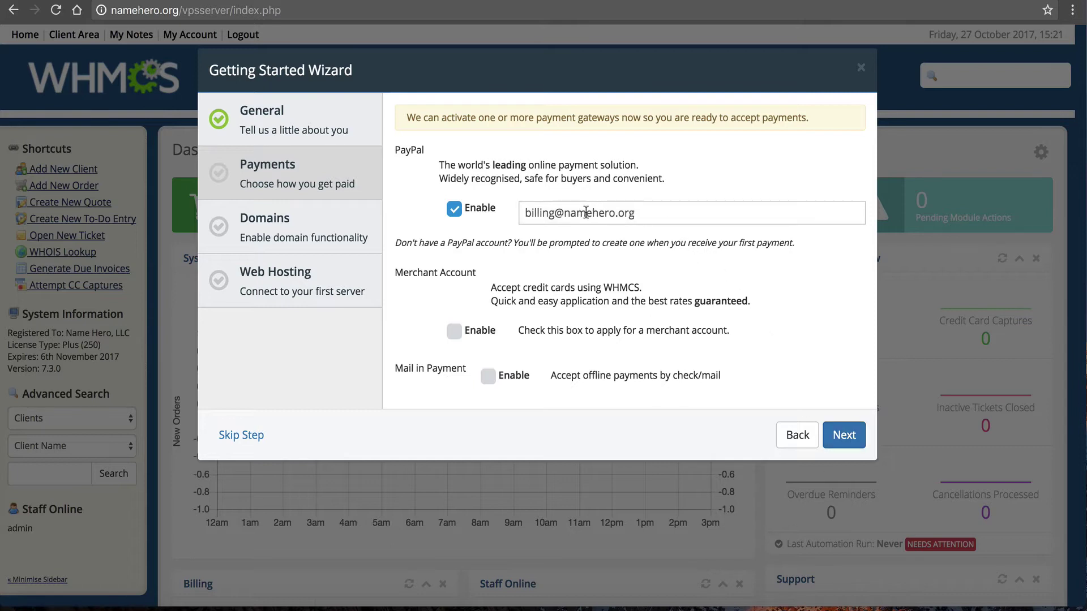
{"action": "left_click", "coordinate": [527, 214]}
- Move to the Domains step and keep the five TLDs at 14.95 with eNom enabled
{"action": "left_click", "coordinate": [857, 432]}
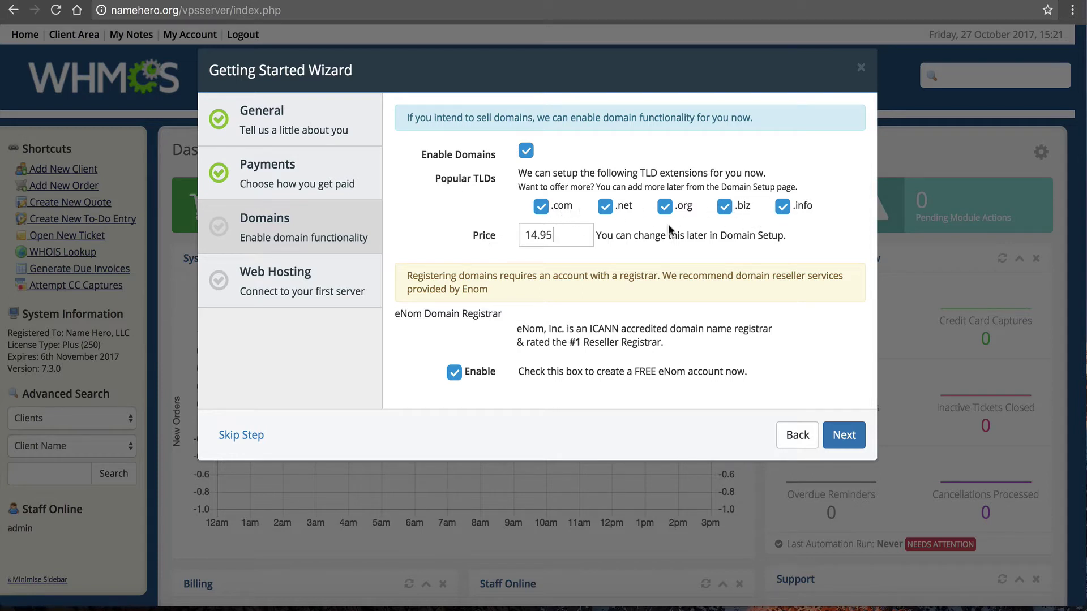
{"action": "left_click_drag", "start_coordinate": [570, 235], "coordinate": [519, 234]}
{"action": "left_click", "coordinate": [564, 236]}
{"action": "left_click", "coordinate": [570, 259]}
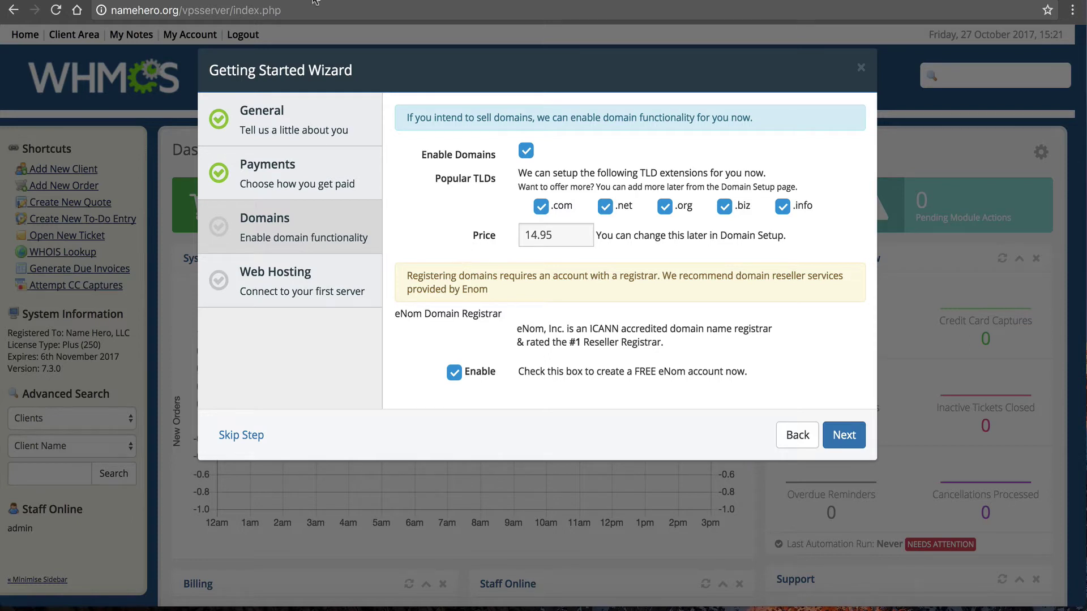
{"action": "double_click", "coordinate": [538, 235]}
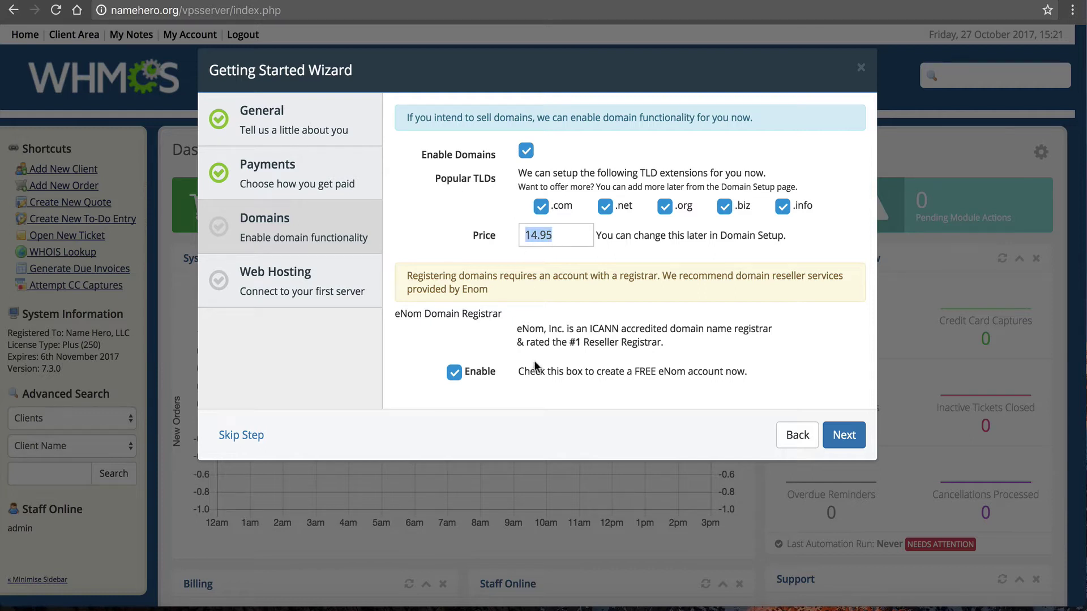
{"action": "left_click", "coordinate": [553, 378]}
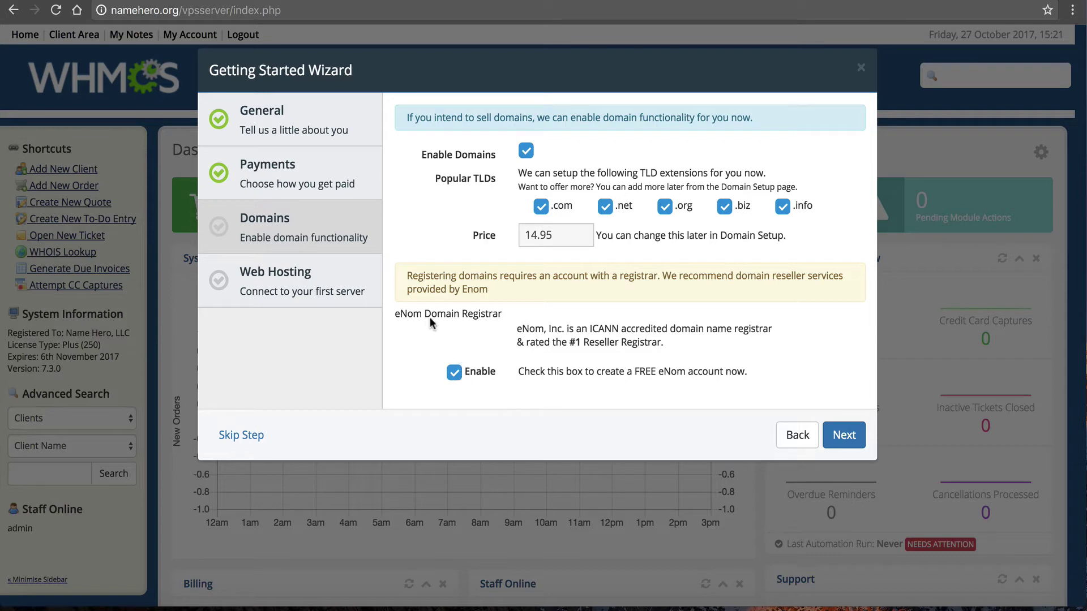
{"action": "left_click", "coordinate": [844, 435]}
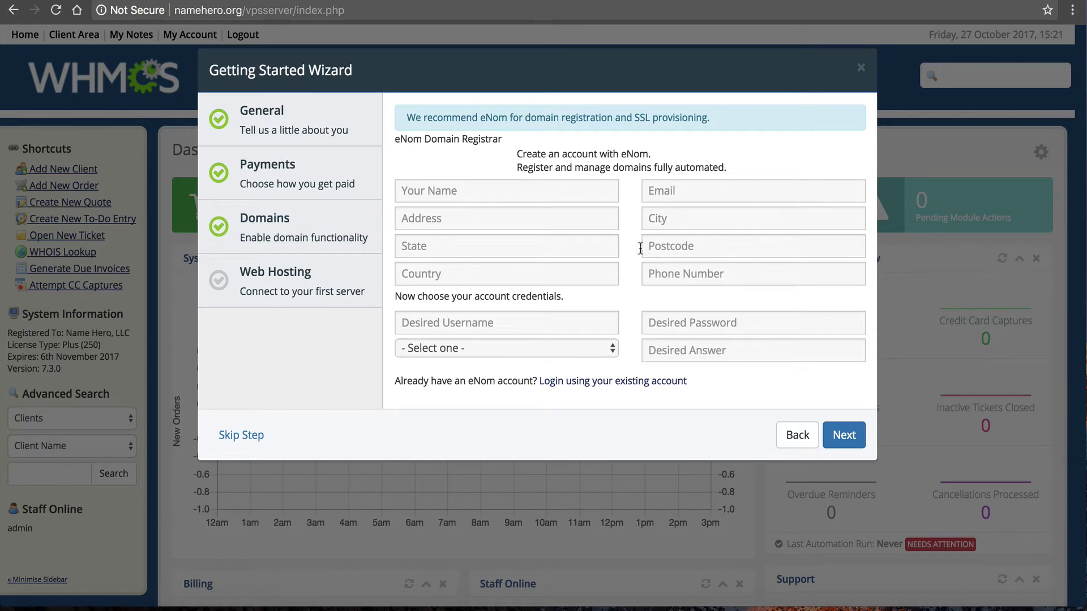
- Enter the account holder's name, e-mail address and street address in the eNom signup form
{"action": "left_click", "coordinate": [468, 198]}
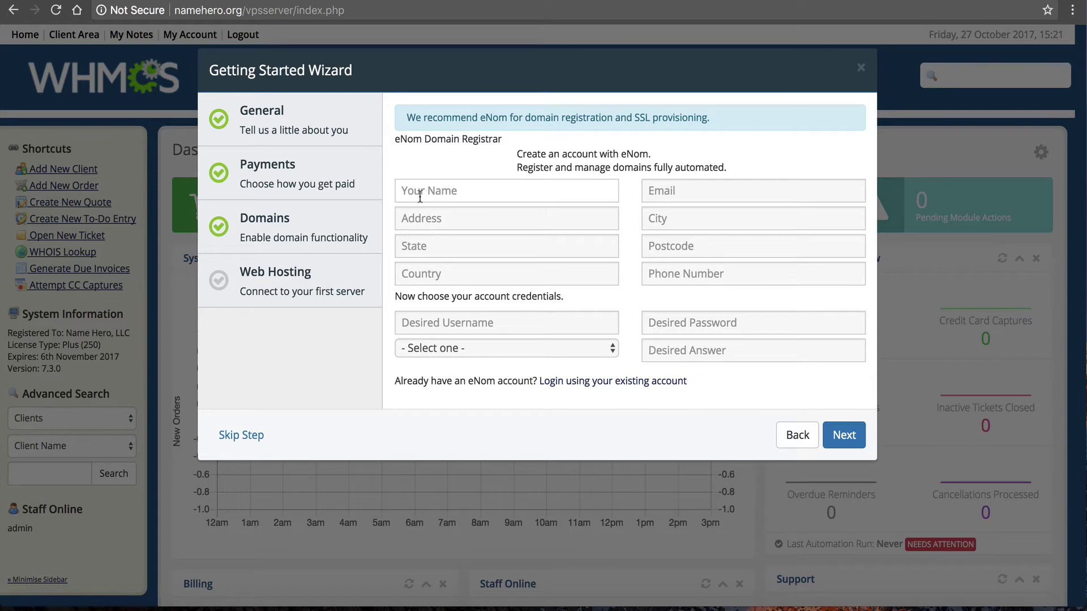
{"action": "type", "text": "Ryan Test"}
{"action": "key", "text": "Tab"}
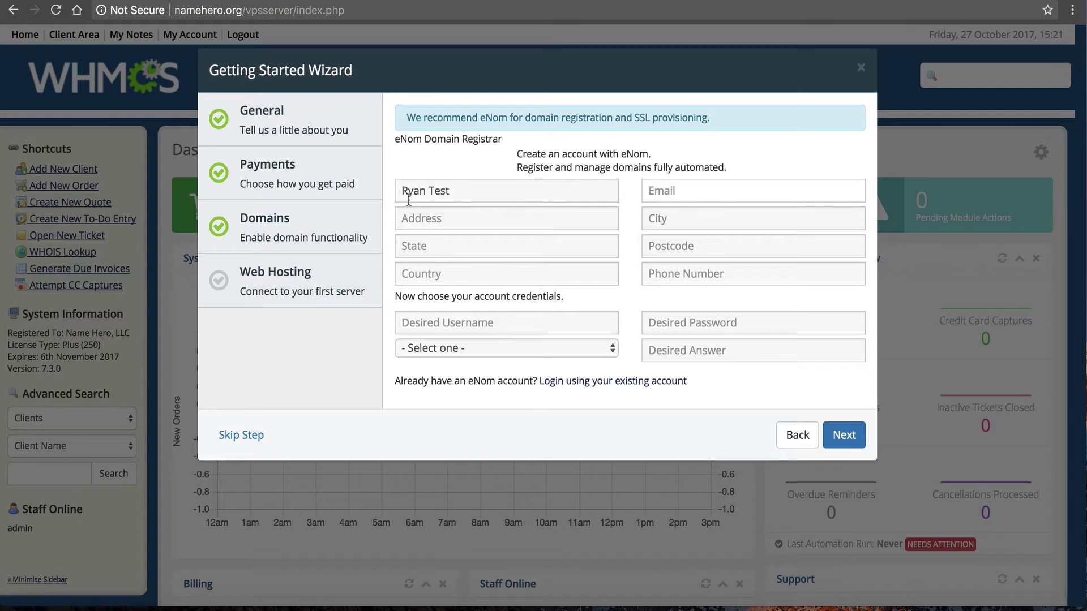
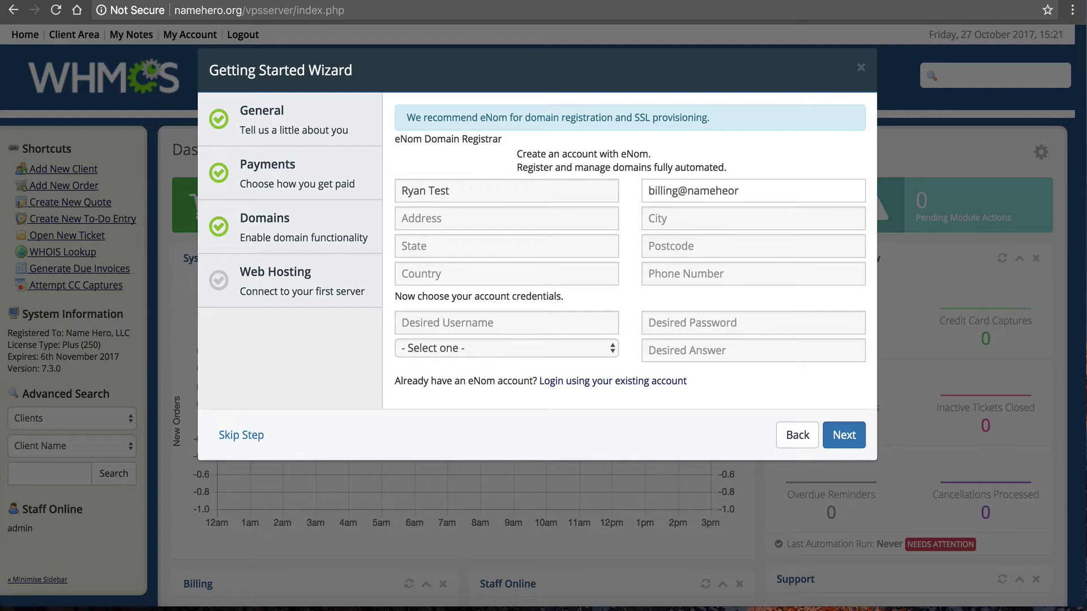
{"action": "key", "text": "Tab"}
{"action": "type", "text": "1000 "}
{"action": "type", "text": "W"}
{"action": "key", "text": "BackSpace"}
{"action": "key", "text": "BackSpace"}
{"action": "key", "text": "BackSpace"}
{"action": "key", "text": "BackSpace"}
{"action": "key", "text": "BackSpace"}
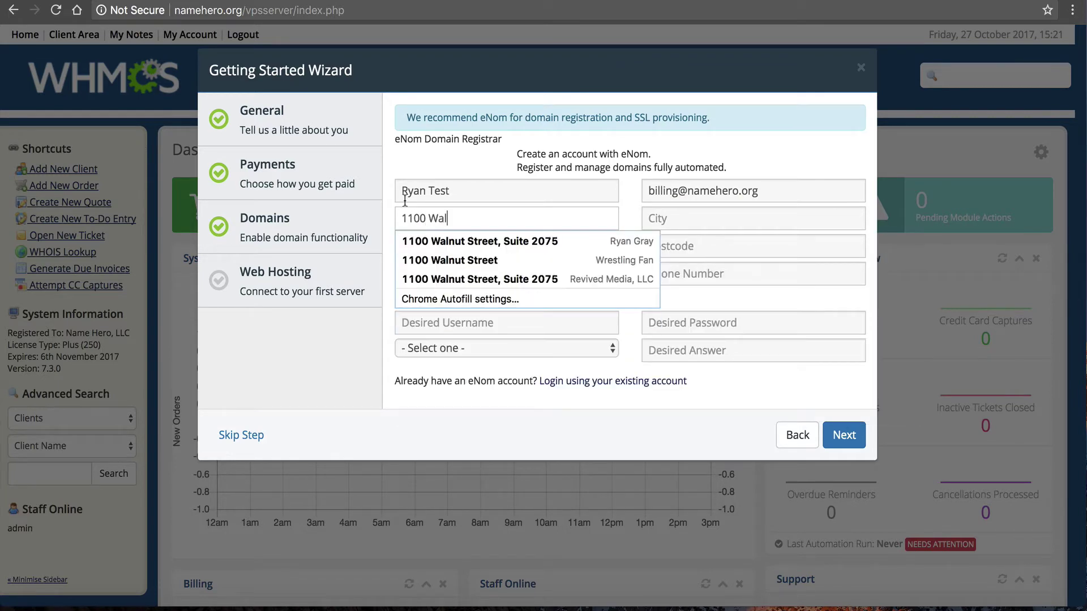
- Fill in the city, state, postcode, country and phone number
{"action": "key", "text": "Tab"}
{"action": "type", "text": "Kans"}
{"action": "type", "text": "ity"}
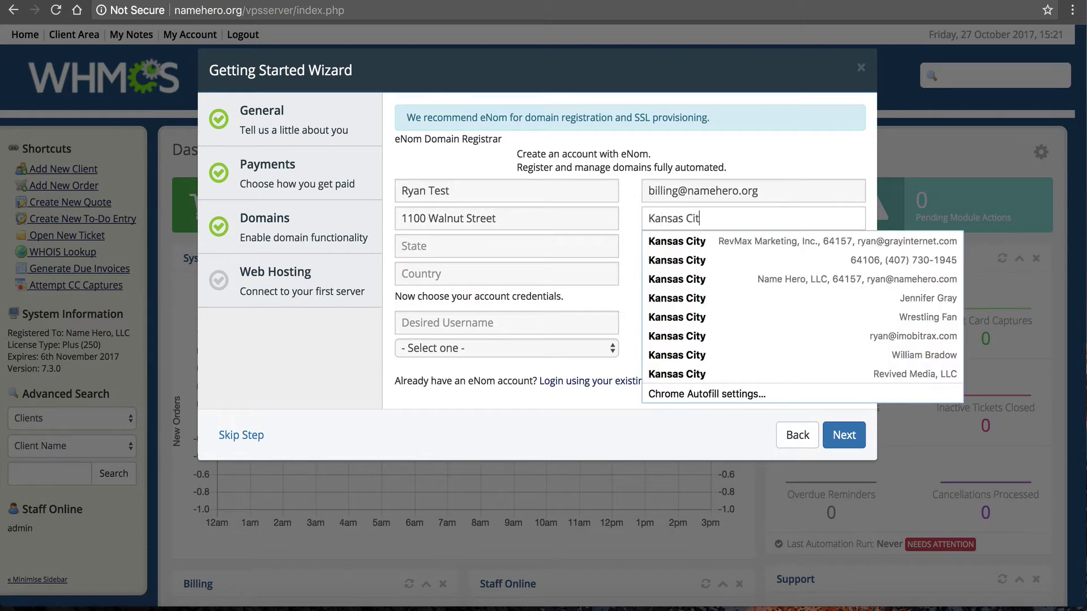
{"action": "key", "text": "Tab"}
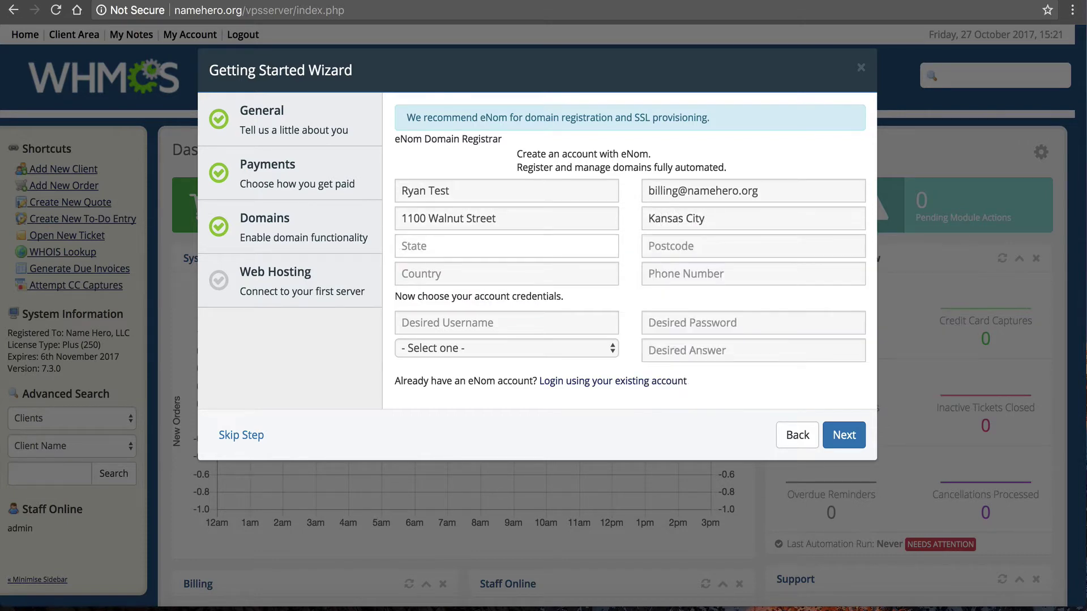
{"action": "type", "text": "Missouri"}
{"action": "key", "text": "Tab"}
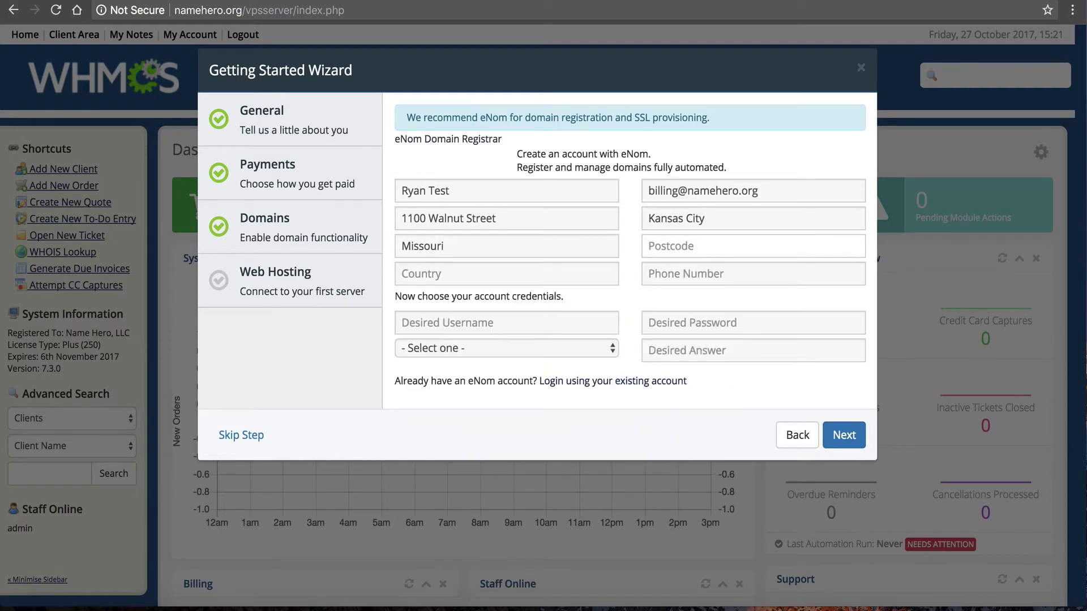
{"action": "type", "text": "64106"}
{"action": "key", "text": "Tab"}
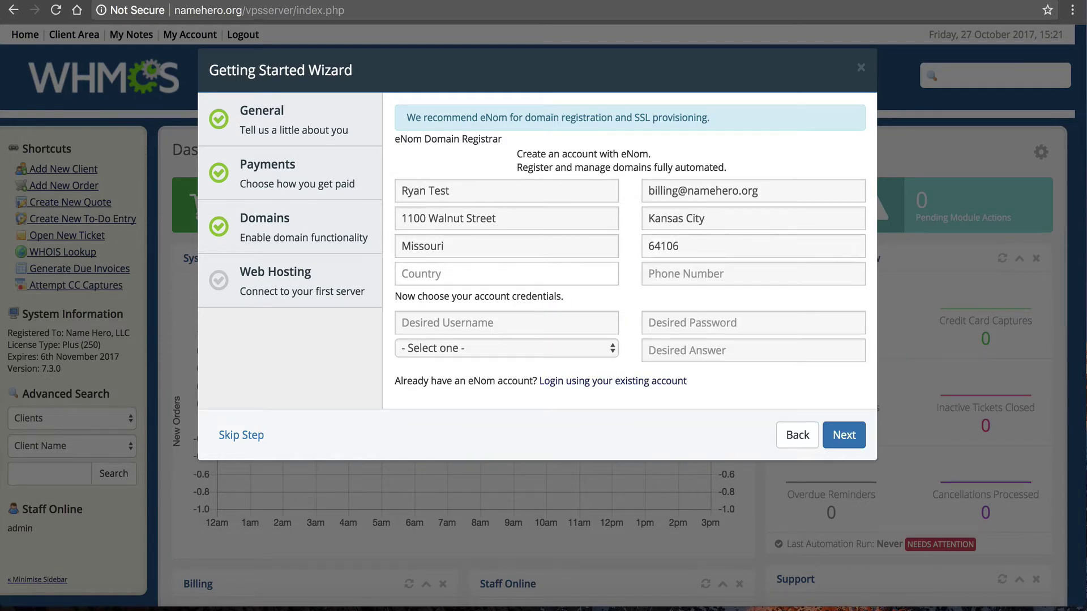
{"action": "type", "text": "USA"}
{"action": "key", "text": "Tab"}
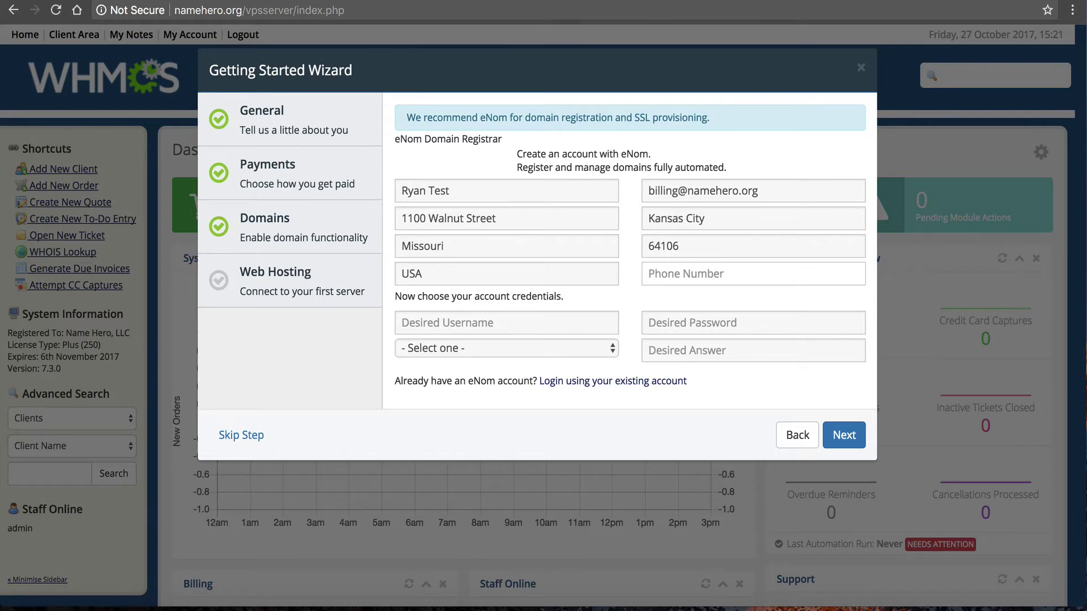
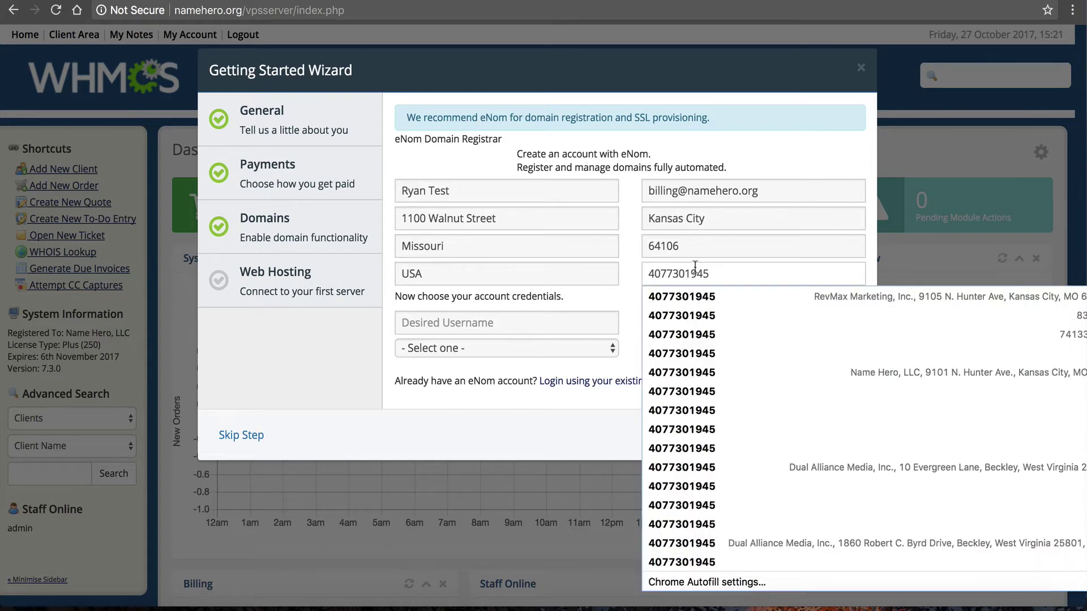
{"action": "left_click_drag", "start_coordinate": [697, 268], "coordinate": [705, 268]}
{"action": "left_click", "coordinate": [564, 288]}
- Enter the desired eNom account username and password
{"action": "left_click", "coordinate": [507, 323]}
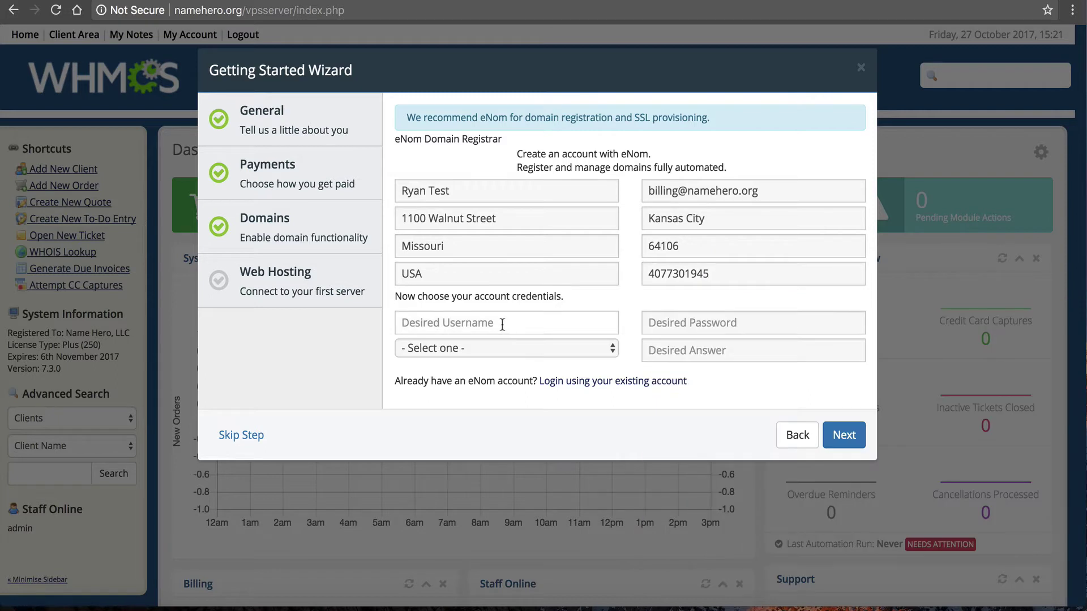
{"action": "type", "text": "nh"}
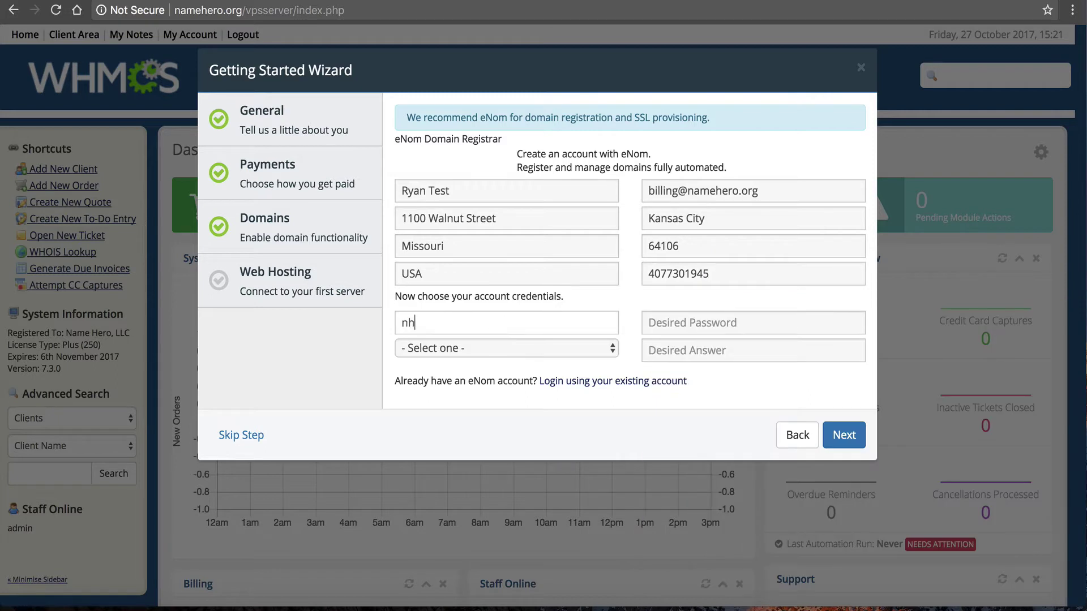
{"action": "type", "text": "orgdemo"}
{"action": "key", "text": "Tab"}
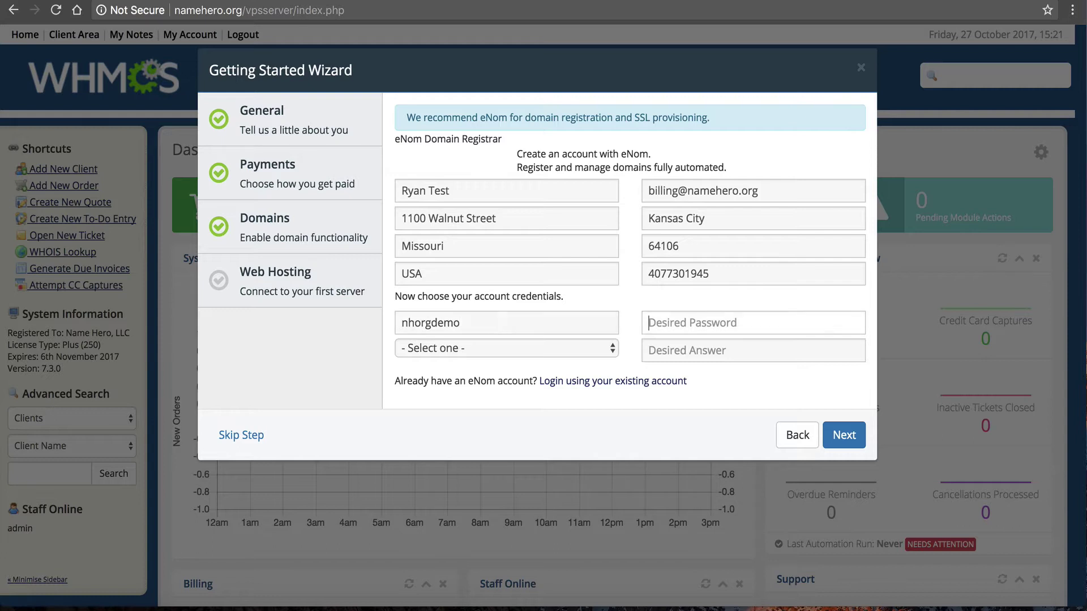
{"action": "type", "text": "•"}
{"action": "key", "text": "BackSpace"}
{"action": "type", "text": "••••••••••"}
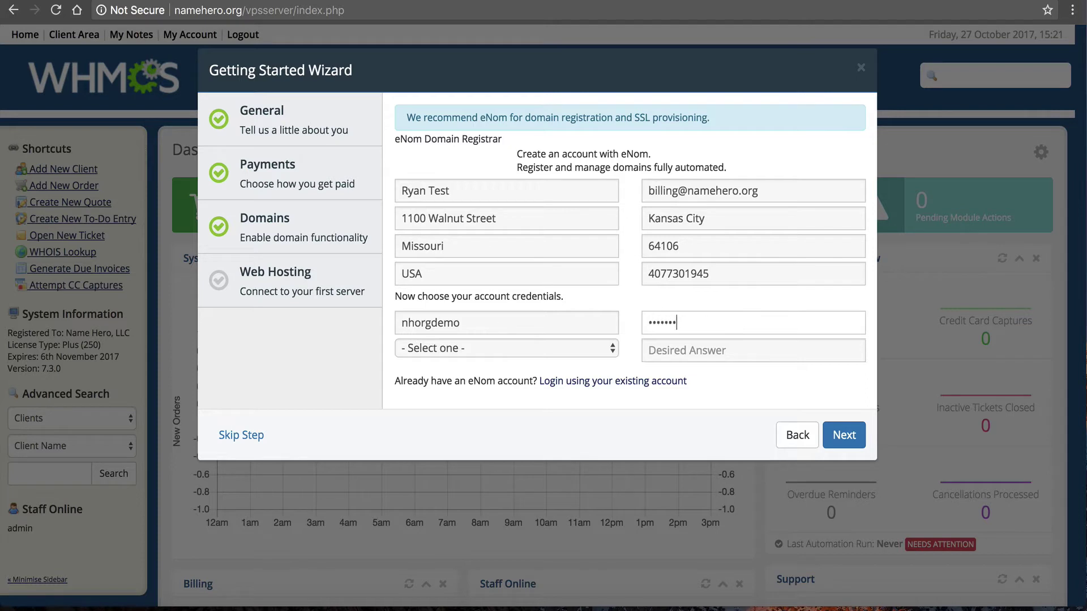
- Choose Favorite Vacation Spot as the security question, enter its answer, and submit
{"action": "left_click", "coordinate": [423, 347]}
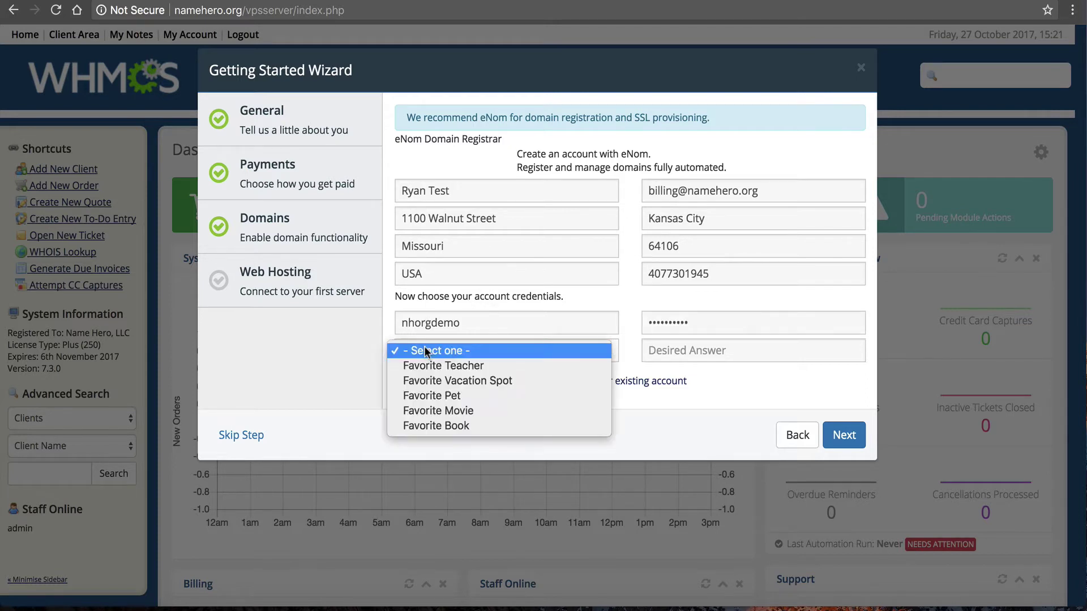
{"action": "left_click", "coordinate": [422, 383]}
{"action": "left_click", "coordinate": [750, 348]}
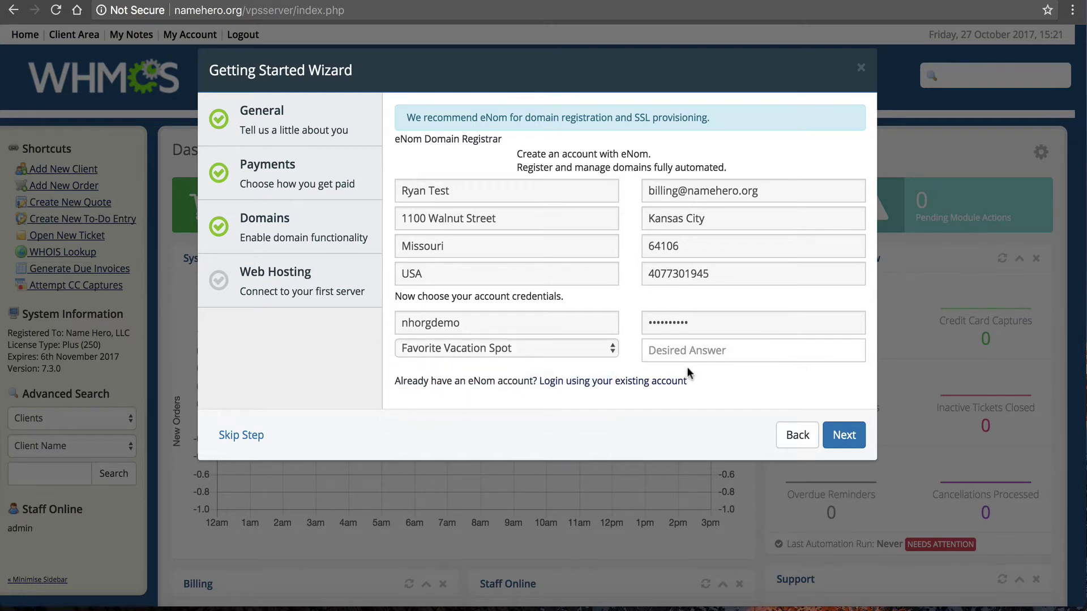
{"action": "type", "text": "•••••"}
{"action": "key", "text": "BackSpace"}
{"action": "key", "text": "BackSpace"}
{"action": "key", "text": "BackSpace"}
{"action": "key", "text": "BackSpace"}
{"action": "type", "text": "•••••"}
{"action": "key", "text": "BackSpace"}
{"action": "type", "text": "•••"}
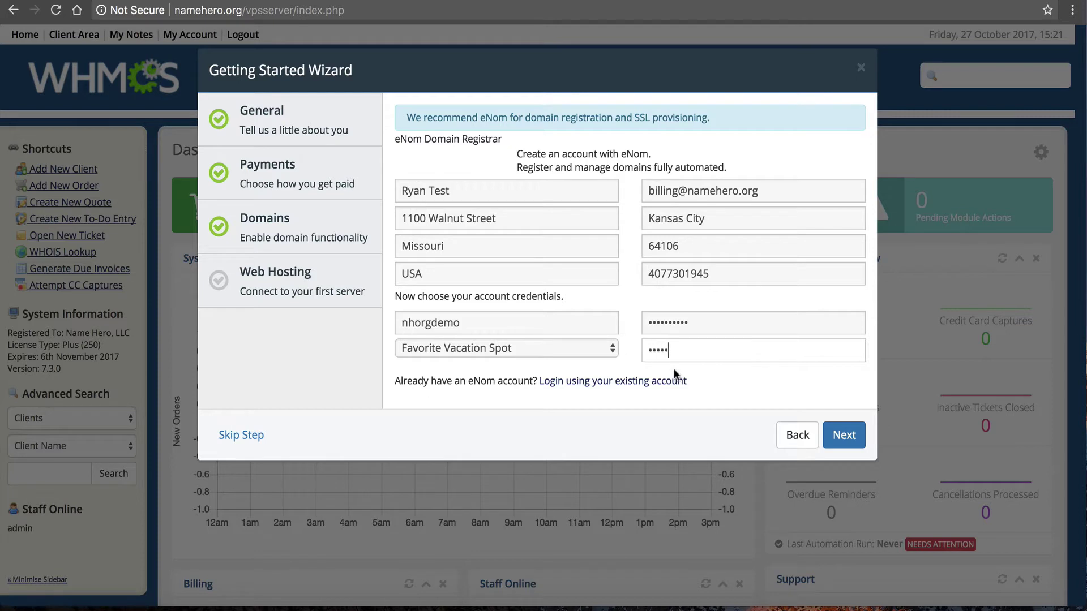
{"action": "left_click", "coordinate": [830, 441]}
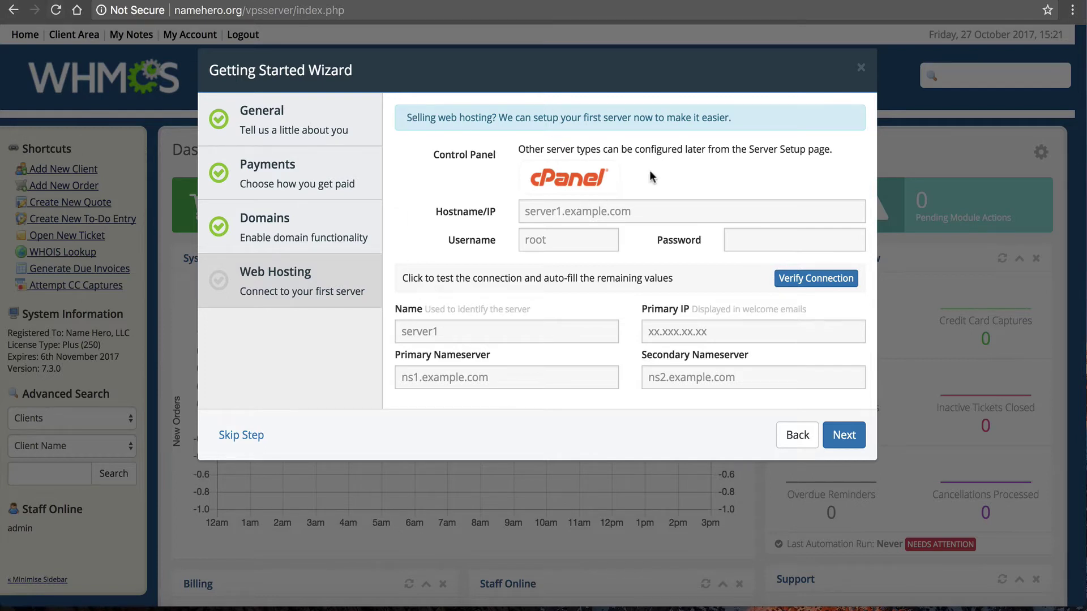
- Place the cursor in the cPanel server form's Hostname/IP field
{"action": "left_click", "coordinate": [588, 216]}
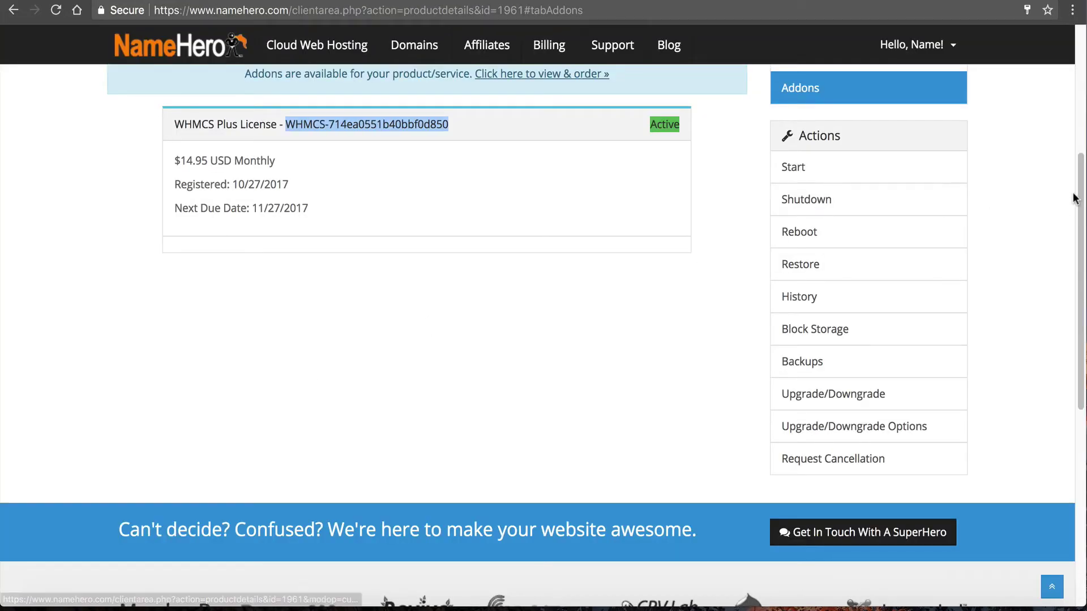
- Copy the alpha.namehero.org hostname from NameHero's products page into the wizard's Hostname/IP field
{"action": "scroll", "coordinate": [933, 216], "scroll_direction": "up", "scroll_amount": 5}
{"action": "mouse_move", "coordinate": [276, 107]}
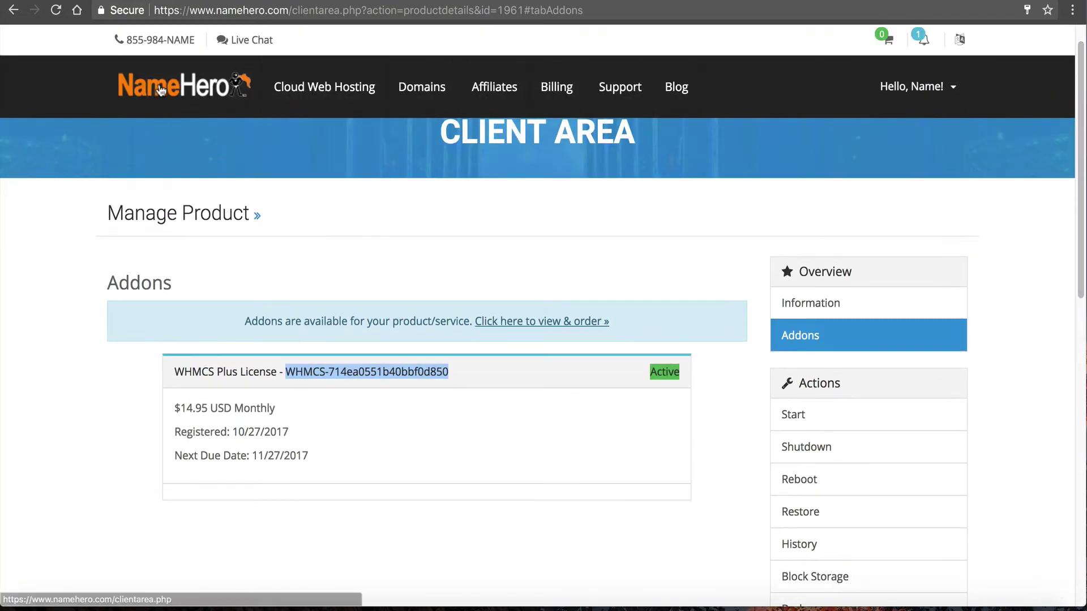
{"action": "left_click", "coordinate": [142, 136]}
{"action": "left_click", "coordinate": [214, 355]}
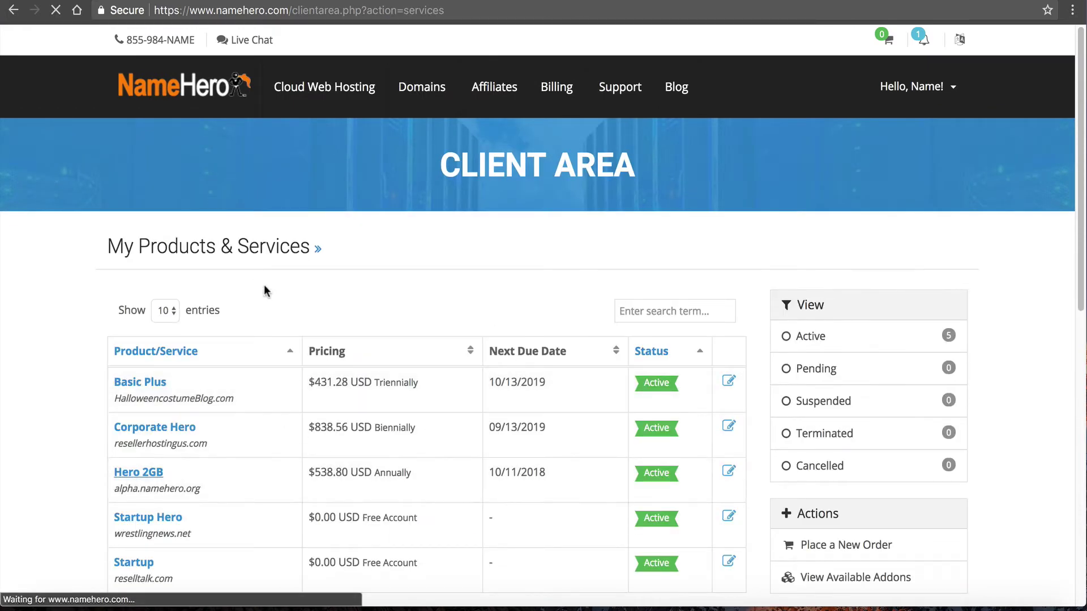
{"action": "left_click_drag", "start_coordinate": [1080, 168], "coordinate": [1039, 286]}
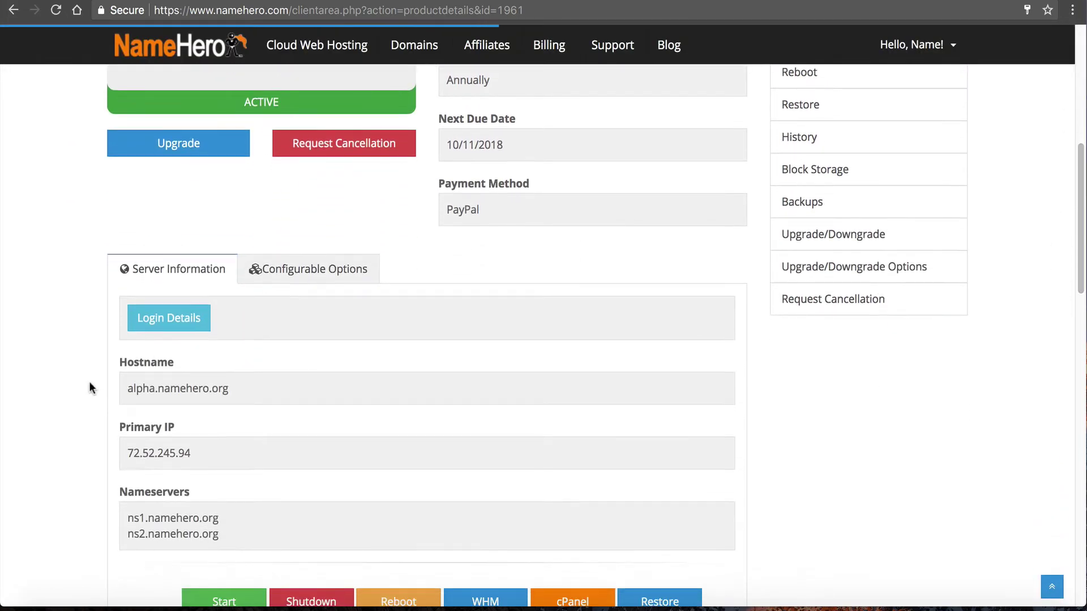
{"action": "left_click_drag", "start_coordinate": [228, 389], "coordinate": [128, 386]}
{"action": "right_click", "coordinate": [129, 389]}
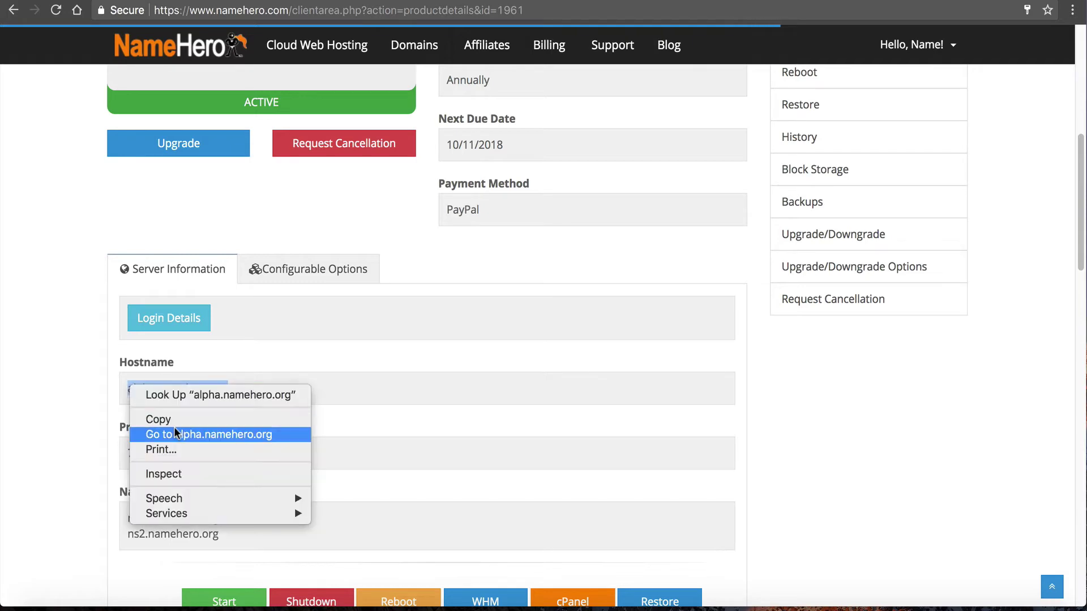
{"action": "left_click", "coordinate": [155, 417]}
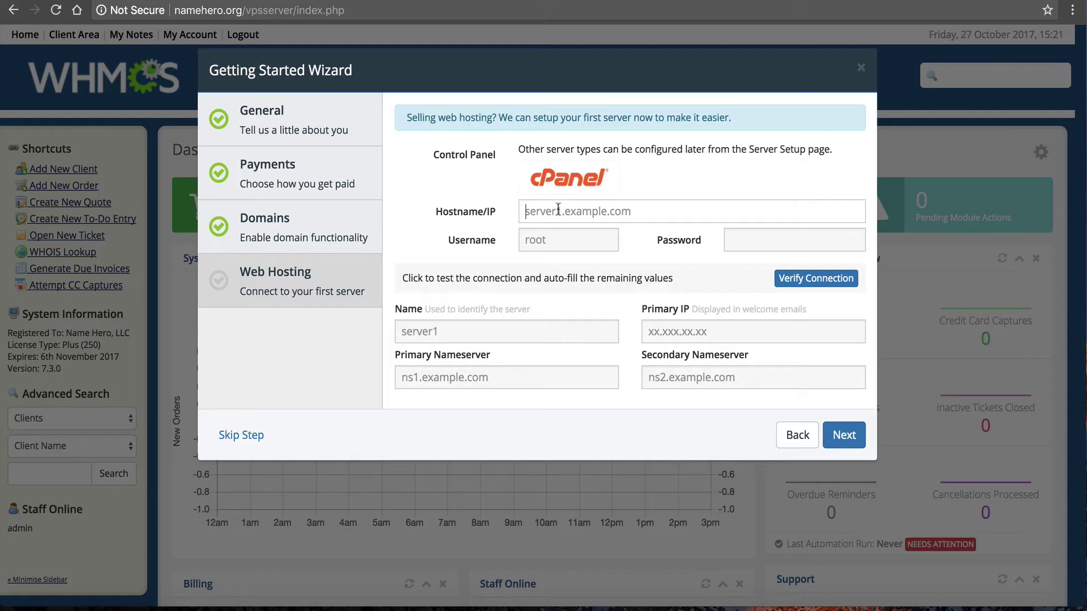
{"action": "right_click", "coordinate": [559, 211]}
{"action": "left_click", "coordinate": [588, 285]}
- Enter root as the username and copy the root password from Login Details
{"action": "left_click", "coordinate": [562, 248]}
{"action": "type", "text": "root"}
{"action": "key", "text": "Tab"}
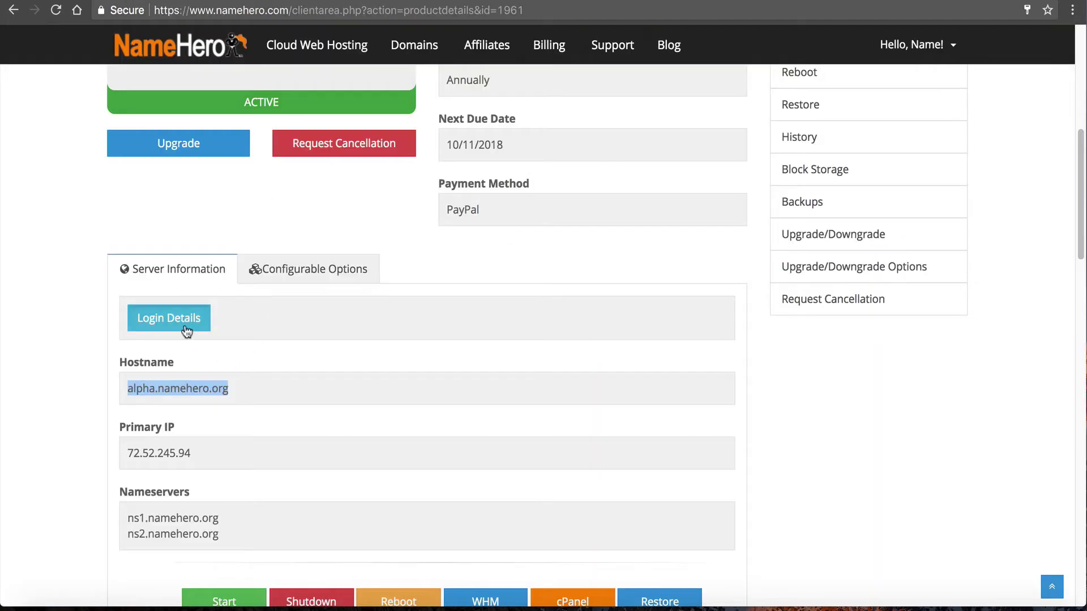
{"action": "left_click", "coordinate": [151, 326]}
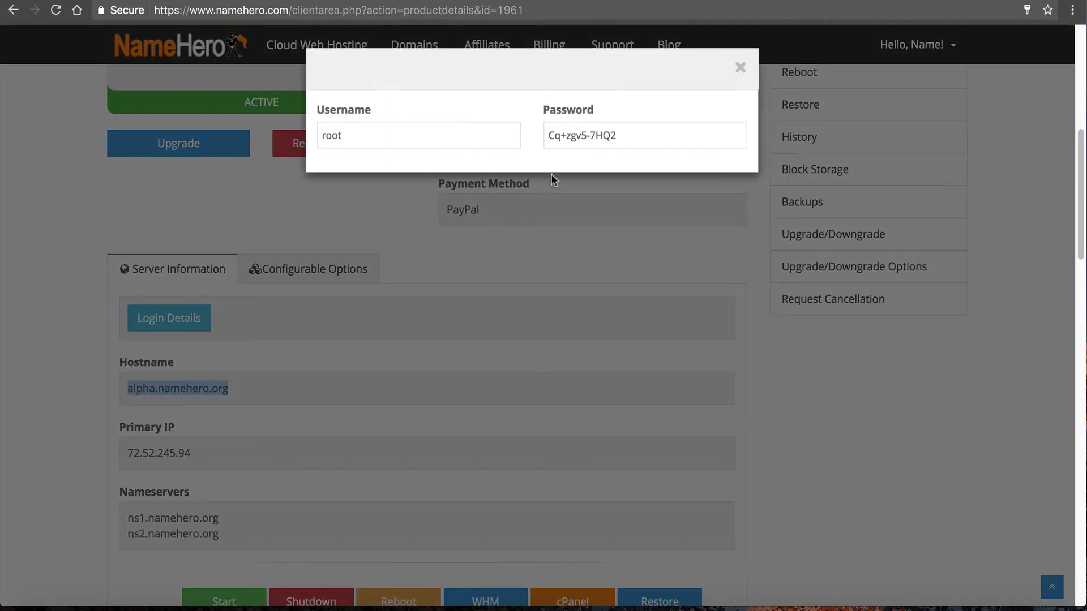
{"action": "left_click_drag", "start_coordinate": [659, 134], "coordinate": [547, 136]}
{"action": "right_click", "coordinate": [547, 137]}
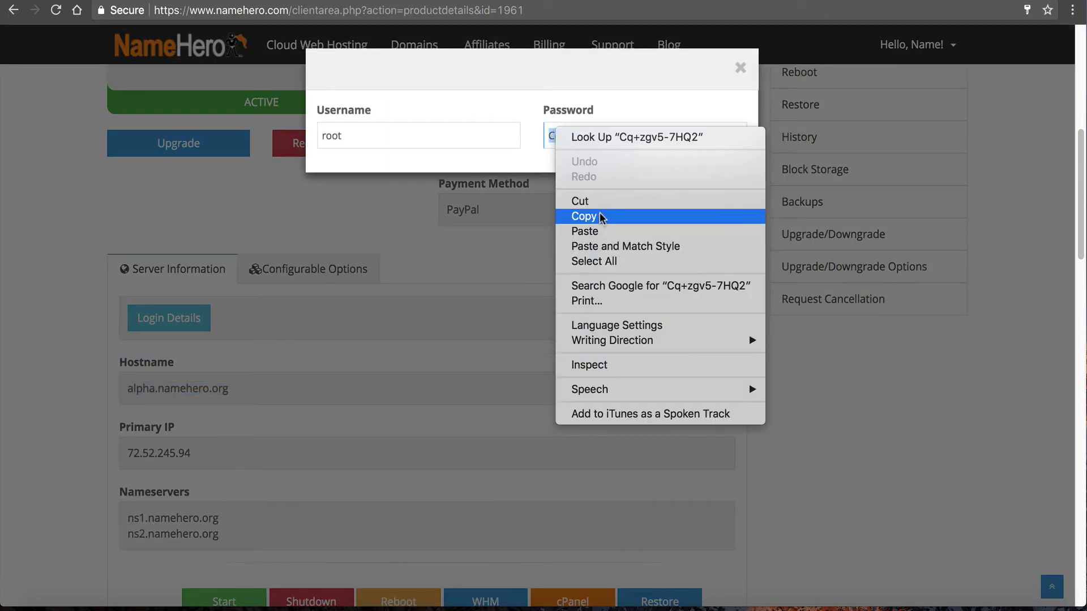
{"action": "left_click", "coordinate": [601, 224]}
{"action": "left_click", "coordinate": [740, 68]}
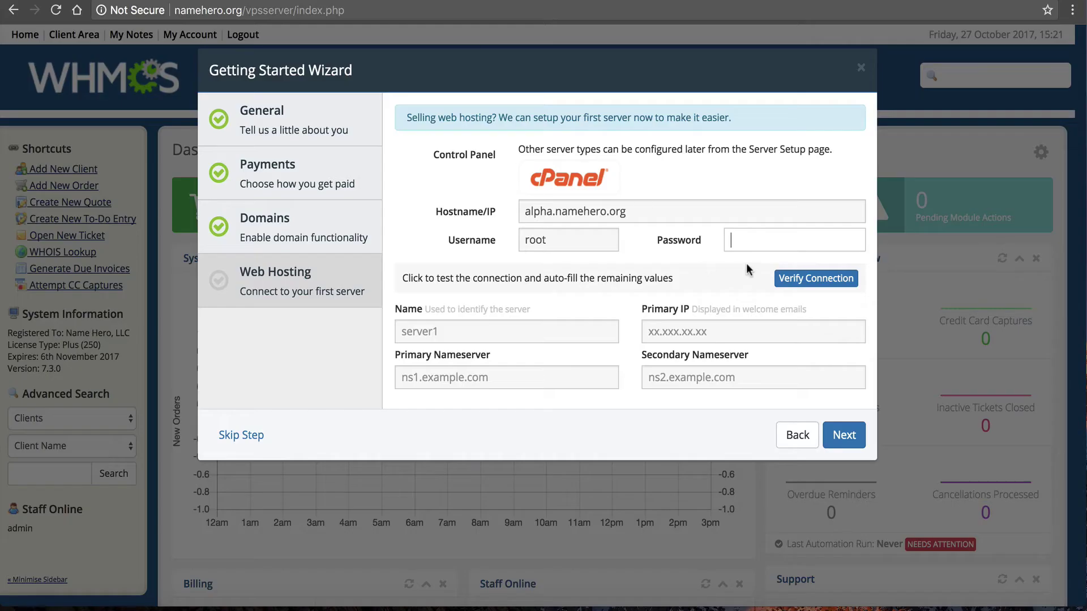
- Paste the root password, verify the connection, and name the server alpha
{"action": "right_click", "coordinate": [750, 234]}
{"action": "left_click", "coordinate": [779, 308]}
{"action": "left_click", "coordinate": [816, 279]}
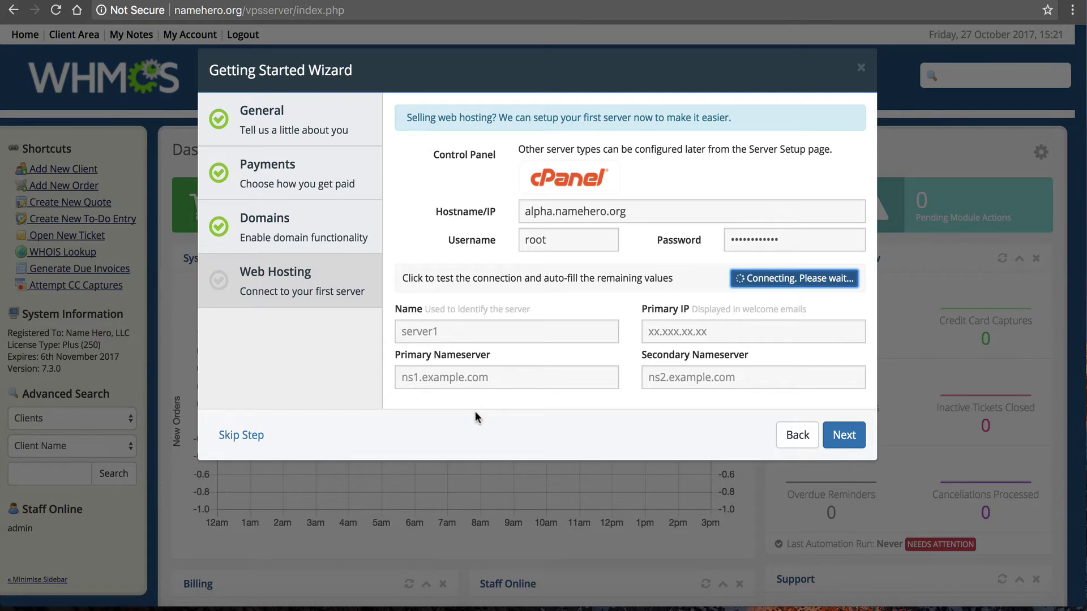
{"action": "left_click", "coordinate": [399, 333]}
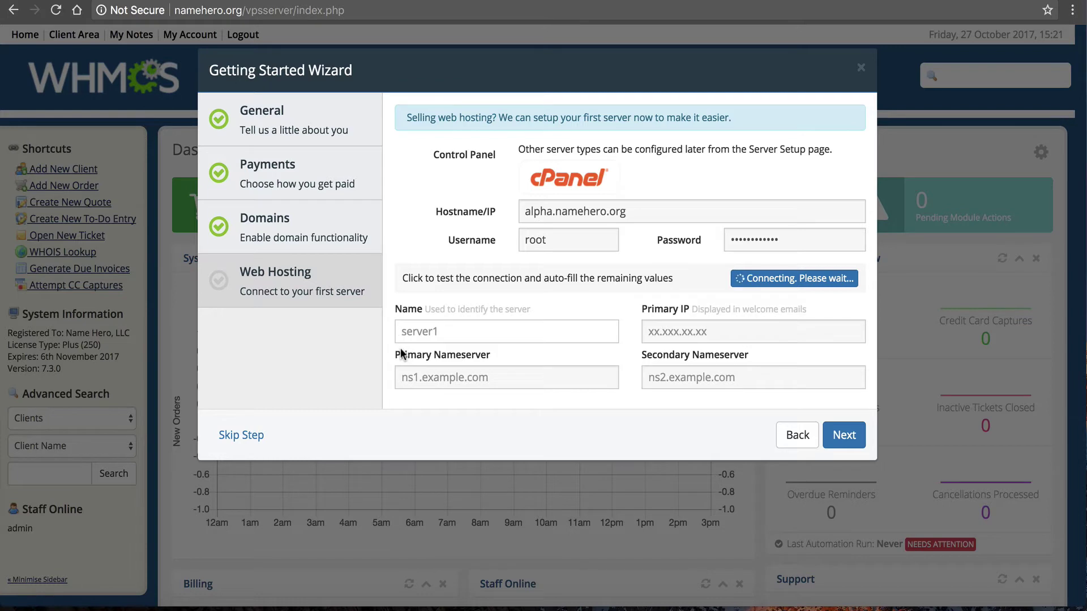
{"action": "type", "text": "alpha"}
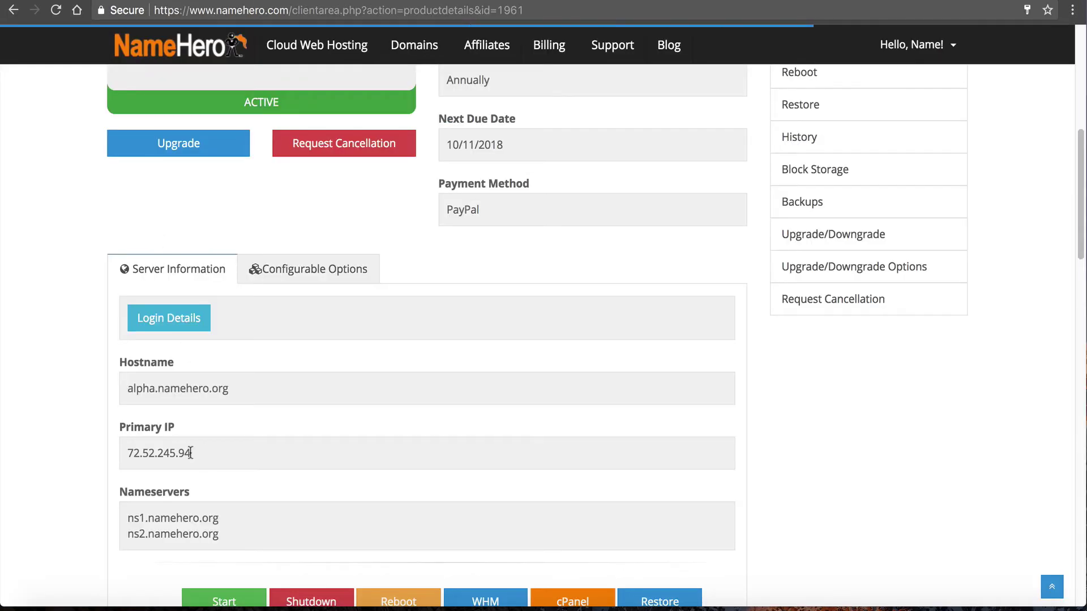
- Copy 72.52.245.94 from NameHero into the Primary IP field
{"action": "left_click_drag", "start_coordinate": [191, 452], "coordinate": [129, 447]}
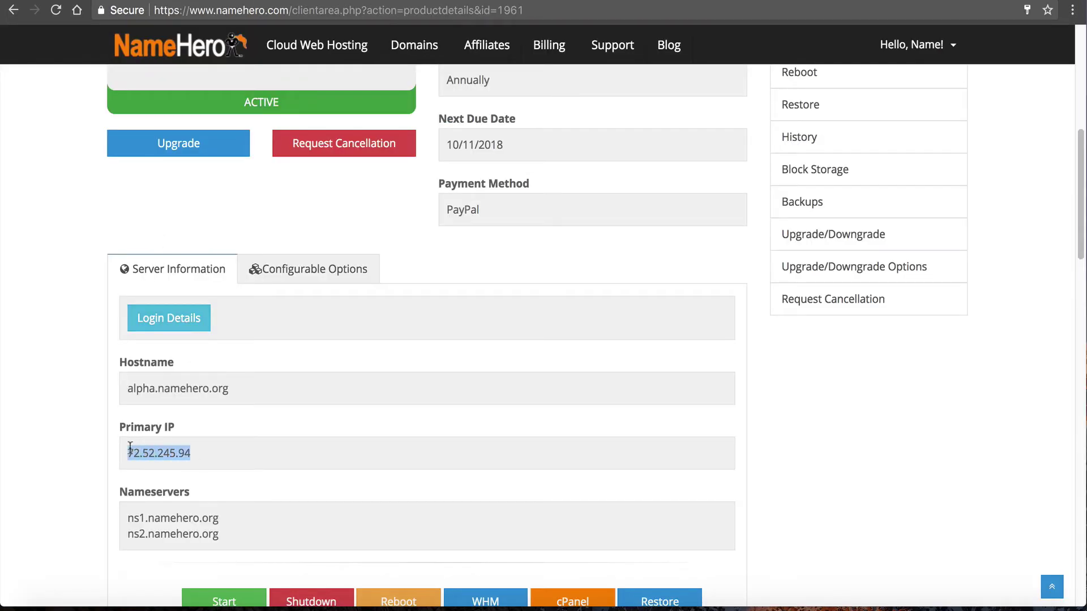
{"action": "right_click", "coordinate": [131, 448]}
{"action": "left_click", "coordinate": [163, 478]}
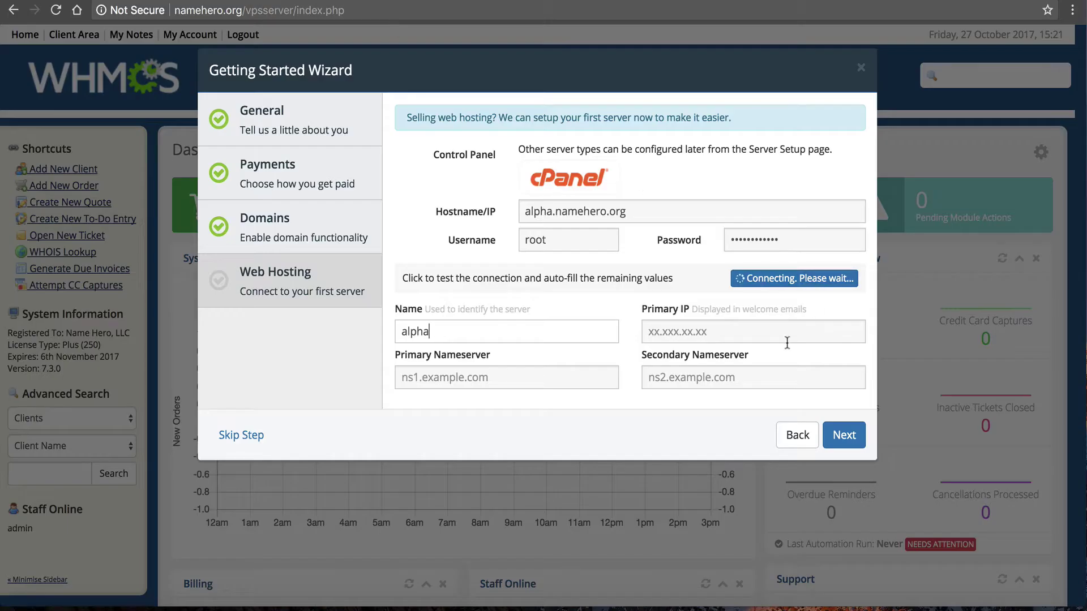
{"action": "left_click", "coordinate": [715, 334]}
{"action": "right_click", "coordinate": [715, 335]}
{"action": "left_click", "coordinate": [736, 409]}
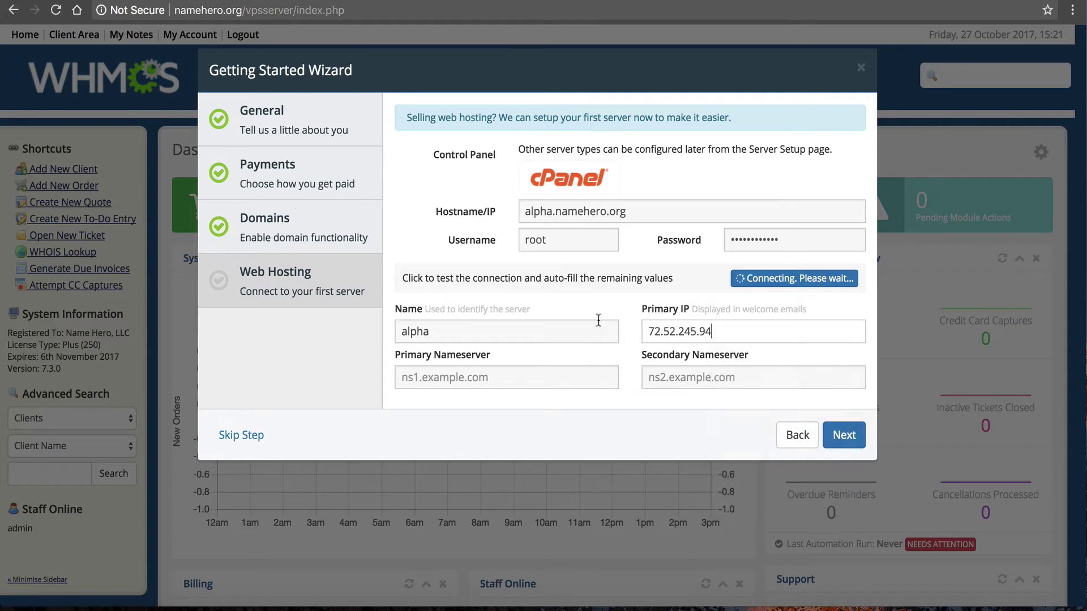
{"action": "left_click", "coordinate": [476, 375]}
{"action": "key", "text": "Tab"}
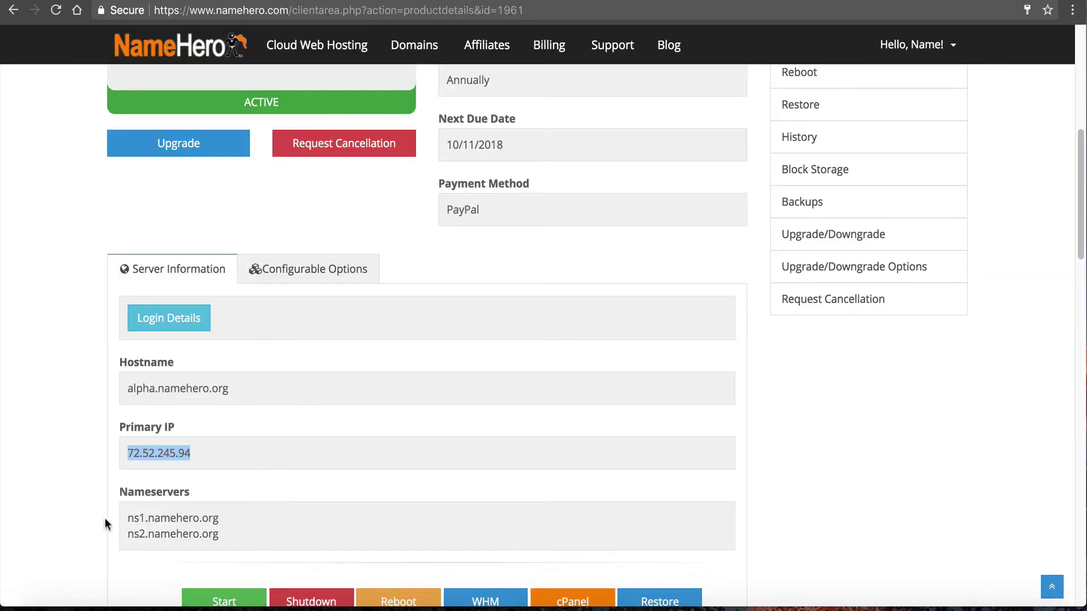
- Set the nameservers to ns1.namehero.org and ns2.namehero.org, then save the server
{"action": "left_click_drag", "start_coordinate": [126, 518], "coordinate": [227, 519]}
{"action": "right_click", "coordinate": [208, 520]}
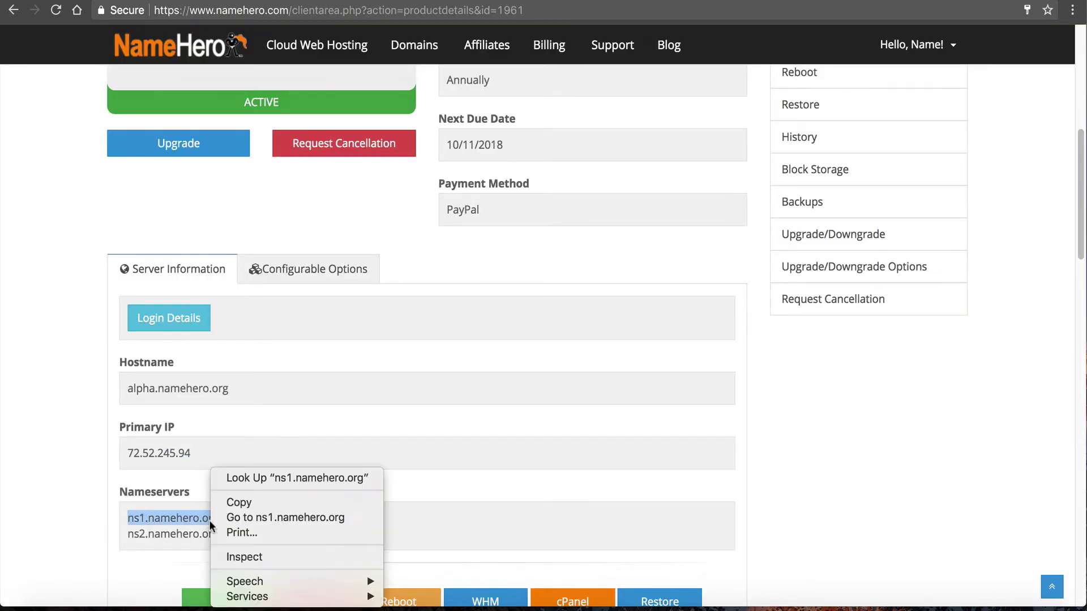
{"action": "left_click", "coordinate": [257, 504]}
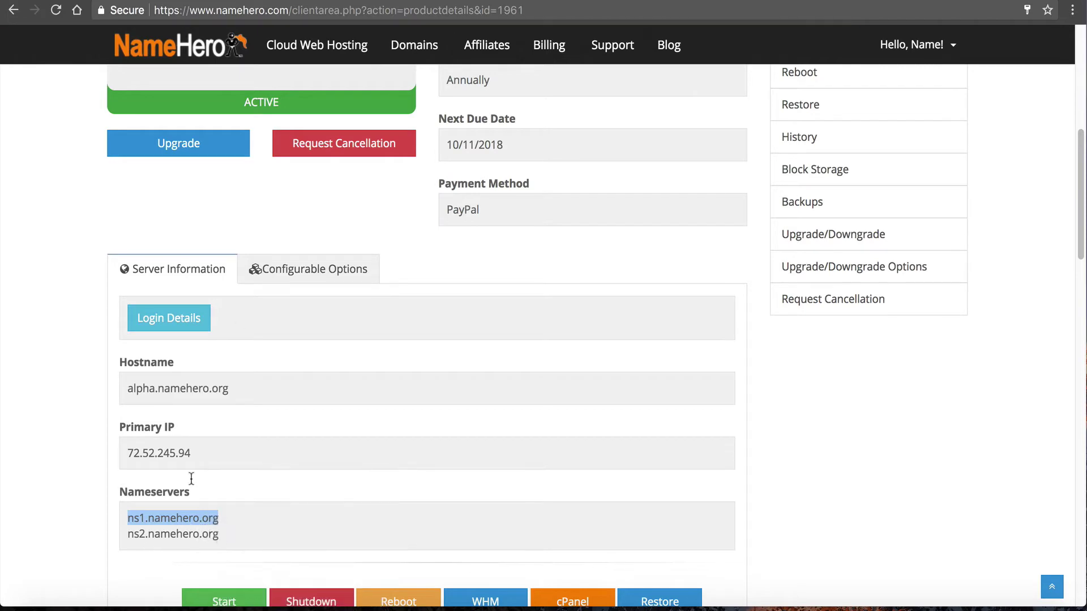
{"action": "key", "text": "ctrl+Tab"}
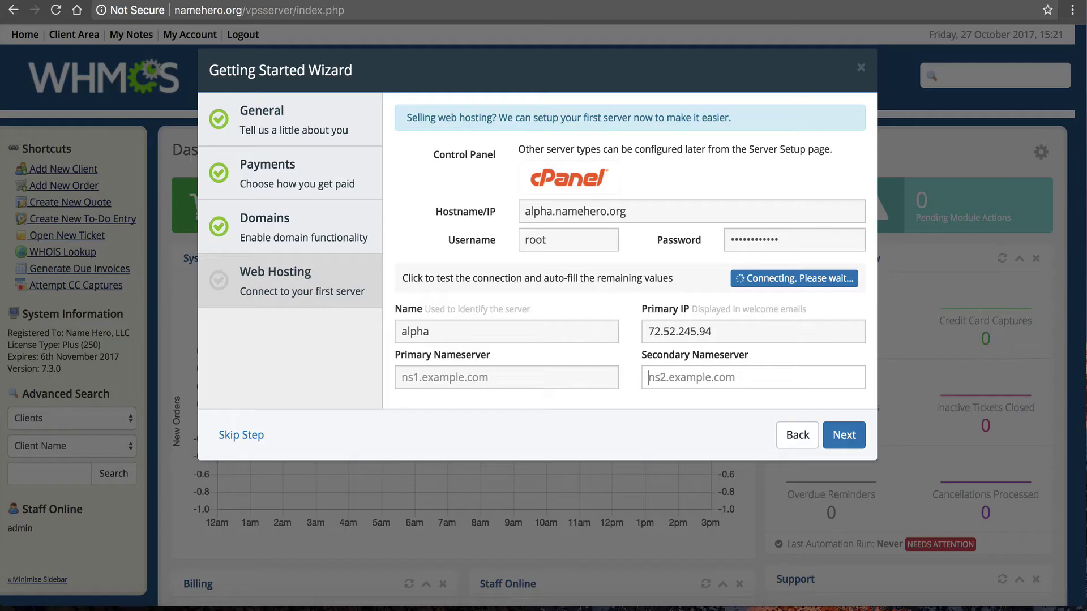
{"action": "left_click", "coordinate": [468, 377]}
{"action": "right_click", "coordinate": [468, 374]}
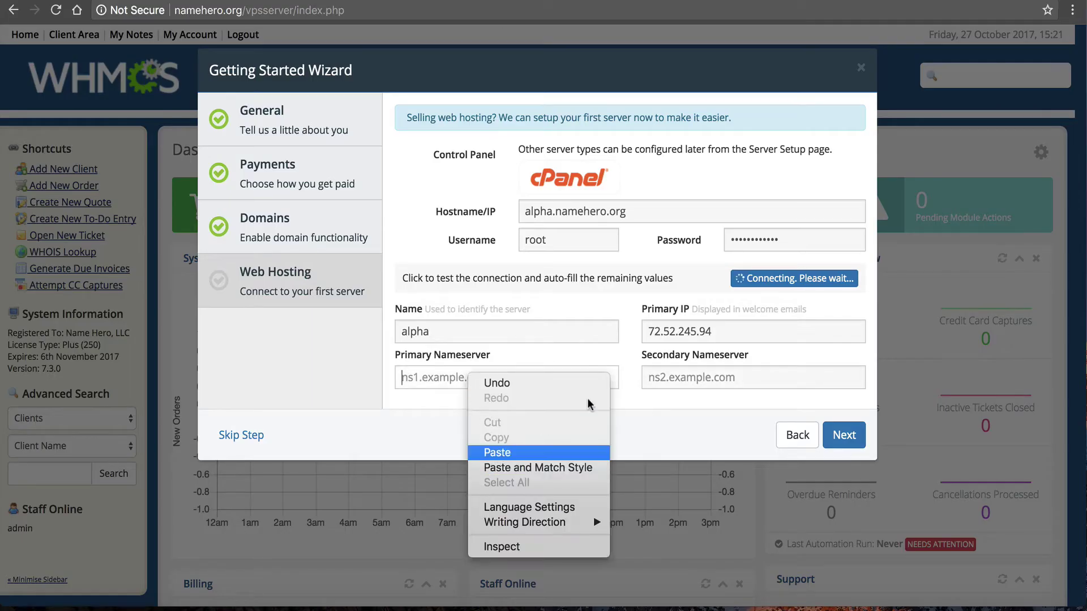
{"action": "left_click", "coordinate": [497, 452]}
{"action": "left_click", "coordinate": [661, 377]}
{"action": "right_click", "coordinate": [667, 376]}
{"action": "left_click", "coordinate": [695, 453]}
{"action": "left_click", "coordinate": [666, 377]}
{"action": "key", "text": "BackSpace"}
{"action": "type", "text": "2"}
{"action": "left_click", "coordinate": [649, 426]}
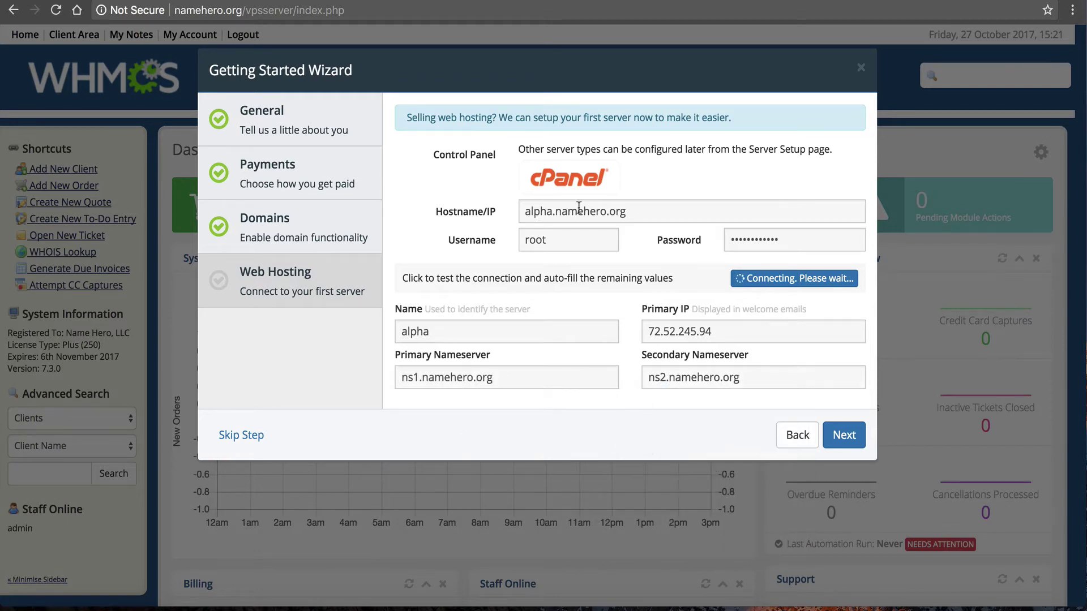
{"action": "double_click", "coordinate": [719, 330]}
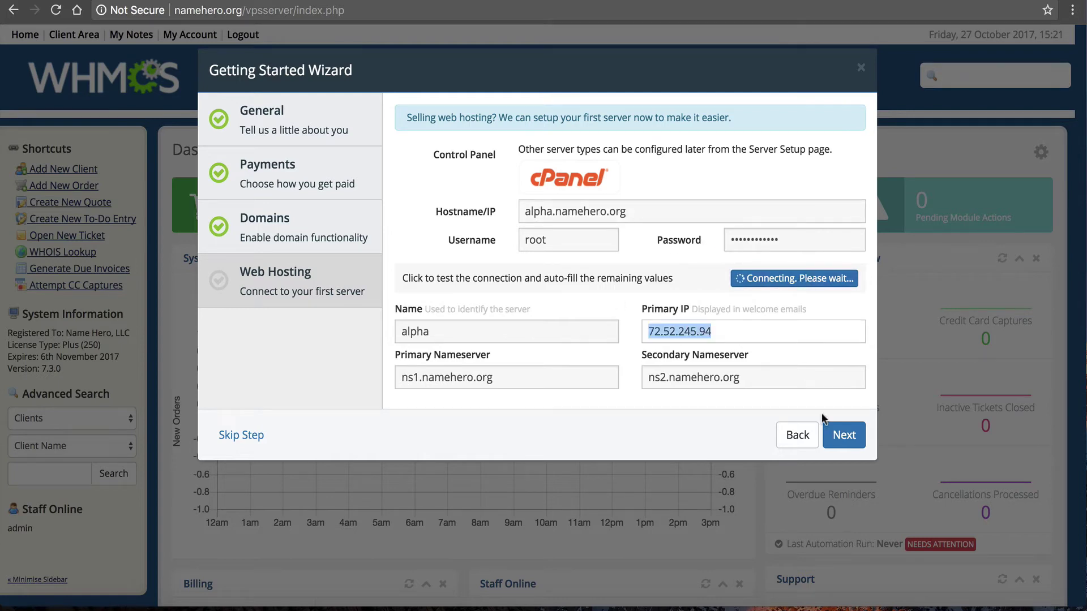
{"action": "left_click", "coordinate": [844, 435]}
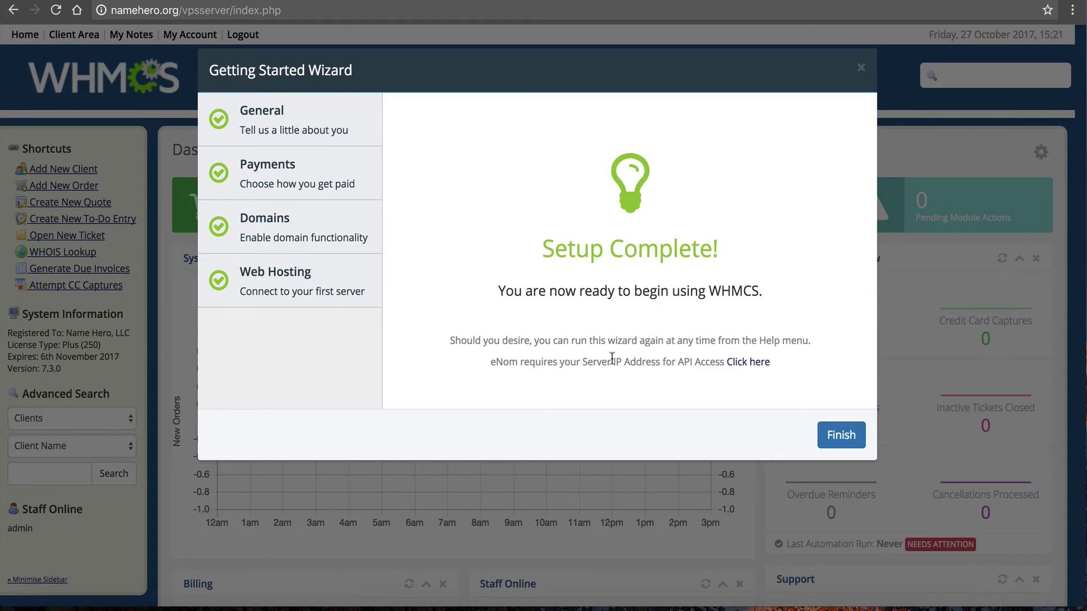
- Open the Enom IP registration help link from the Setup Complete screen
{"action": "left_click", "coordinate": [758, 369]}
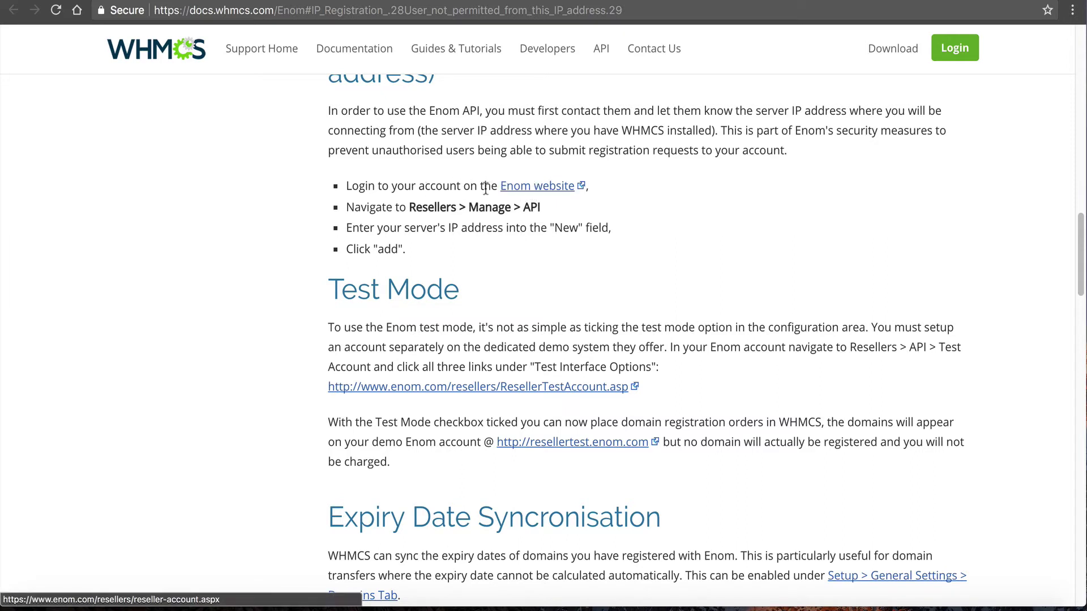
- Follow the docs' Enom website link to the Enom account login page
{"action": "left_click", "coordinate": [532, 190]}
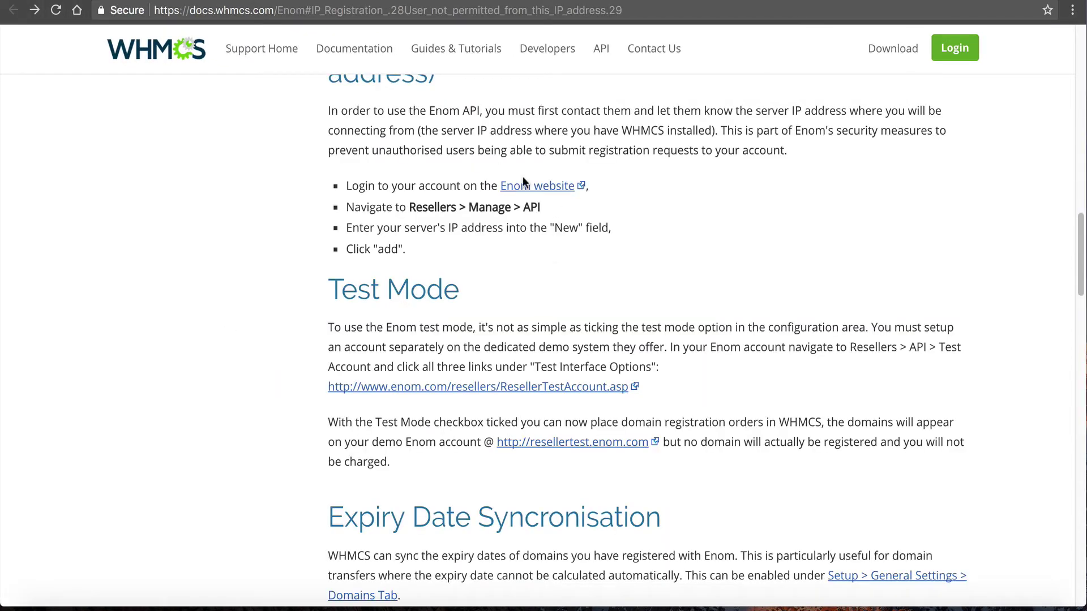
{"action": "key", "text": "super+Right"}
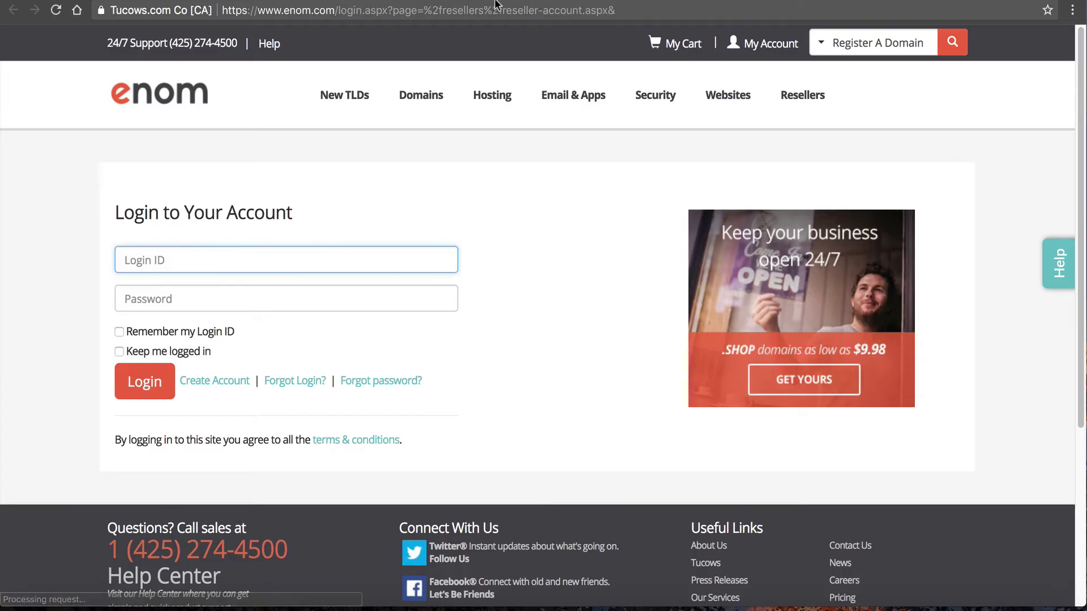
- Enter the Enom login ID and password and log in
{"action": "type", "text": "b"}
{"action": "key", "text": "BackSpace"}
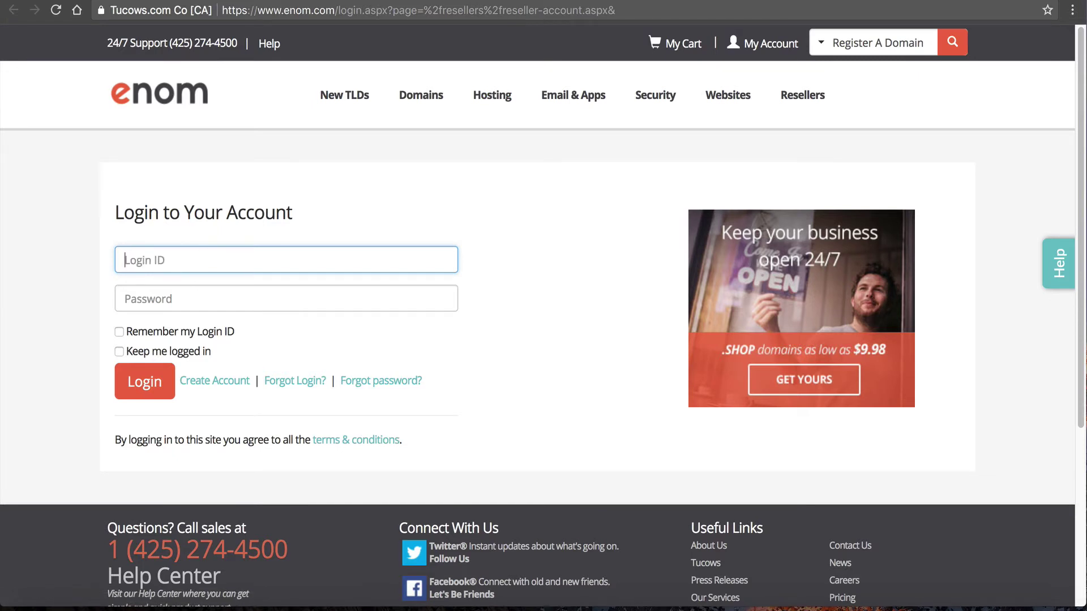
{"action": "type", "text": "nho"}
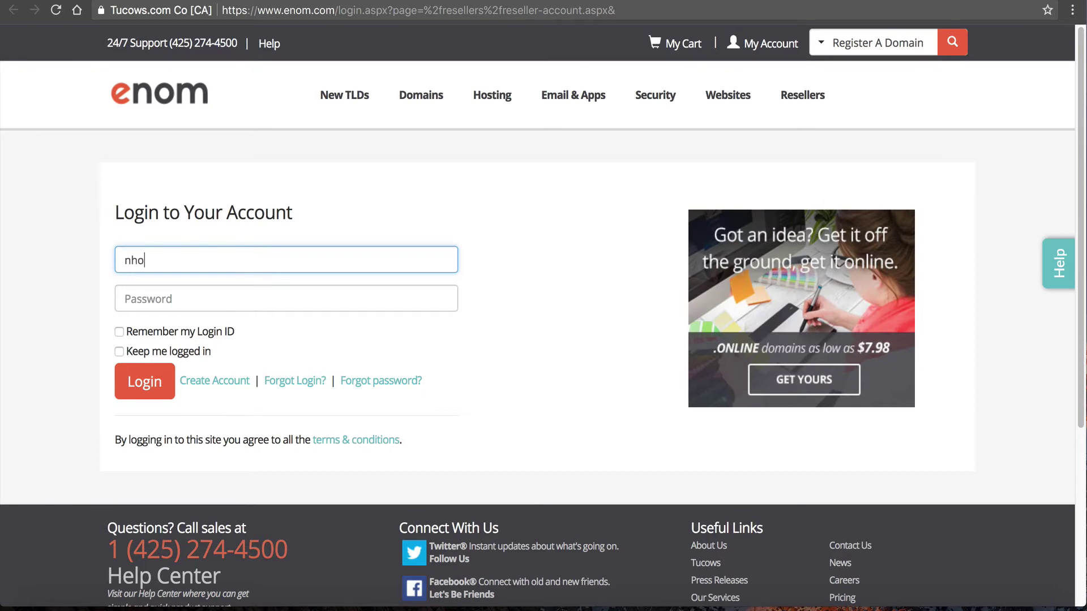
{"action": "type", "text": "rg"}
{"action": "type", "text": "te"}
{"action": "key", "text": "Tab"}
{"action": "type", "text": "**"}
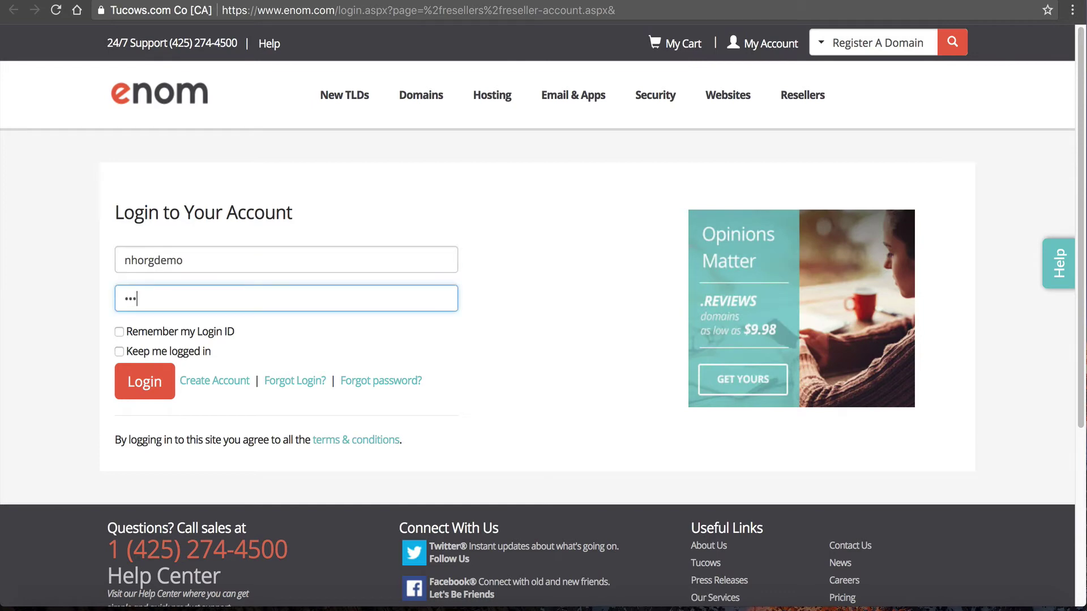
{"action": "left_click", "coordinate": [153, 381]}
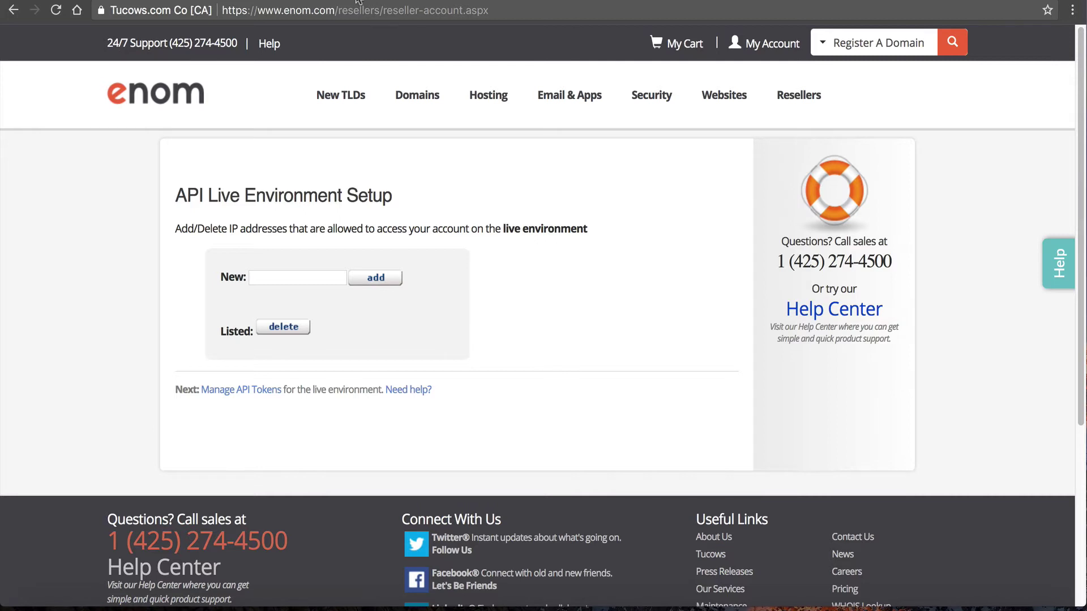
- Copy the server IP 72.52.245.94 from NameHero and add it to eNom's allowed live API IPs
{"action": "left_click", "coordinate": [113, 1]}
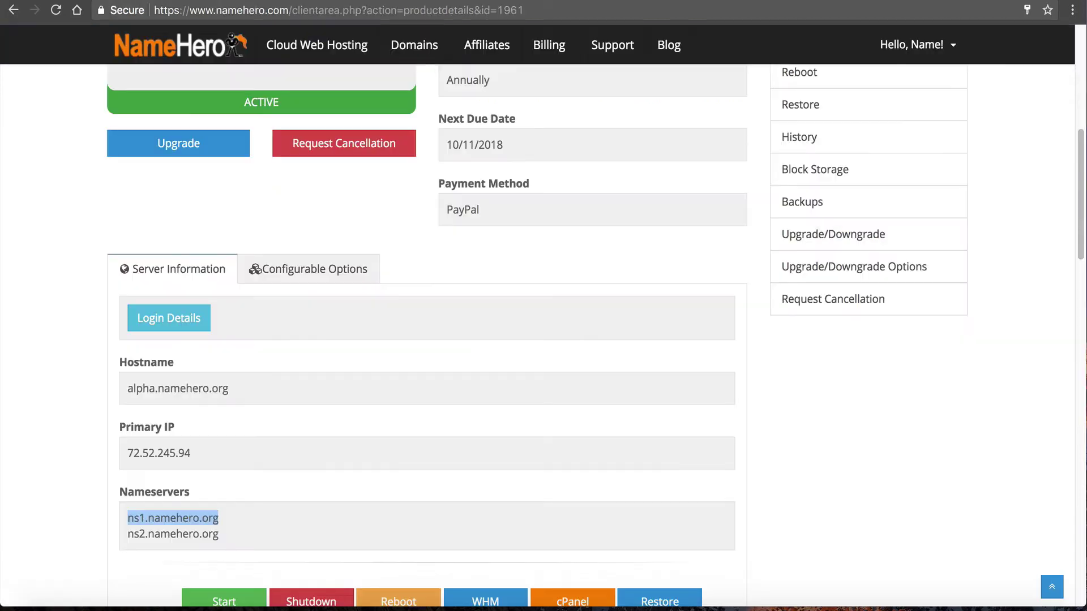
{"action": "left_click", "coordinate": [206, 491]}
{"action": "left_click_drag", "start_coordinate": [200, 447], "coordinate": [128, 447]}
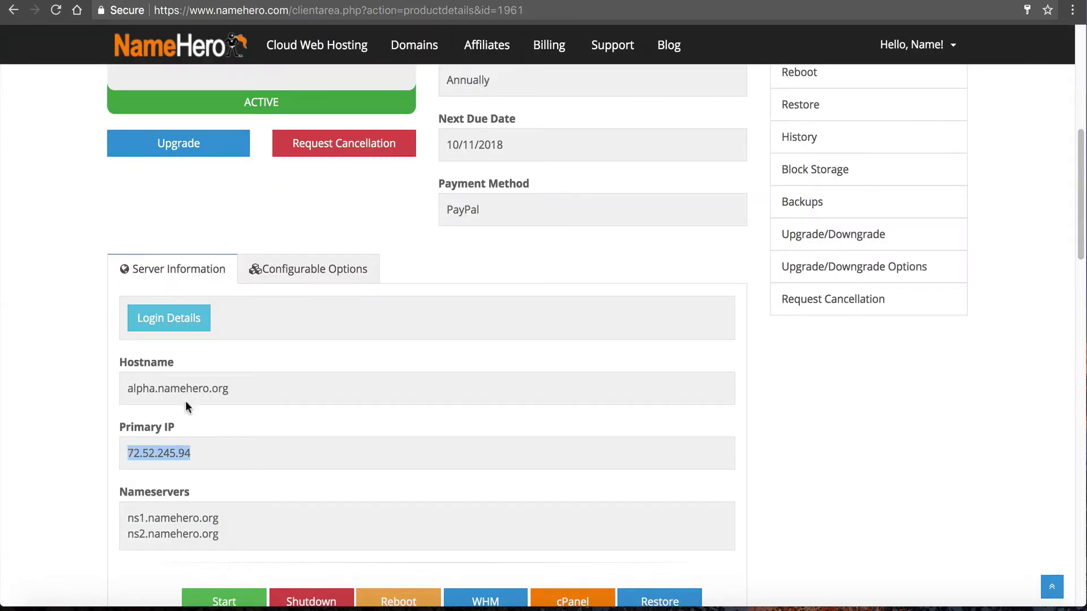
{"action": "right_click", "coordinate": [168, 448]}
{"action": "left_click", "coordinate": [209, 496]}
{"action": "key", "text": "super+Tab"}
{"action": "right_click", "coordinate": [279, 277]}
{"action": "left_click", "coordinate": [315, 355]}
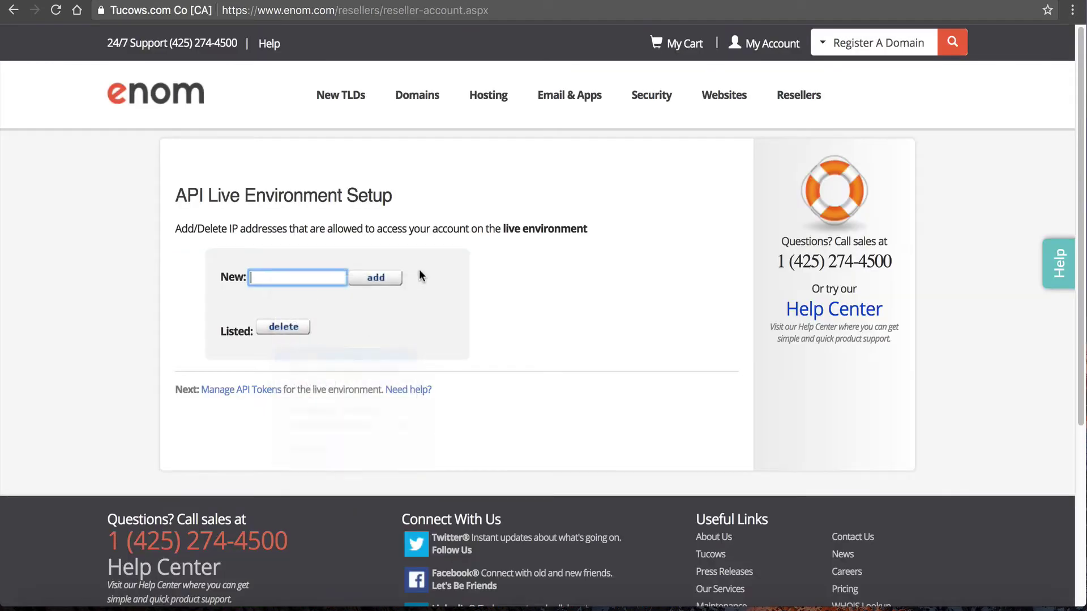
{"action": "left_click", "coordinate": [376, 278]}
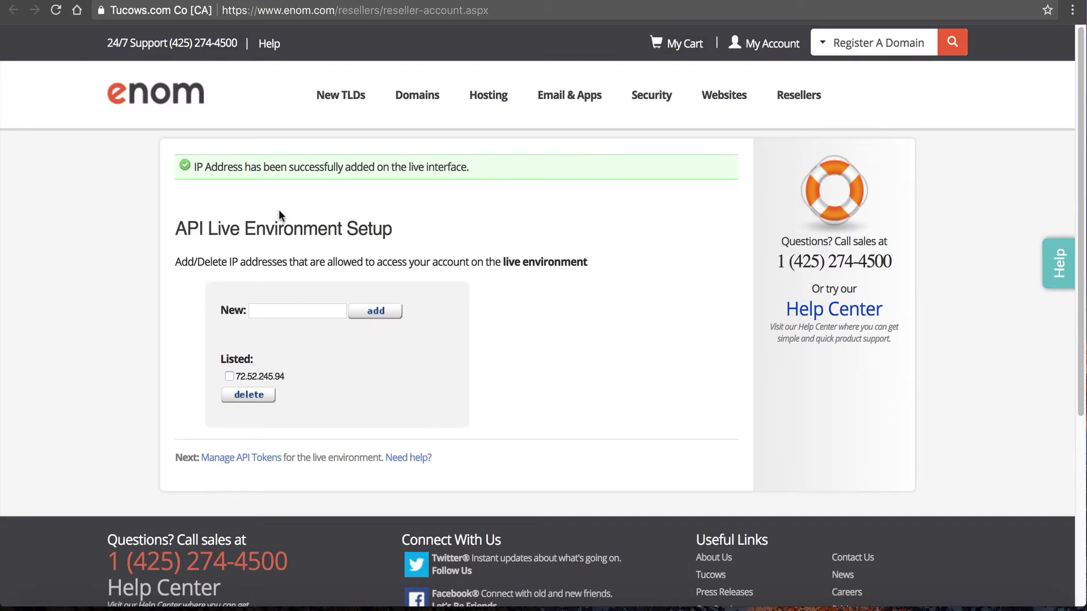
{"action": "left_click", "coordinate": [161, 111]}
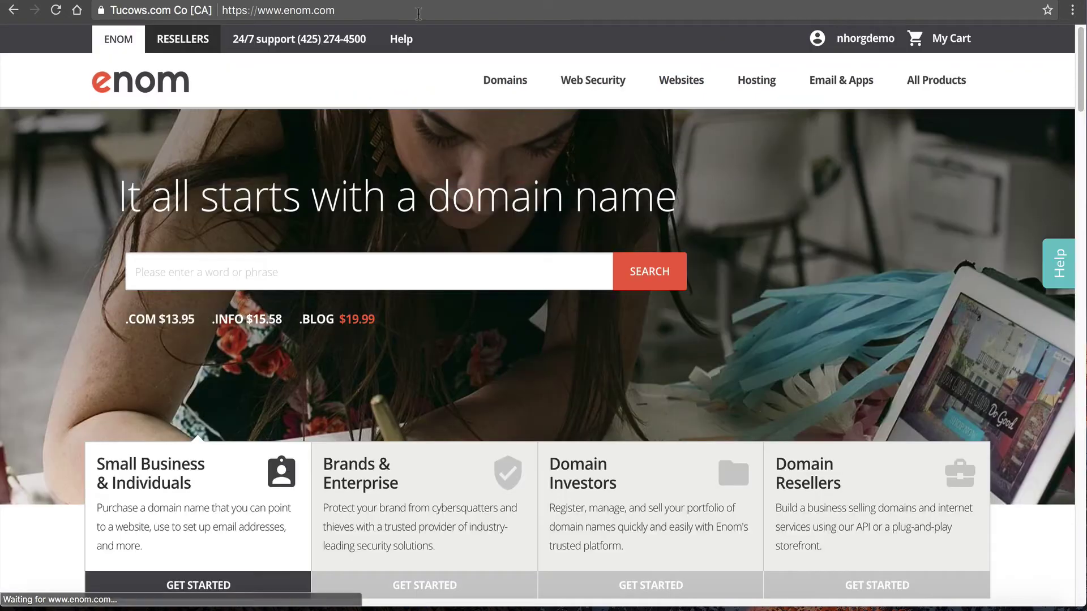
- Review eNom's account refill page, comparing the PayPal and credit card refill options
{"action": "left_click", "coordinate": [855, 37]}
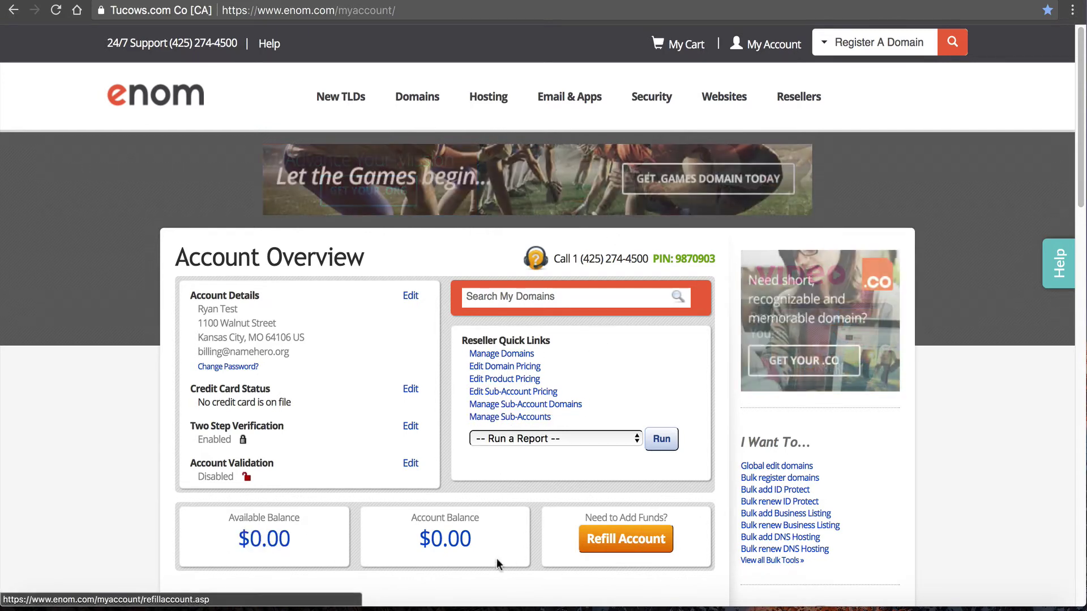
{"action": "left_click", "coordinate": [263, 539]}
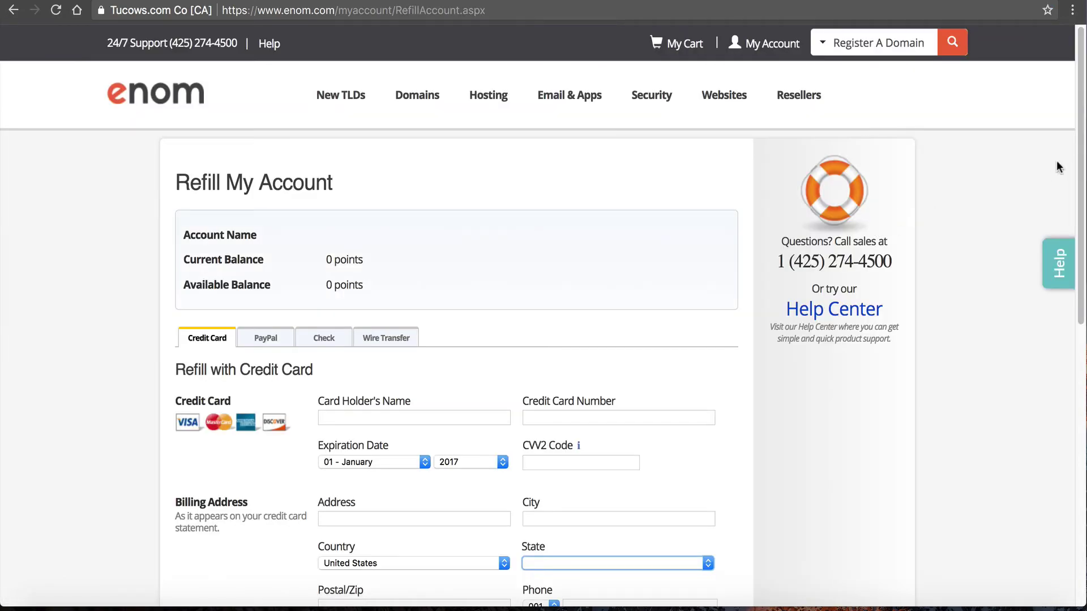
{"action": "left_click_drag", "start_coordinate": [1075, 175], "coordinate": [1058, 284]}
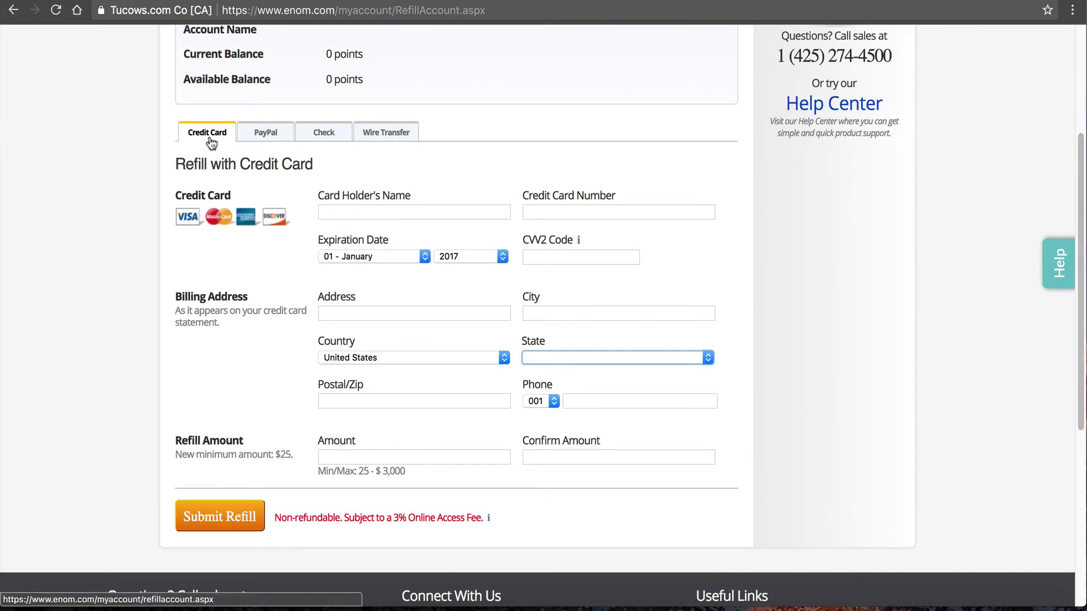
{"action": "left_click", "coordinate": [281, 136]}
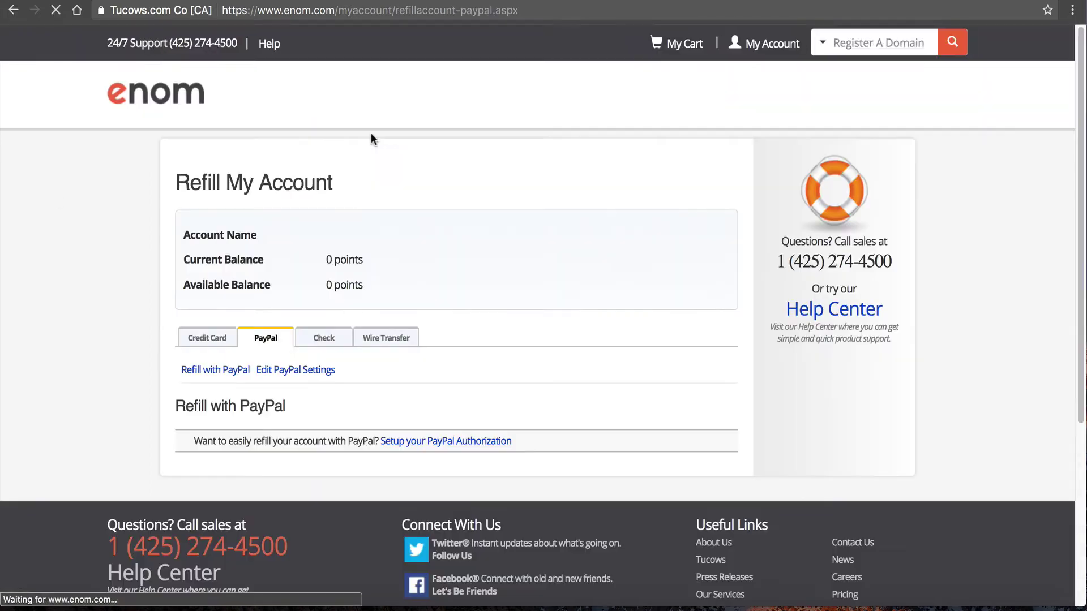
{"action": "left_click", "coordinate": [213, 339]}
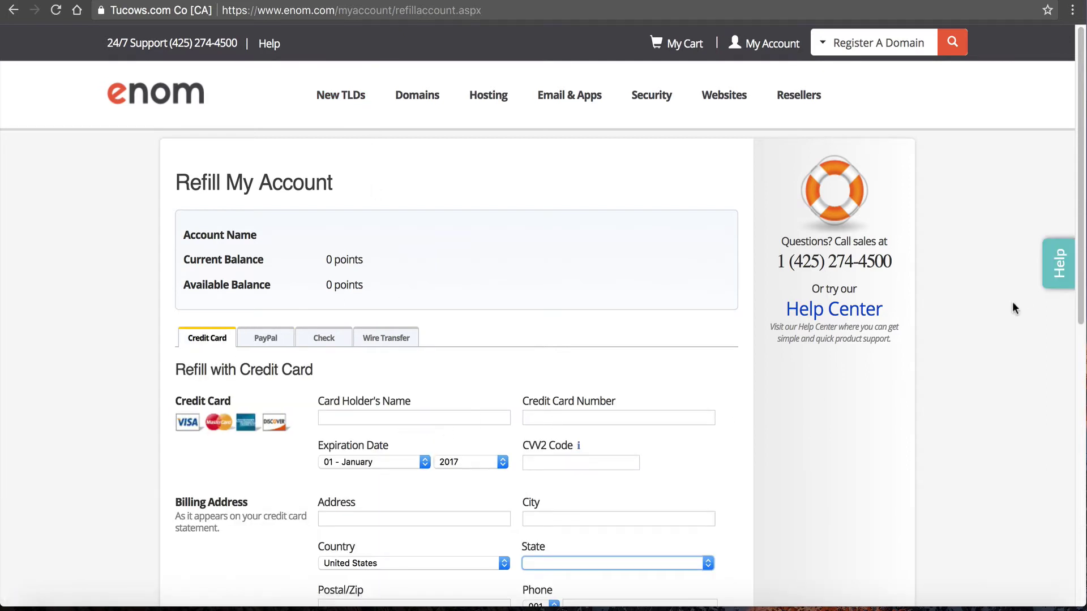
{"action": "left_click_drag", "start_coordinate": [1077, 283], "coordinate": [1082, 380]}
{"action": "left_click_drag", "start_coordinate": [308, 475], "coordinate": [172, 476]}
{"action": "left_click_drag", "start_coordinate": [246, 464], "coordinate": [162, 454]}
{"action": "left_click", "coordinate": [182, 447]}
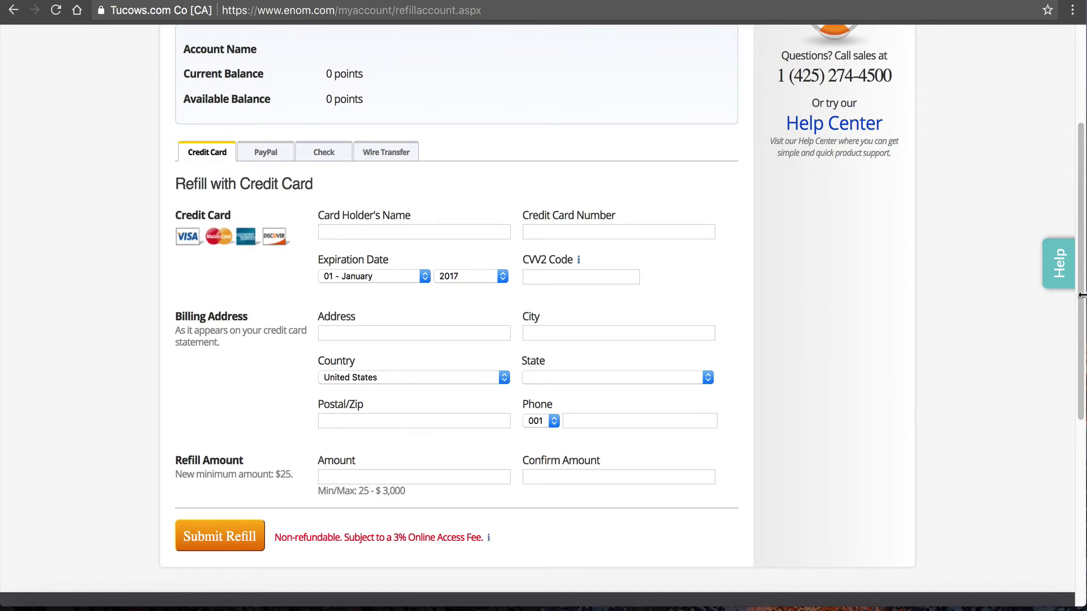
{"action": "scroll", "coordinate": [1065, 328], "scroll_direction": "down", "scroll_amount": 1}
{"action": "scroll", "coordinate": [1065, 254], "scroll_direction": "up", "scroll_amount": 5}
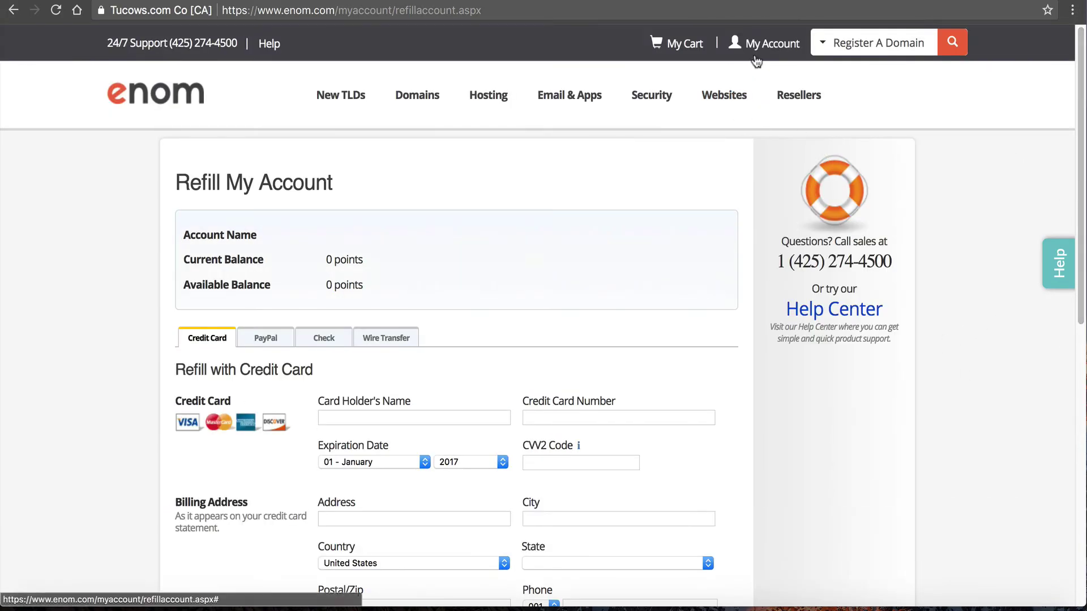
- Open eNom's domain Pricing Editor and check the .com cost of $9.45/yr
{"action": "mouse_move", "coordinate": [785, 95]}
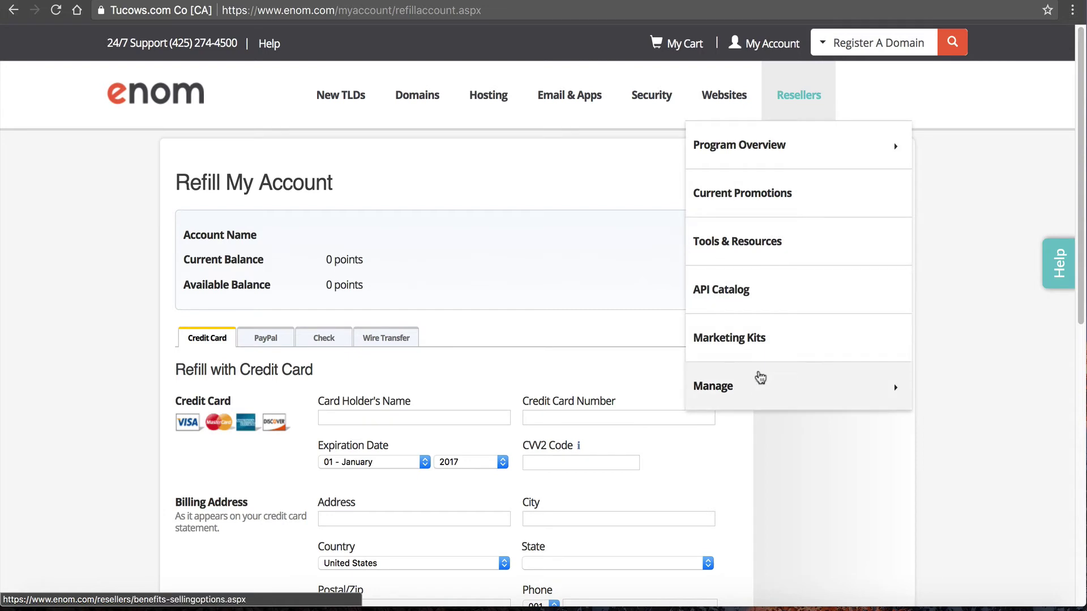
{"action": "mouse_move", "coordinate": [759, 391]}
{"action": "left_click", "coordinate": [1043, 573]}
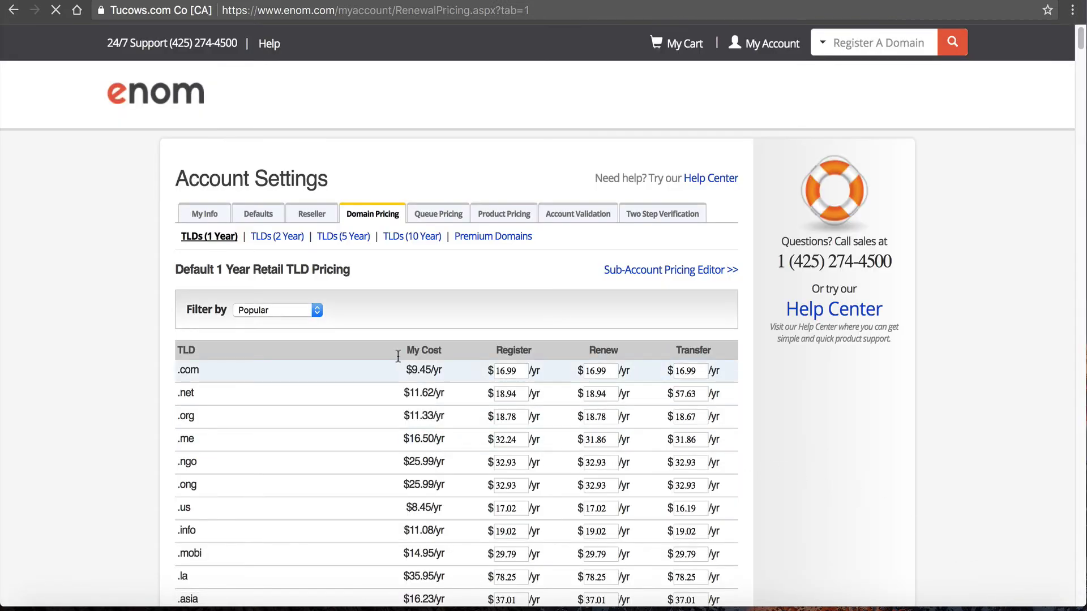
{"action": "left_click_drag", "start_coordinate": [178, 371], "coordinate": [199, 372]}
{"action": "left_click_drag", "start_coordinate": [450, 371], "coordinate": [403, 417]}
{"action": "left_click", "coordinate": [399, 376]}
{"action": "left_click", "coordinate": [415, 373]}
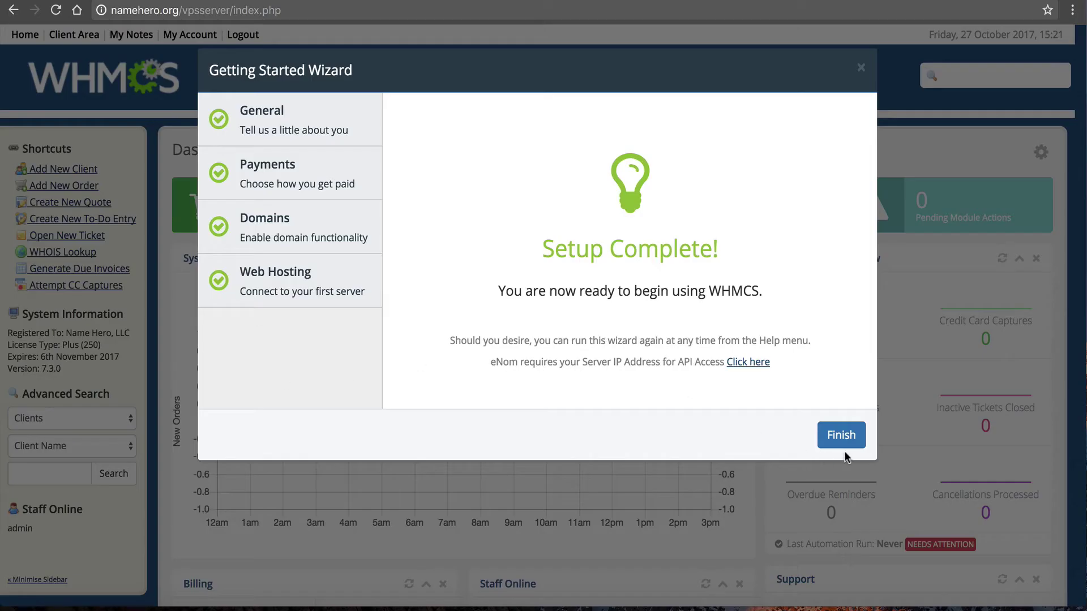
- Finish the Getting Started Wizard and head to the Servers page under Setup
{"action": "left_click", "coordinate": [846, 439]}
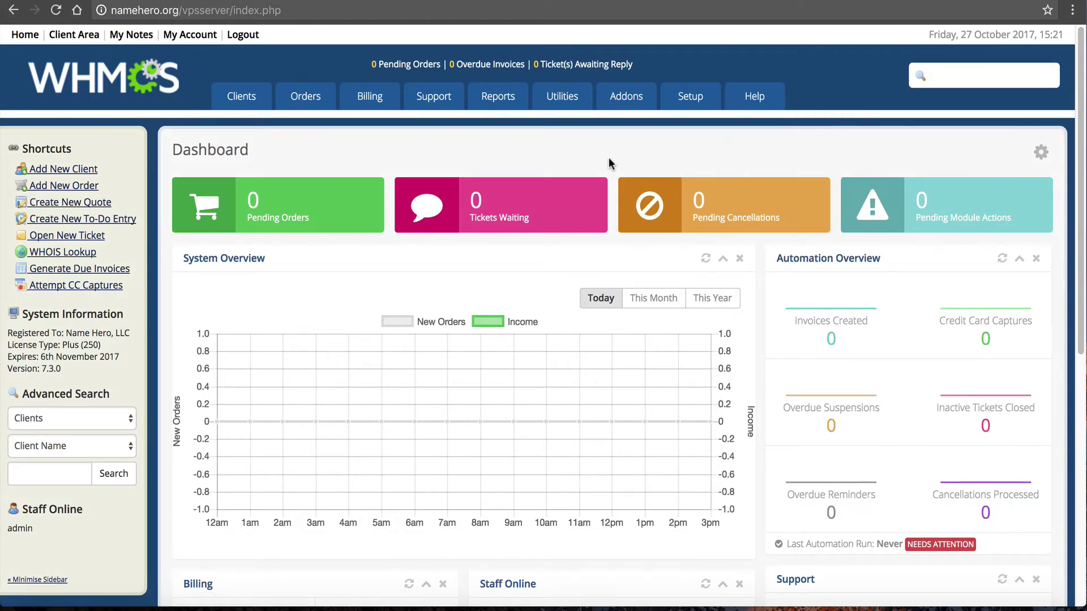
{"action": "mouse_move", "coordinate": [690, 99]}
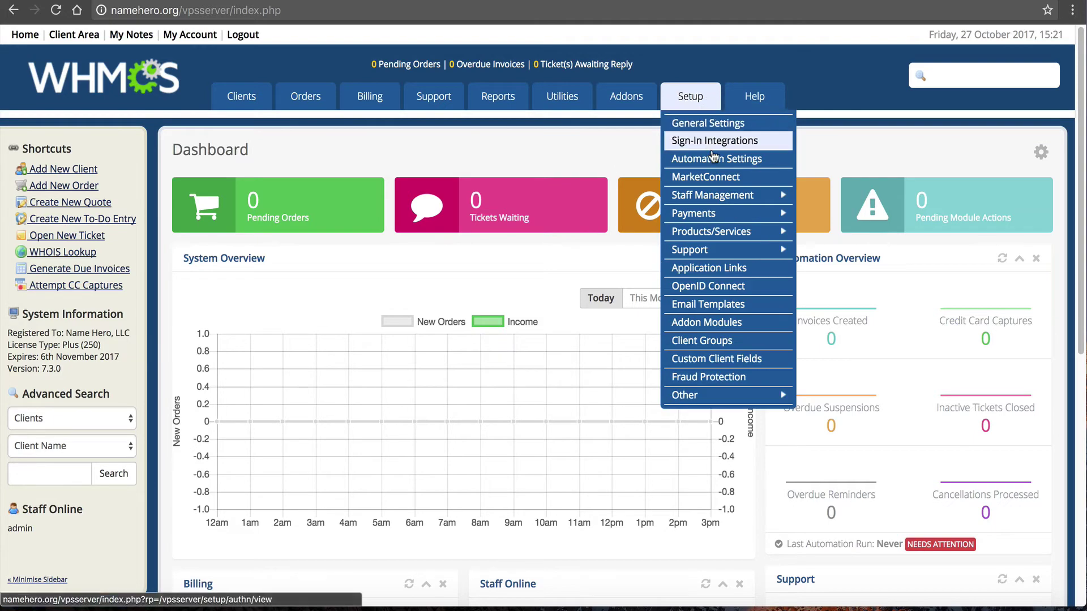
{"action": "mouse_move", "coordinate": [739, 225]}
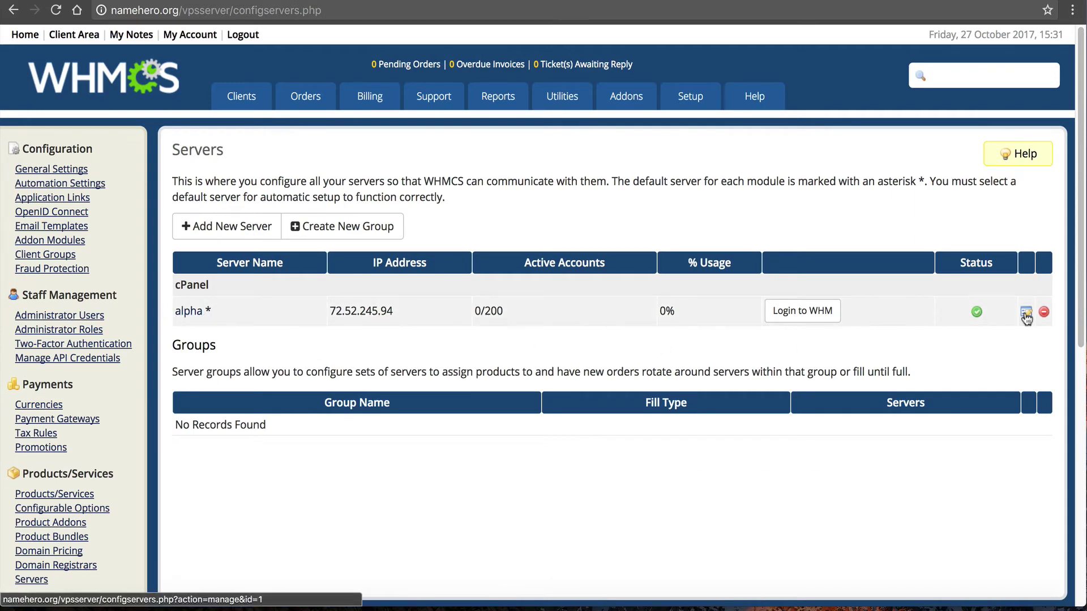
- Edit the alpha server and run its connection test to confirm it succeeds
{"action": "left_click", "coordinate": [1026, 311]}
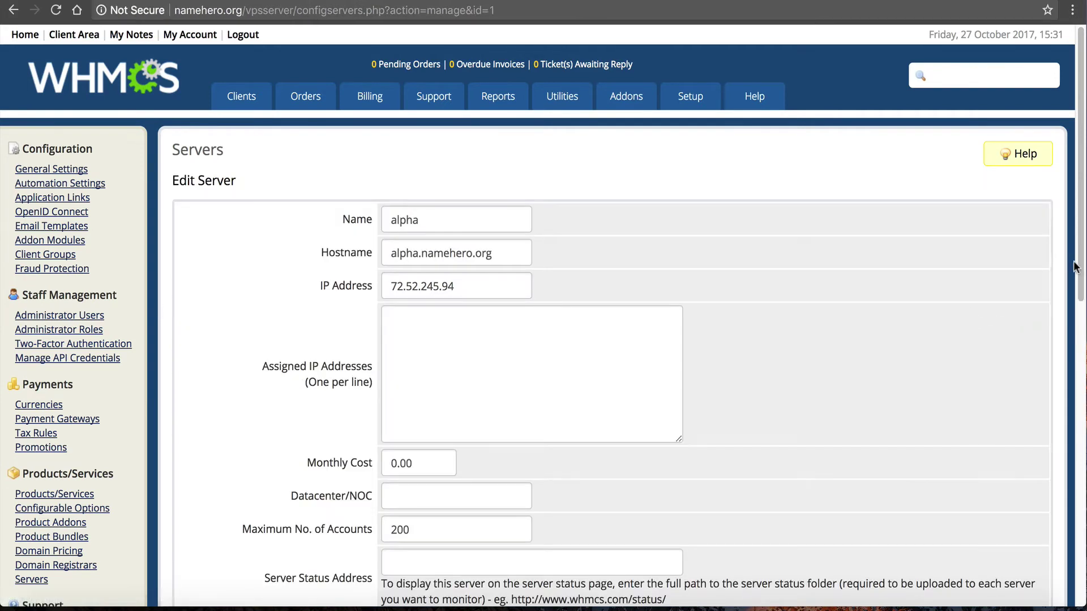
{"action": "scroll", "coordinate": [1064, 263], "scroll_direction": "down", "scroll_amount": 5}
{"action": "scroll", "coordinate": [544, 317], "scroll_direction": "down", "scroll_amount": 6}
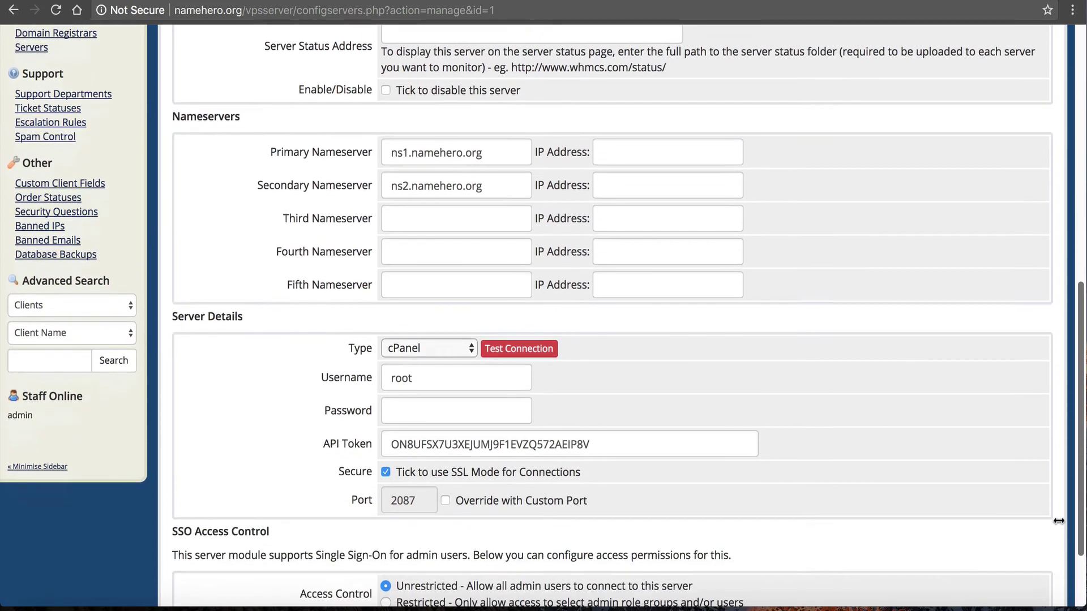
{"action": "left_click", "coordinate": [518, 346]}
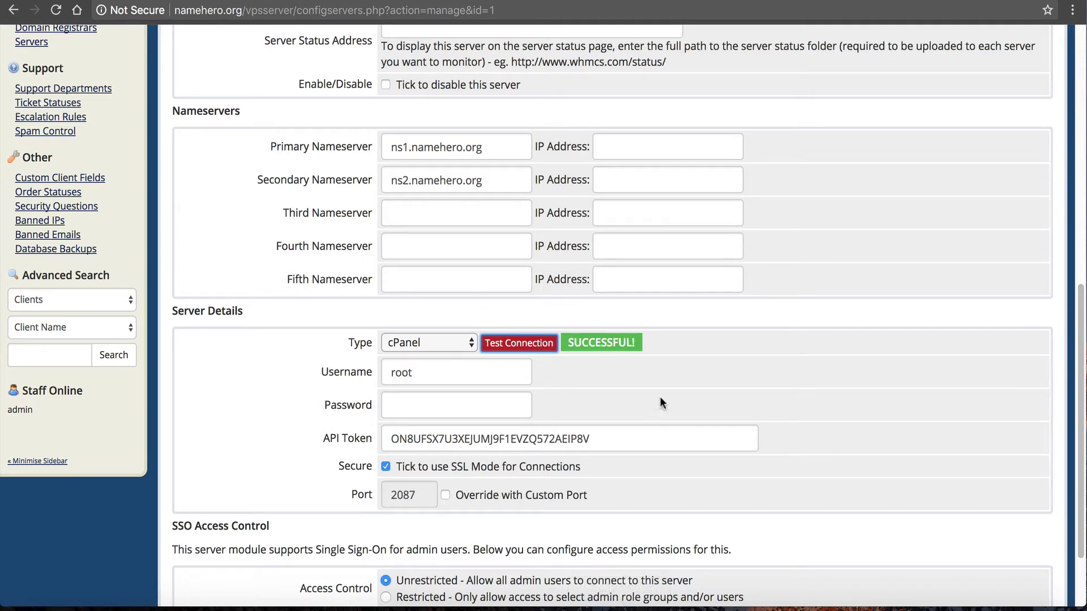
{"action": "scroll", "coordinate": [1076, 389], "scroll_direction": "down", "scroll_amount": 3}
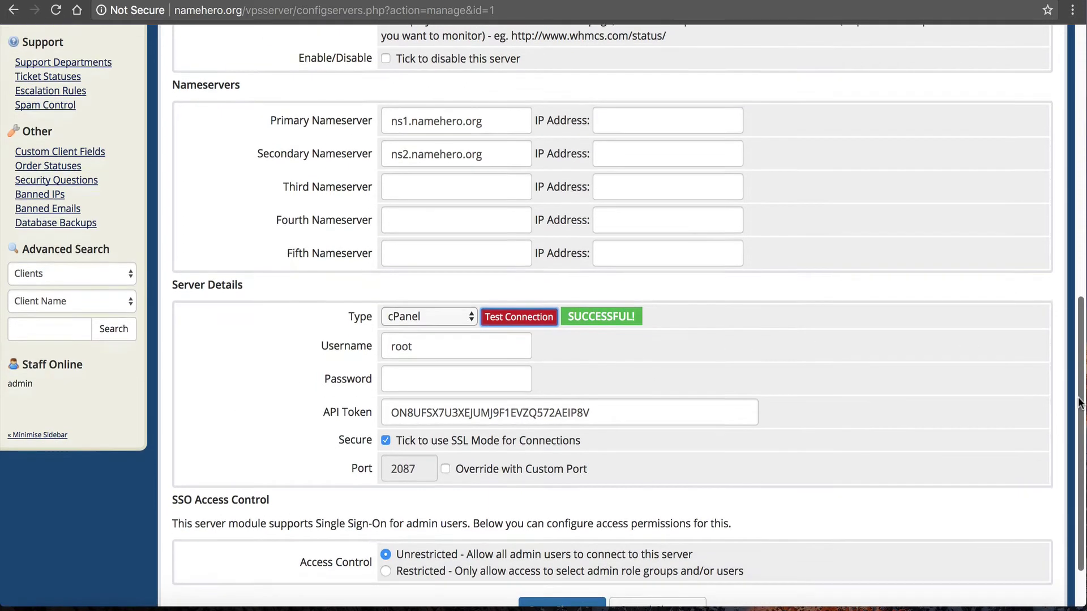
{"action": "scroll", "coordinate": [1071, 391], "scroll_direction": "up", "scroll_amount": 5}
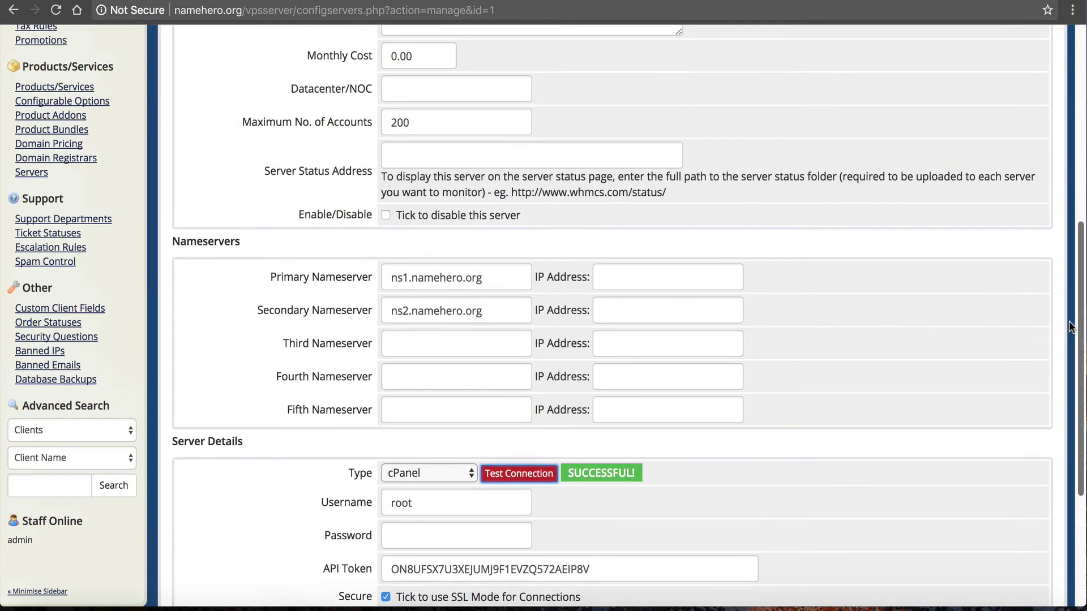
{"action": "scroll", "coordinate": [1060, 295], "scroll_direction": "up", "scroll_amount": 5}
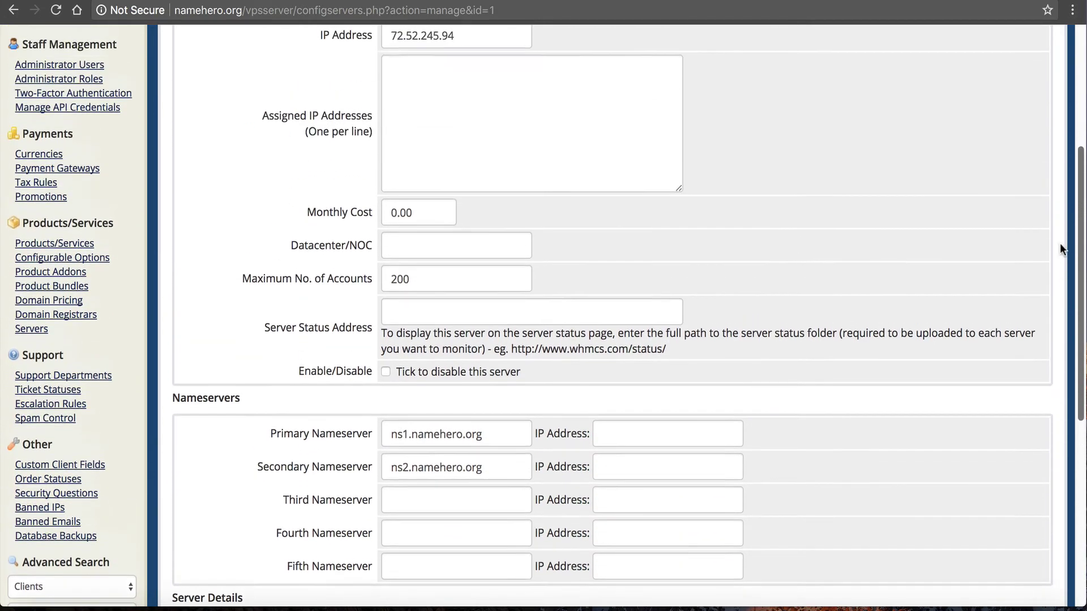
{"action": "scroll", "coordinate": [1056, 271], "scroll_direction": "down", "scroll_amount": 3}
{"action": "scroll", "coordinate": [1056, 296], "scroll_direction": "up", "scroll_amount": 4}
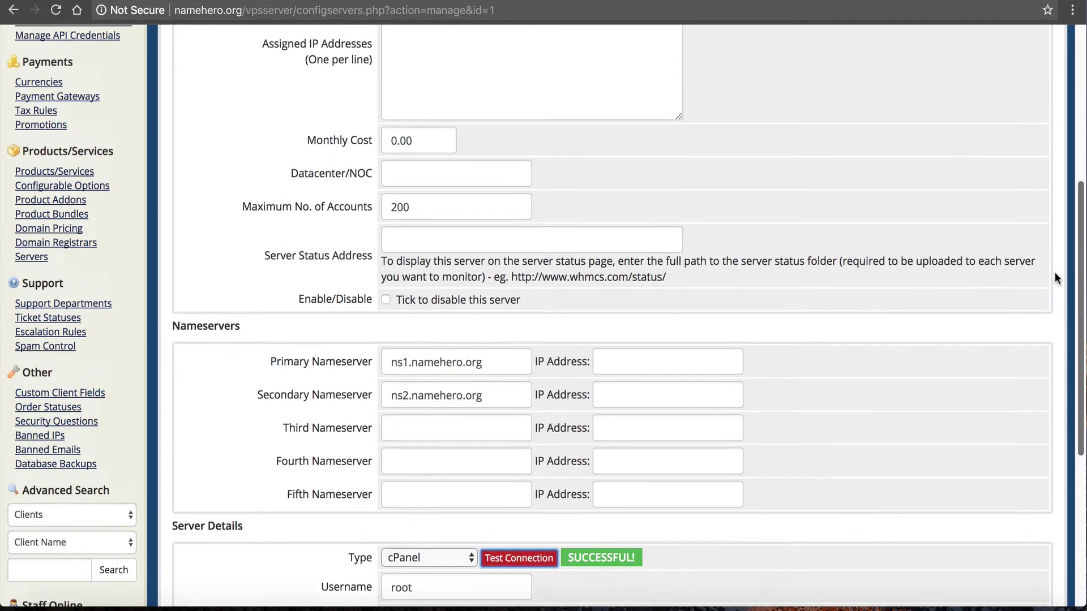
- Copy the server IP 72.52.245.94 into the Primary Nameserver IP field
{"action": "left_click_drag", "start_coordinate": [470, 132], "coordinate": [390, 129]}
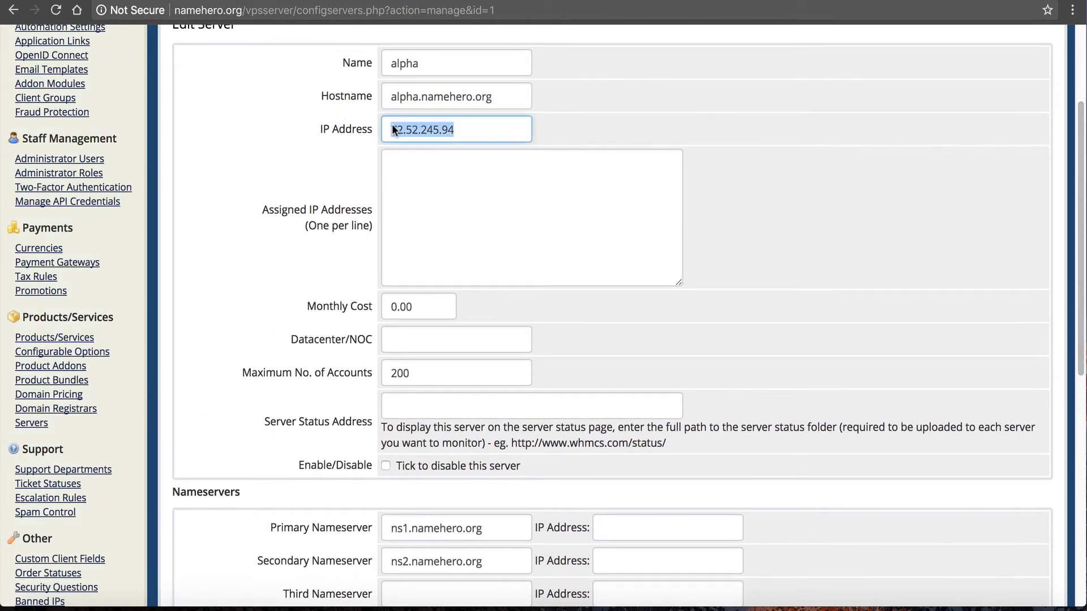
{"action": "right_click", "coordinate": [390, 124]}
{"action": "left_click", "coordinate": [436, 213]}
{"action": "right_click", "coordinate": [623, 531]}
{"action": "key", "text": "Escape"}
{"action": "right_click", "coordinate": [634, 528]}
{"action": "left_click", "coordinate": [663, 502]}
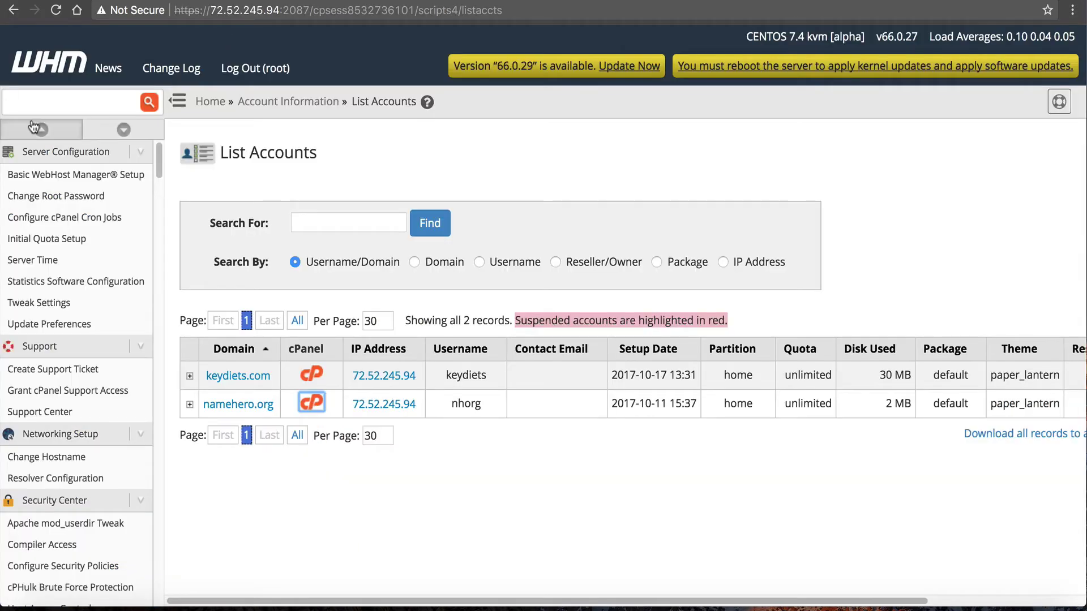
{"action": "left_click", "coordinate": [15, 112]}
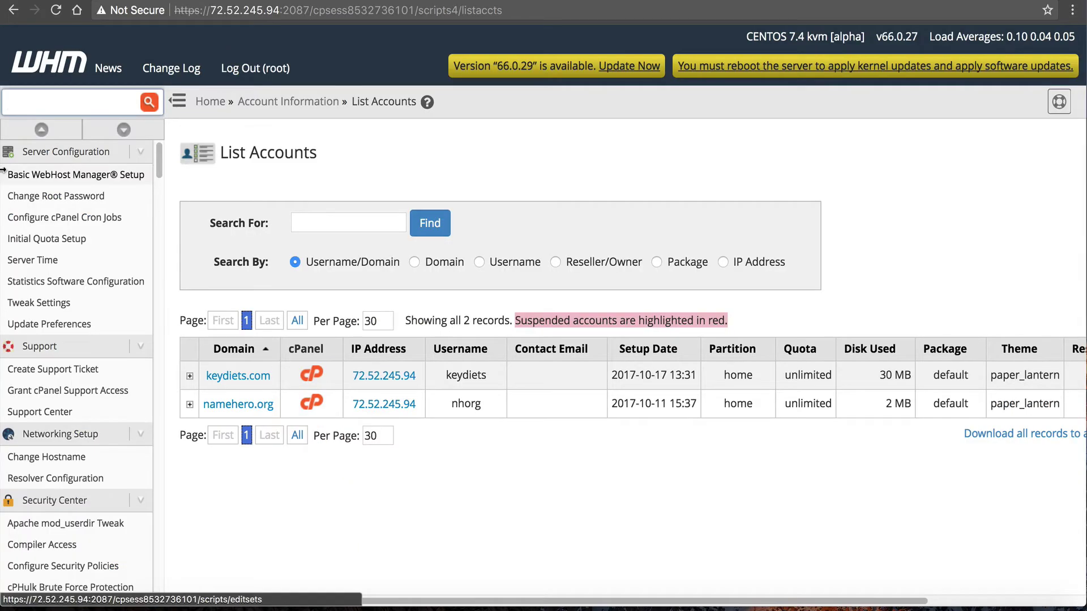
- Find 72.52.245.96 on WHM's Show IP Address Usage page and copy it
{"action": "type", "text": "show ip"}
{"action": "left_click", "coordinate": [56, 174]}
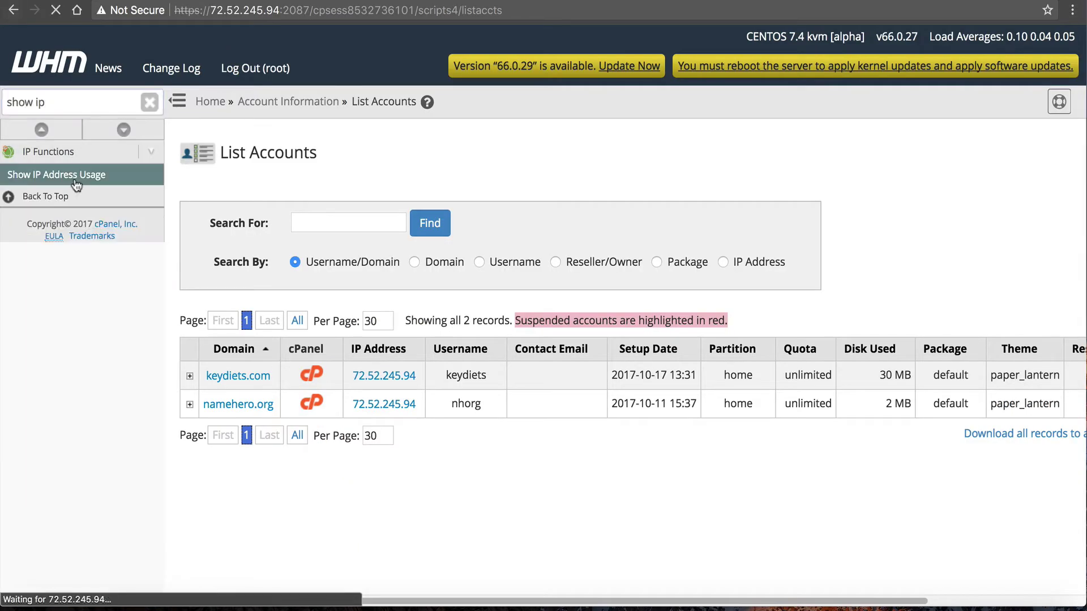
{"action": "mouse_move", "coordinate": [243, 232]}
{"action": "left_mouse_down"}
{"action": "mouse_move", "coordinate": [183, 234]}
{"action": "mouse_move", "coordinate": [244, 234]}
{"action": "left_mouse_up"}
{"action": "right_click", "coordinate": [190, 248]}
{"action": "left_click", "coordinate": [190, 248]}
{"action": "right_click", "coordinate": [243, 233]}
{"action": "left_click", "coordinate": [270, 263]}
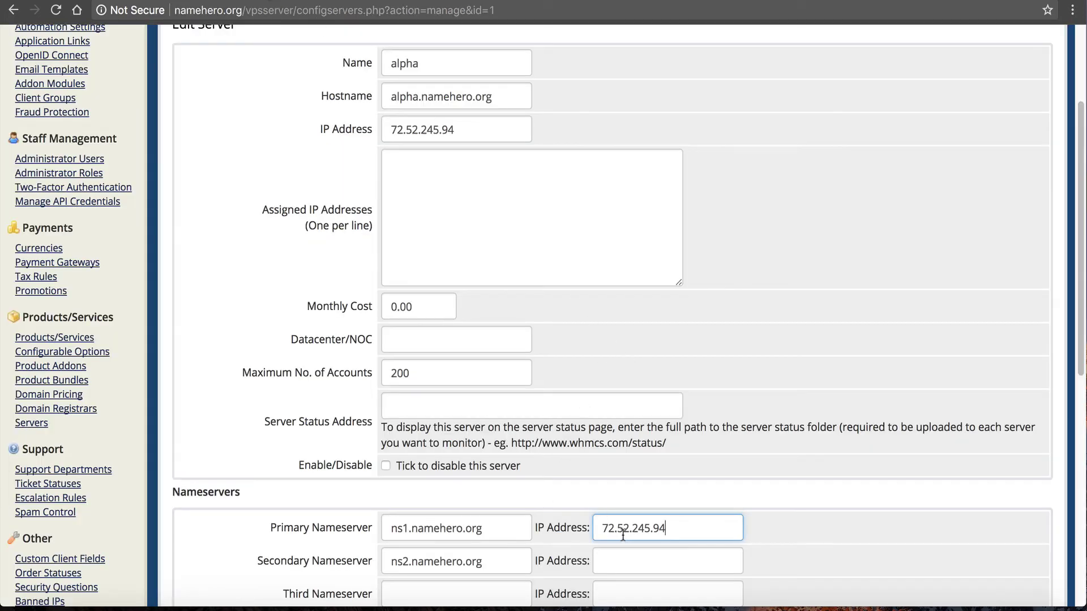
- Paste 72.52.245.96 as the alpha server's secondary nameserver IP and assigned IP address
{"action": "right_click", "coordinate": [626, 555]}
{"action": "left_click", "coordinate": [668, 503]}
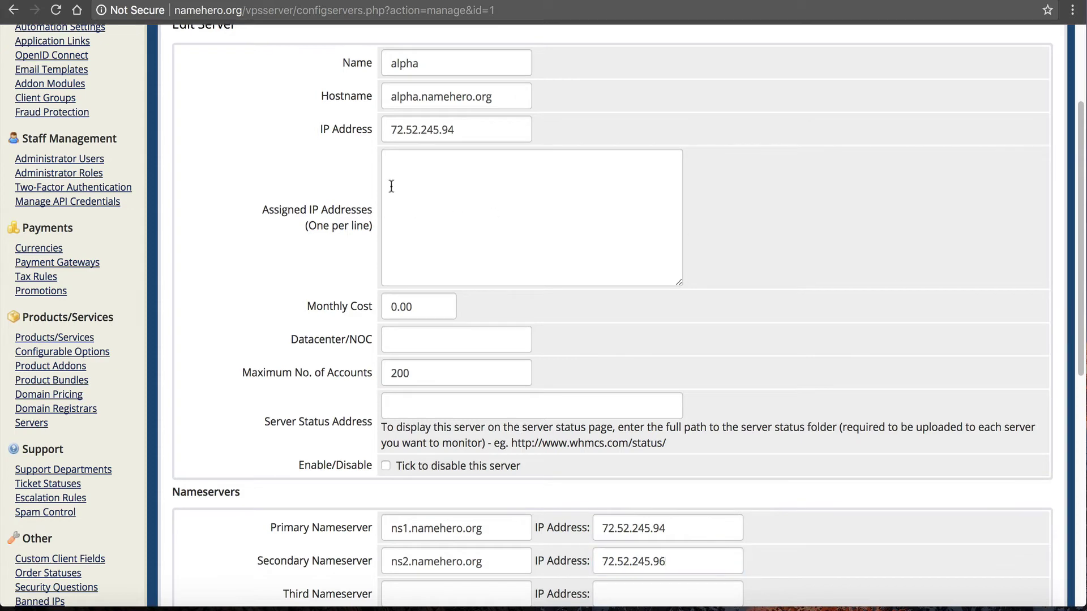
{"action": "right_click", "coordinate": [470, 180]}
{"action": "left_click", "coordinate": [499, 254]}
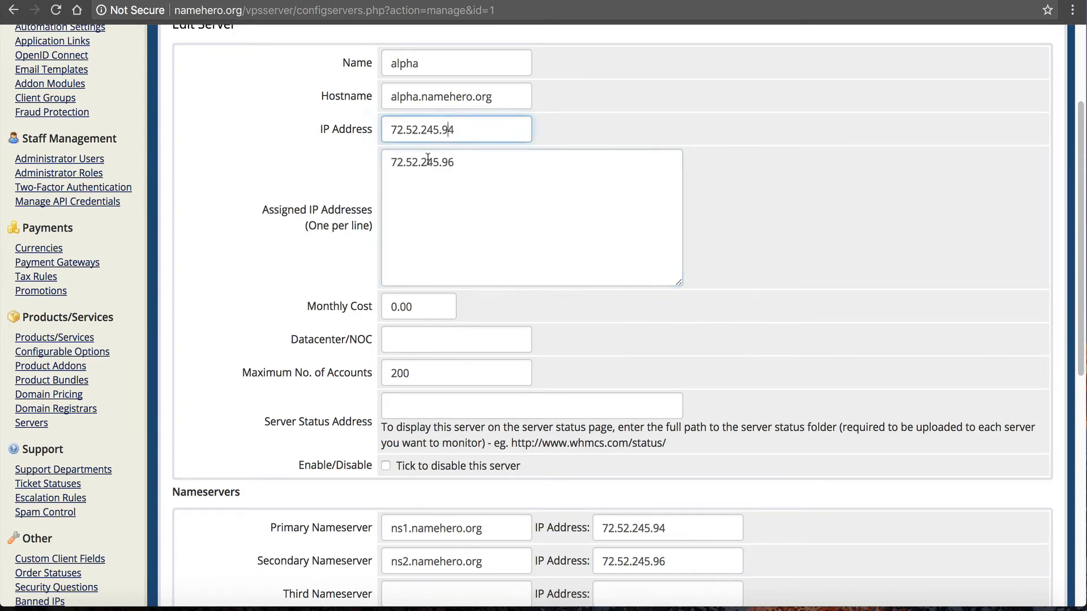
{"action": "left_click_drag", "start_coordinate": [428, 305], "coordinate": [389, 316]}
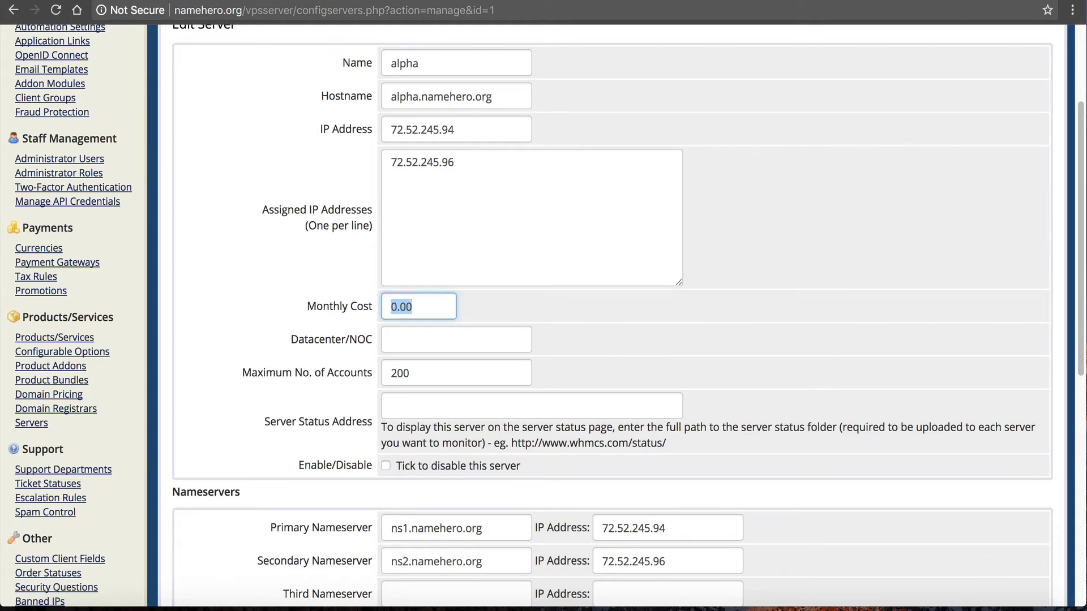
{"action": "left_click", "coordinate": [148, 1]}
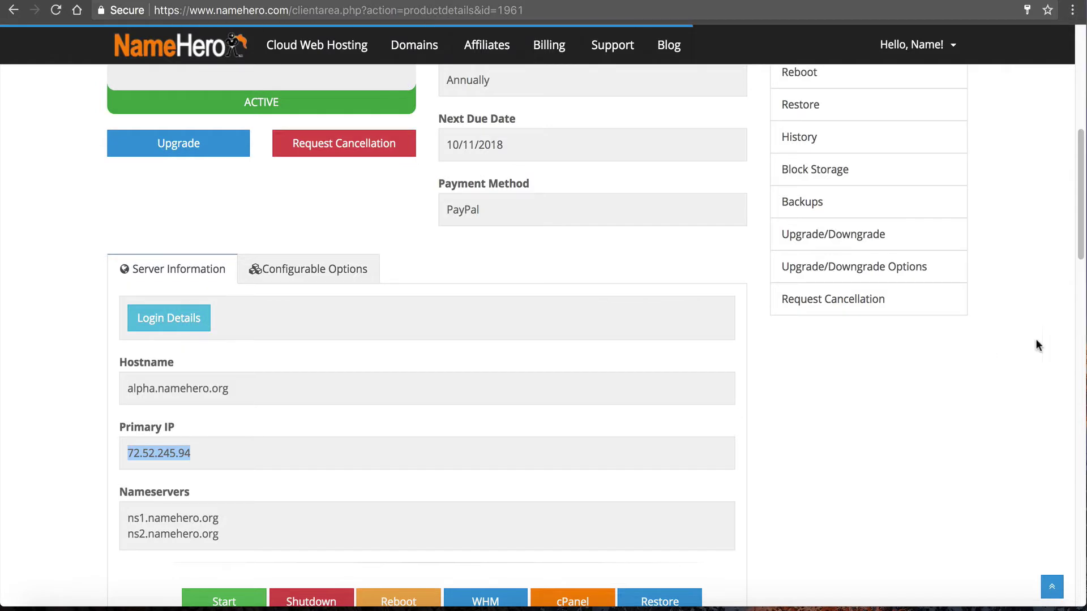
- Find the Hero 2GB VPS's $538.80 USD annual recurring amount in NameHero's client area
{"action": "scroll", "coordinate": [1078, 312], "scroll_direction": "up", "scroll_amount": 5}
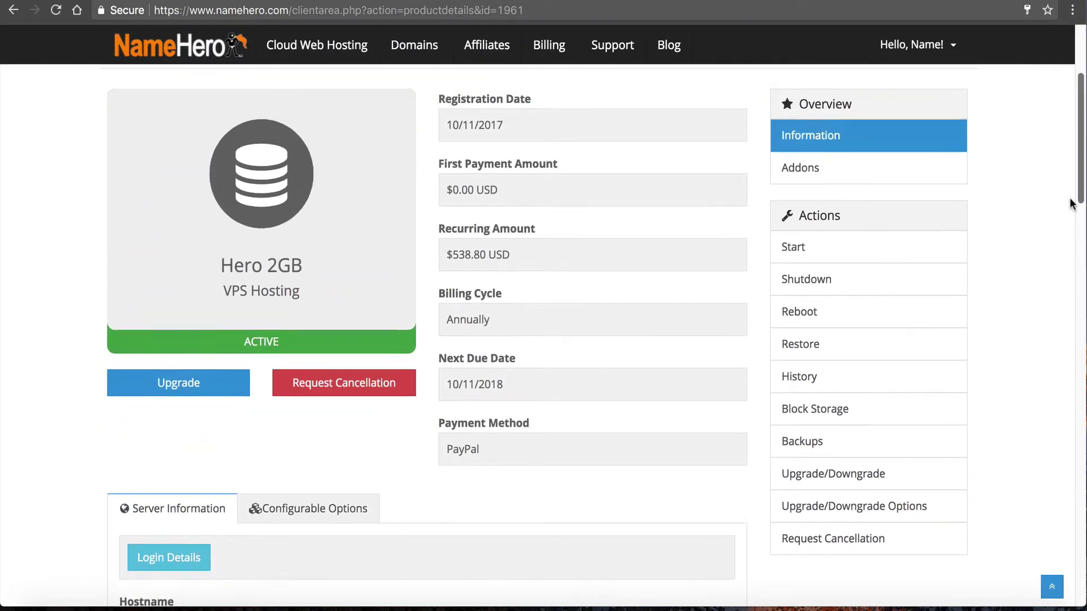
{"action": "scroll", "coordinate": [1072, 203], "scroll_direction": "up", "scroll_amount": 1}
{"action": "left_click_drag", "start_coordinate": [446, 308], "coordinate": [489, 311]}
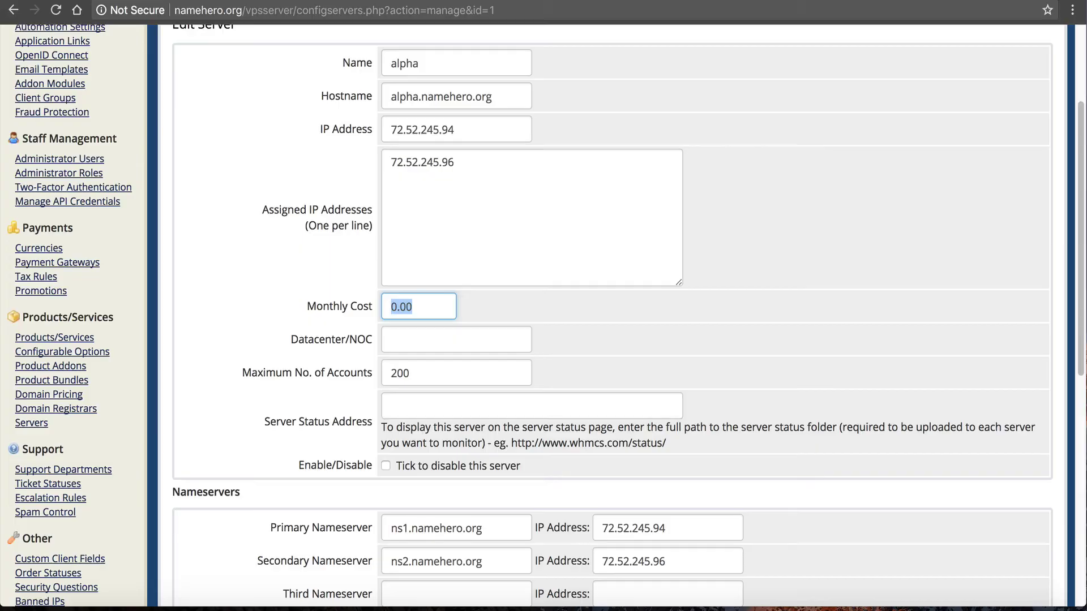
- Enter monthly cost 44.90, datacenter NameHero, and change maximum accounts from 200 to 50
{"action": "type", "text": "44.90"}
{"action": "left_click", "coordinate": [418, 332]}
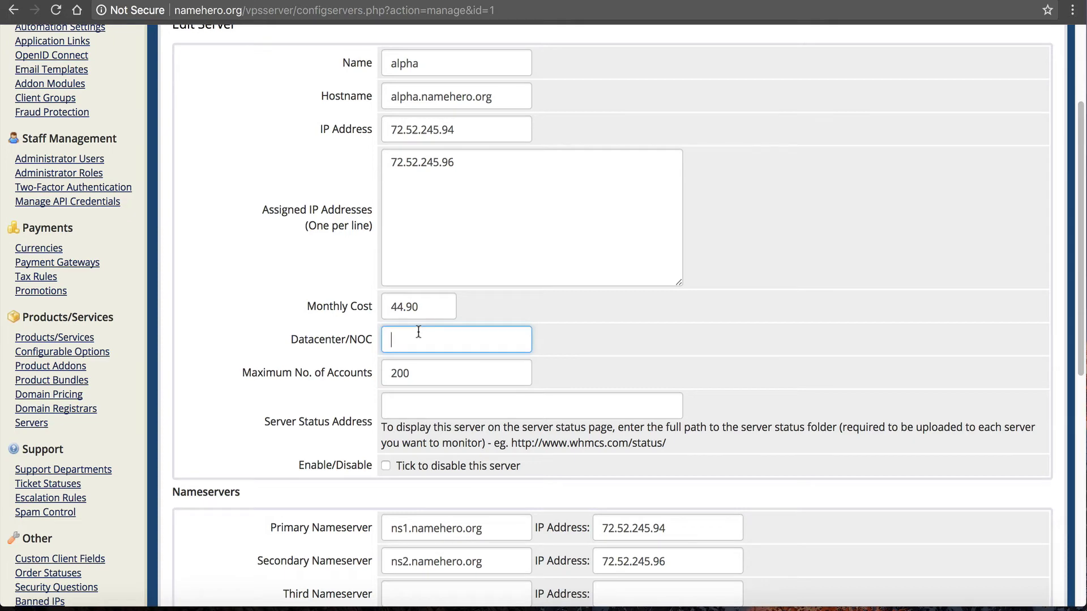
{"action": "type", "text": "NamehEro"}
{"action": "key", "text": "BackSpace"}
{"action": "key", "text": "BackSpace"}
{"action": "type", "text": "Hero"}
{"action": "key", "text": "Tab"}
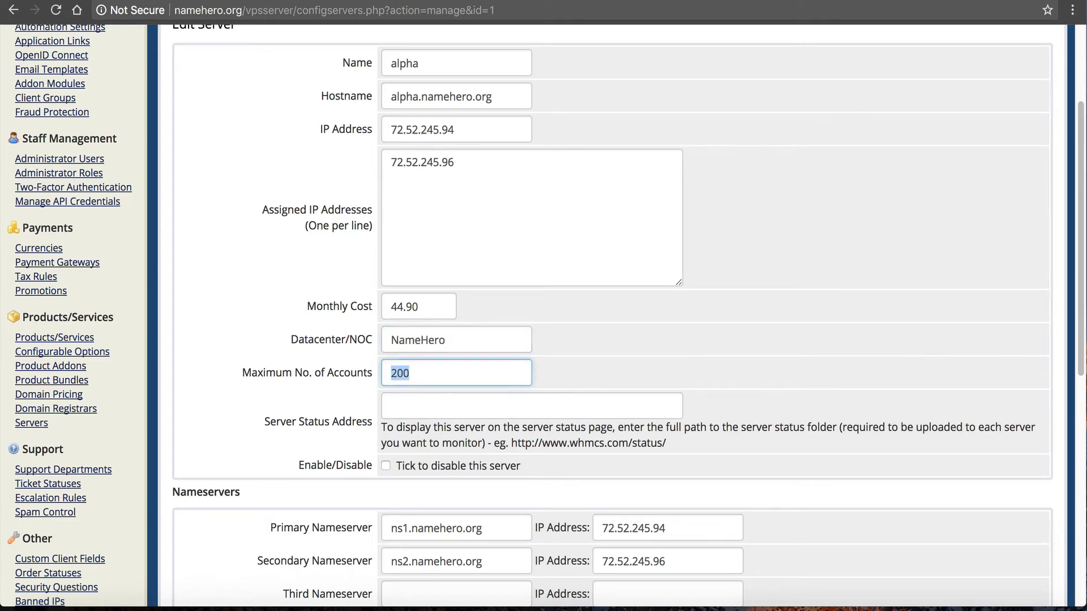
{"action": "left_click", "coordinate": [422, 371]}
{"action": "left_click_drag", "start_coordinate": [422, 371], "coordinate": [403, 368]}
{"action": "left_click", "coordinate": [430, 311]}
{"action": "double_click", "coordinate": [412, 374]}
{"action": "type", "text": "50"}
- Point out the empty Server Status Address field on the alpha server form
{"action": "left_click", "coordinate": [444, 396]}
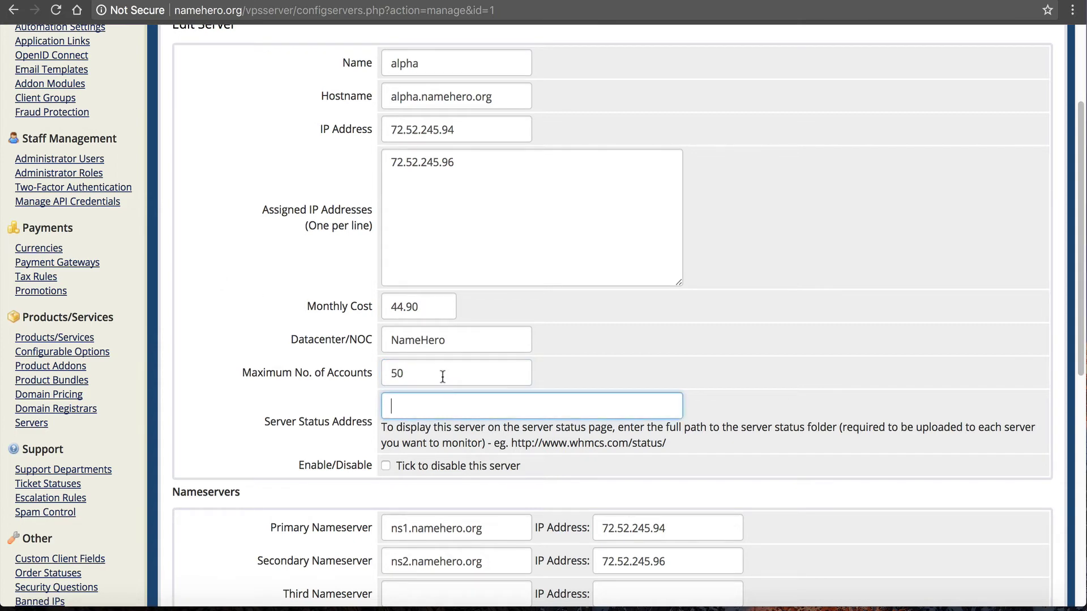
{"action": "triple_click", "coordinate": [270, 424]}
{"action": "left_click", "coordinate": [406, 426]}
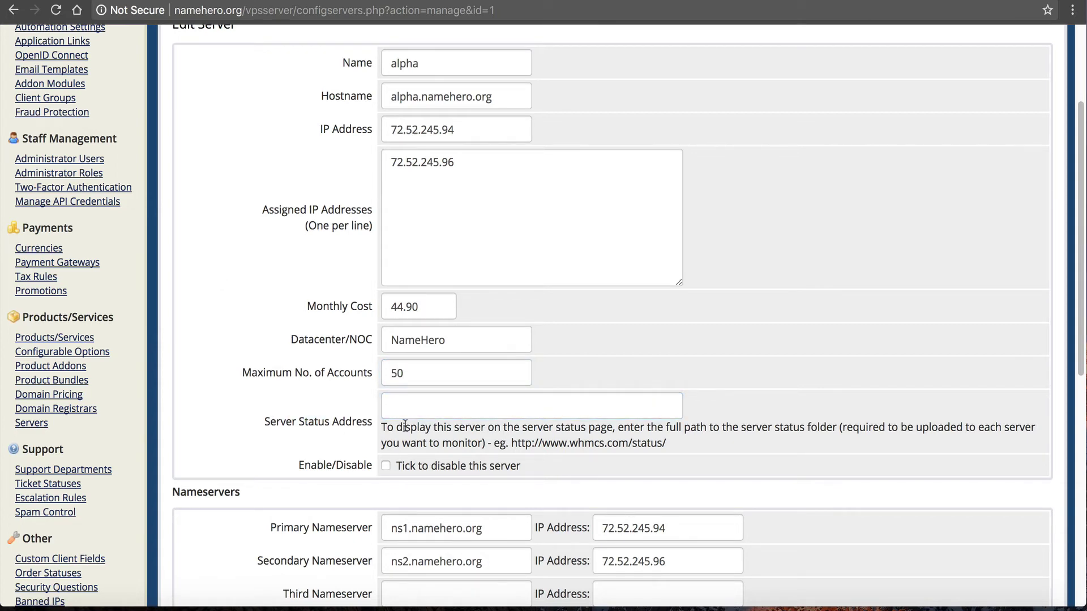
{"action": "left_click_drag", "start_coordinate": [264, 424], "coordinate": [374, 422]}
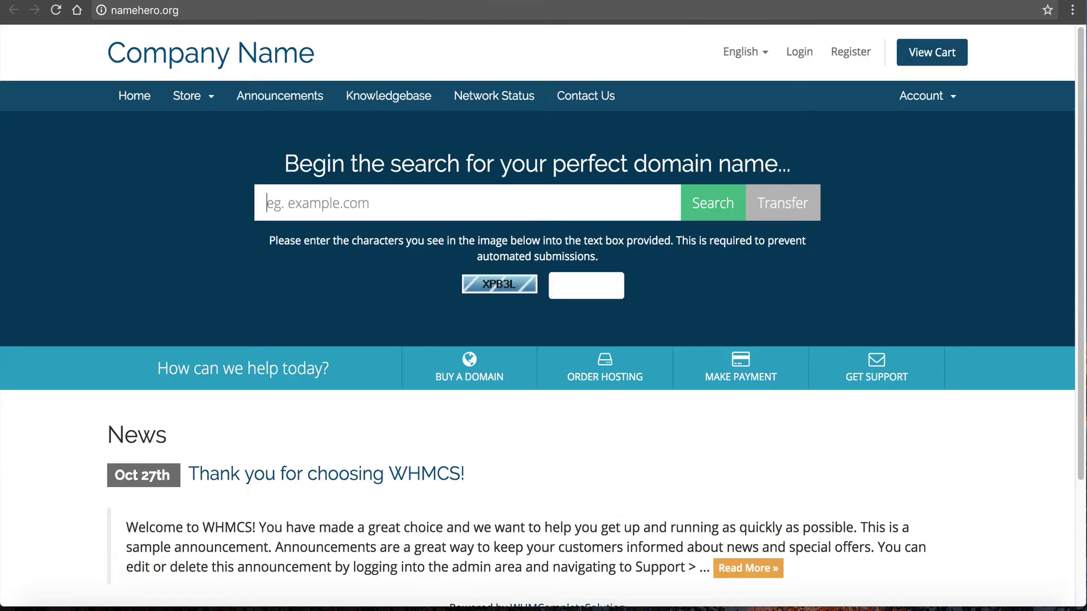
- Load namehero.org/status, confirm it shows the uptime line, and copy its URL
{"action": "left_click", "coordinate": [237, 11]}
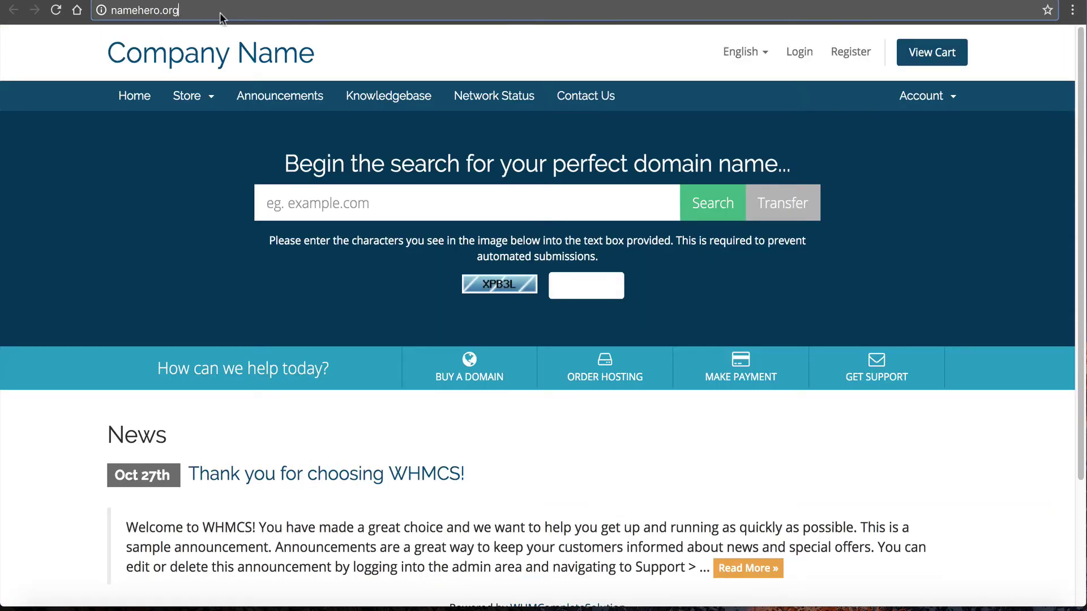
{"action": "type", "text": "/status"}
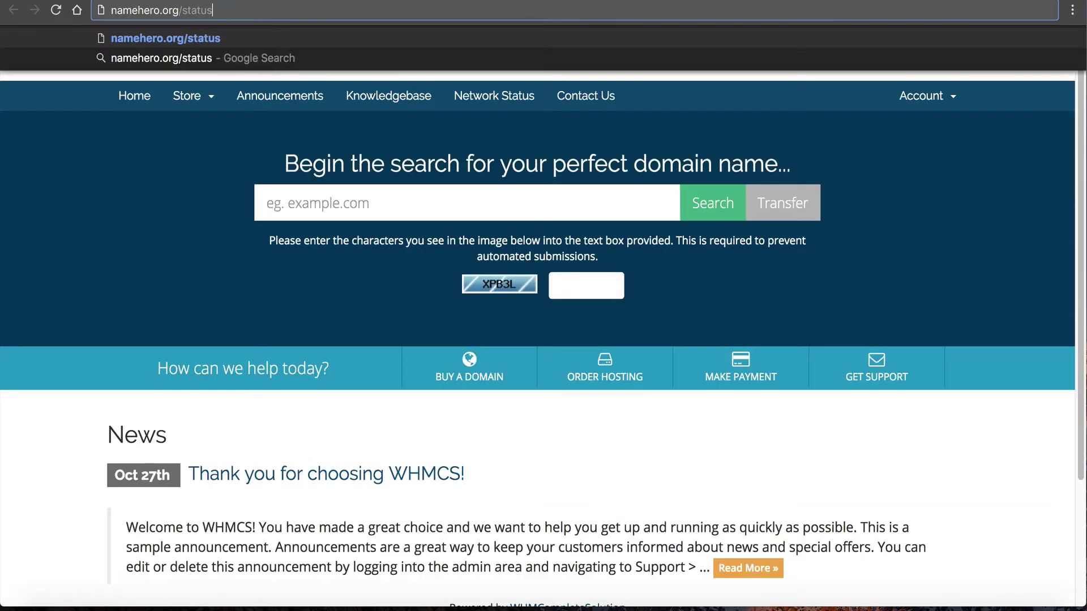
{"action": "key", "text": "Return"}
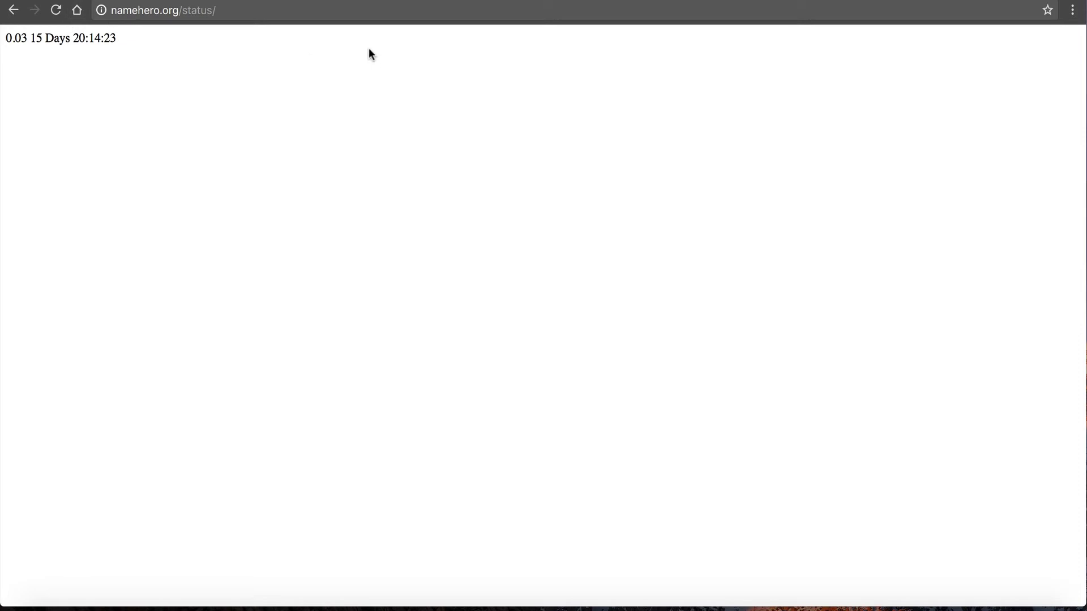
{"action": "left_click_drag", "start_coordinate": [117, 41], "coordinate": [4, 41]}
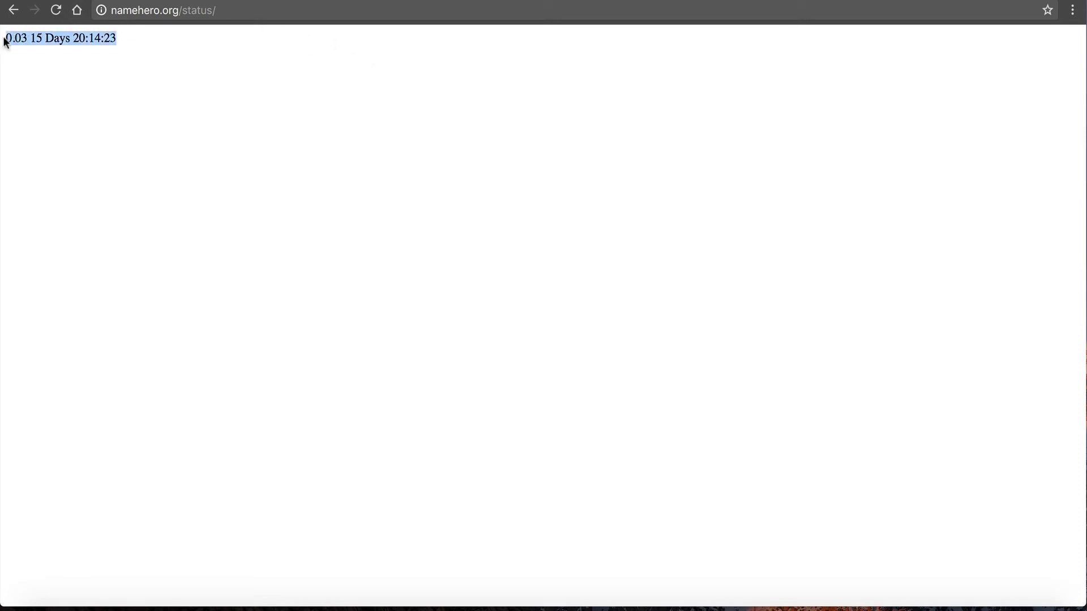
{"action": "right_click", "coordinate": [227, 16]}
{"action": "left_click", "coordinate": [257, 38]}
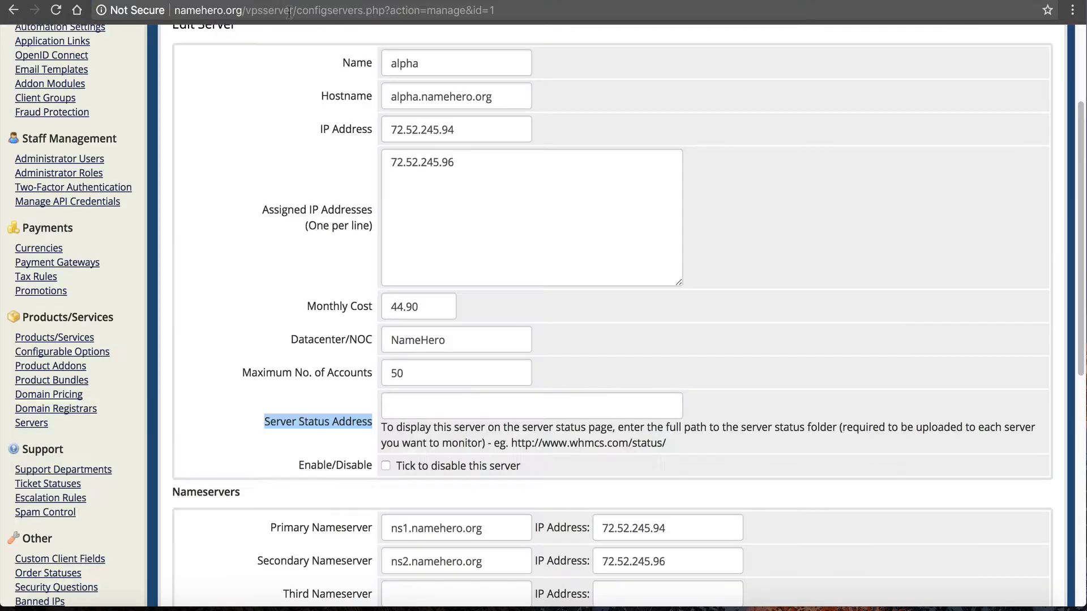
{"action": "right_click", "coordinate": [445, 406]}
{"action": "left_click", "coordinate": [492, 488]}
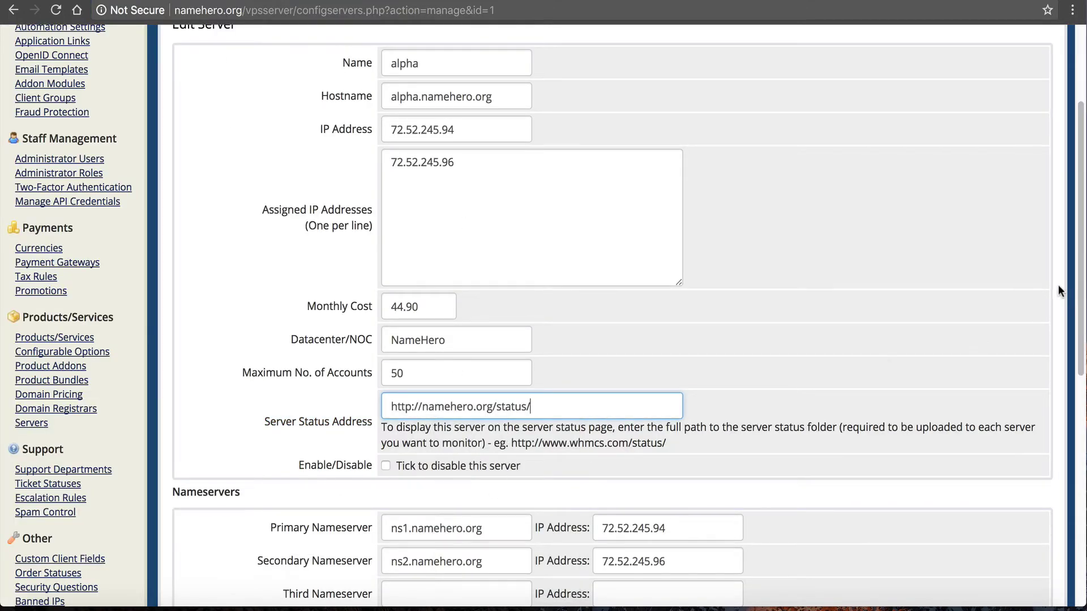
{"action": "left_click_drag", "start_coordinate": [1072, 297], "coordinate": [1073, 475]}
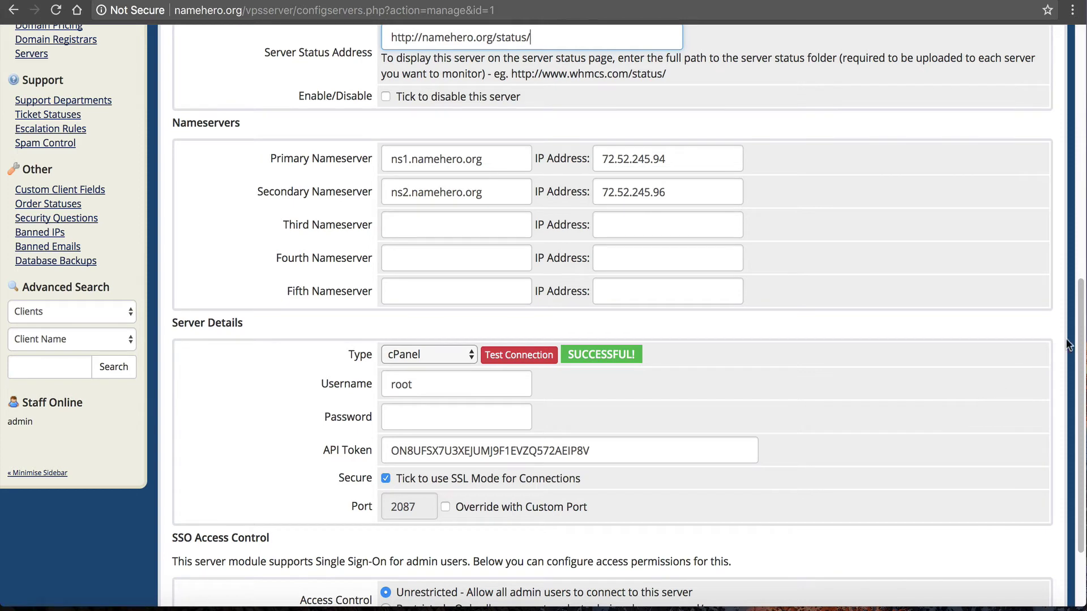
{"action": "left_click_drag", "start_coordinate": [1078, 346], "coordinate": [1080, 401]}
{"action": "left_click", "coordinate": [562, 544]}
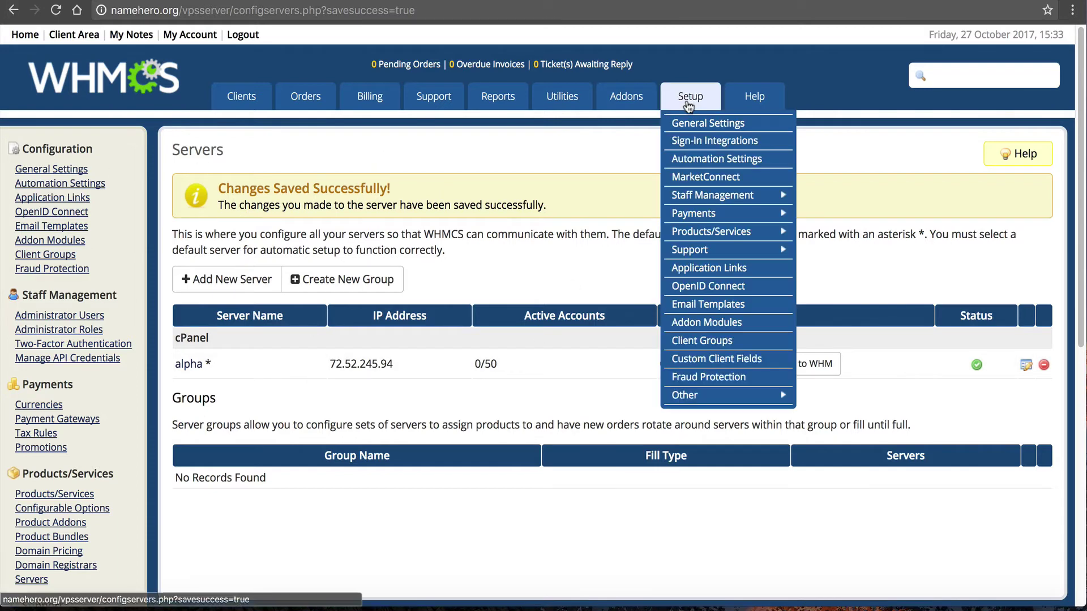
- Unlock General Settings by confirming the admin password
{"action": "left_click", "coordinate": [689, 124]}
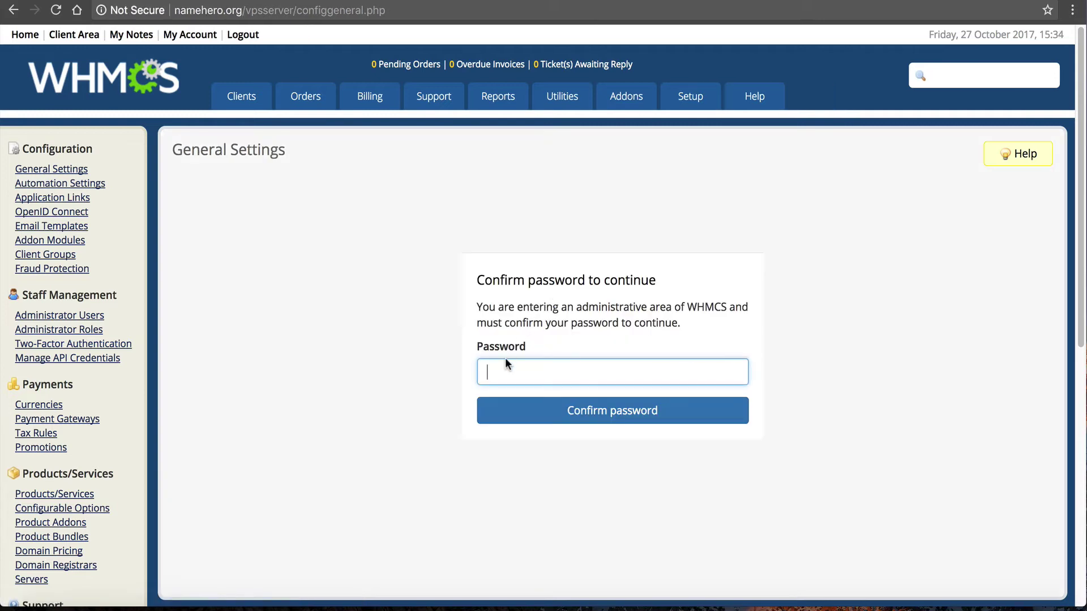
{"action": "type", "text": "••"}
{"action": "left_click", "coordinate": [501, 404]}
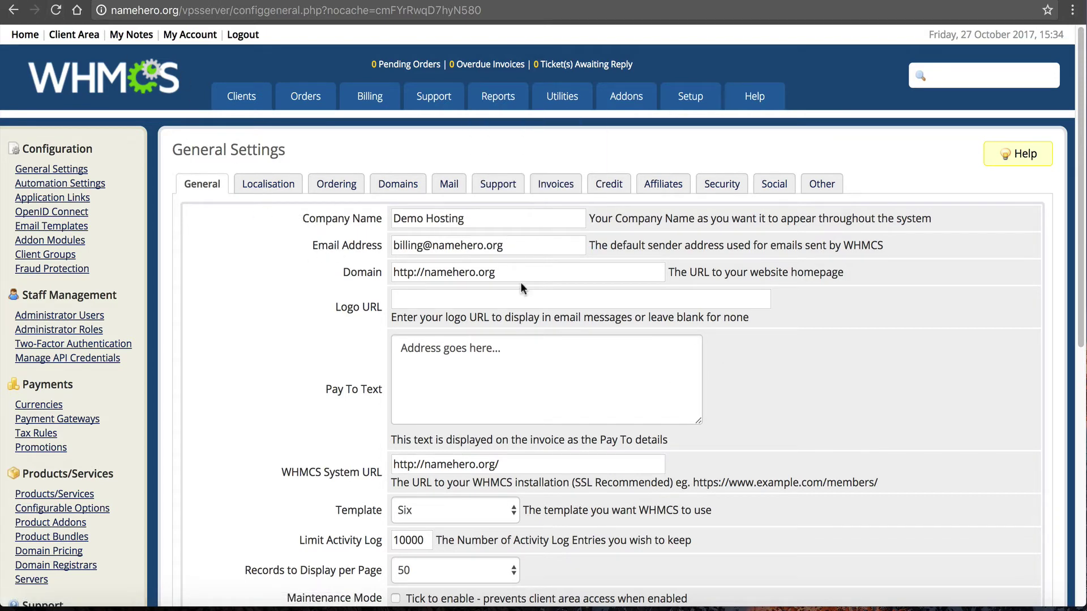
- Review the empty Logo URL field and the WHMCS System URL value
{"action": "left_click", "coordinate": [407, 291]}
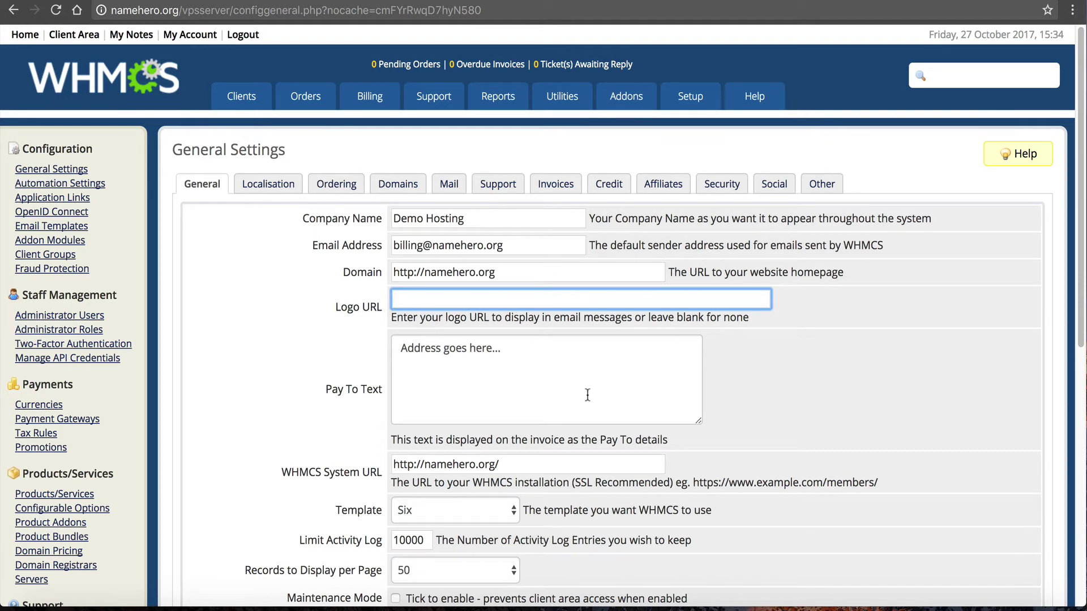
{"action": "left_click_drag", "start_coordinate": [283, 471], "coordinate": [381, 471]}
{"action": "left_click", "coordinate": [582, 463]}
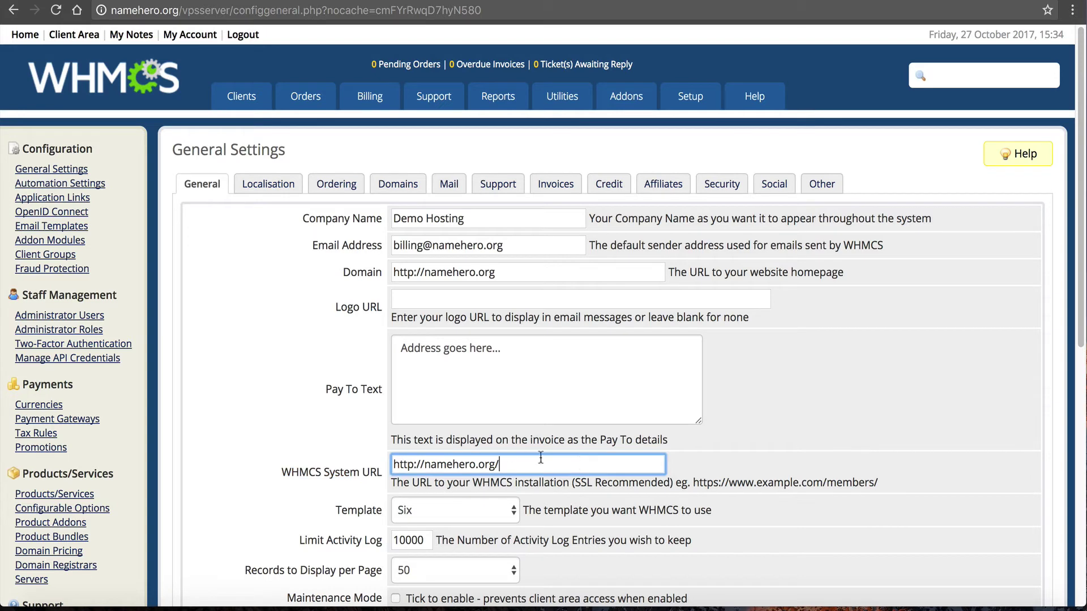
{"action": "scroll", "coordinate": [1081, 308], "scroll_direction": "down", "scroll_amount": 1}
{"action": "scroll", "coordinate": [1080, 307], "scroll_direction": "down", "scroll_amount": 2}
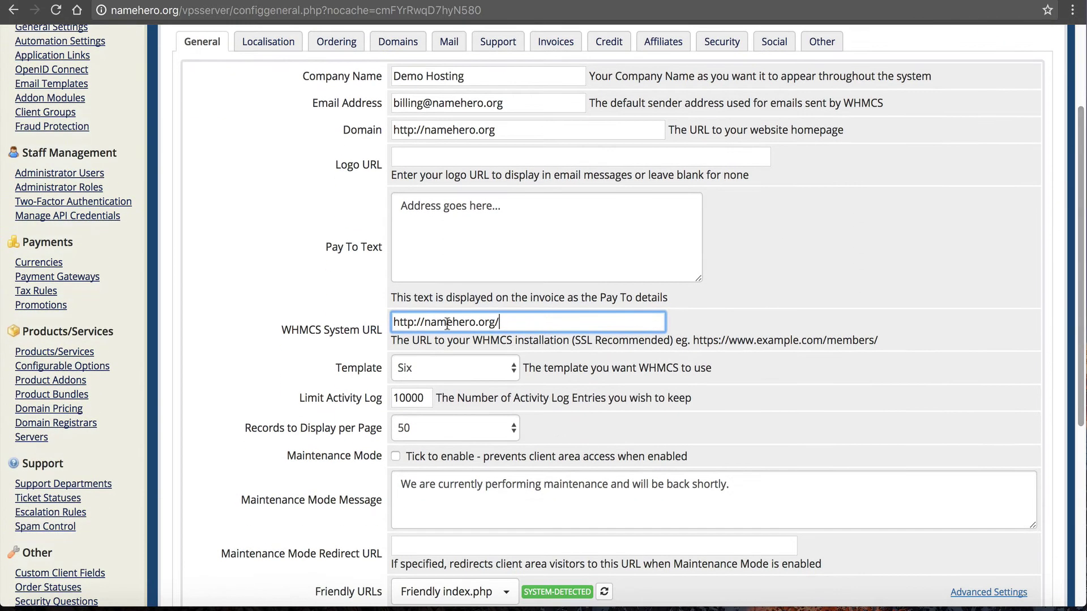
- Keep Six as the client area template and save the General settings
{"action": "left_click", "coordinate": [408, 369]}
{"action": "left_click", "coordinate": [388, 369]}
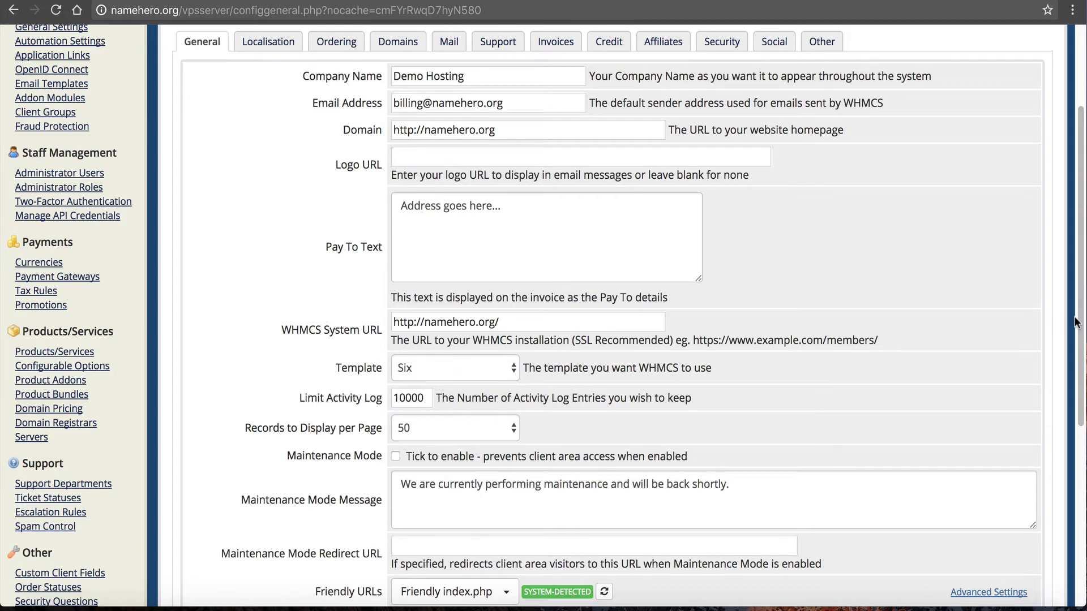
{"action": "scroll", "coordinate": [1080, 300], "scroll_direction": "down", "scroll_amount": 2}
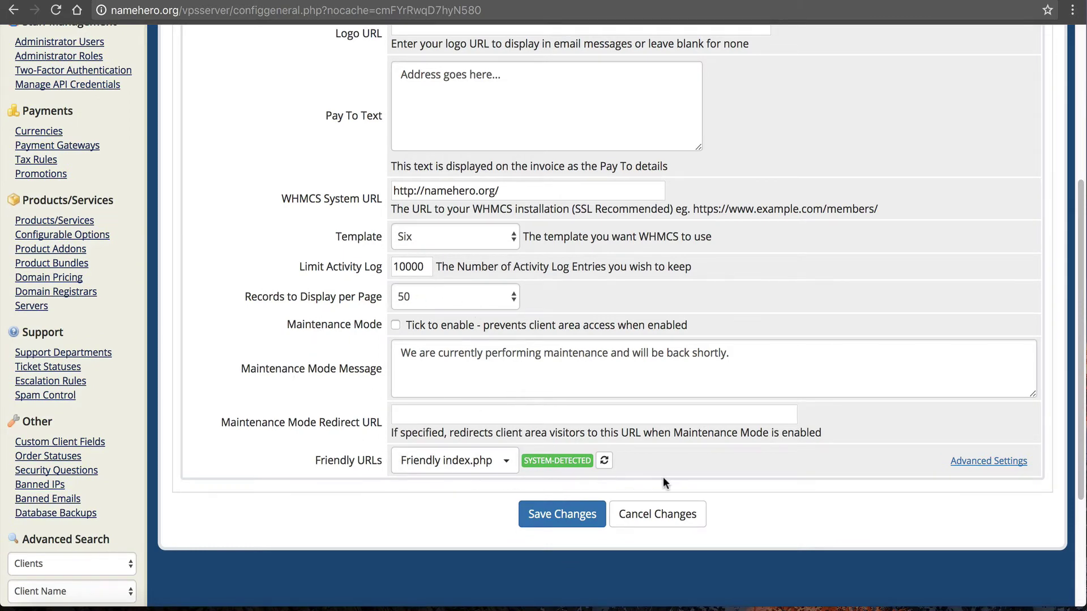
{"action": "scroll", "coordinate": [1072, 321], "scroll_direction": "up", "scroll_amount": 4}
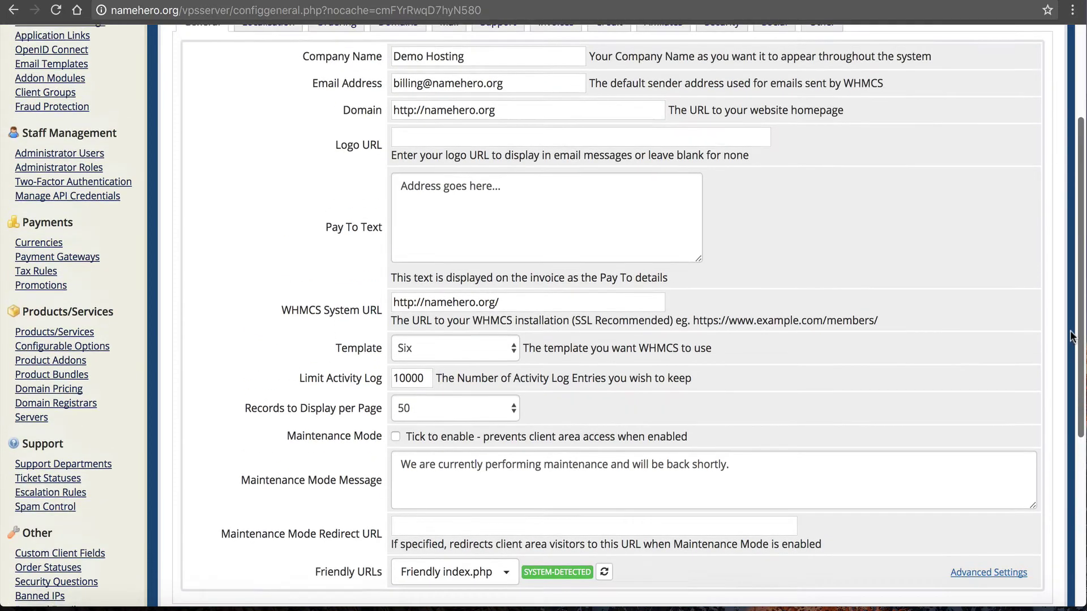
{"action": "scroll", "coordinate": [1072, 321], "scroll_direction": "down", "scroll_amount": 2}
{"action": "scroll", "coordinate": [1075, 266], "scroll_direction": "up", "scroll_amount": 3}
{"action": "scroll", "coordinate": [1076, 266], "scroll_direction": "down", "scroll_amount": 2}
{"action": "scroll", "coordinate": [1075, 266], "scroll_direction": "down", "scroll_amount": 2}
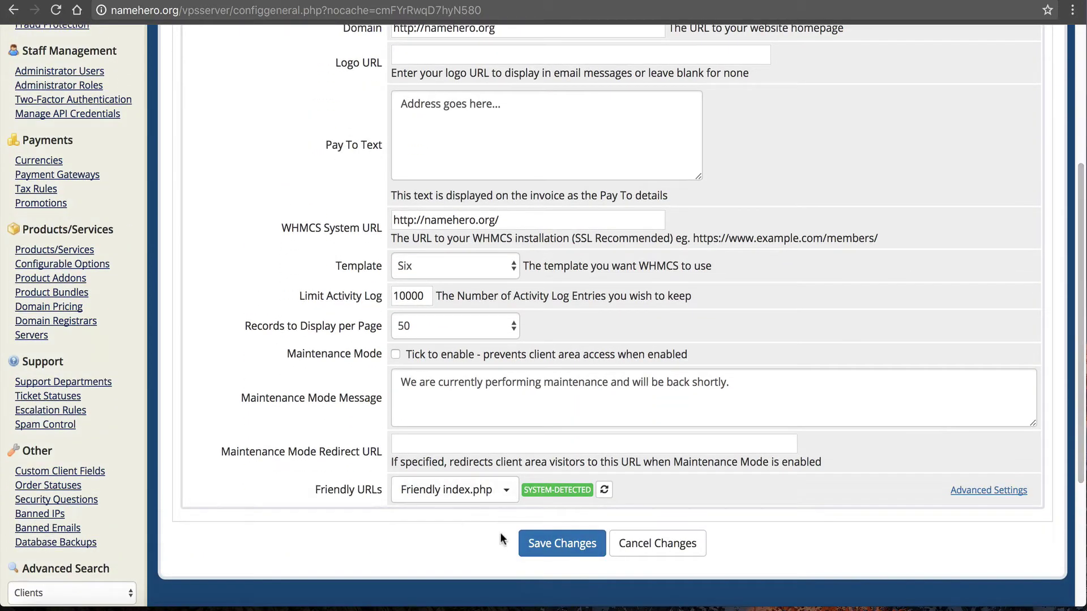
{"action": "left_click", "coordinate": [530, 544]}
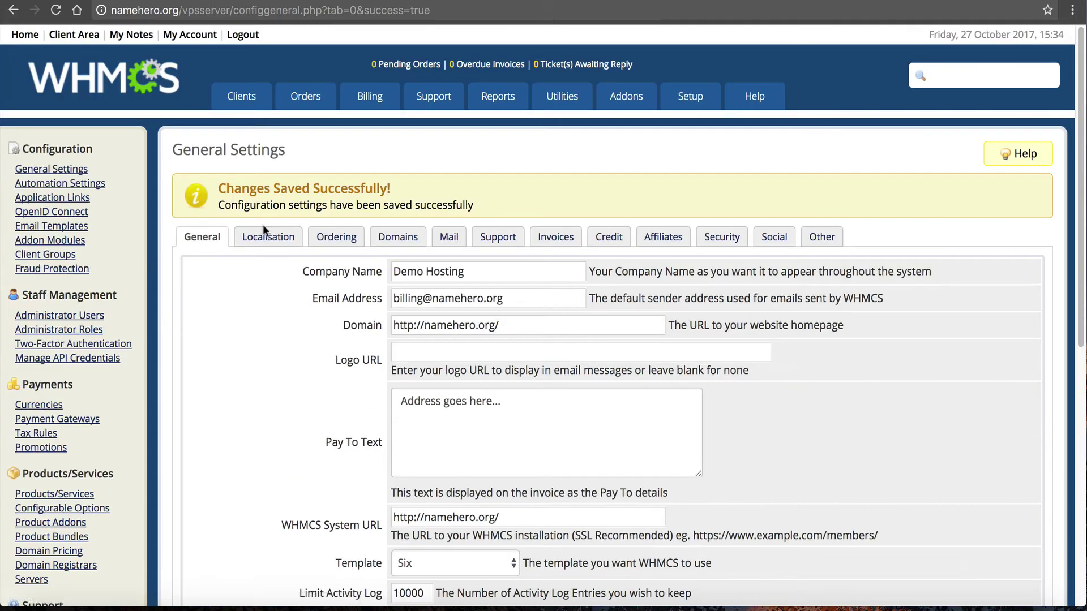
- Keep the MM/DD/YYYY admin date format and set the client date style to 'Monday, January 1st, 2000'
{"action": "left_click", "coordinate": [265, 236]}
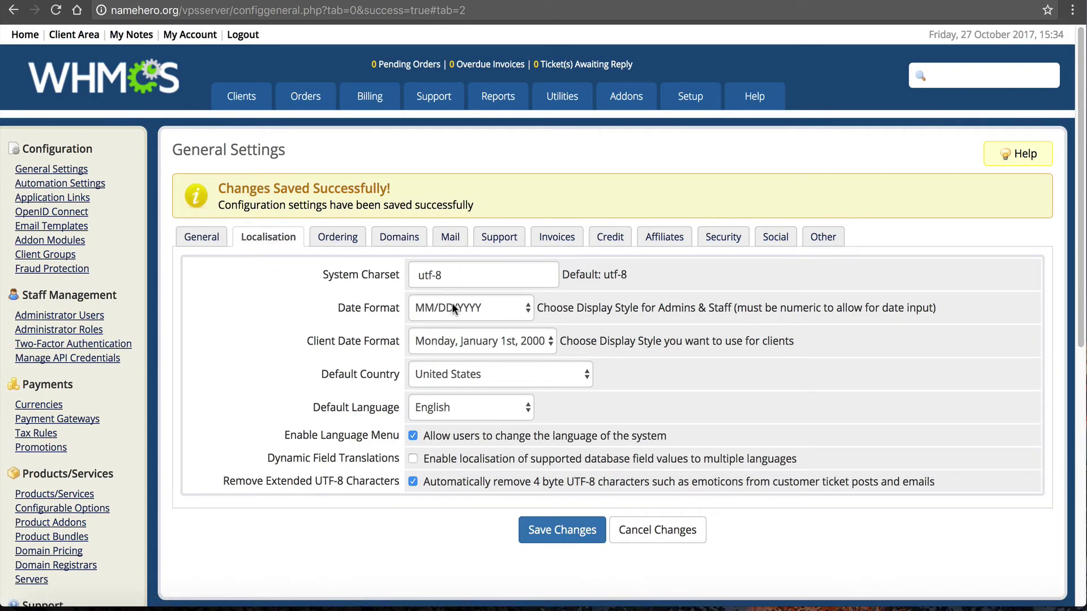
{"action": "left_click", "coordinate": [527, 310]}
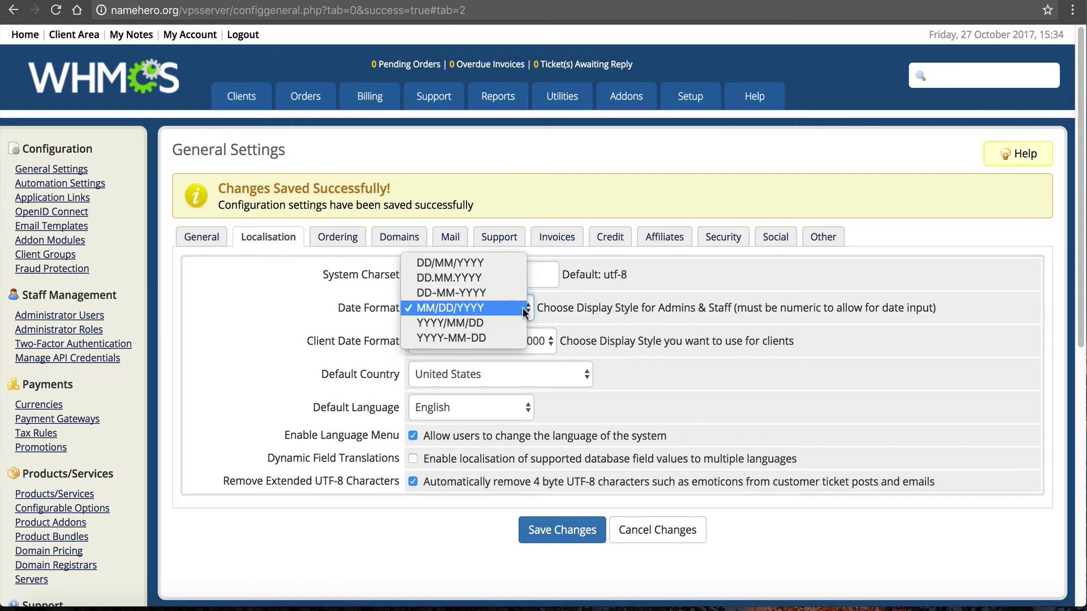
{"action": "left_click", "coordinate": [453, 308]}
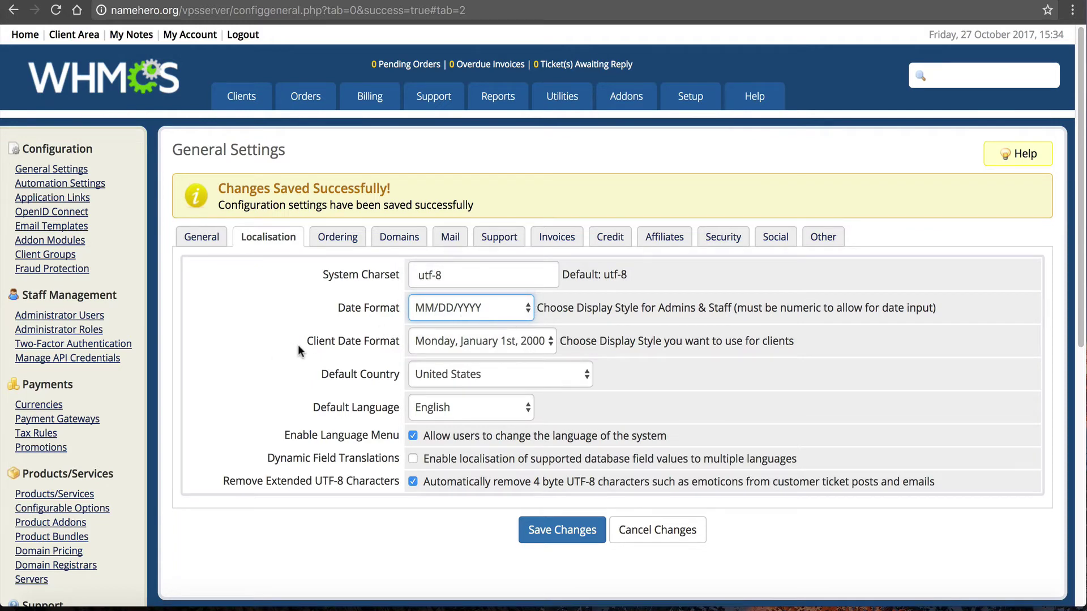
{"action": "left_click", "coordinate": [433, 343]}
{"action": "left_click", "coordinate": [512, 340]}
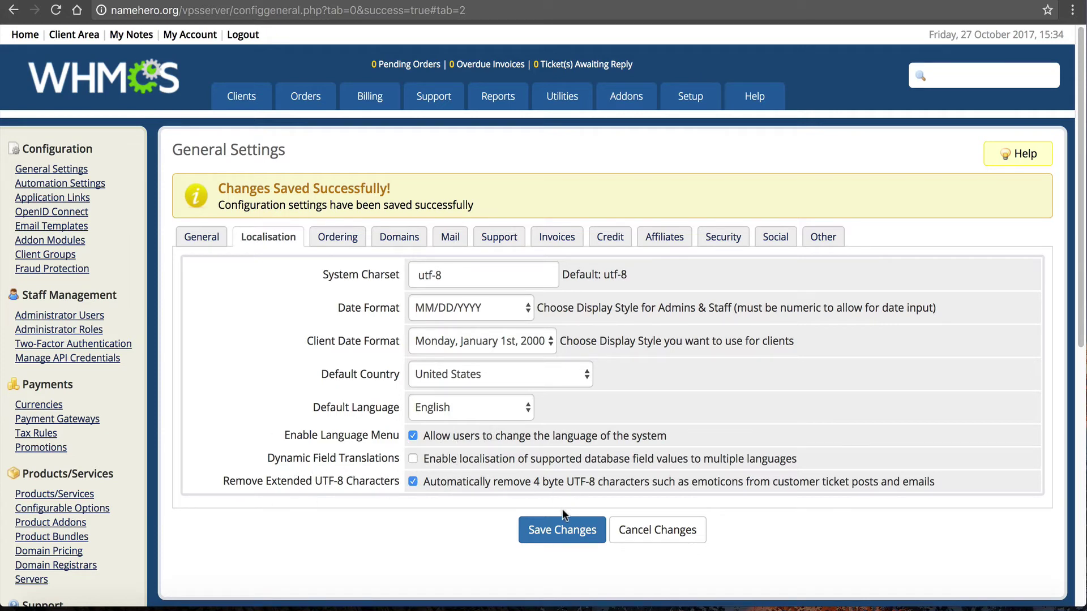
- Switch to the Ordering tab, then load namehero.org by removing /status/ from the address
{"action": "left_click", "coordinate": [358, 247]}
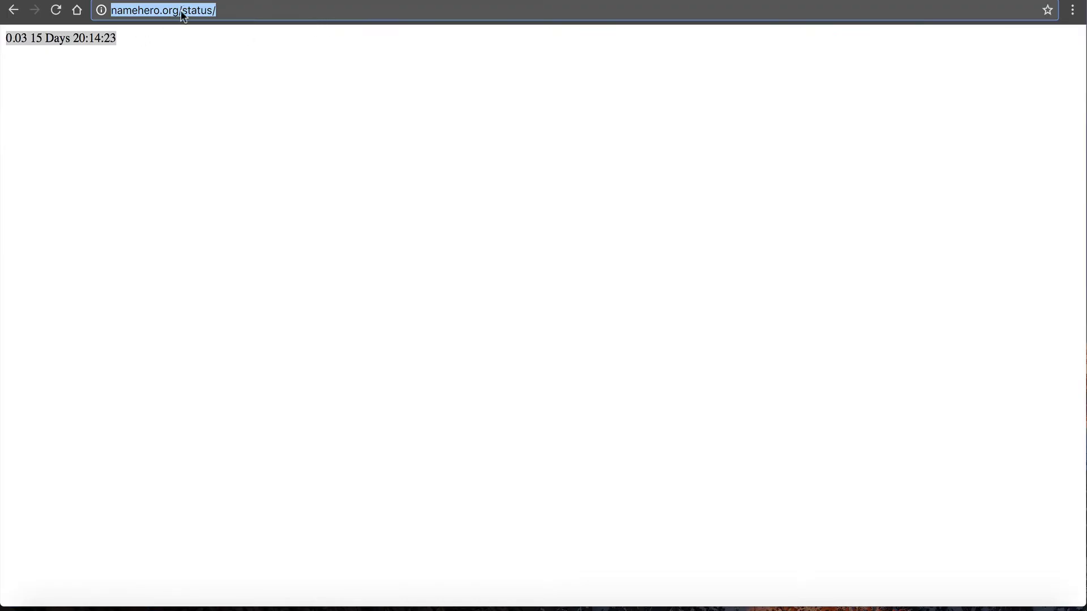
{"action": "left_click_drag", "start_coordinate": [179, 10], "coordinate": [583, 24]}
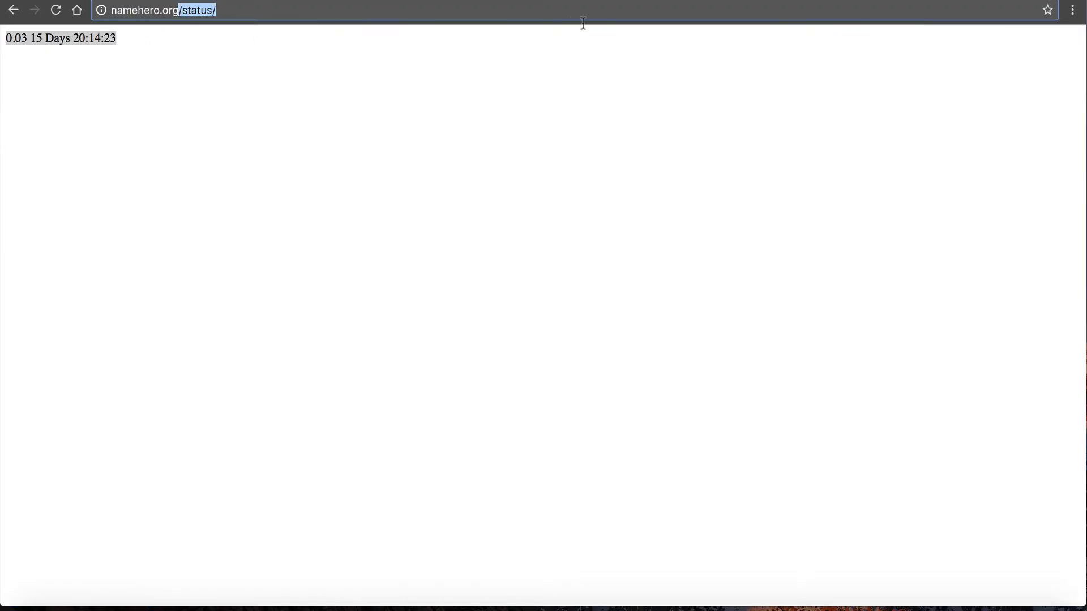
{"action": "key", "text": "BackSpace"}
{"action": "key", "text": "Return"}
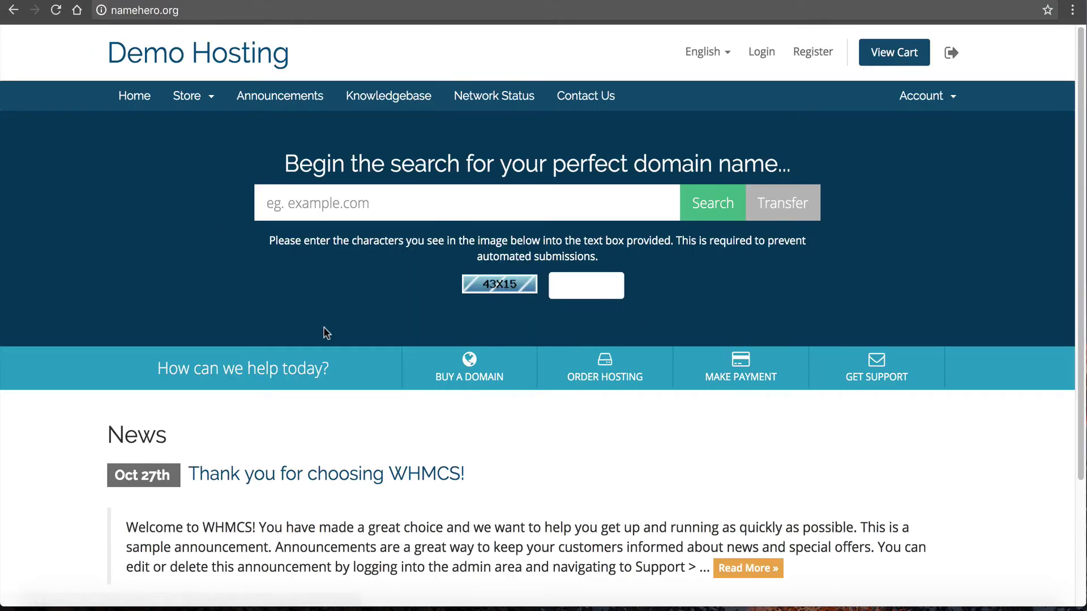
- Try ordering hosting on the storefront, then toggle TOS acceptance on and back off
{"action": "left_click", "coordinate": [596, 379]}
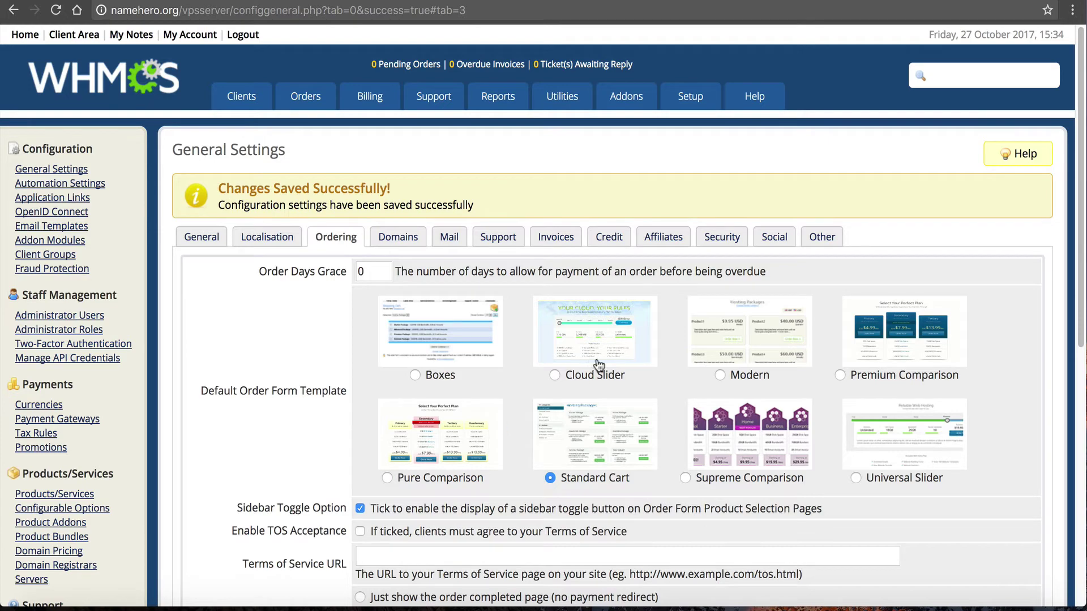
{"action": "left_click_drag", "start_coordinate": [1081, 200], "coordinate": [1079, 303]}
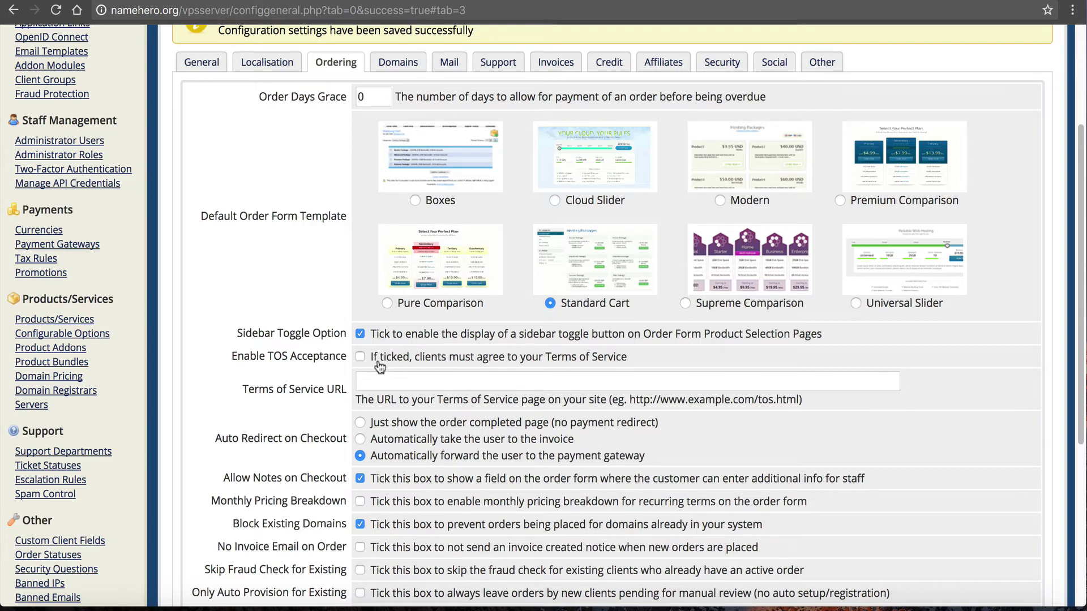
{"action": "left_click", "coordinate": [371, 362]}
{"action": "left_click", "coordinate": [446, 385]}
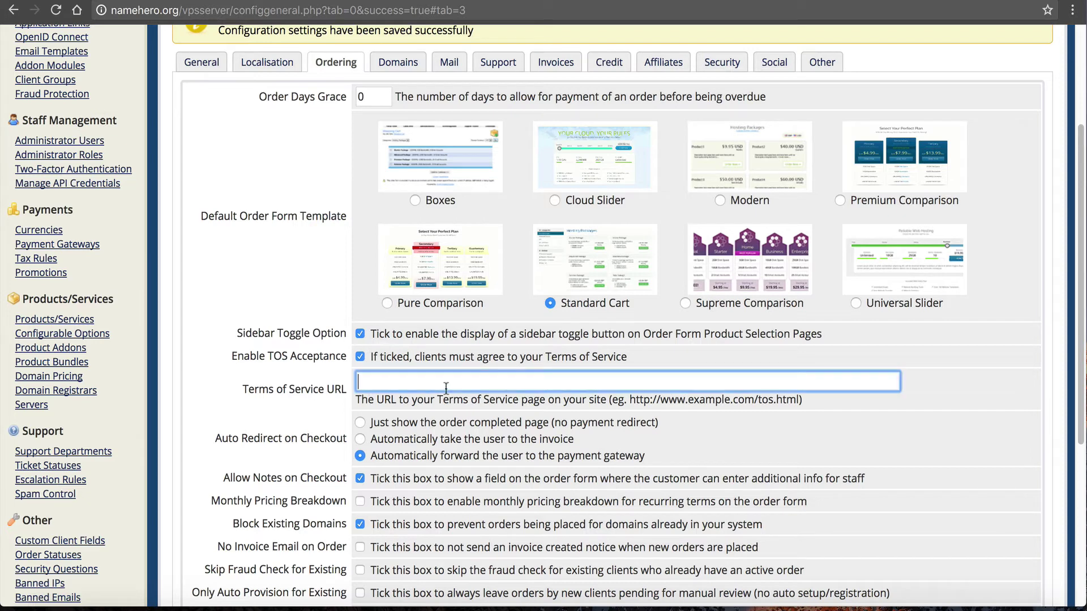
{"action": "left_click", "coordinate": [359, 357]}
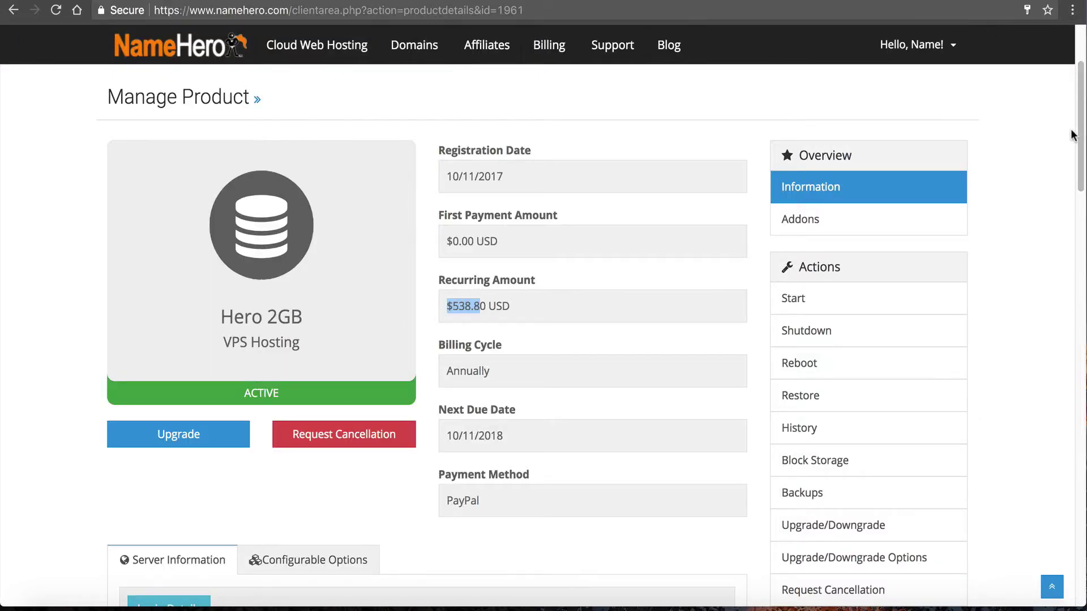
- Read NameHero's Terms of Service page from the site footer, then return to WHMCS
{"action": "scroll", "coordinate": [1083, 129], "scroll_direction": "down", "scroll_amount": 20}
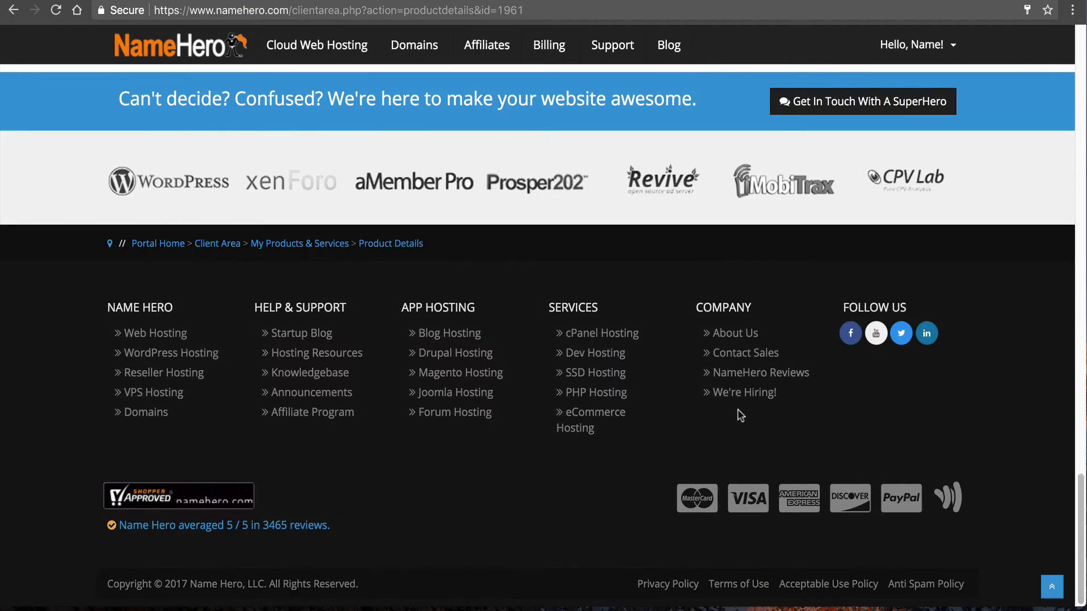
{"action": "left_click", "coordinate": [759, 583]}
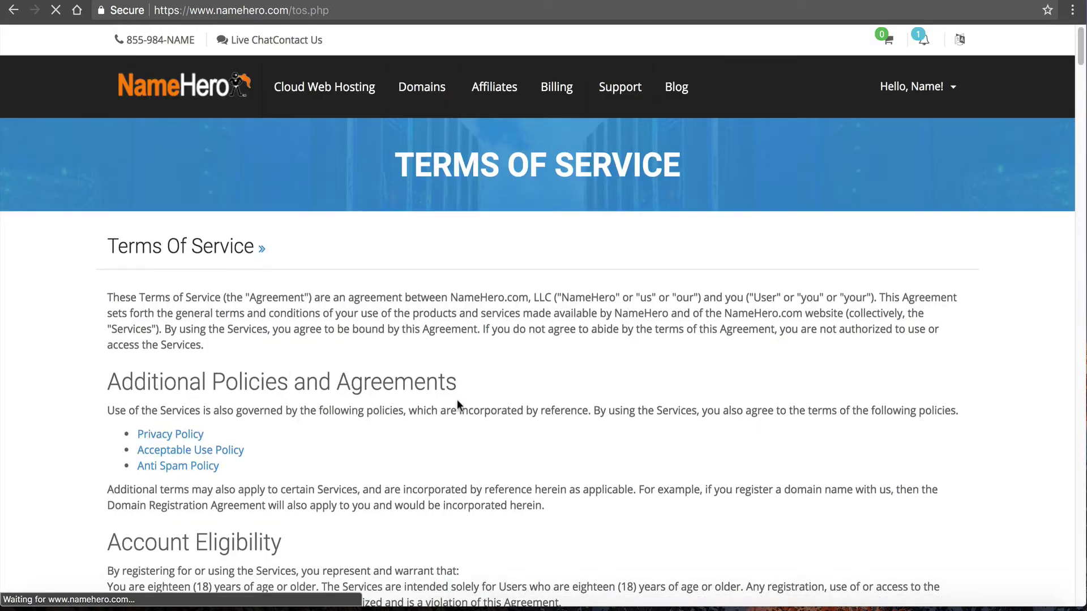
{"action": "left_click_drag", "start_coordinate": [394, 382], "coordinate": [108, 324]}
{"action": "left_click", "coordinate": [330, 313]}
{"action": "left_click_drag", "start_coordinate": [463, 302], "coordinate": [524, 308]}
{"action": "left_click", "coordinate": [525, 309]}
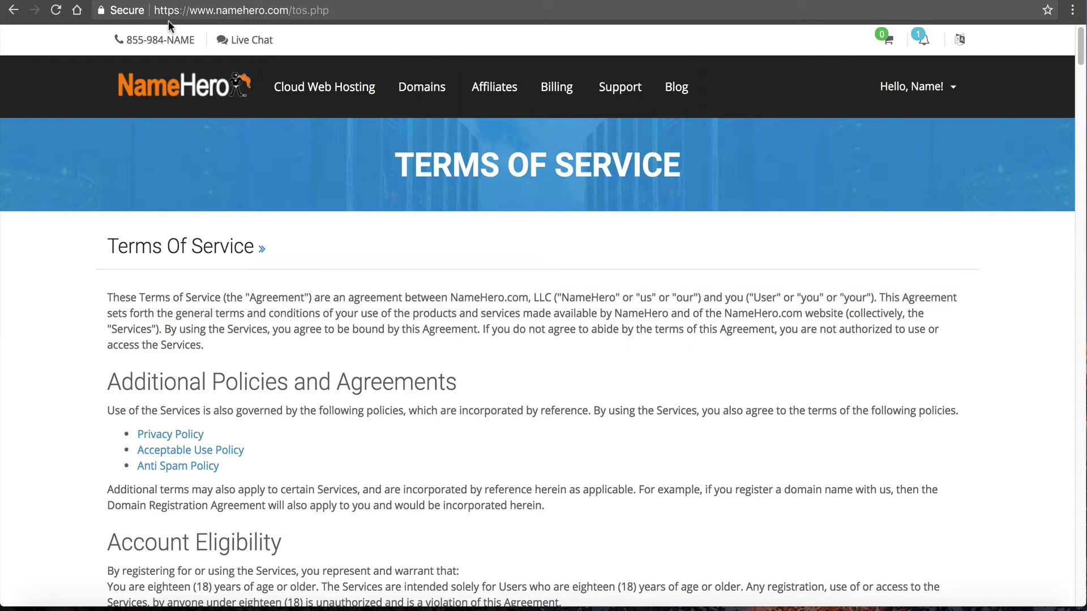
{"action": "key", "text": "ctrl+Tab"}
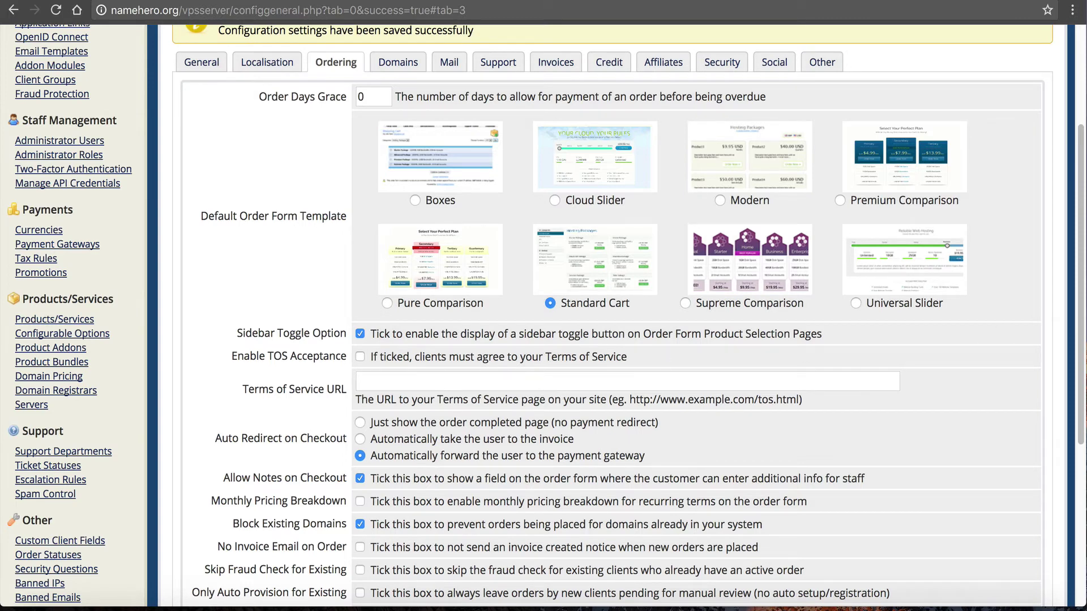
- Enable Monthly Pricing Breakdown on the Ordering tab and save the ordering settings
{"action": "scroll", "coordinate": [1080, 388], "scroll_direction": "down", "scroll_amount": 5}
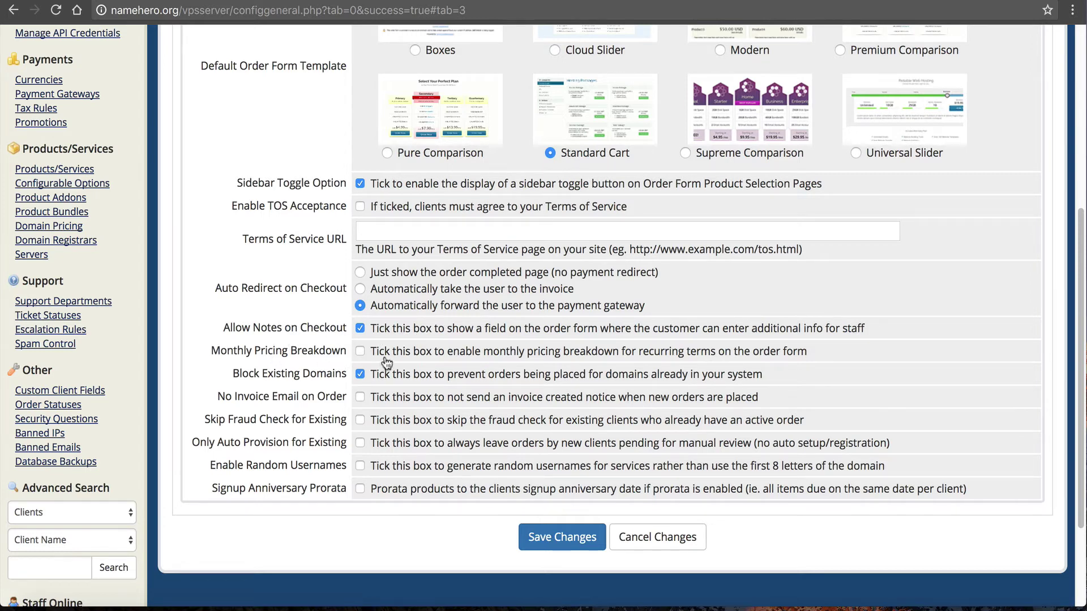
{"action": "left_click", "coordinate": [570, 354]}
{"action": "left_click", "coordinate": [604, 545]}
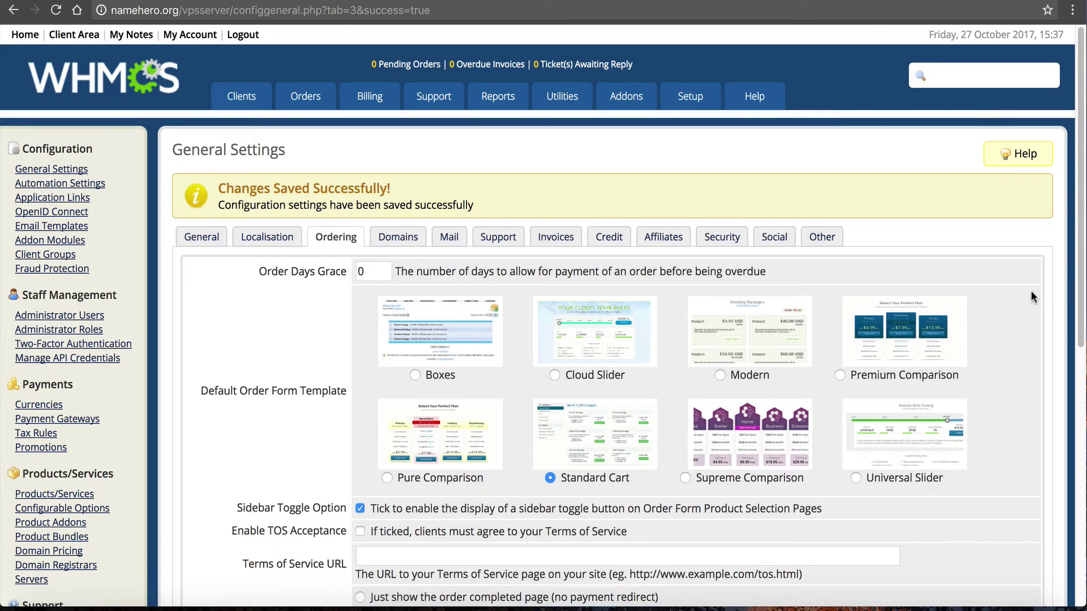
- Save the Domains settings with nameservers ns1.namehero.org and ns2.namehero.org, then go to Mail
{"action": "left_click", "coordinate": [406, 240]}
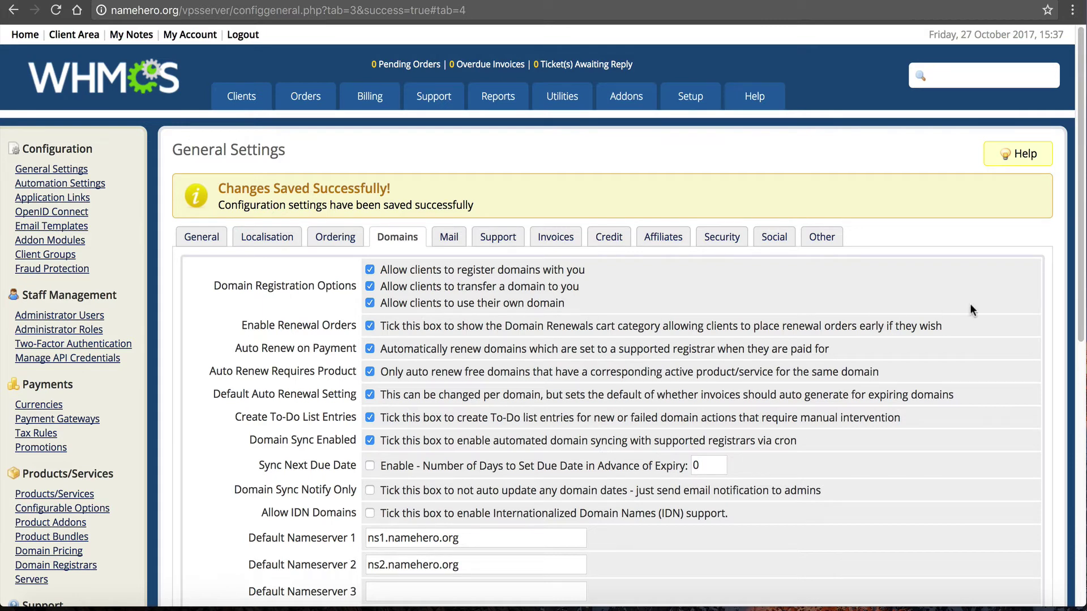
{"action": "scroll", "coordinate": [531, 201], "scroll_direction": "down", "scroll_amount": 3}
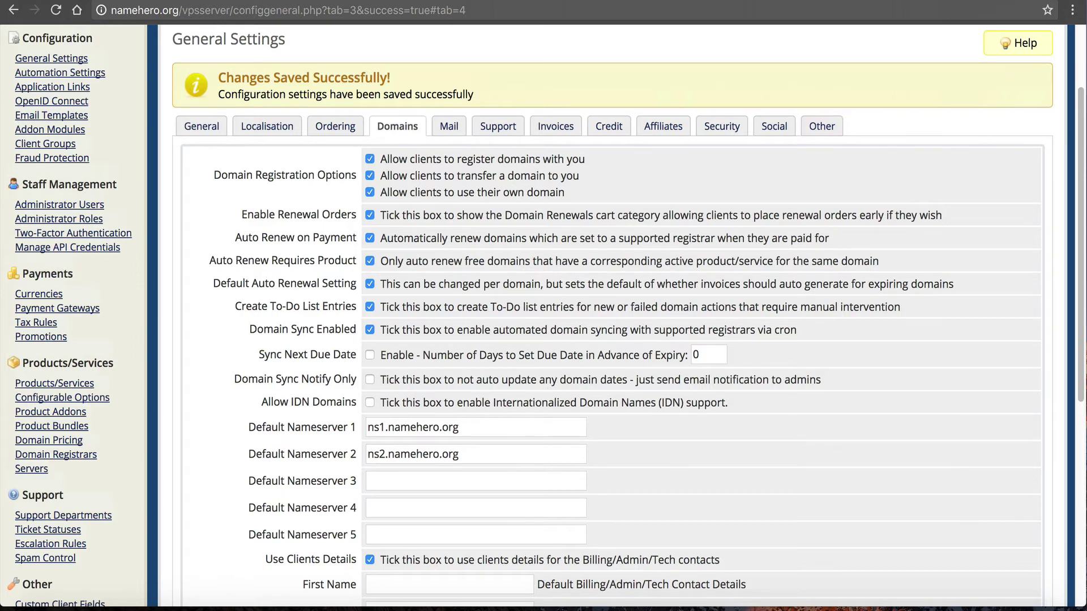
{"action": "scroll", "coordinate": [1057, 470], "scroll_direction": "down", "scroll_amount": 5}
{"action": "scroll", "coordinate": [1058, 481], "scroll_direction": "down", "scroll_amount": 2}
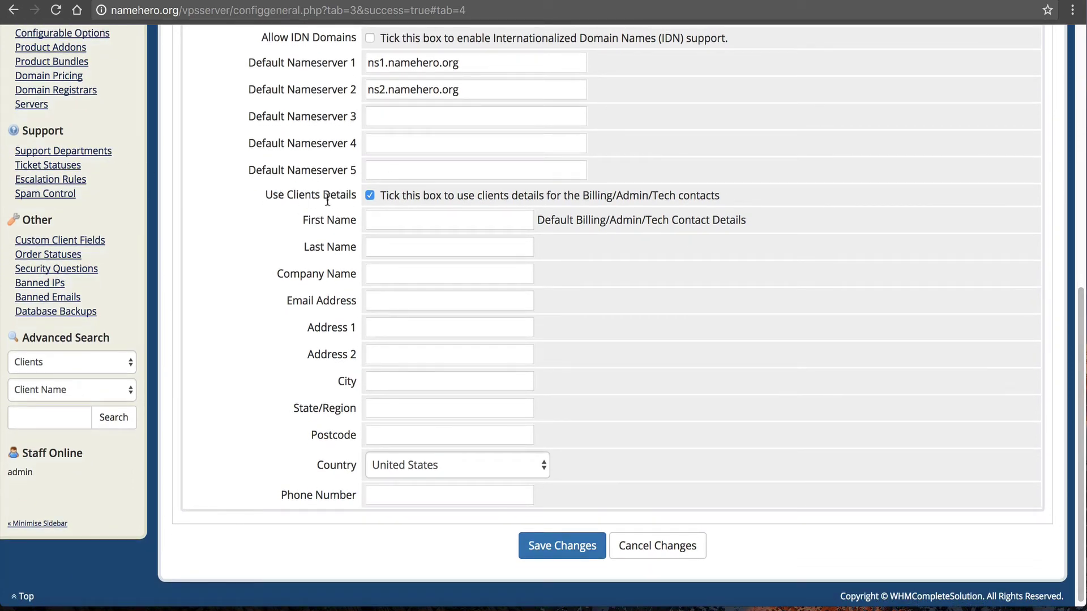
{"action": "left_click", "coordinate": [562, 547]}
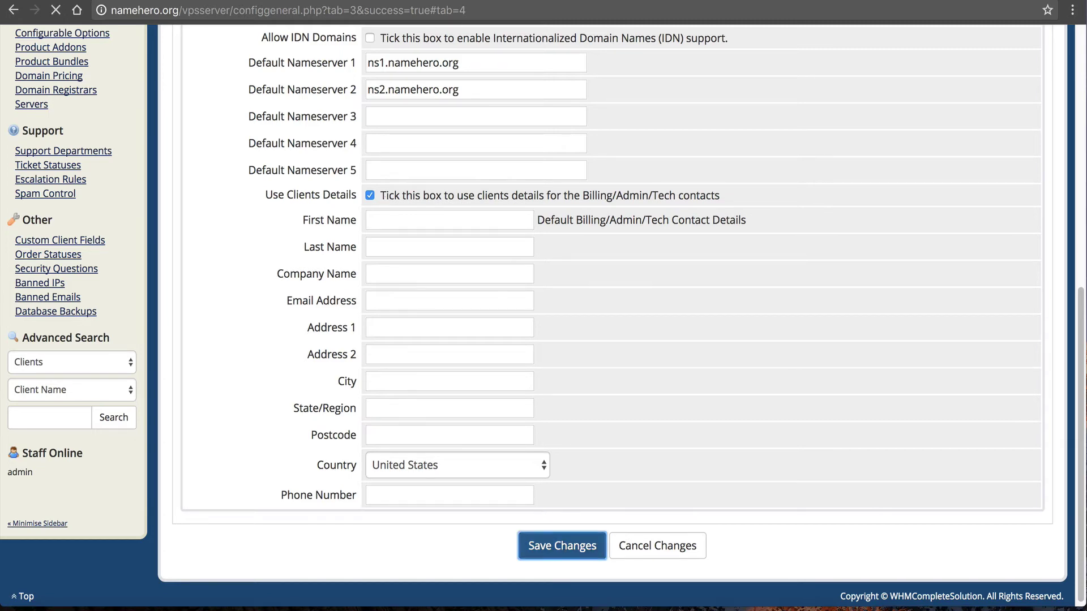
{"action": "left_click", "coordinate": [445, 241]}
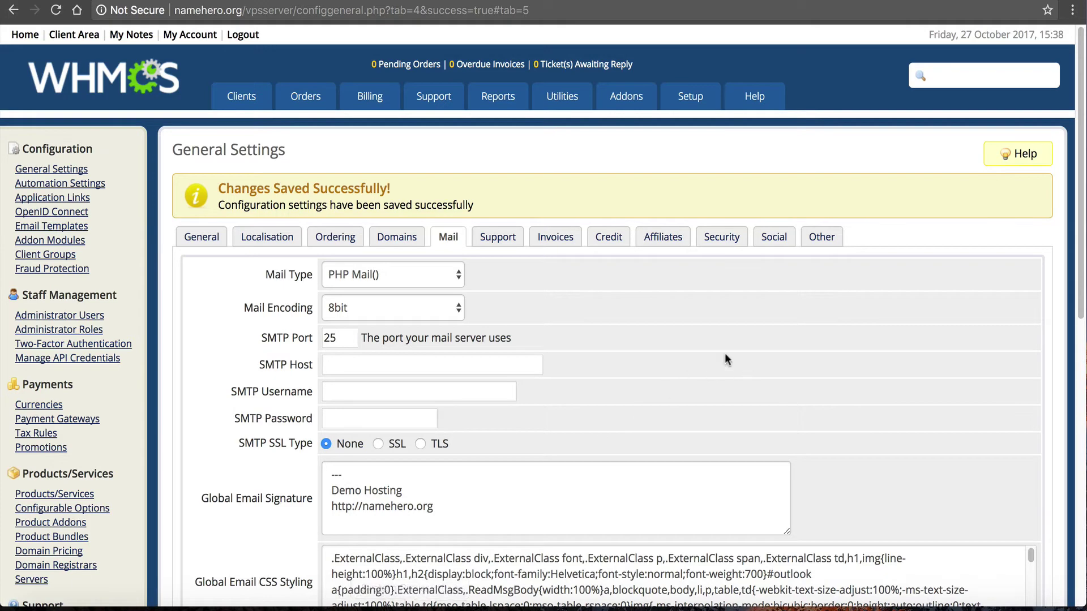
- Keep PHP Mail() as the mail type and save the Mail settings
{"action": "left_click", "coordinate": [458, 274]}
{"action": "left_click", "coordinate": [621, 309]}
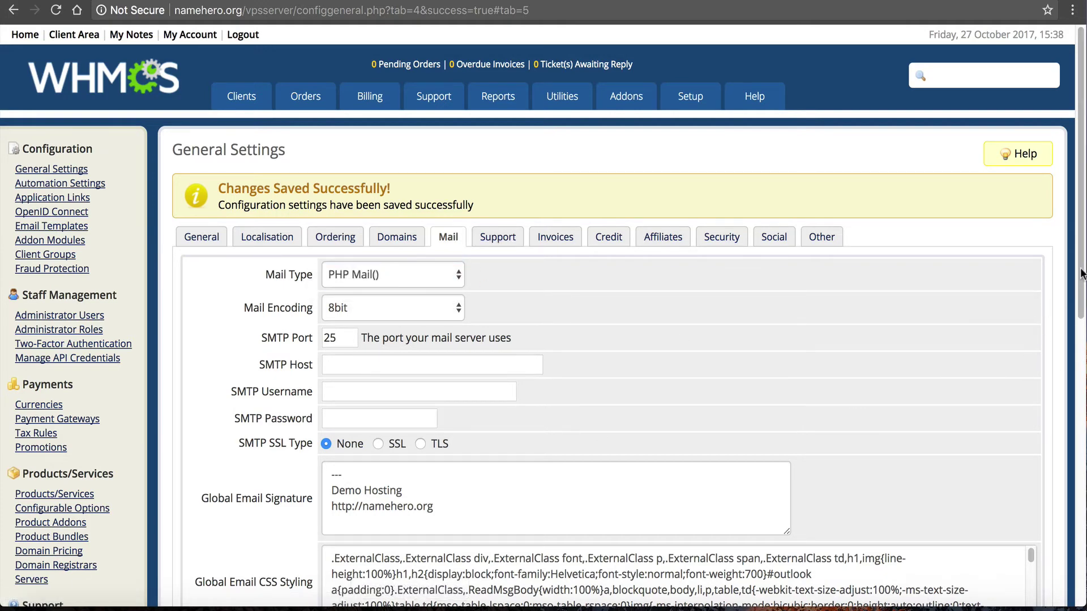
{"action": "scroll", "coordinate": [1082, 275], "scroll_direction": "down", "scroll_amount": 10}
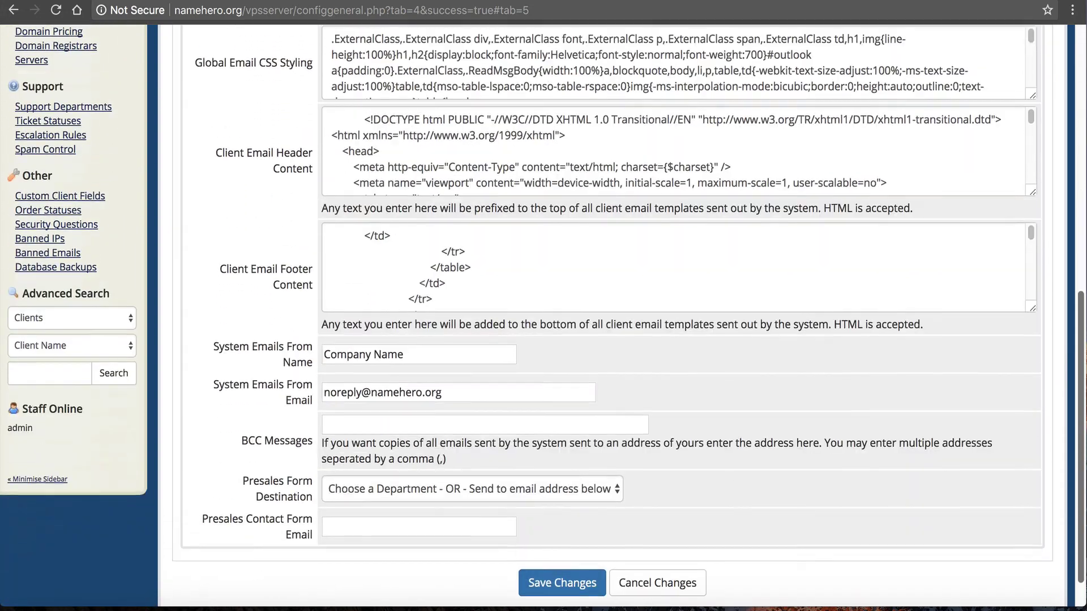
{"action": "left_click", "coordinate": [562, 583]}
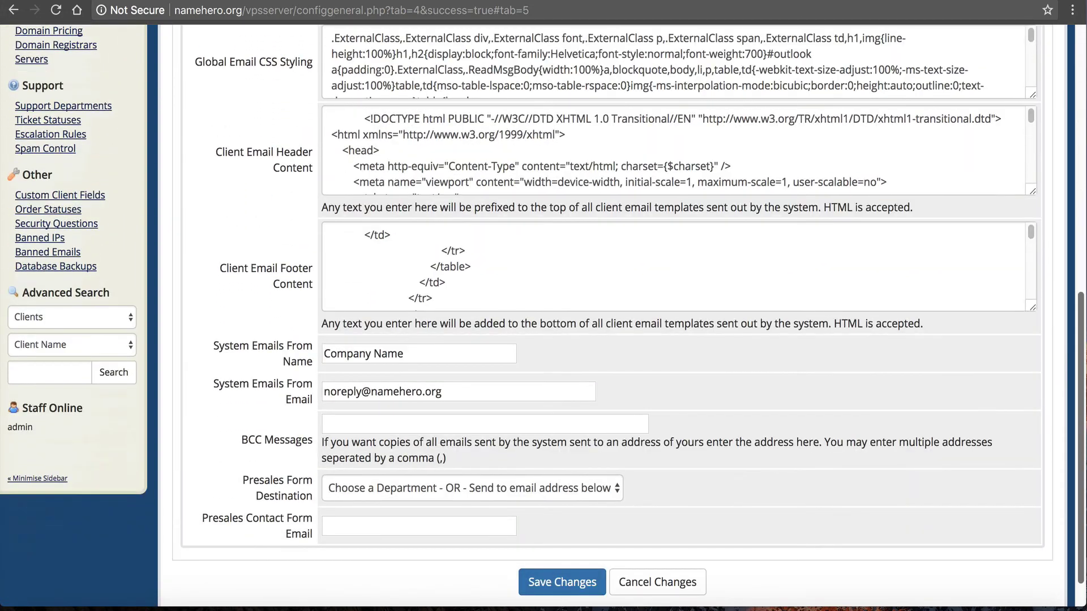
- Keep the WHMCS Built-in System support module on the Support tab
{"action": "left_click", "coordinate": [517, 136]}
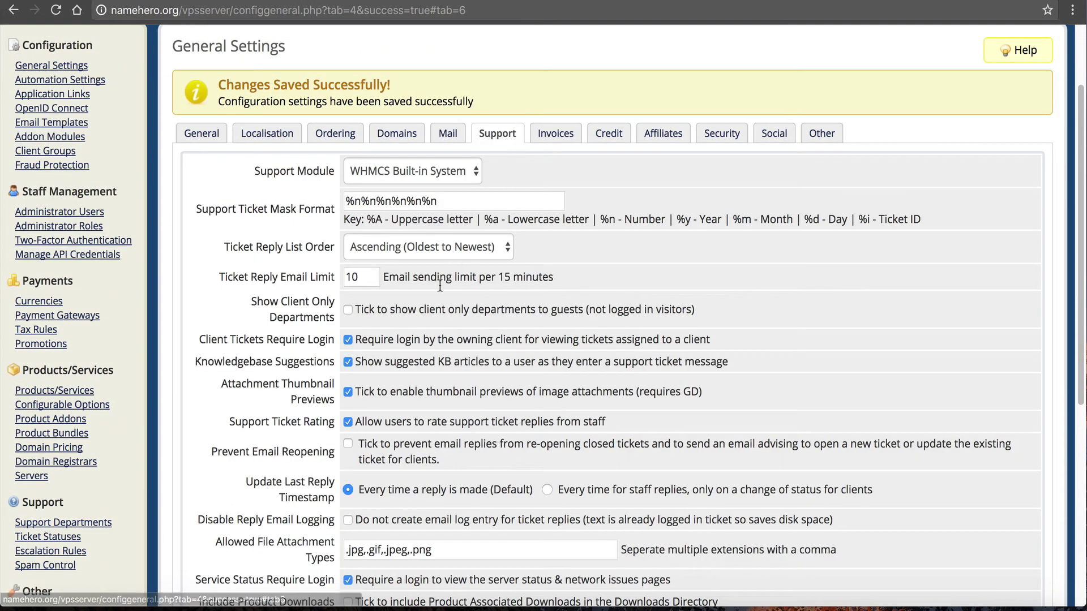
{"action": "left_click", "coordinate": [431, 171]}
{"action": "left_click", "coordinate": [541, 172]}
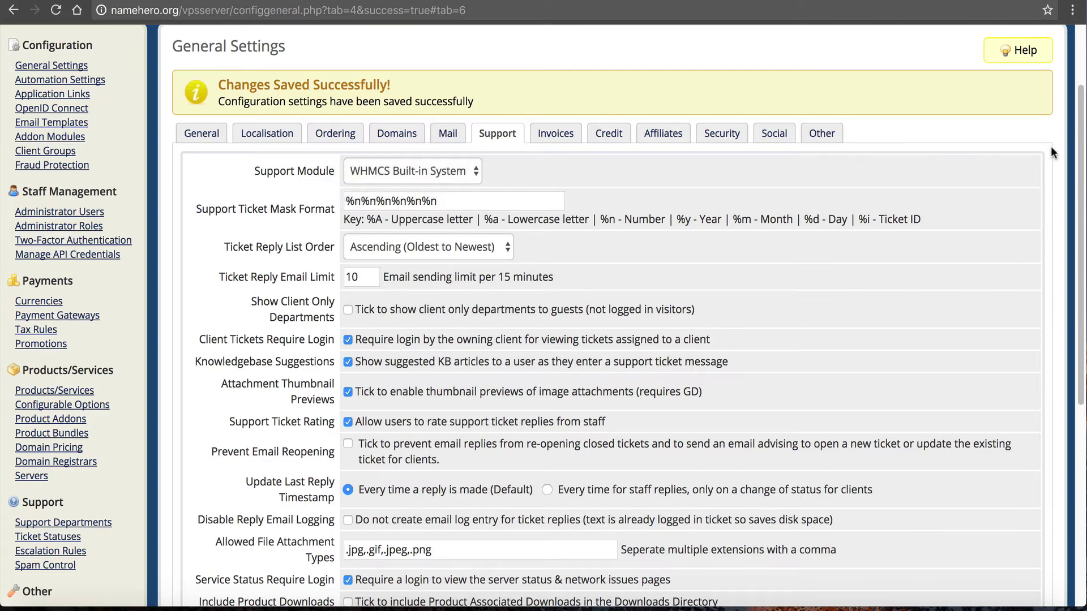
{"action": "scroll", "coordinate": [1044, 146], "scroll_direction": "down", "scroll_amount": 2}
{"action": "scroll", "coordinate": [670, 172], "scroll_direction": "up", "scroll_amount": 4}
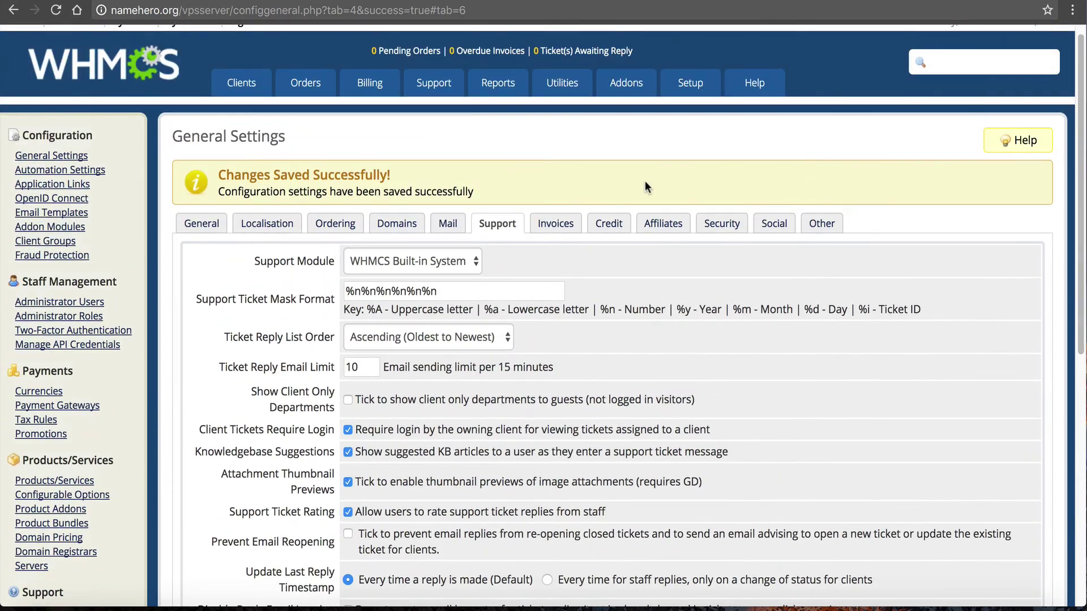
- Browse the Invoices, Credit, Affiliates, Security and Social tabs, ending on Other
{"action": "left_click", "coordinate": [555, 224]}
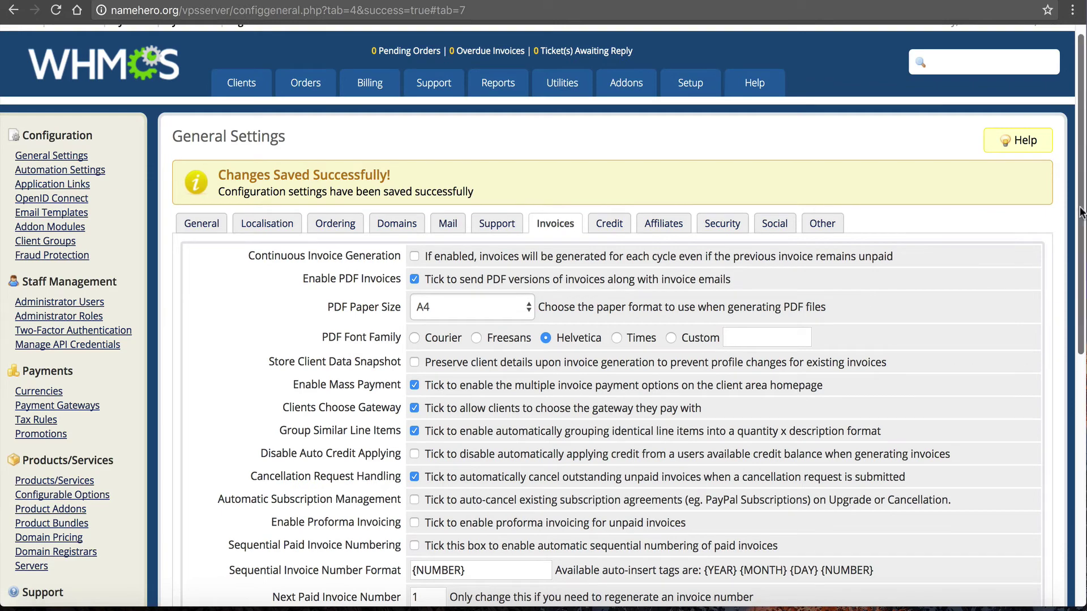
{"action": "scroll", "coordinate": [1080, 211], "scroll_direction": "up", "scroll_amount": 1}
{"action": "left_click", "coordinate": [611, 237]}
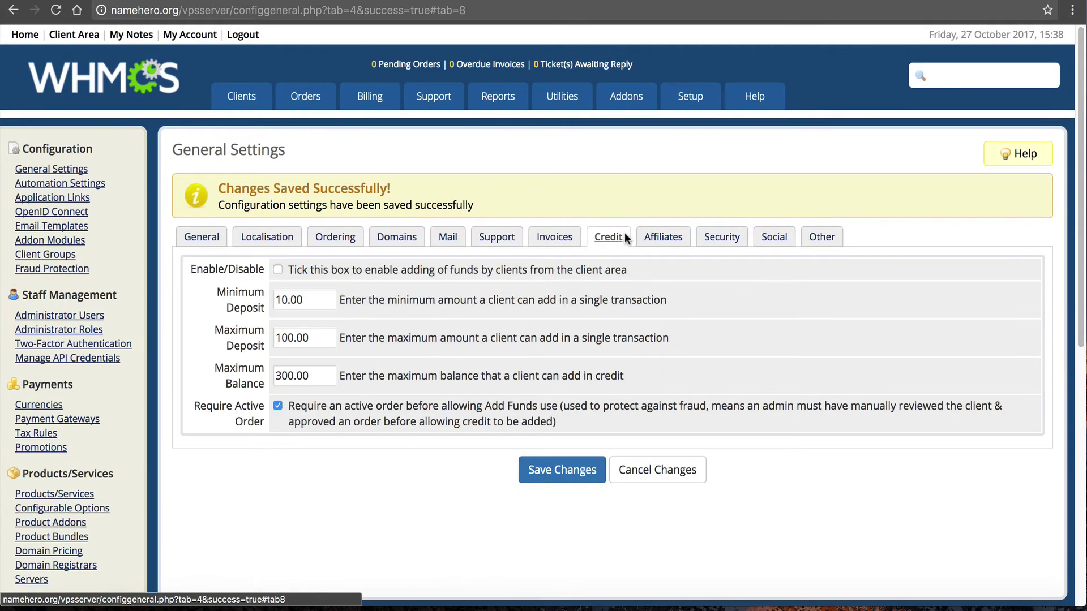
{"action": "left_click", "coordinate": [662, 237]}
{"action": "left_click", "coordinate": [736, 241]}
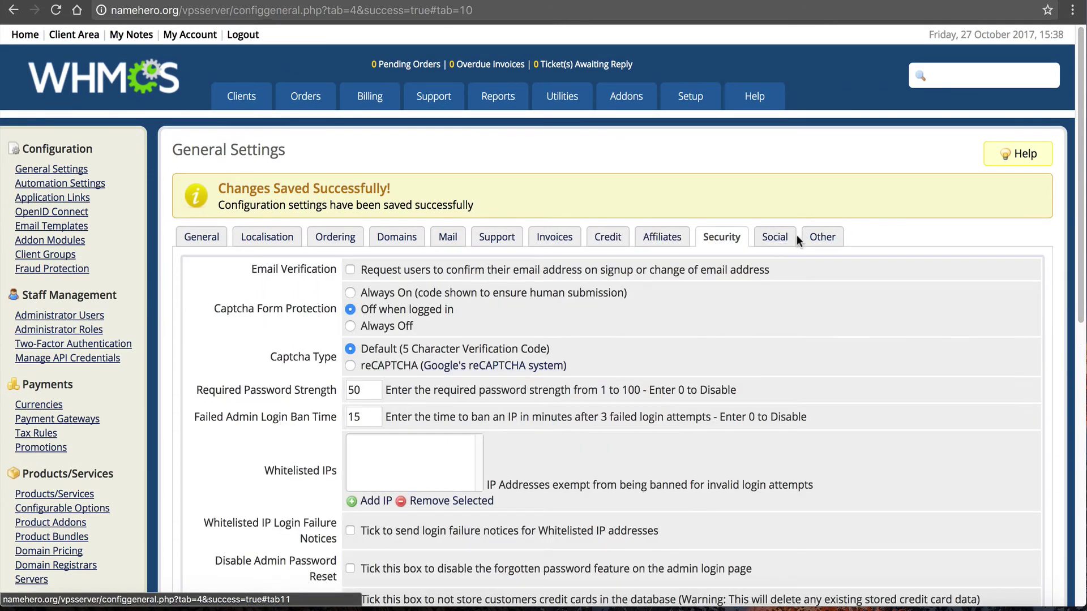
{"action": "left_click", "coordinate": [792, 237]}
{"action": "left_click", "coordinate": [830, 238]}
{"action": "left_click", "coordinate": [778, 242]}
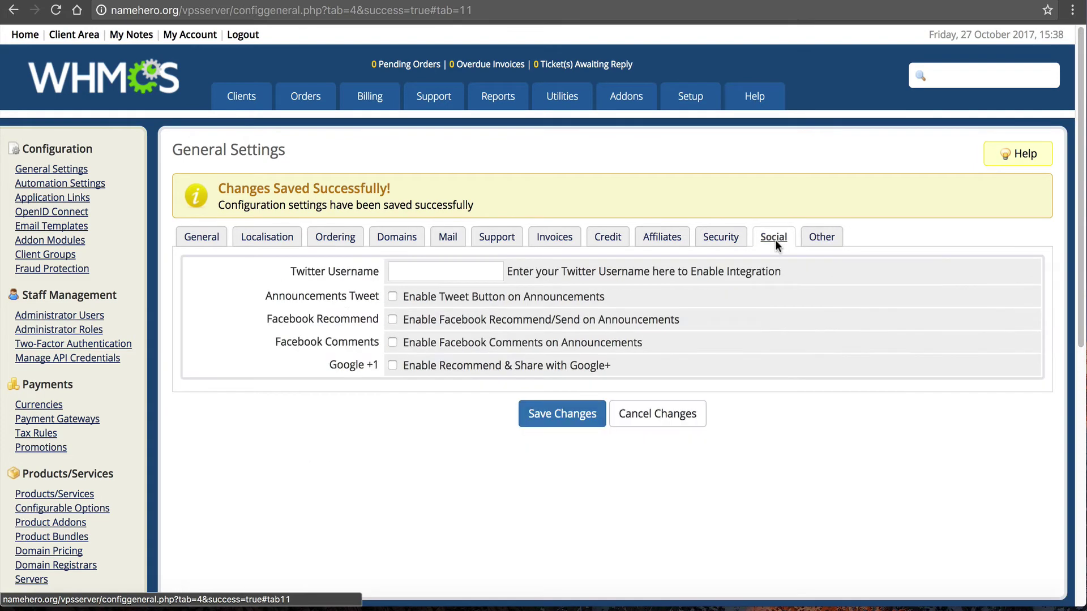
{"action": "left_click", "coordinate": [463, 272]}
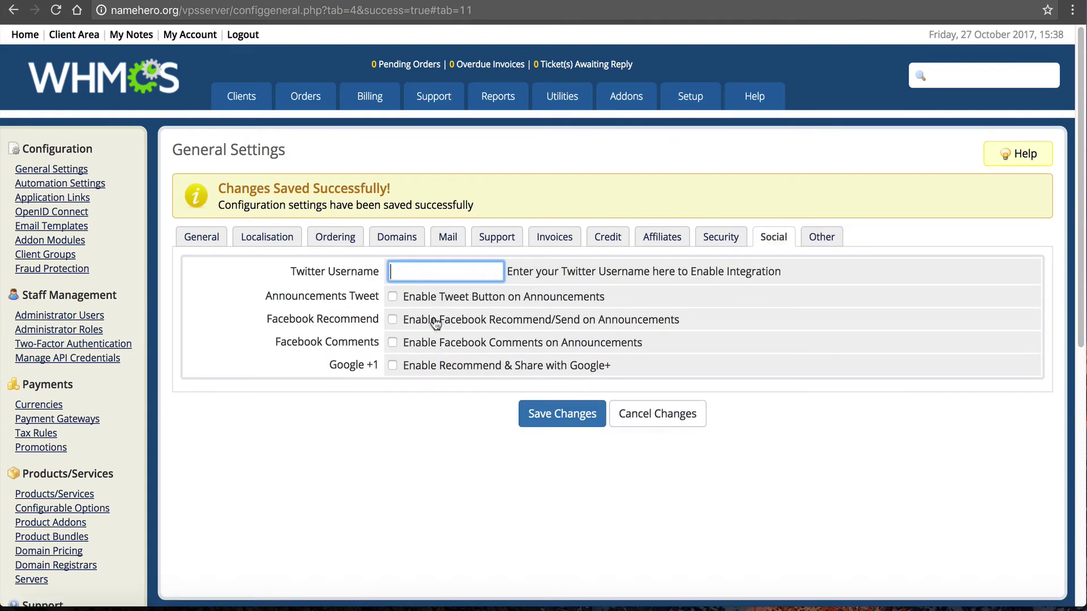
{"action": "left_click", "coordinate": [820, 245]}
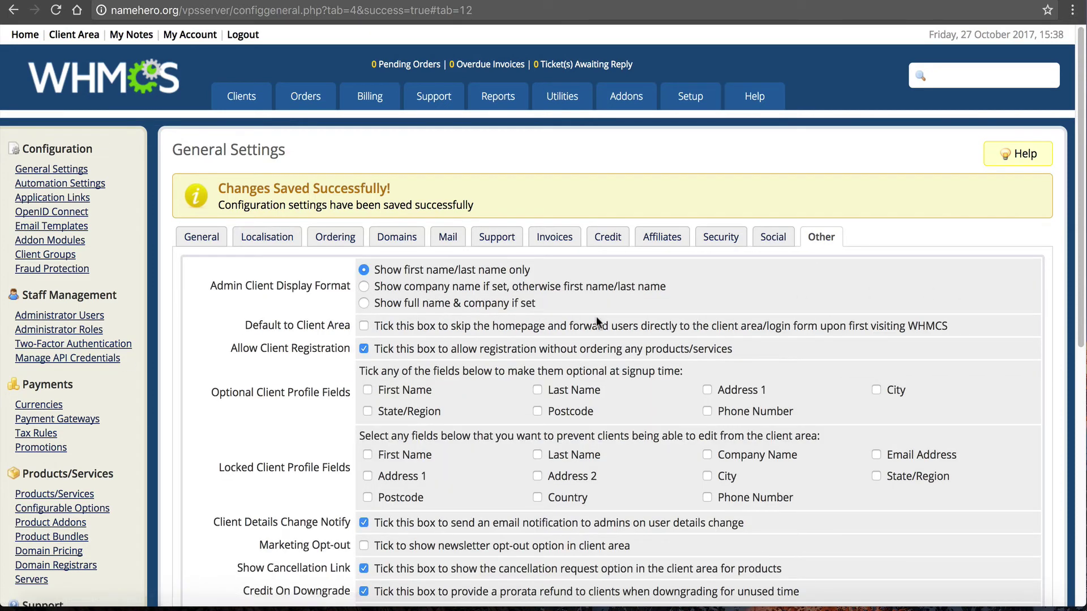
- Save the Other tab's client settings until Changes Saved Successfully appears
{"action": "left_click_drag", "start_coordinate": [1080, 258], "coordinate": [1079, 362]}
{"action": "left_click", "coordinate": [1078, 479]}
{"action": "left_click", "coordinate": [562, 344]}
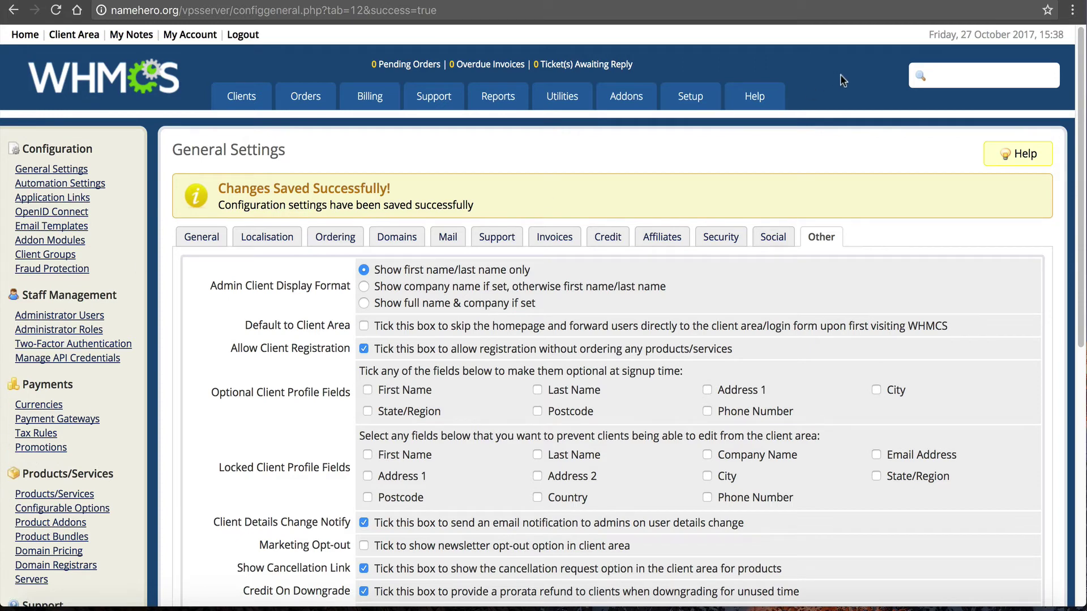
- Open WHMCS Products/Services, then filter WHM's tool search with 'pack'
{"action": "mouse_move", "coordinate": [690, 98]}
{"action": "mouse_move", "coordinate": [685, 238]}
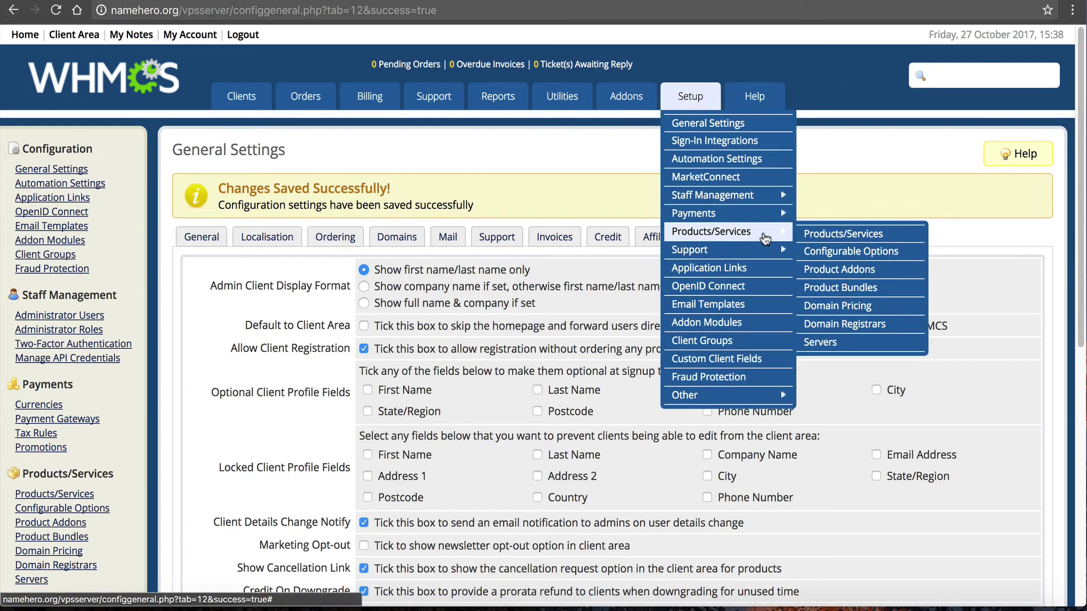
{"action": "left_click", "coordinate": [831, 241]}
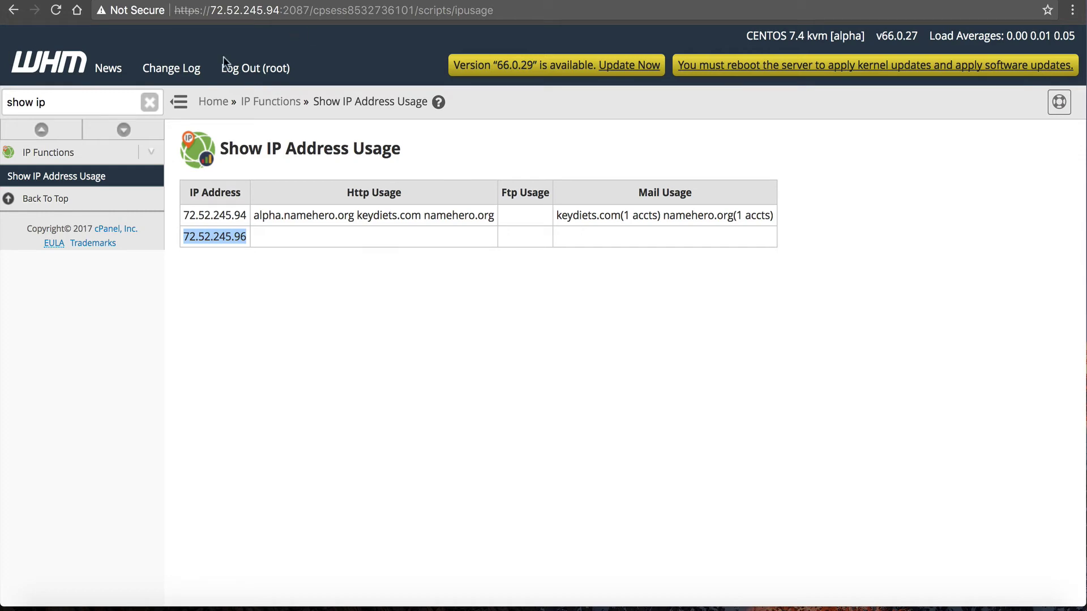
{"action": "left_click_drag", "start_coordinate": [125, 101], "coordinate": [3, 73]}
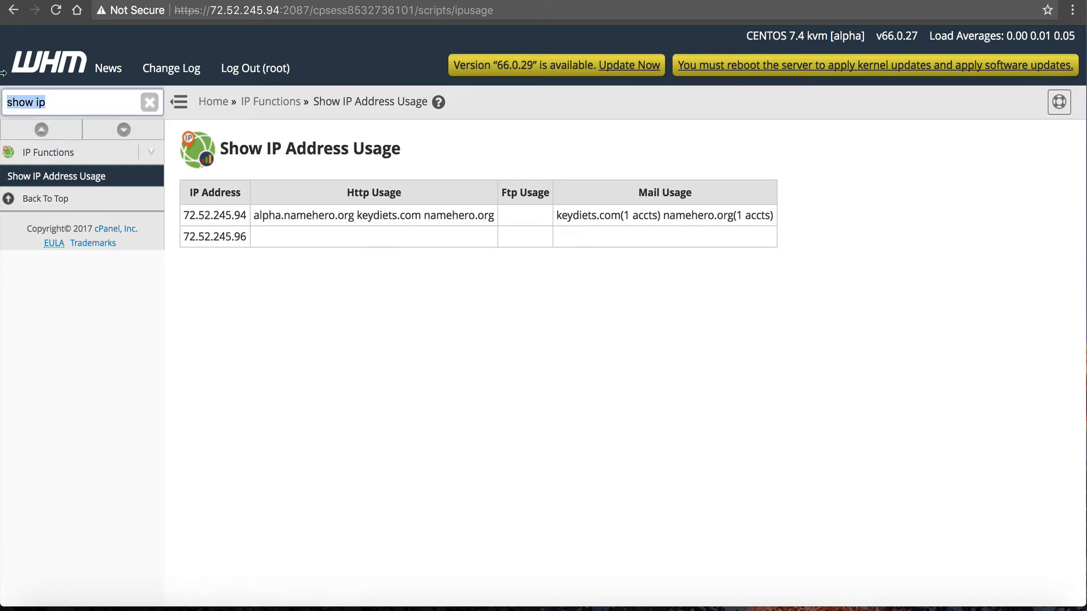
{"action": "type", "text": "pack"}
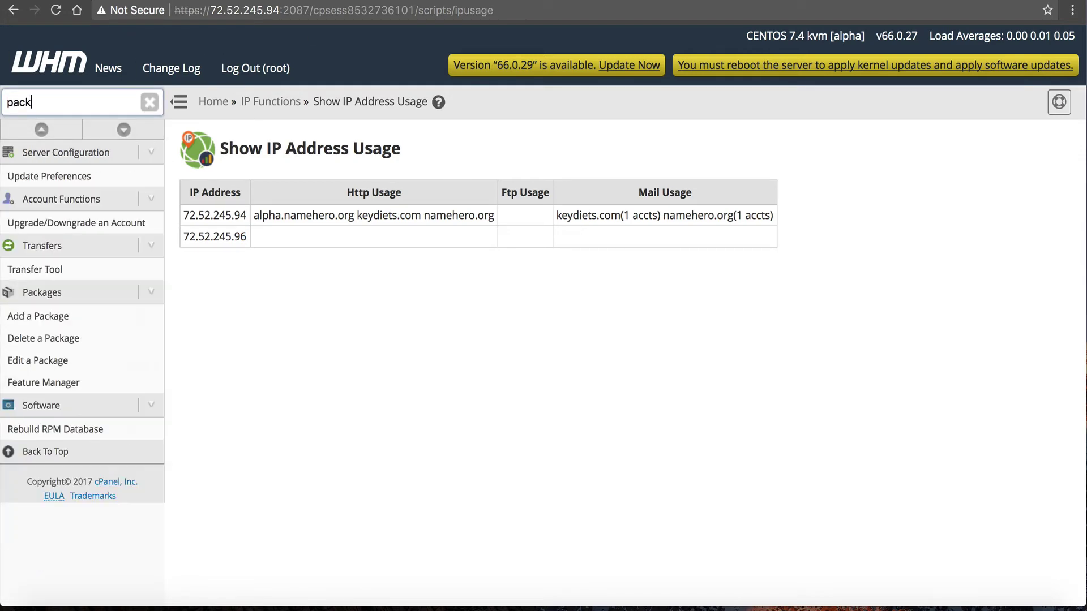
- Start a new WHM package named 'Basic'
{"action": "left_click", "coordinate": [23, 316]}
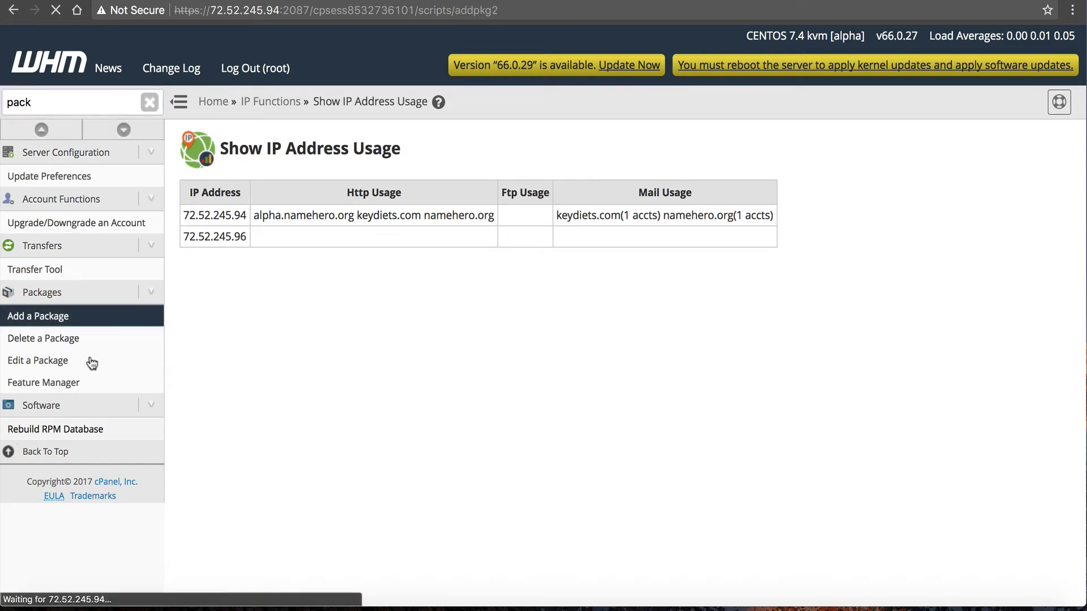
{"action": "left_click", "coordinate": [414, 277]}
{"action": "type", "text": "Basic"}
{"action": "left_click", "coordinate": [431, 291]}
{"action": "left_click", "coordinate": [359, 273]}
{"action": "left_click", "coordinate": [356, 321]}
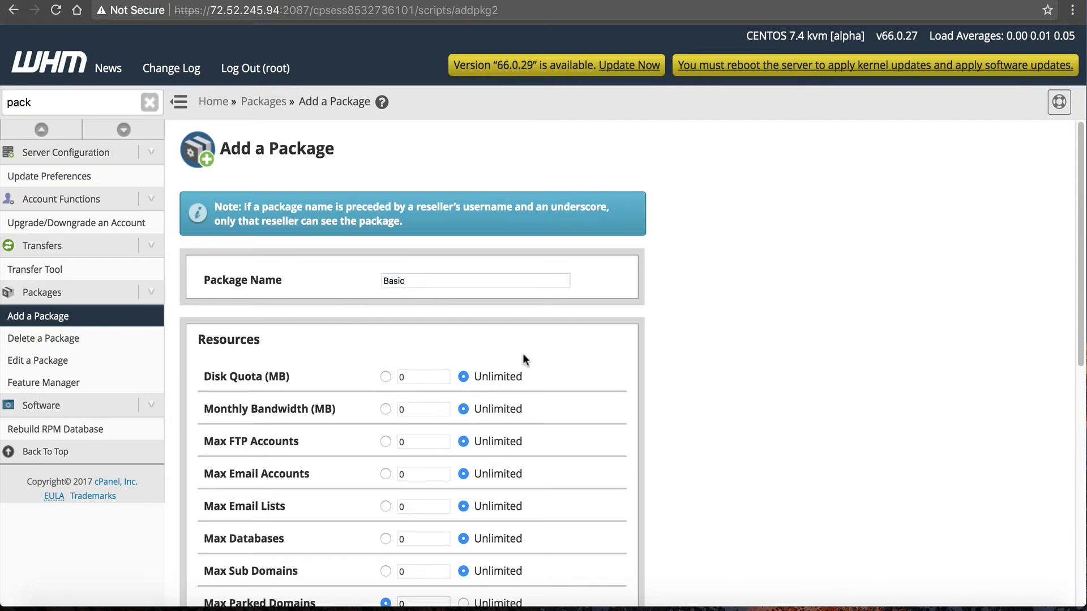
- Set disk quota 10000 MB, bandwidth 500000 MB, and unlimited parked and addon domains
{"action": "left_click", "coordinate": [414, 378]}
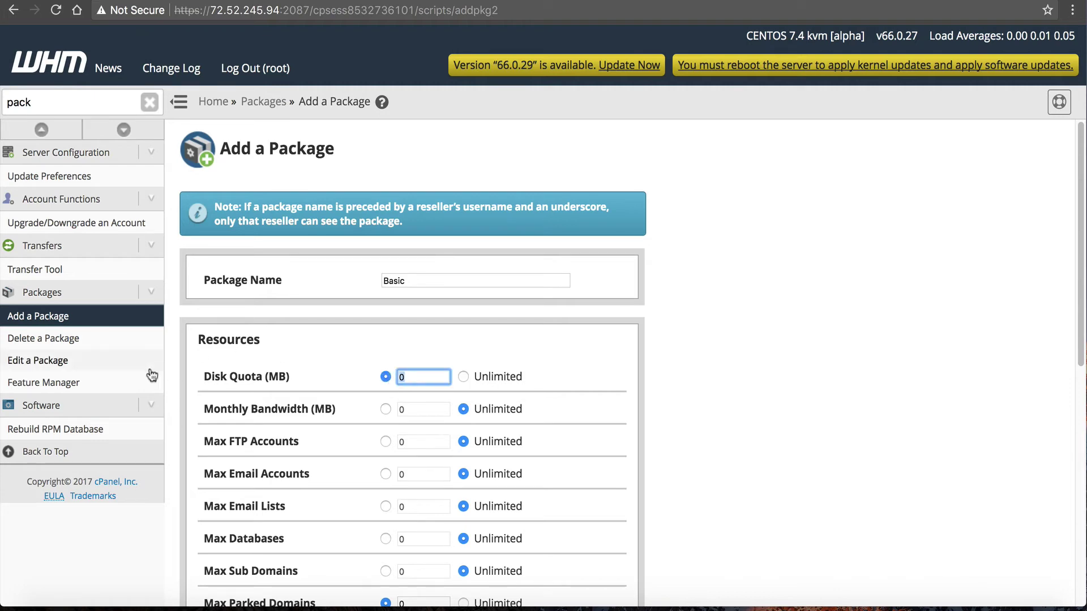
{"action": "type", "text": "10000"}
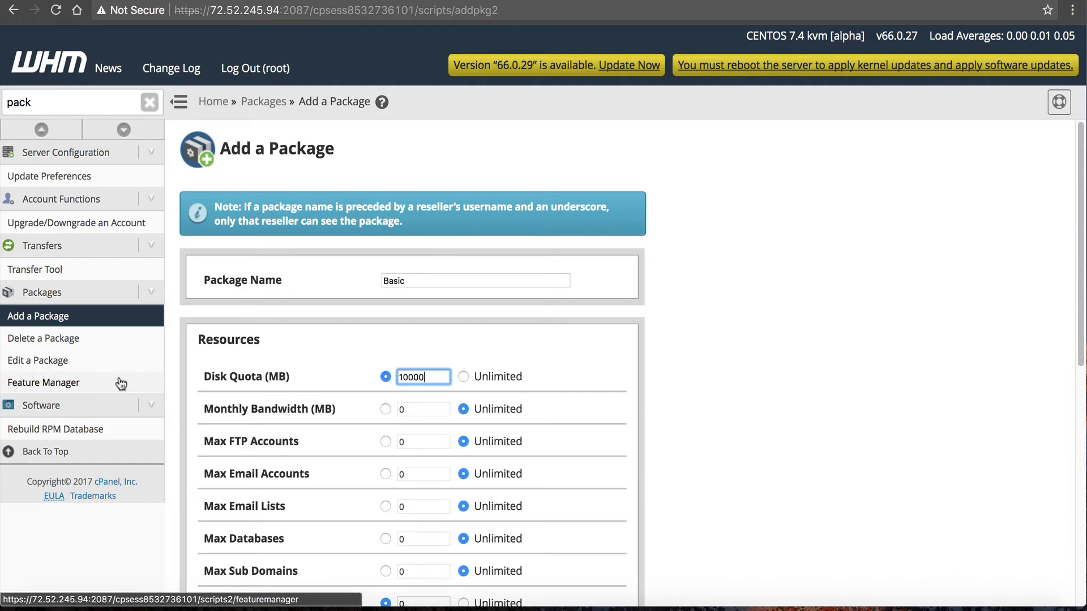
{"action": "left_click", "coordinate": [403, 410]}
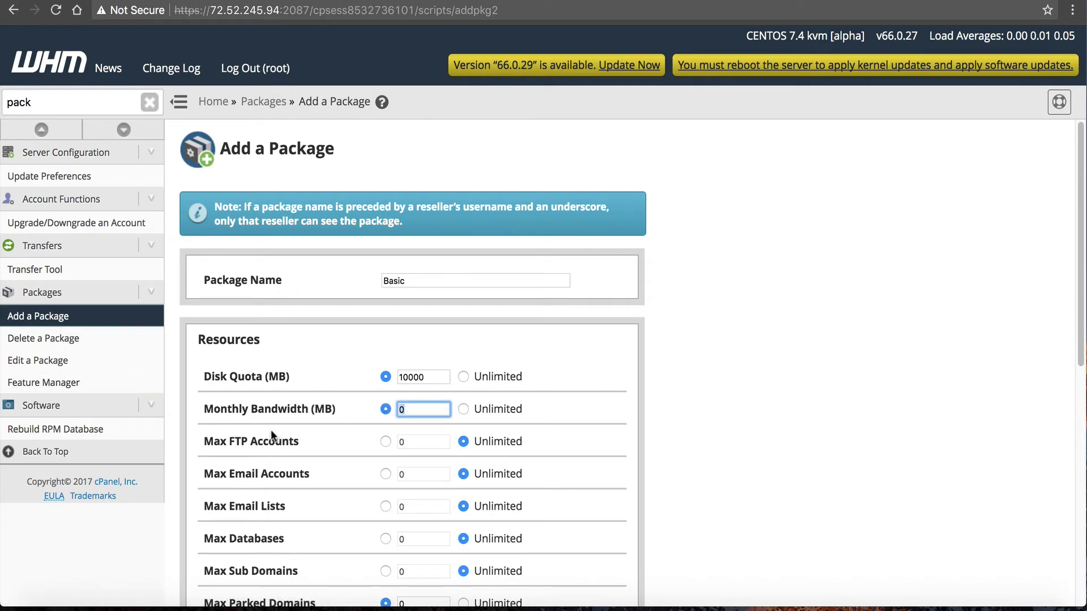
{"action": "type", "text": "500000"}
{"action": "scroll", "coordinate": [1080, 351], "scroll_direction": "down", "scroll_amount": 6}
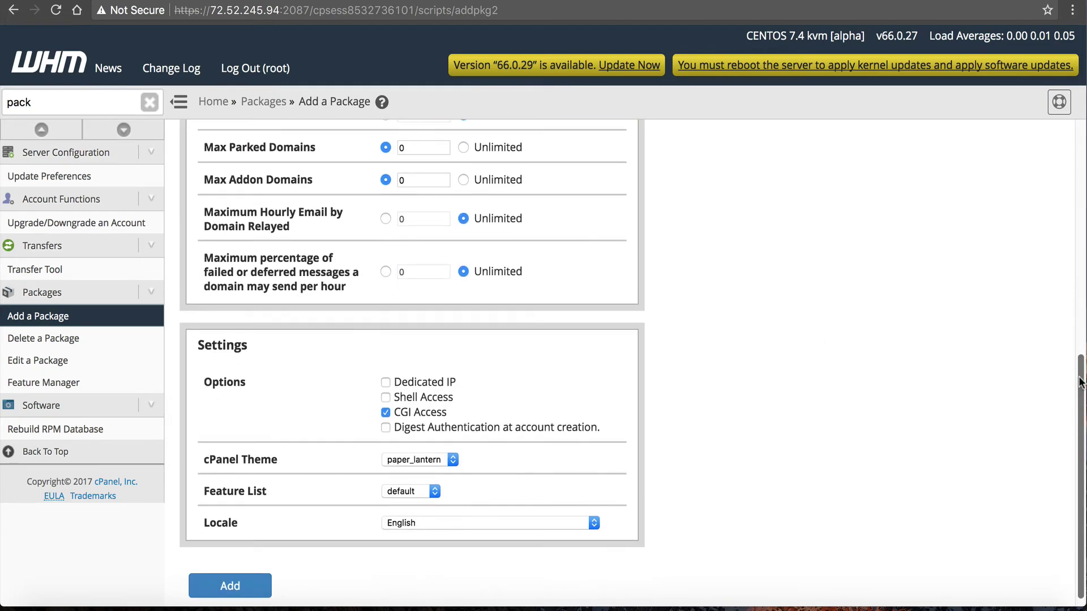
{"action": "scroll", "coordinate": [1080, 327], "scroll_direction": "up", "scroll_amount": 2}
{"action": "left_click", "coordinate": [463, 377]}
{"action": "left_click", "coordinate": [464, 410]}
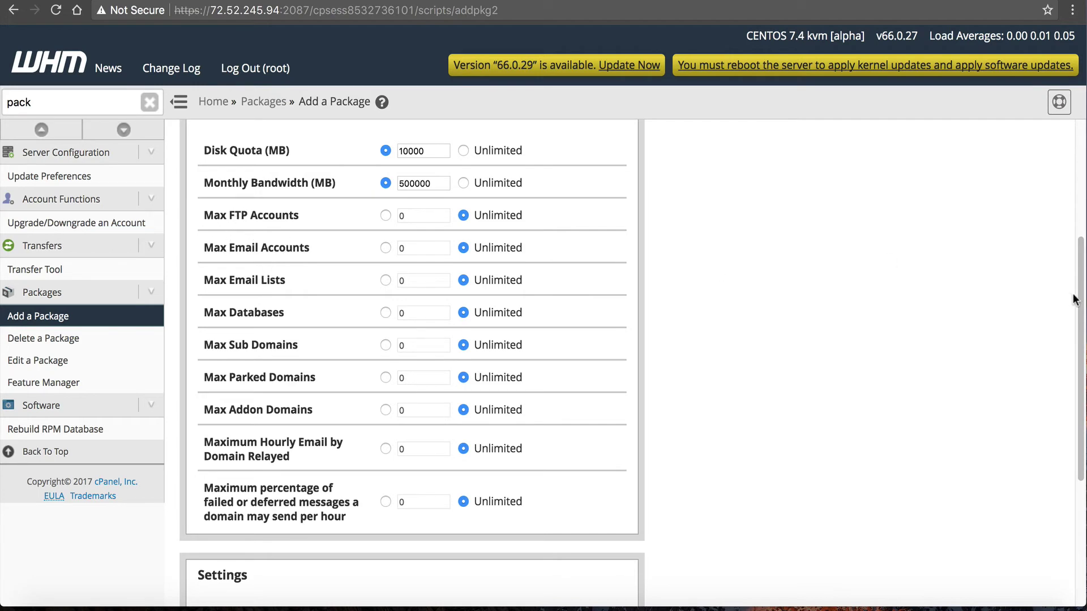
- Keep paper_lantern as the cPanel theme and add the Basic package
{"action": "scroll", "coordinate": [1082, 287], "scroll_direction": "down", "scroll_amount": 3}
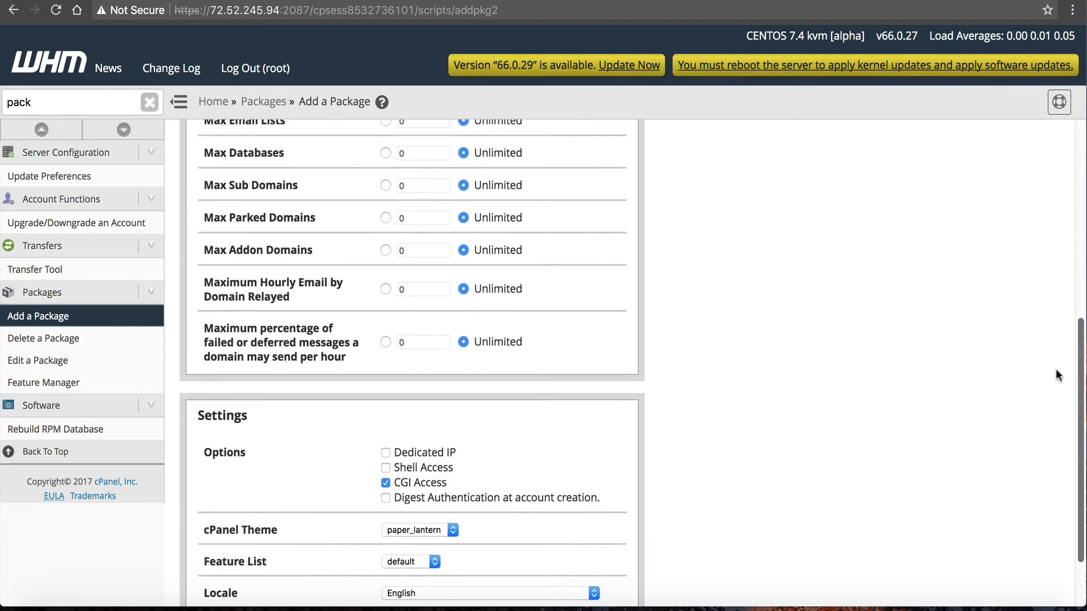
{"action": "scroll", "coordinate": [1055, 368], "scroll_direction": "up", "scroll_amount": 4}
{"action": "scroll", "coordinate": [1062, 362], "scroll_direction": "down", "scroll_amount": 5}
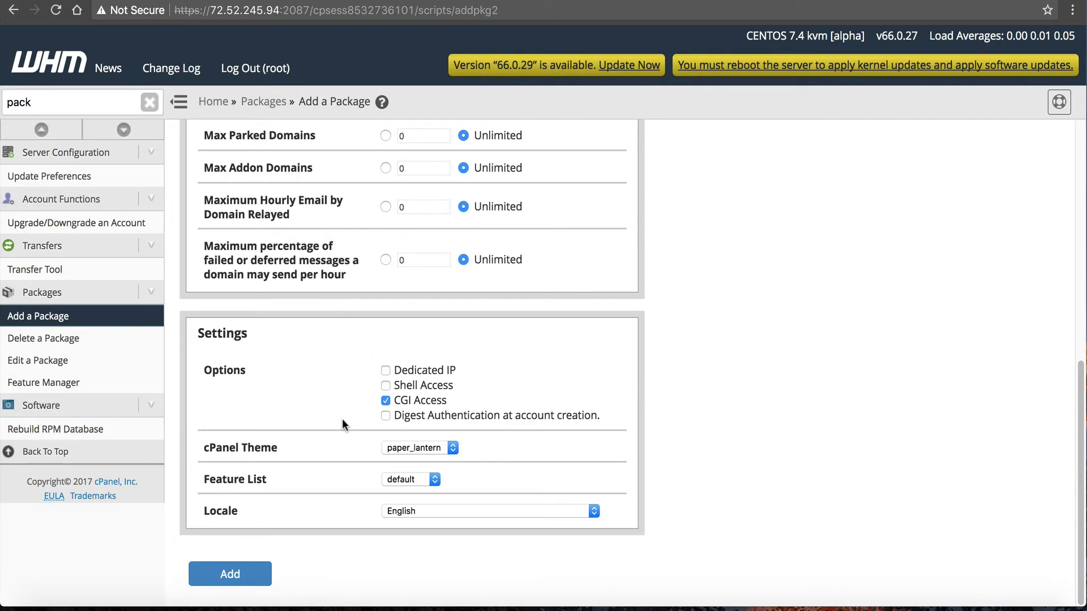
{"action": "left_click_drag", "start_coordinate": [403, 371], "coordinate": [418, 392]}
{"action": "left_click", "coordinate": [437, 444]}
{"action": "left_click", "coordinate": [437, 447]}
{"action": "left_click", "coordinate": [230, 574]}
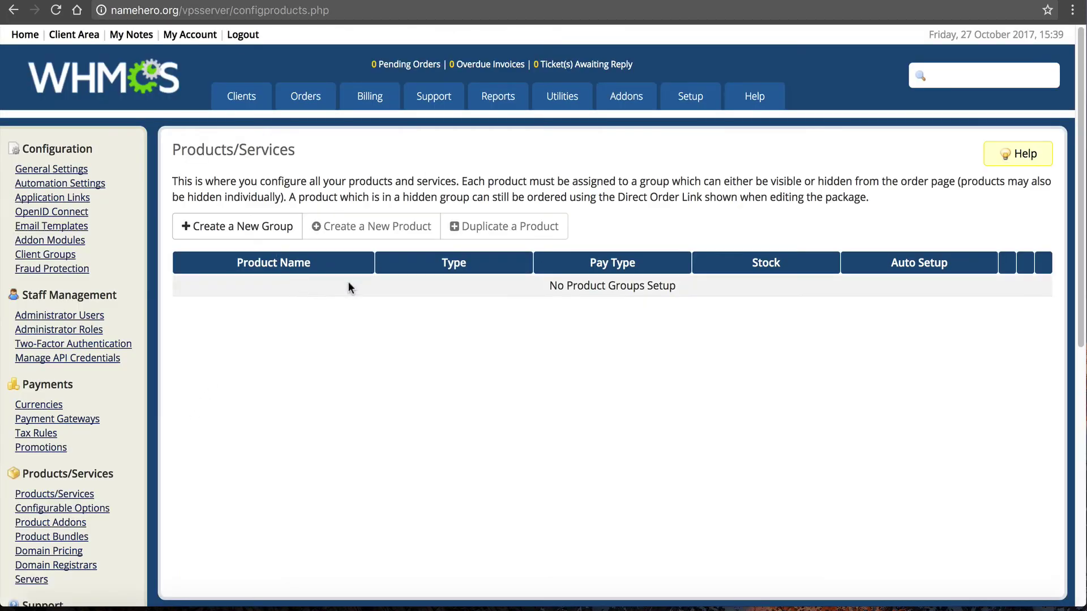
- Add and save a product group named 'Shared Hosting', headline 'Select Your Perfect Plan', tagline 'Best WordPress Web Hosting'
{"action": "left_click", "coordinate": [243, 227]}
{"action": "left_click", "coordinate": [437, 224]}
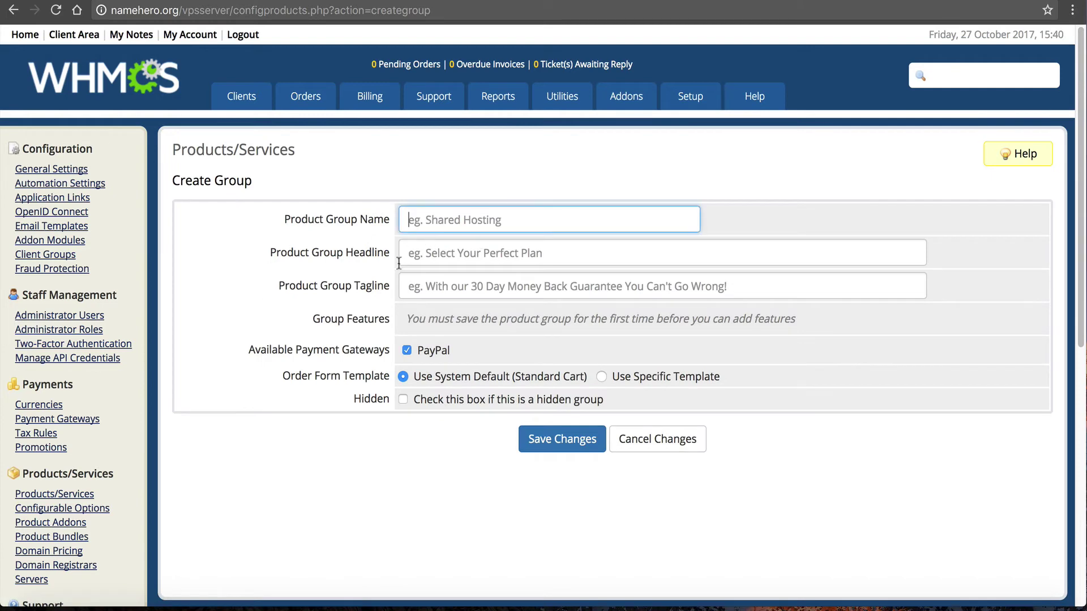
{"action": "type", "text": "Shared Hostr"}
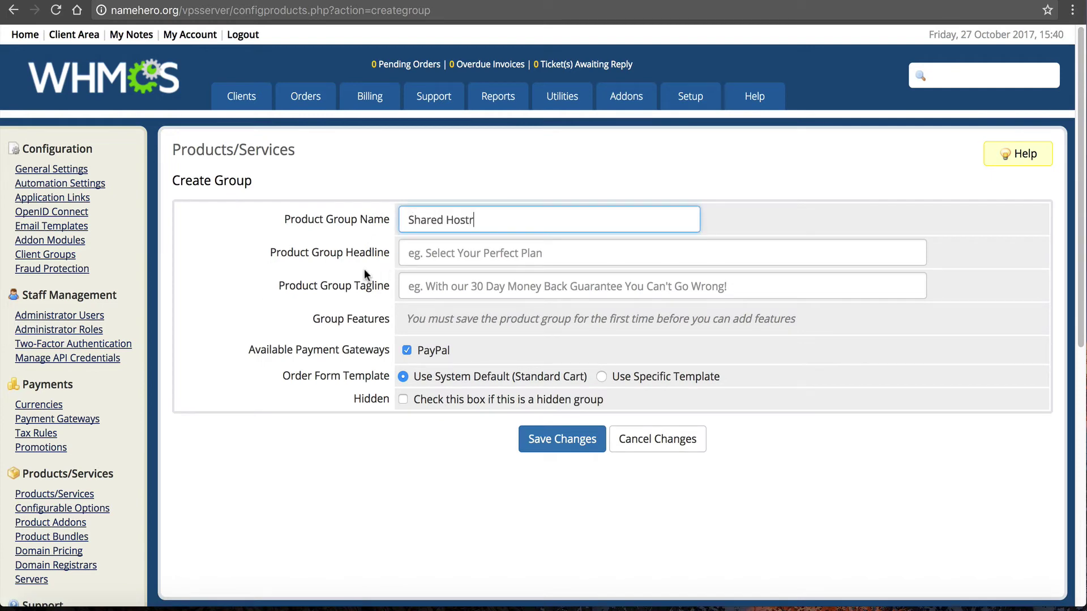
{"action": "key", "text": "BackSpace"}
{"action": "type", "text": "ing"}
{"action": "key", "text": "Tab"}
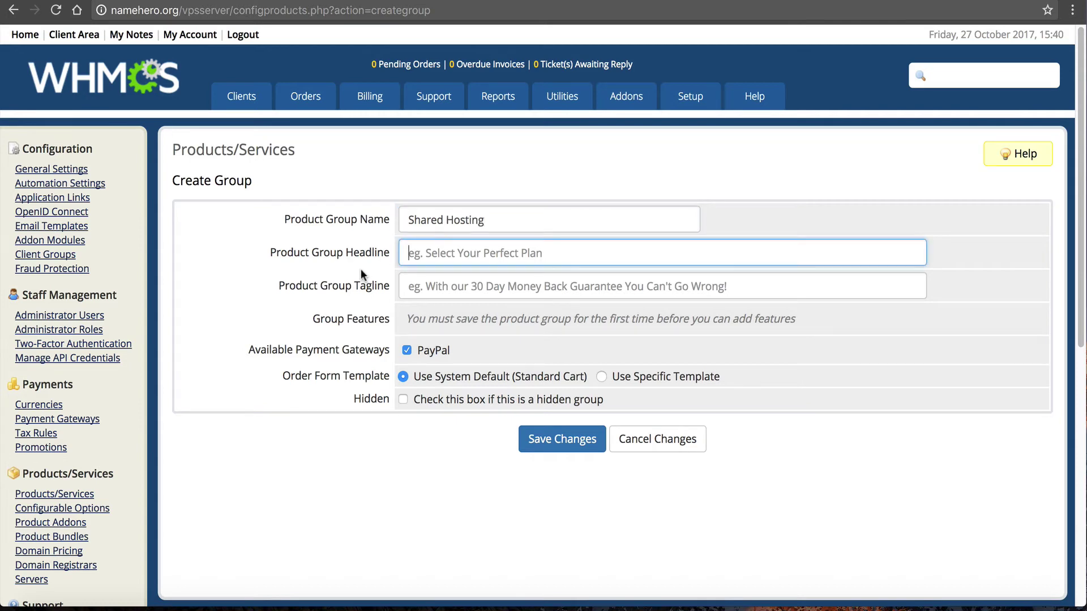
{"action": "type", "text": "Select y our"}
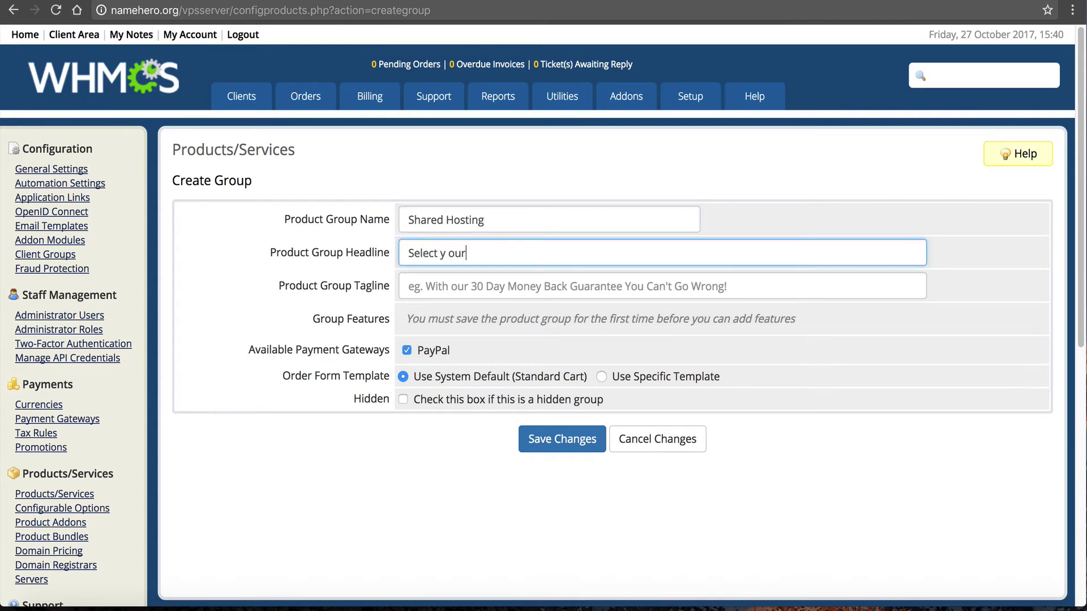
{"action": "type", "text": "Your Perfect Plan"}
{"action": "key", "text": "Tab"}
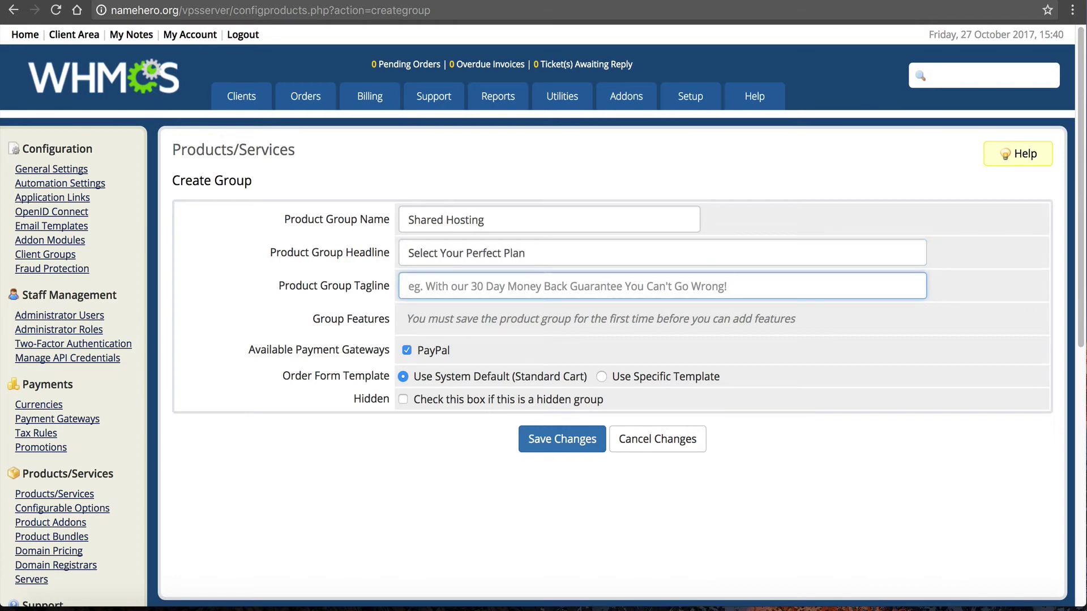
{"action": "type", "text": "Best WordPress Web Hosting"}
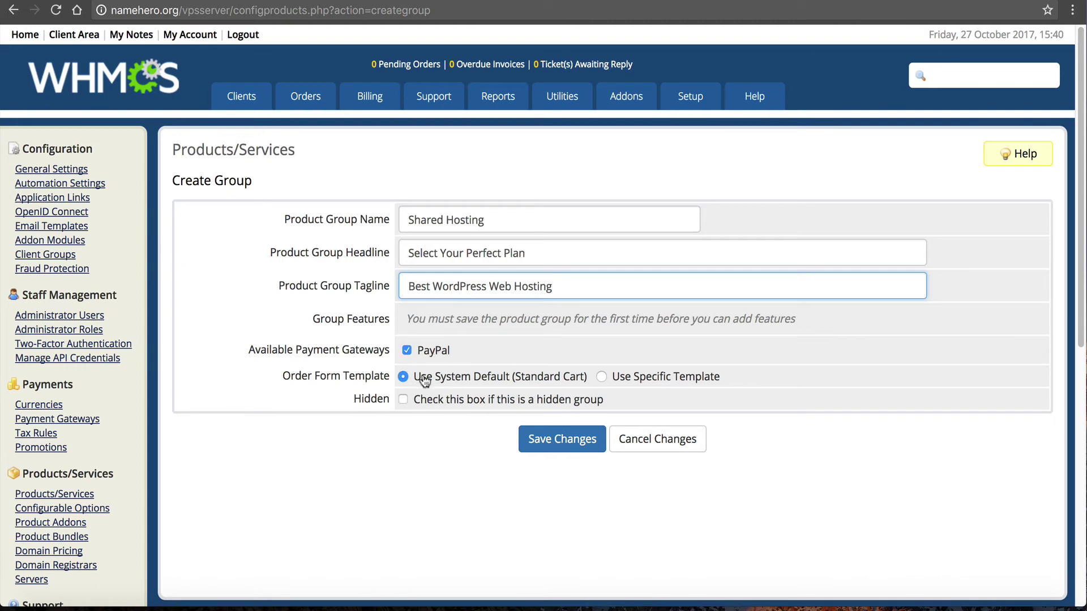
{"action": "left_click", "coordinate": [535, 448]}
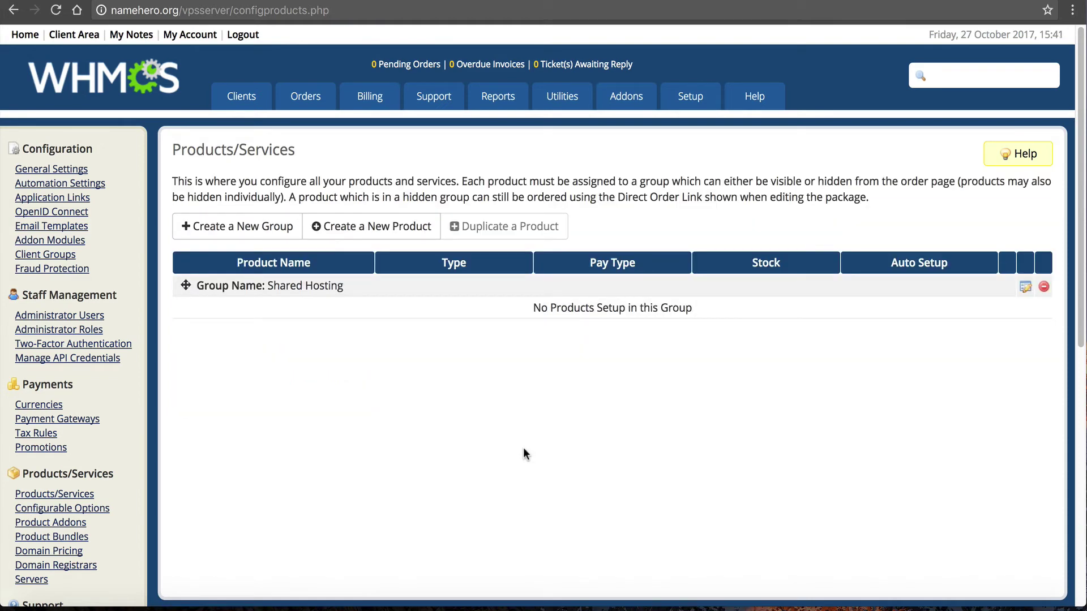
- Add a Hosting Account product named 'Basic' under the Shared Hosting group and continue to its settings
{"action": "left_click", "coordinate": [339, 241]}
{"action": "left_click", "coordinate": [341, 216]}
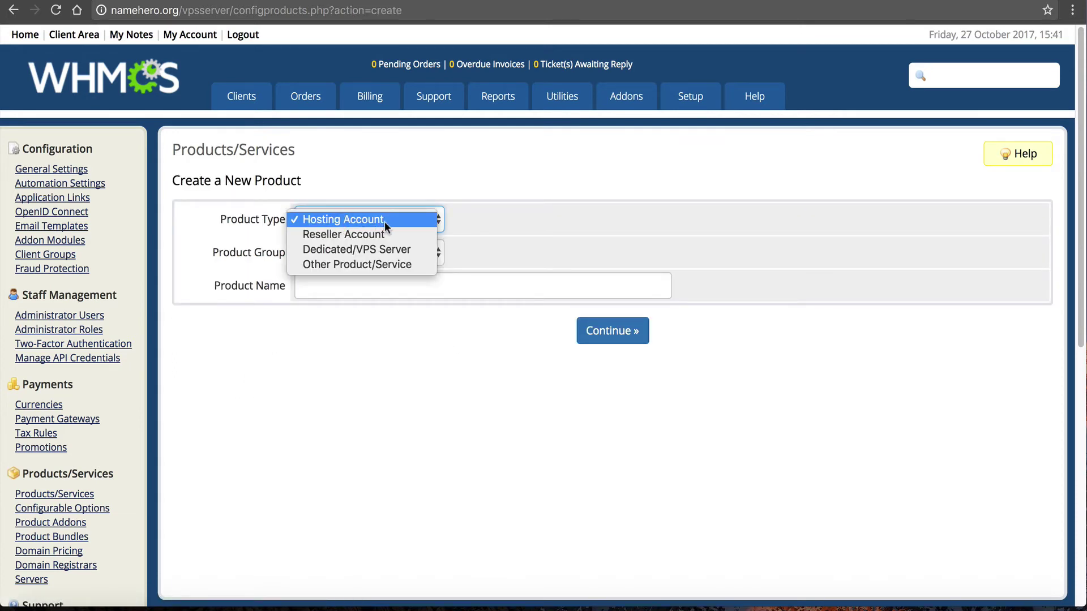
{"action": "left_click", "coordinate": [447, 222]}
{"action": "left_click", "coordinate": [311, 219]}
{"action": "left_click", "coordinate": [226, 228]}
{"action": "left_click", "coordinate": [380, 252]}
{"action": "left_click", "coordinate": [380, 252]}
{"action": "left_click", "coordinate": [465, 293]}
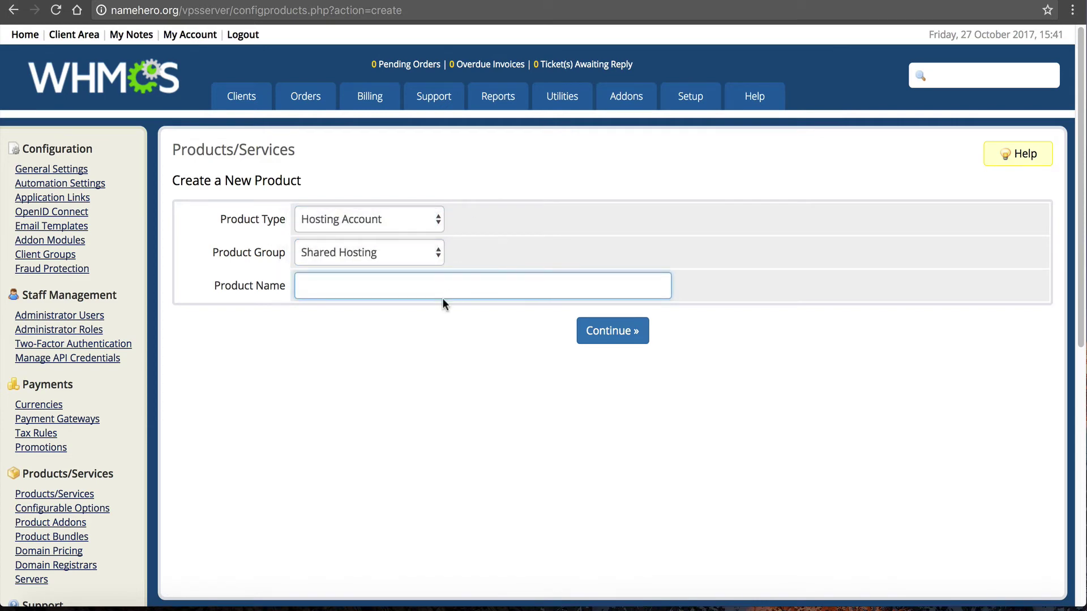
{"action": "type", "text": "Basic"}
{"action": "left_click", "coordinate": [634, 338]}
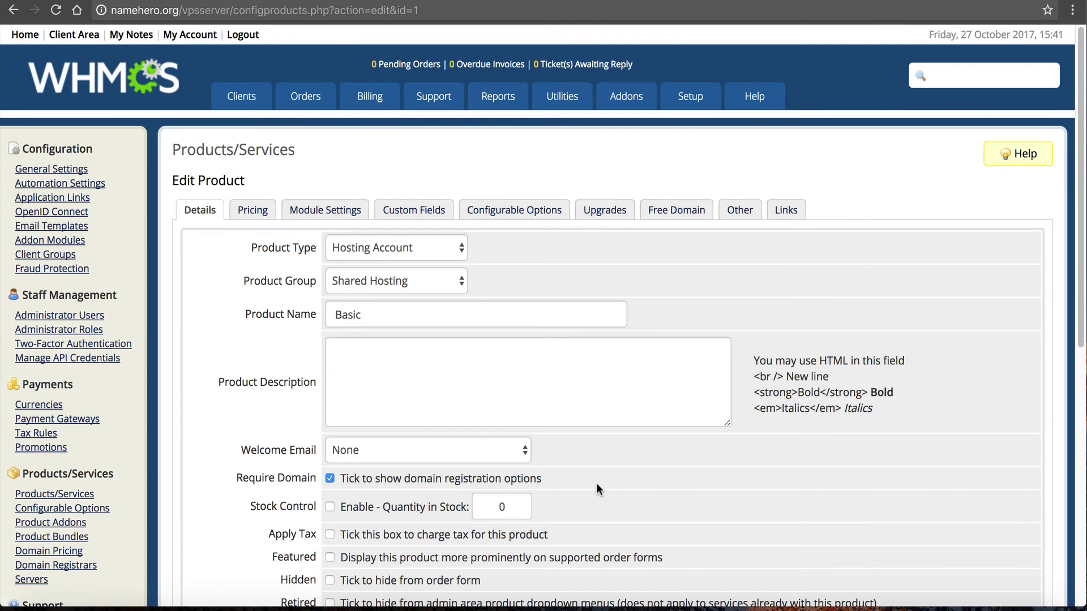
- Type '10GB Disk Space<br/>' and a '500GB Bandwidth' line into Basic's product description
{"action": "left_click", "coordinate": [599, 361]}
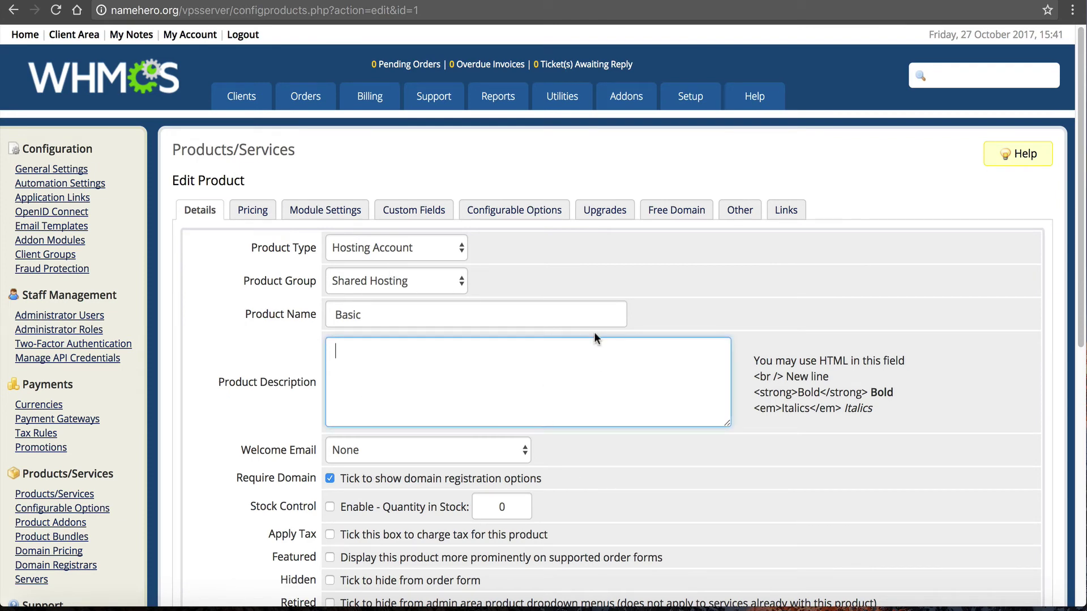
{"action": "type", "text": "10GB Disk Space"}
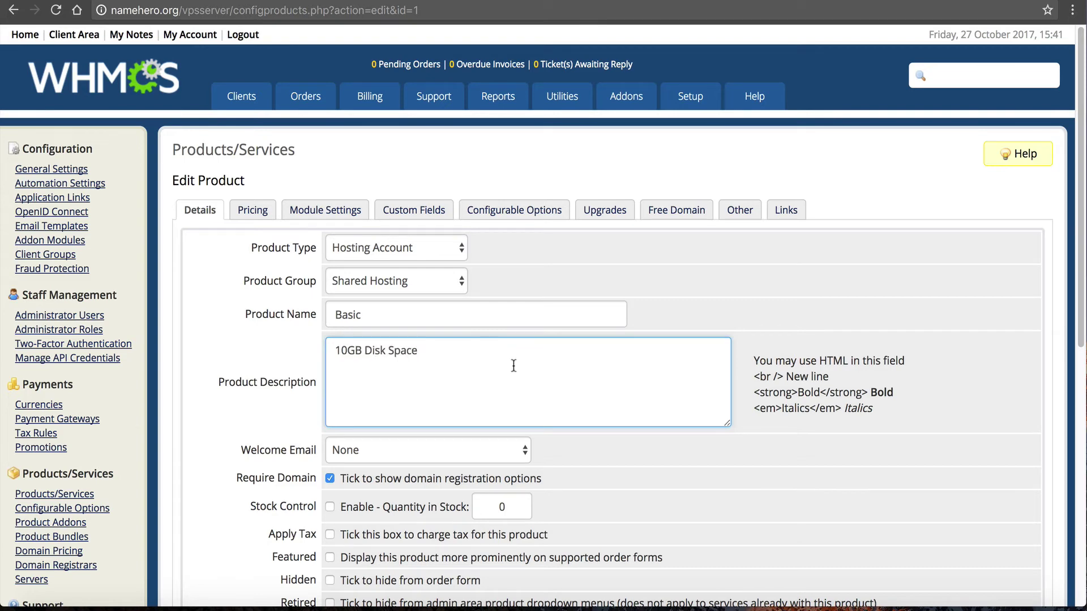
{"action": "type", "text": "<br/>"}
{"action": "left_click_drag", "start_coordinate": [753, 376], "coordinate": [774, 377]}
{"action": "left_click", "coordinate": [528, 374]}
{"action": "key", "text": "Return"}
{"action": "type", "text": "500GB Bandwidth<bt"}
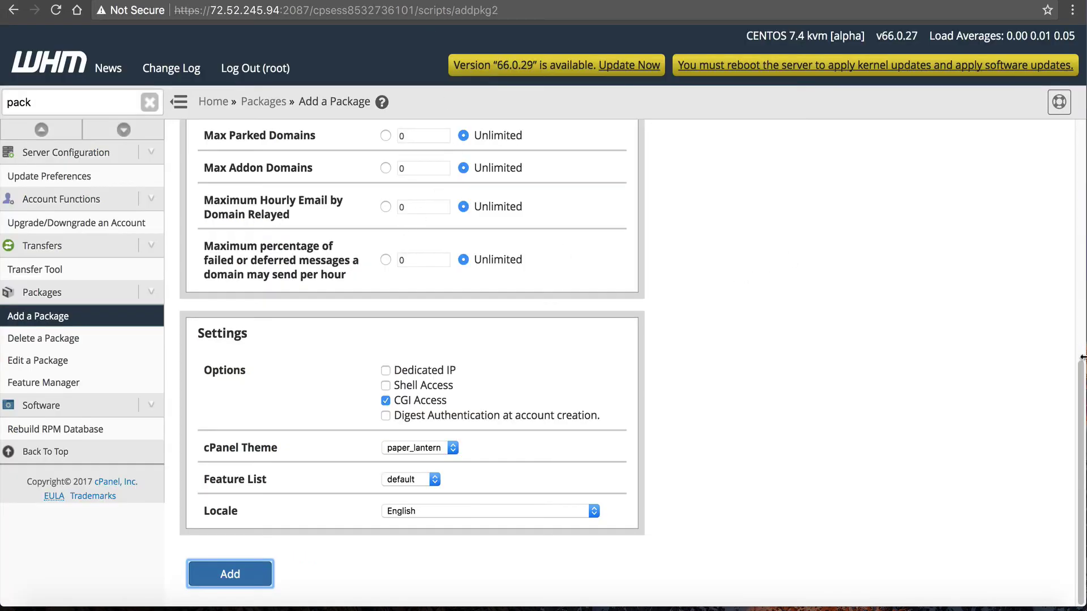
- Select the Max FTP Accounts through Max Addon Domains rows on WHM's Add a Package form and copy them
{"action": "left_click_drag", "start_coordinate": [1078, 383], "coordinate": [1073, 222]}
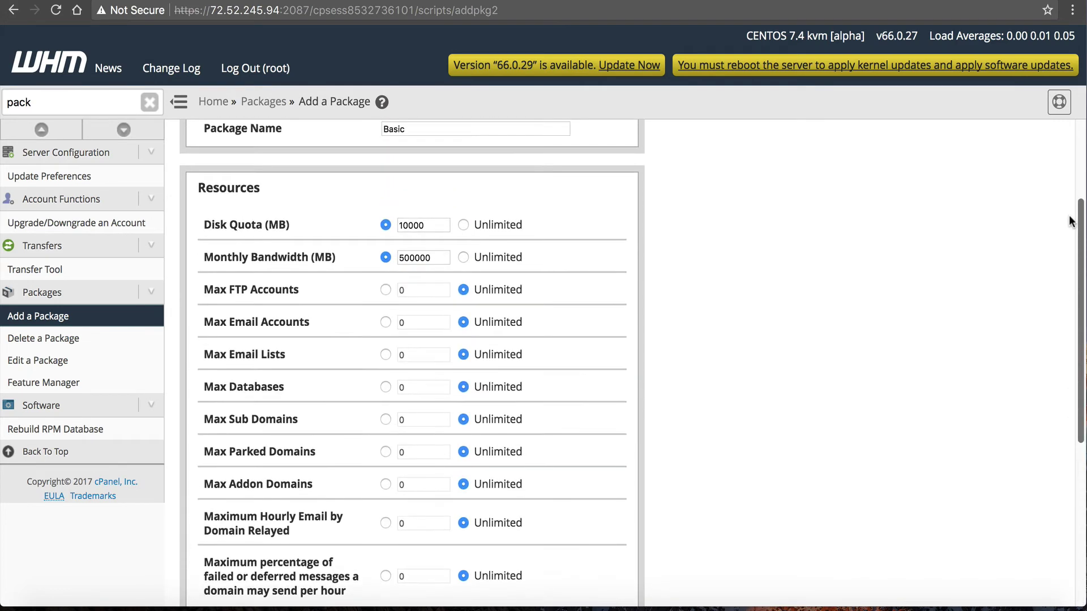
{"action": "left_click_drag", "start_coordinate": [200, 286], "coordinate": [521, 391]}
{"action": "right_click", "coordinate": [521, 390]}
{"action": "left_click", "coordinate": [554, 421]}
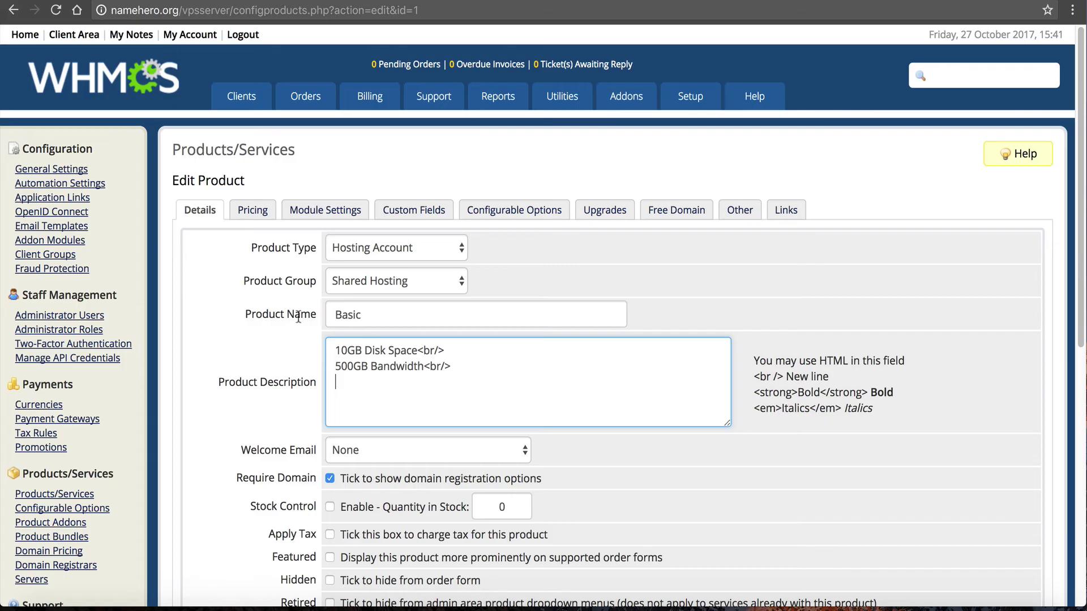
- Paste the WHM limits into the description, reformat Max FTP Accounts as Unlimited, and enlarge the textarea
{"action": "right_click", "coordinate": [376, 382]}
{"action": "left_click", "coordinate": [346, 383]}
{"action": "key", "text": "ctrl+v"}
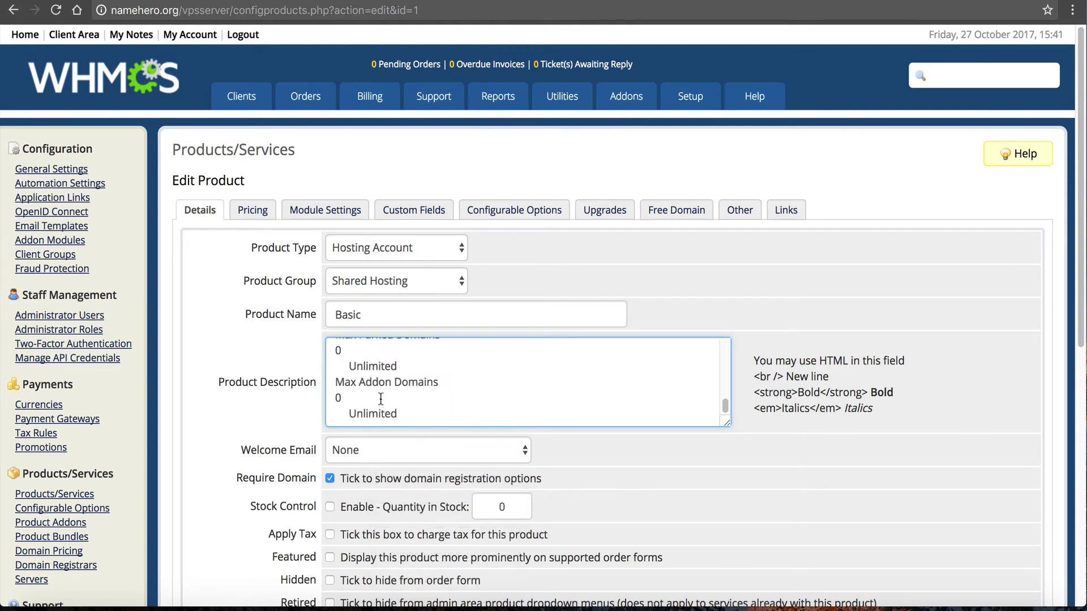
{"action": "scroll", "coordinate": [397, 413], "scroll_direction": "up", "scroll_amount": 10}
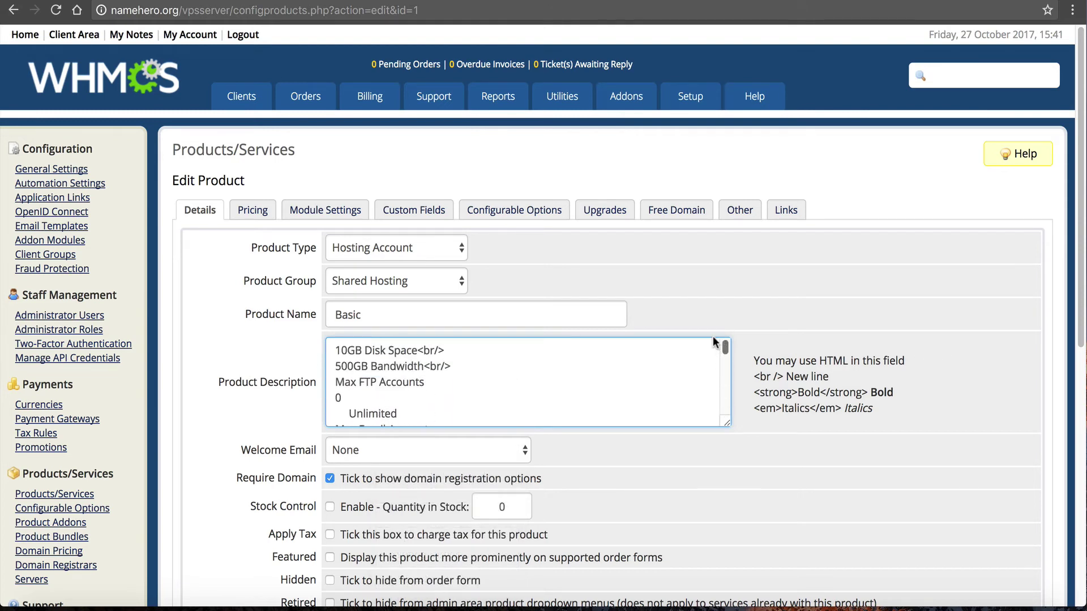
{"action": "left_click_drag", "start_coordinate": [344, 413], "coordinate": [335, 398]}
{"action": "key", "text": "BackSpace"}
{"action": "key", "text": "BackSpace"}
{"action": "key", "text": "Tab"}
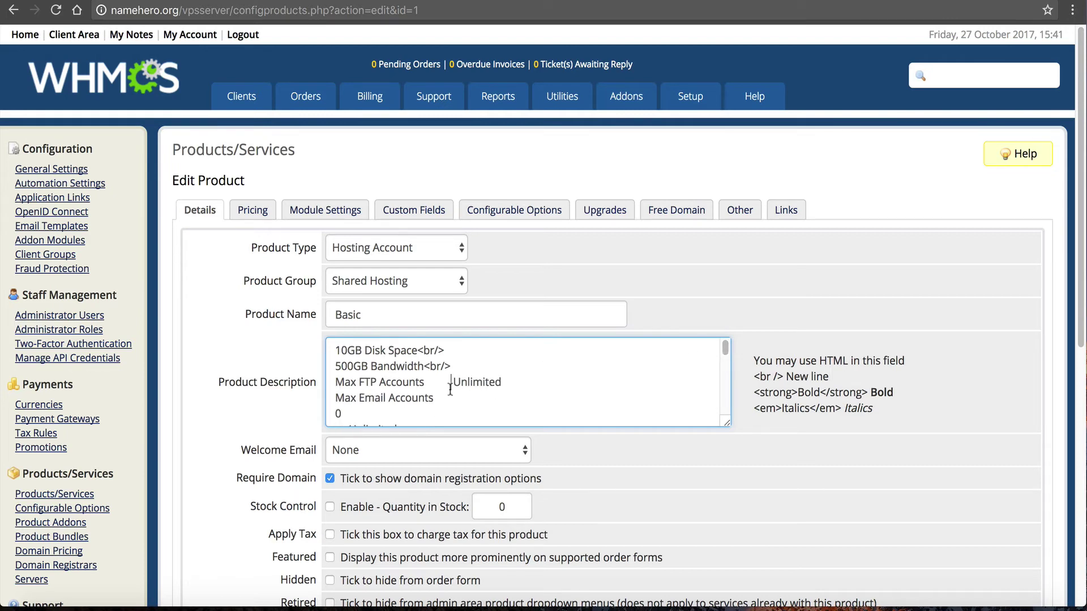
{"action": "key", "text": "BackSpace"}
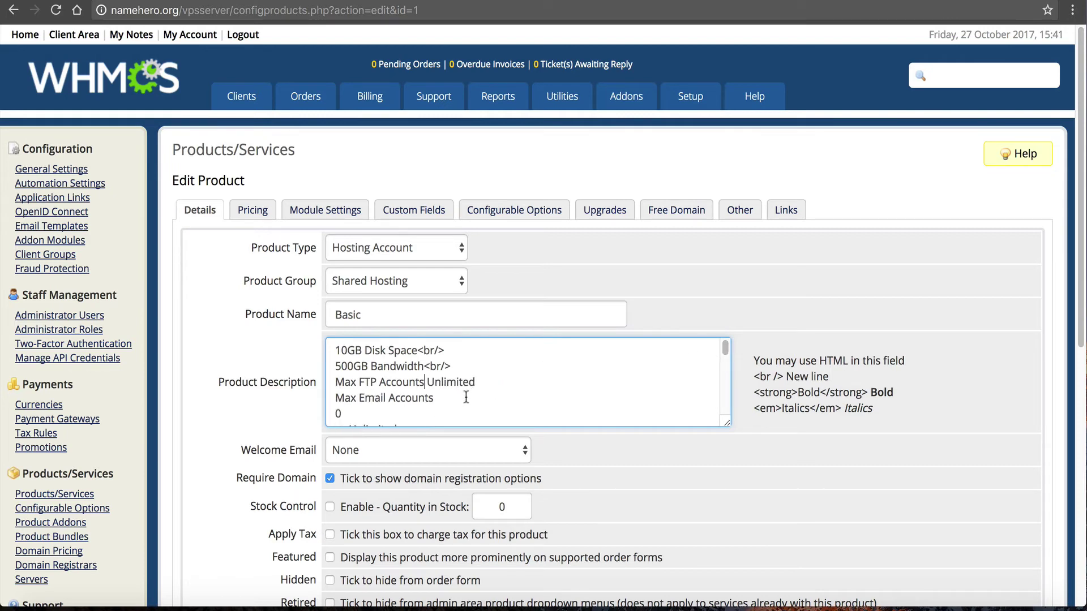
{"action": "type", "text": ":"}
{"action": "type", "text": "<br/>"}
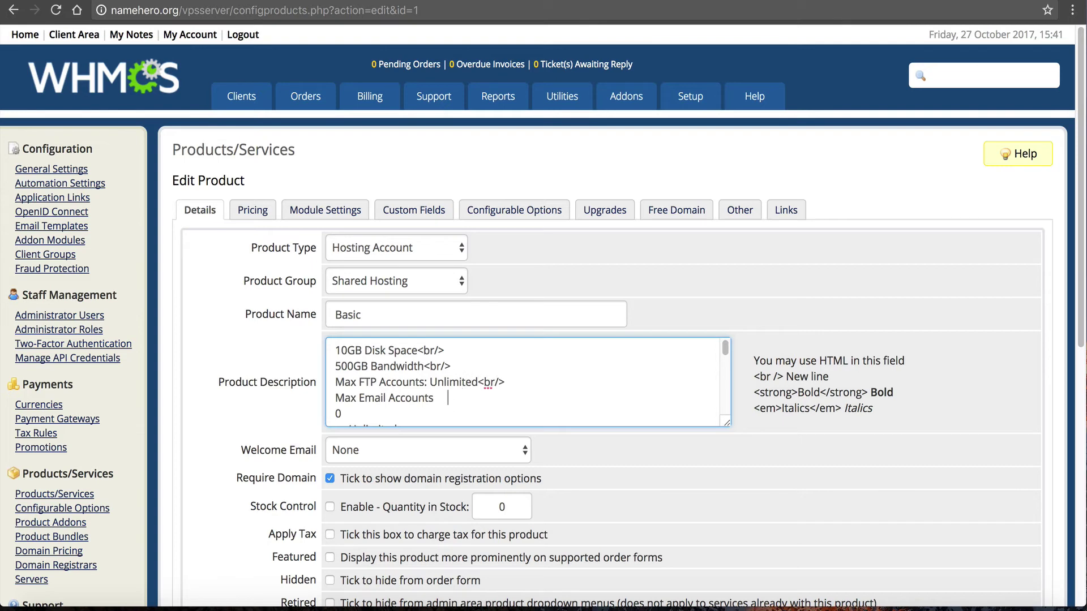
{"action": "left_click_drag", "start_coordinate": [343, 415], "coordinate": [346, 331]}
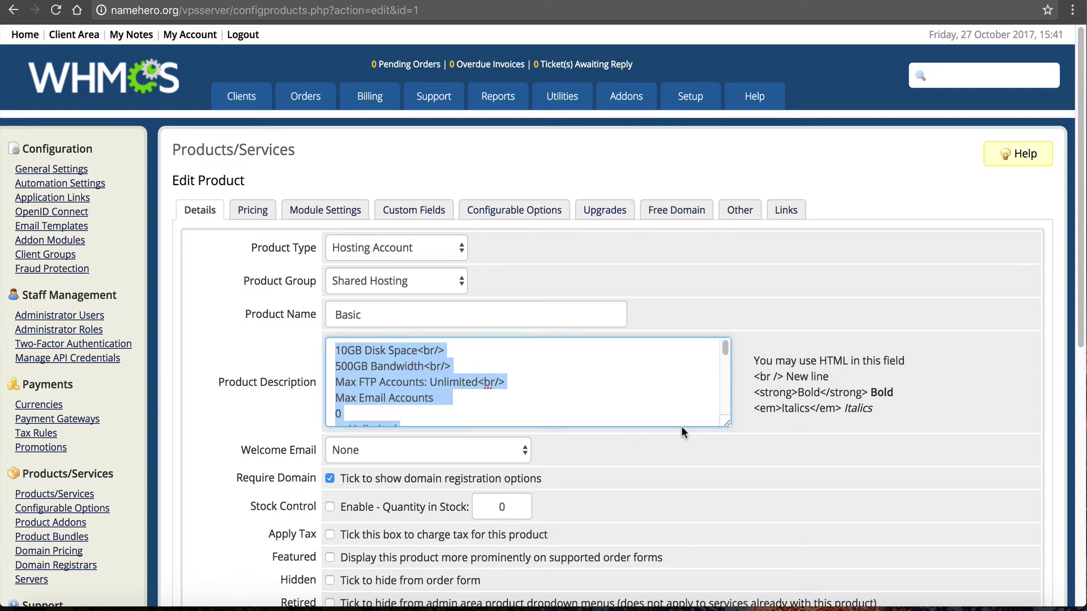
{"action": "left_click_drag", "start_coordinate": [727, 423], "coordinate": [903, 606]}
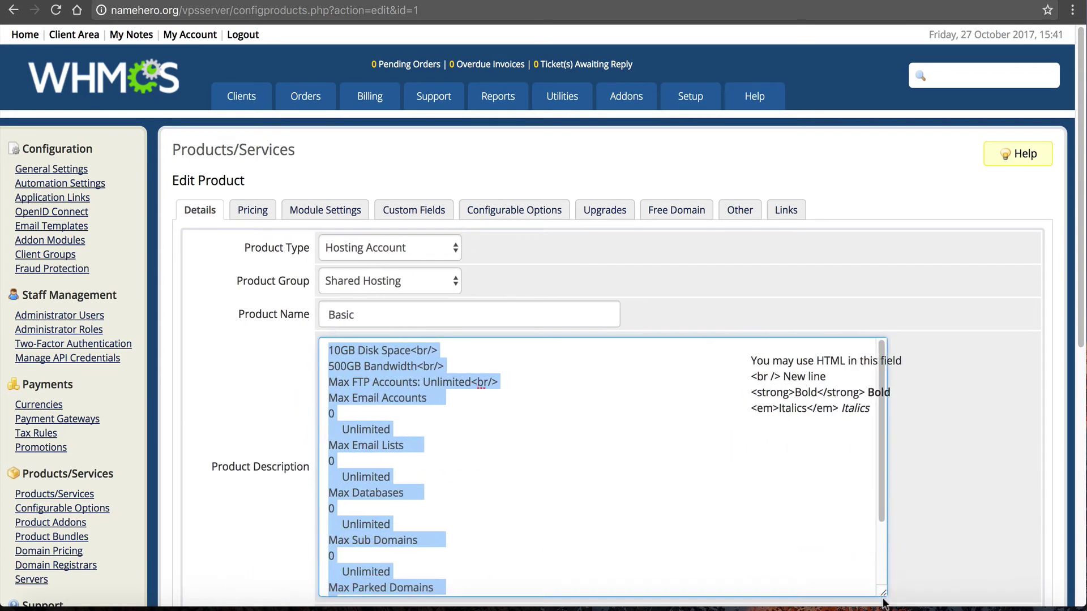
- Reformat the Max Email Accounts and Max Email Lists lines as 'Unlimited' entries ending in <br/>
{"action": "left_click", "coordinate": [336, 429]}
{"action": "key", "text": "BackSpace"}
{"action": "key", "text": "BackSpace"}
{"action": "key", "text": "BackSpace"}
{"action": "key", "text": "Delete"}
{"action": "key", "text": "BackSpace"}
{"action": "key", "text": "BackSpace"}
{"action": "type", "text": ": Unlimited"}
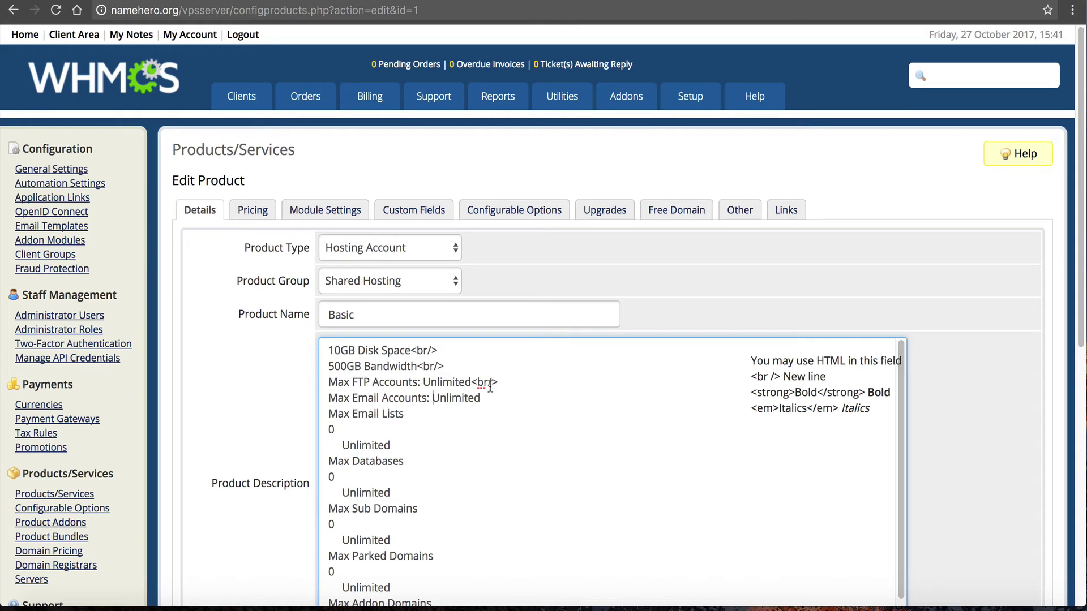
{"action": "type", "text": " <br/>"}
{"action": "left_click_drag", "start_coordinate": [329, 430], "coordinate": [341, 445]}
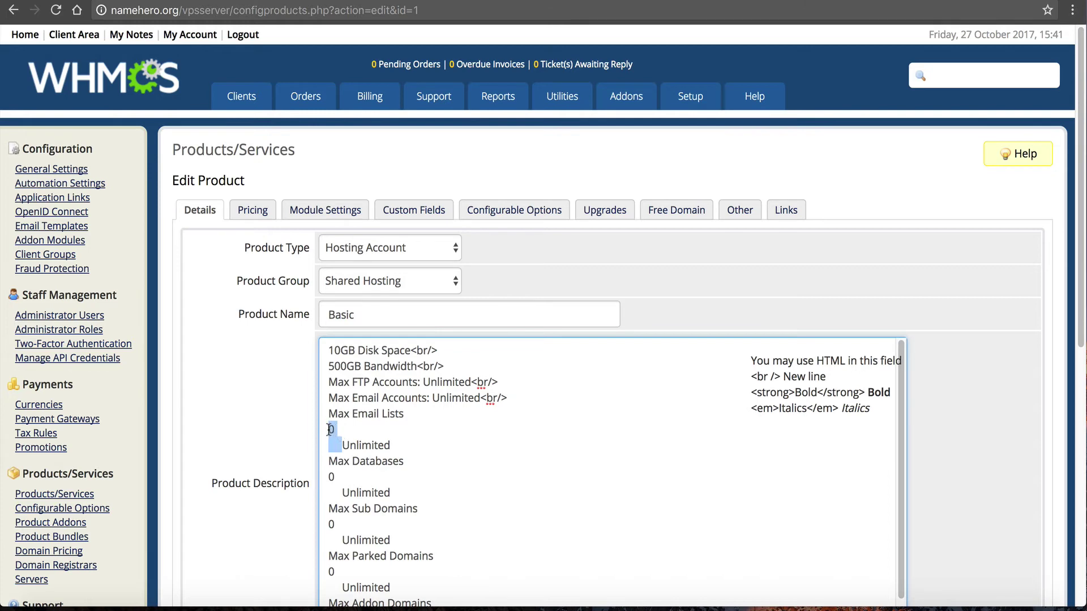
{"action": "key", "text": "BackSpace"}
{"action": "key", "text": "BackSpace"}
{"action": "key", "text": "BackSpace"}
{"action": "key", "text": "BackSpace"}
{"action": "key", "text": "BackSpace"}
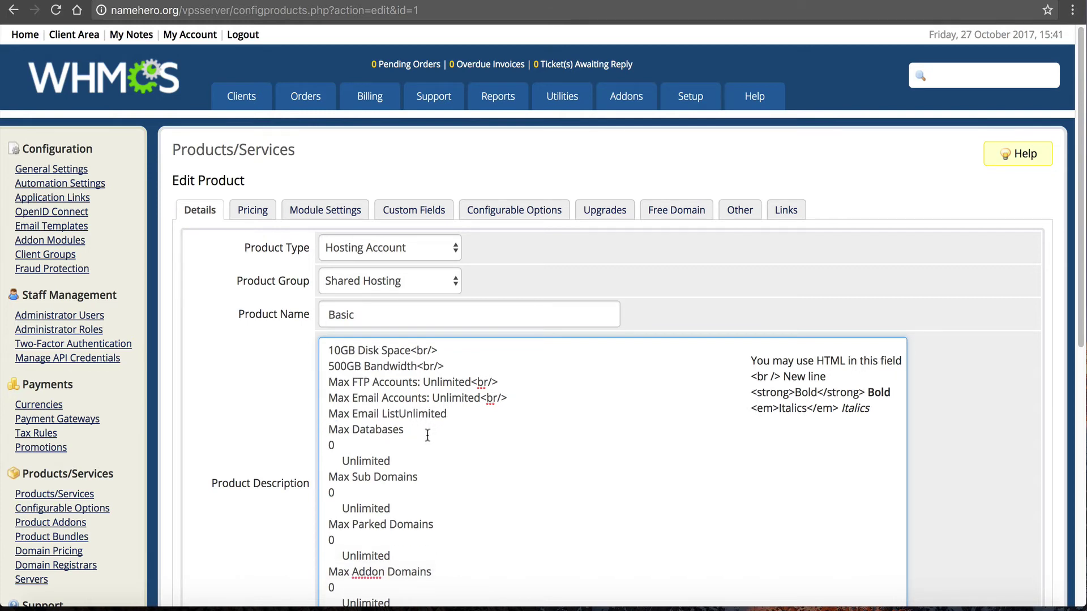
{"action": "type", "text": "s: "}
{"action": "type", "text": "<br/>"}
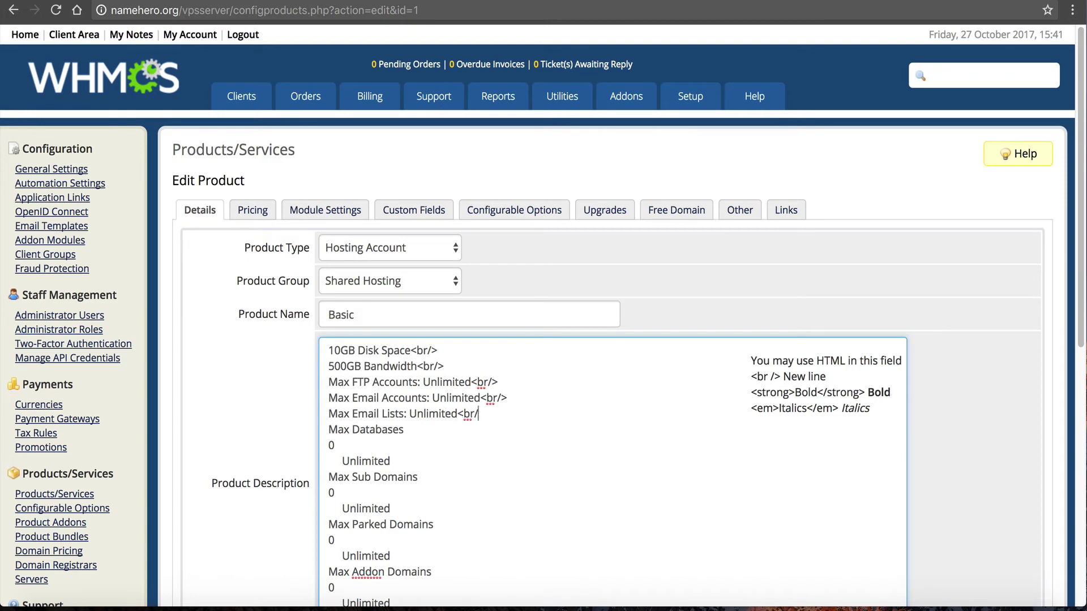
- Reformat the Max Databases line as 'Max Databases: Unlimited<br/>'
{"action": "left_click_drag", "start_coordinate": [342, 461], "coordinate": [328, 446]}
{"action": "key", "text": "BackSpace"}
{"action": "left_click", "coordinate": [422, 431]}
{"action": "key", "text": "BackSpace"}
{"action": "key", "text": "BackSpace"}
{"action": "type", "text": ": Unlimited"}
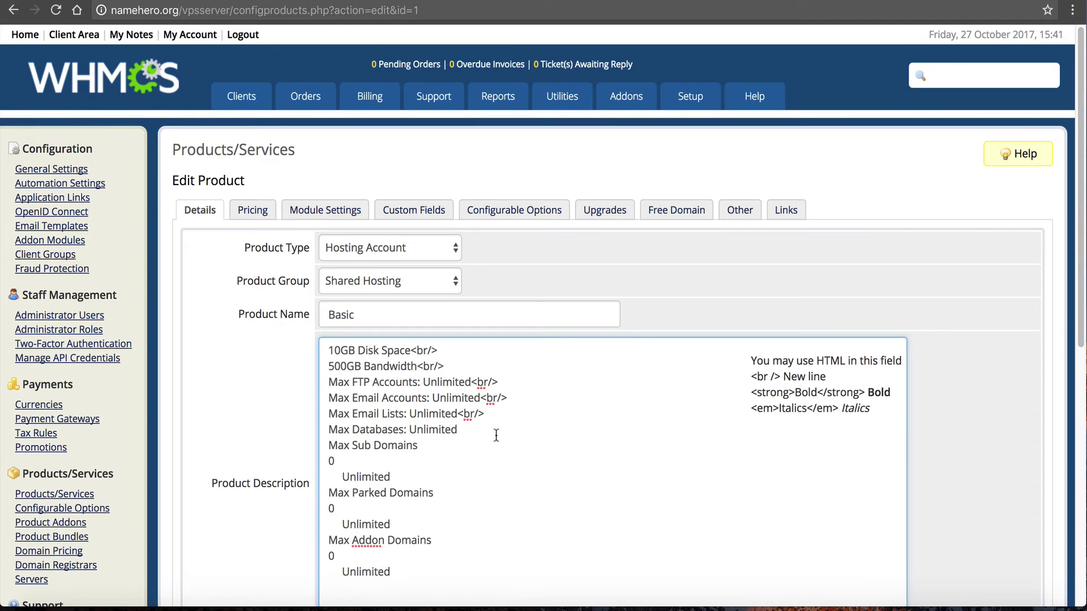
{"action": "left_click", "coordinate": [489, 435]}
{"action": "type", "text": "<br/>"}
- Remove the 0 lines under Max Sub Domains and Max Parked Domains, adding a colon after Sub Domains
{"action": "left_click_drag", "start_coordinate": [339, 478], "coordinate": [330, 461]}
{"action": "key", "text": "BackSpace"}
{"action": "key", "text": "BackSpace"}
{"action": "key", "text": "Delete"}
{"action": "type", "text": ": Unlimited"}
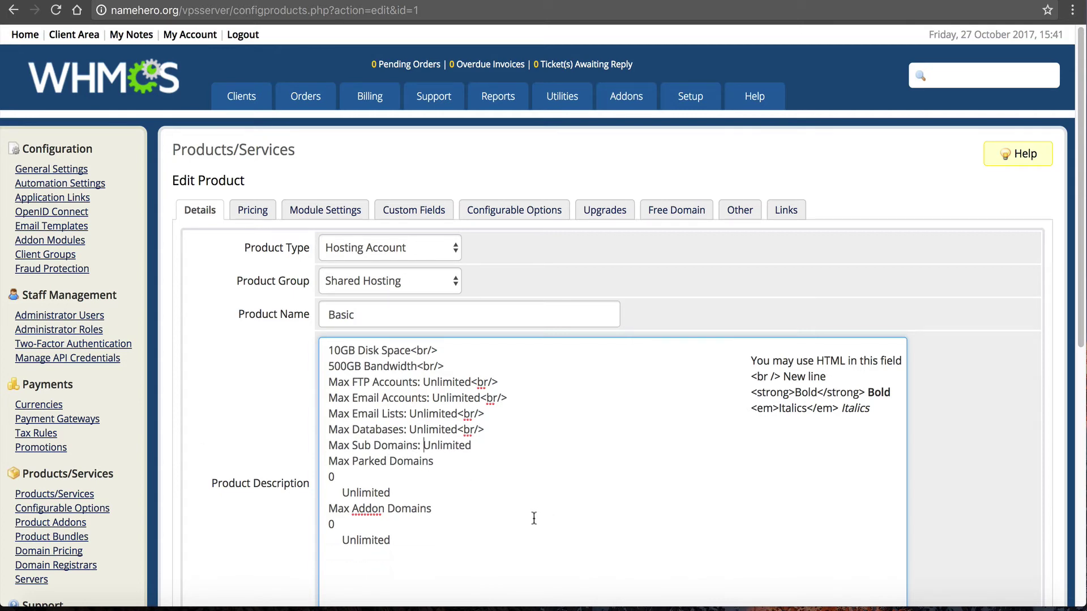
{"action": "left_click_drag", "start_coordinate": [342, 493], "coordinate": [329, 476]}
{"action": "key", "text": "BackSpace"}
{"action": "key", "text": "BackSpace"}
{"action": "key", "text": "Delete"}
{"action": "key", "text": "Delete"}
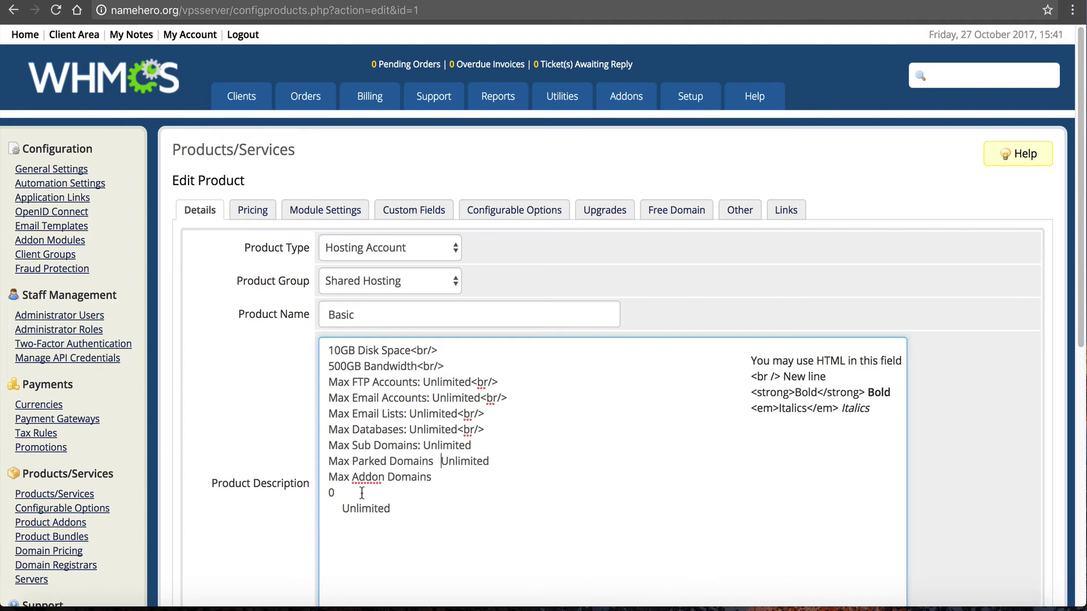
- Join Unlimited onto the Max Addon Domains line and add colons to the Addon and Parked Domains lines
{"action": "left_click_drag", "start_coordinate": [343, 508], "coordinate": [330, 492]}
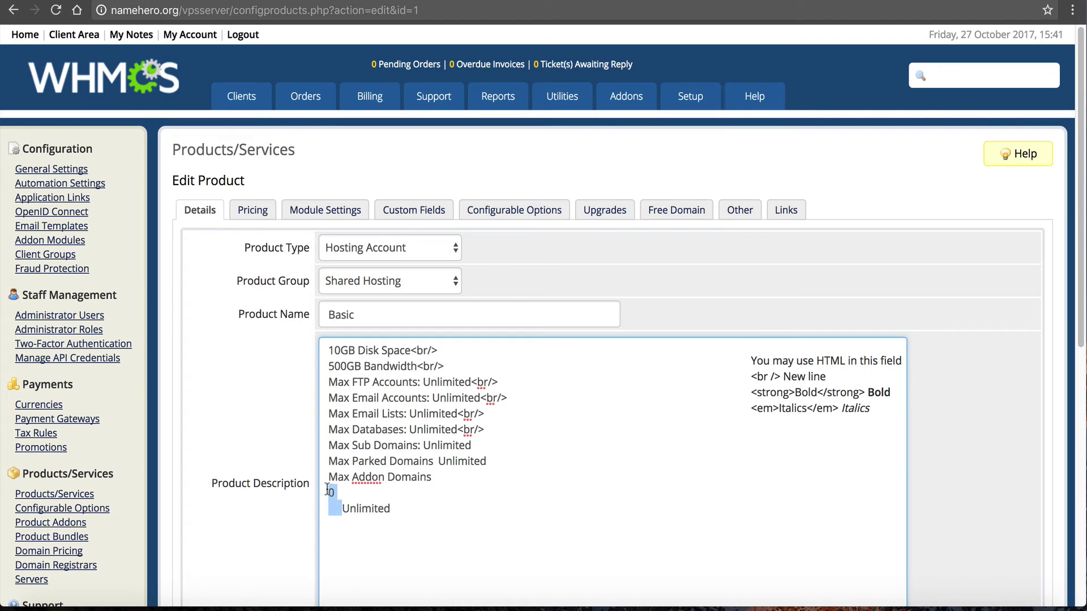
{"action": "key", "text": "BackSpace"}
{"action": "key", "text": "BackSpace"}
{"action": "left_click", "coordinate": [451, 478]}
{"action": "key", "text": "BackSpace"}
{"action": "key", "text": "BackSpace"}
{"action": "key", "text": "BackSpace"}
{"action": "key", "text": "BackSpace"}
{"action": "key", "text": "BackSpace"}
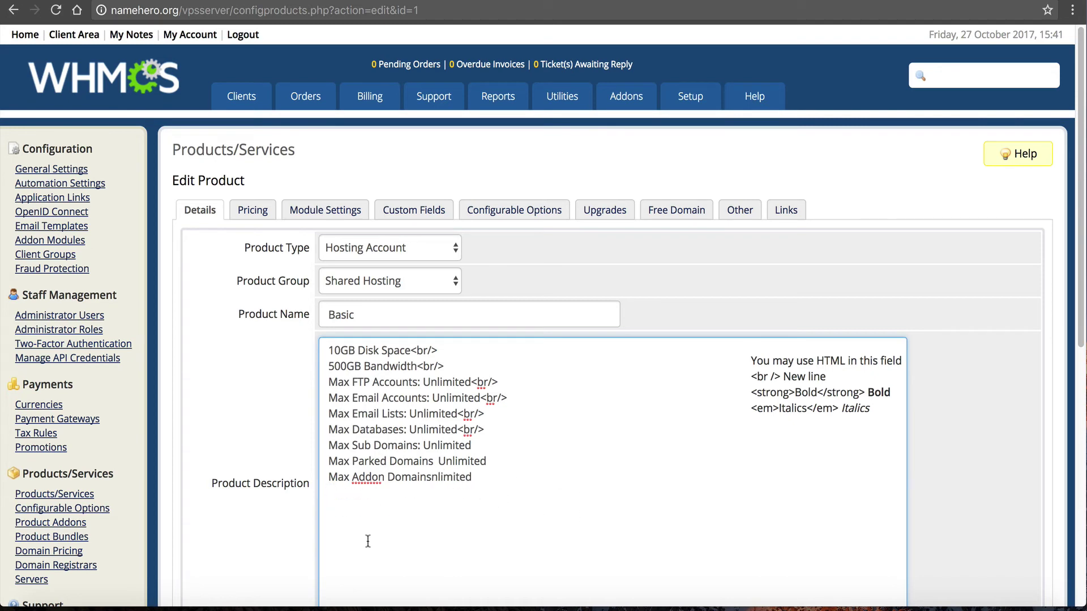
{"action": "type", "text": ": U"}
{"action": "left_click", "coordinate": [434, 461]}
{"action": "type", "text": ":"}
- Copy a <br/> tag onto the ends of the Max Sub Domains and Max Parked Domains lines
{"action": "left_click_drag", "start_coordinate": [485, 477], "coordinate": [317, 477]}
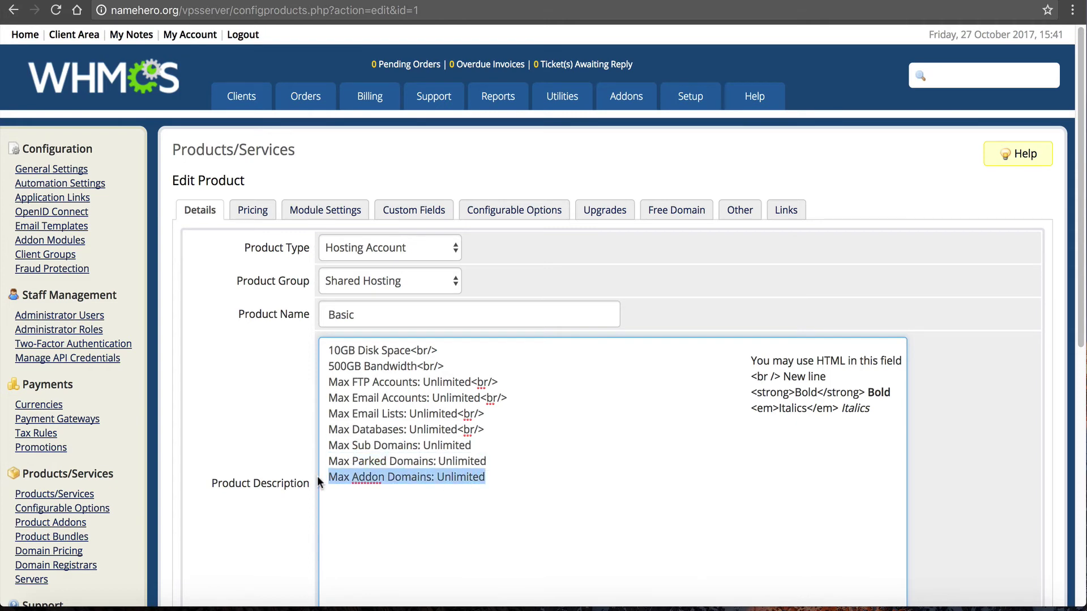
{"action": "left_click_drag", "start_coordinate": [484, 429], "coordinate": [458, 430]}
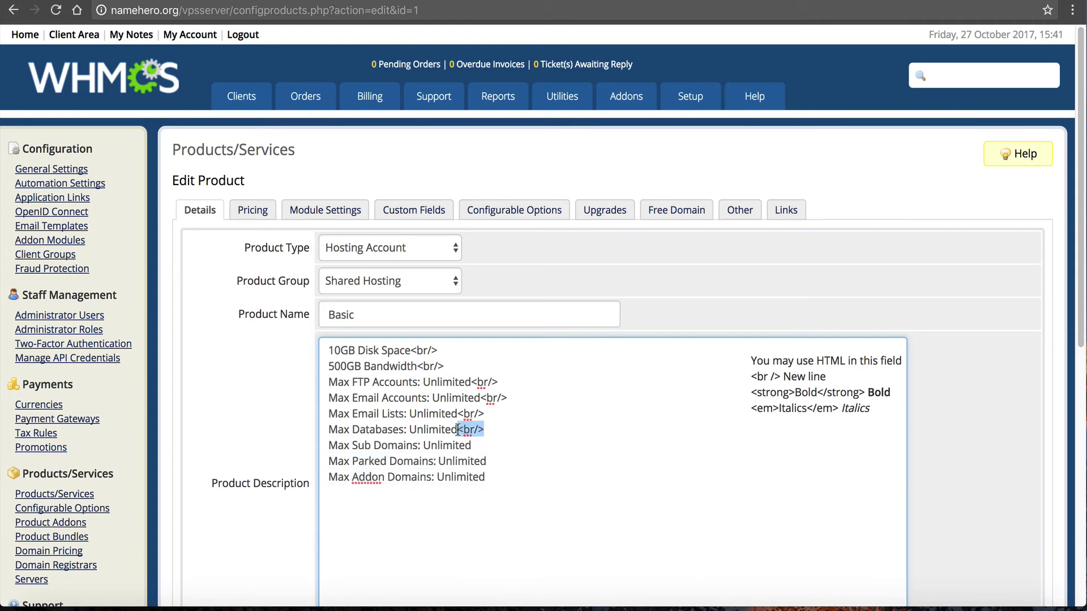
{"action": "key", "text": "super+c"}
{"action": "left_click", "coordinate": [504, 446]}
{"action": "key", "text": "super+v"}
{"action": "left_click", "coordinate": [516, 463]}
{"action": "key", "text": "super+v"}
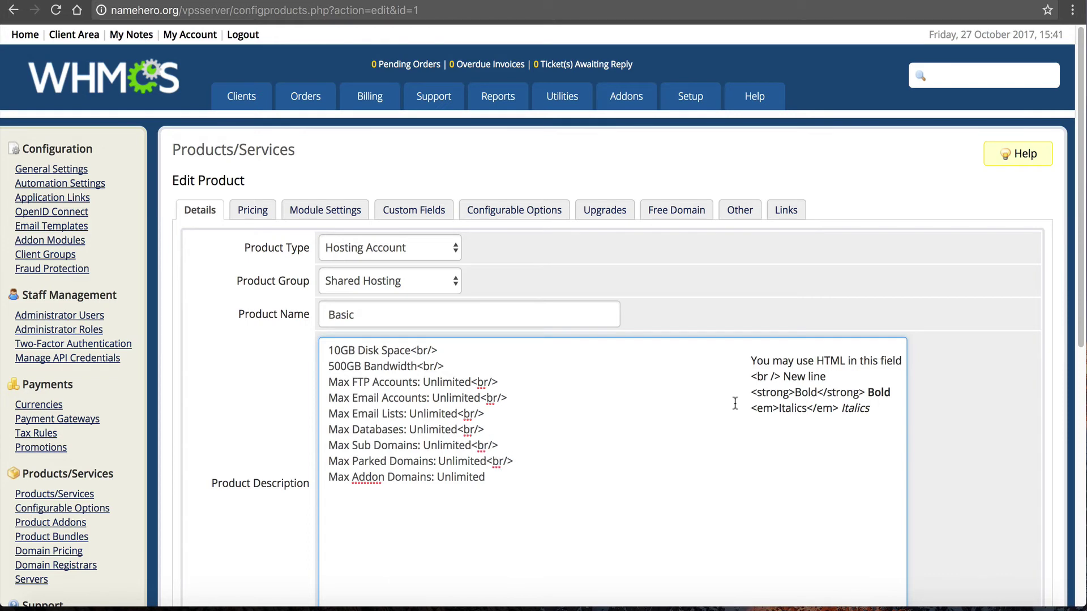
{"action": "left_click_drag", "start_coordinate": [1079, 310], "coordinate": [1055, 389]}
- Choose 'Hosting Account Welcome Email' in the Basic product's Welcome Email dropdown
{"action": "scroll", "coordinate": [1052, 396], "scroll_direction": "down", "scroll_amount": 2}
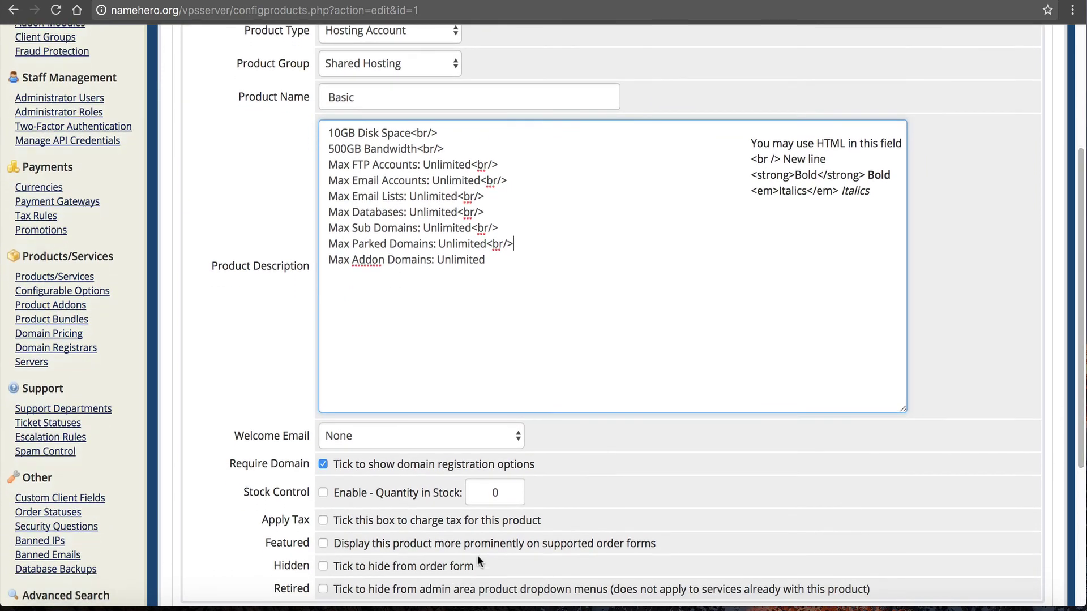
{"action": "left_click", "coordinate": [459, 442]}
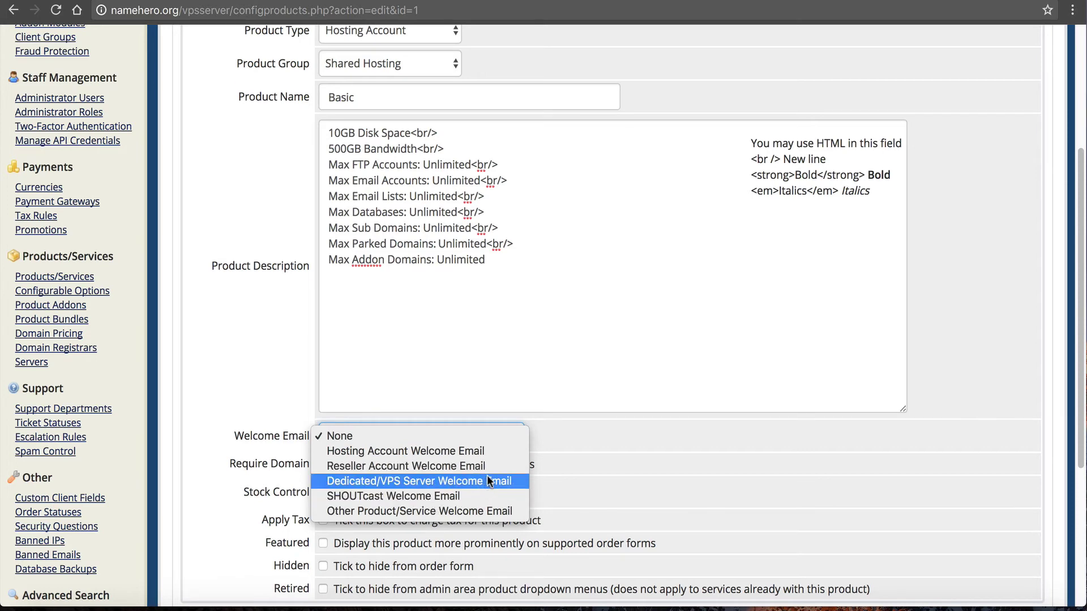
{"action": "left_click", "coordinate": [473, 450]}
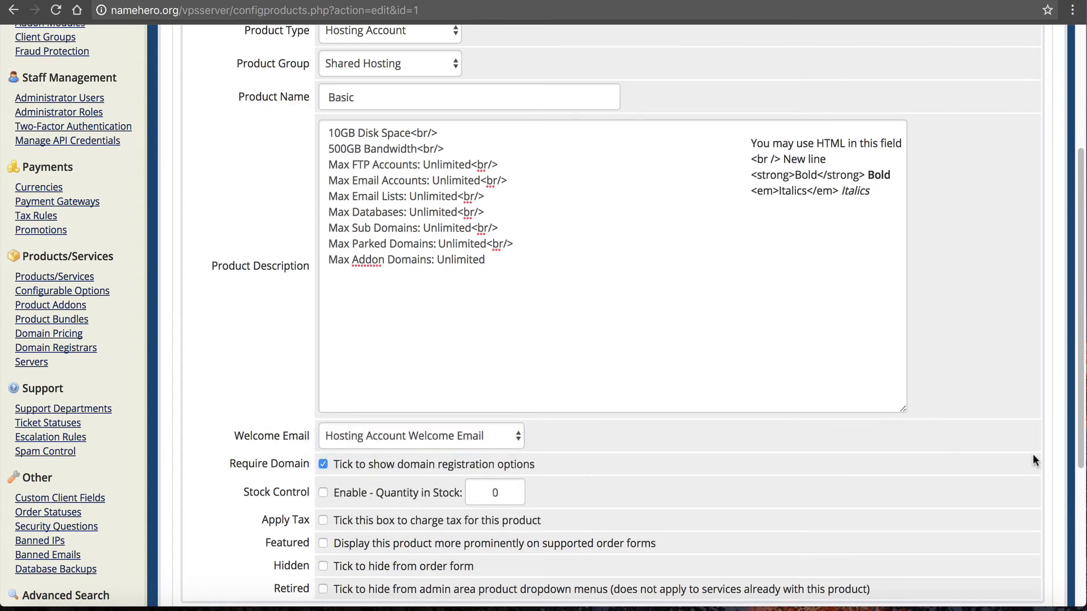
{"action": "left_click_drag", "start_coordinate": [1075, 448], "coordinate": [1075, 477]}
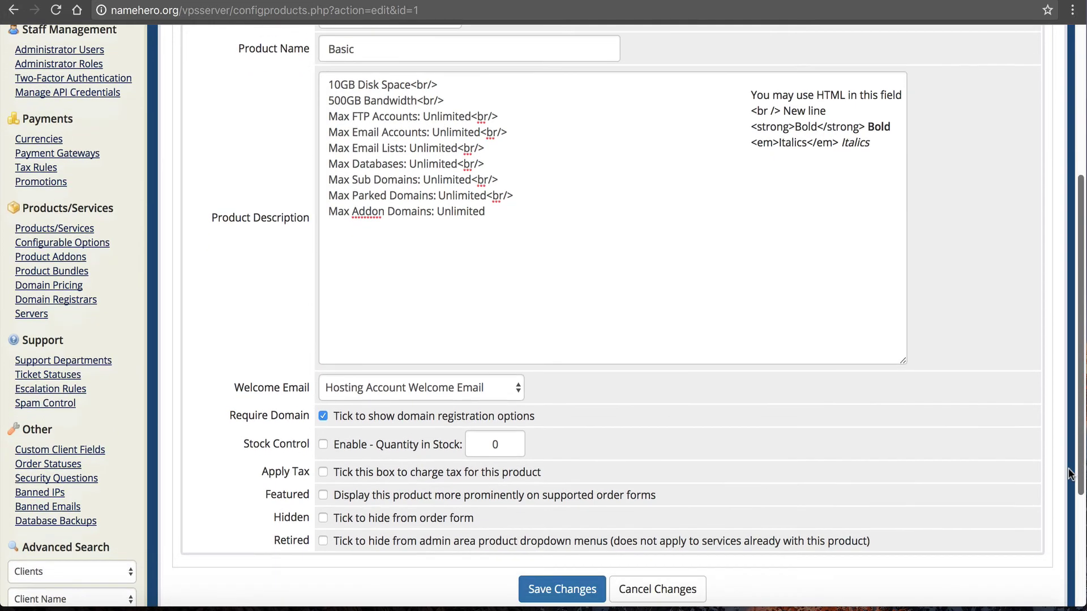
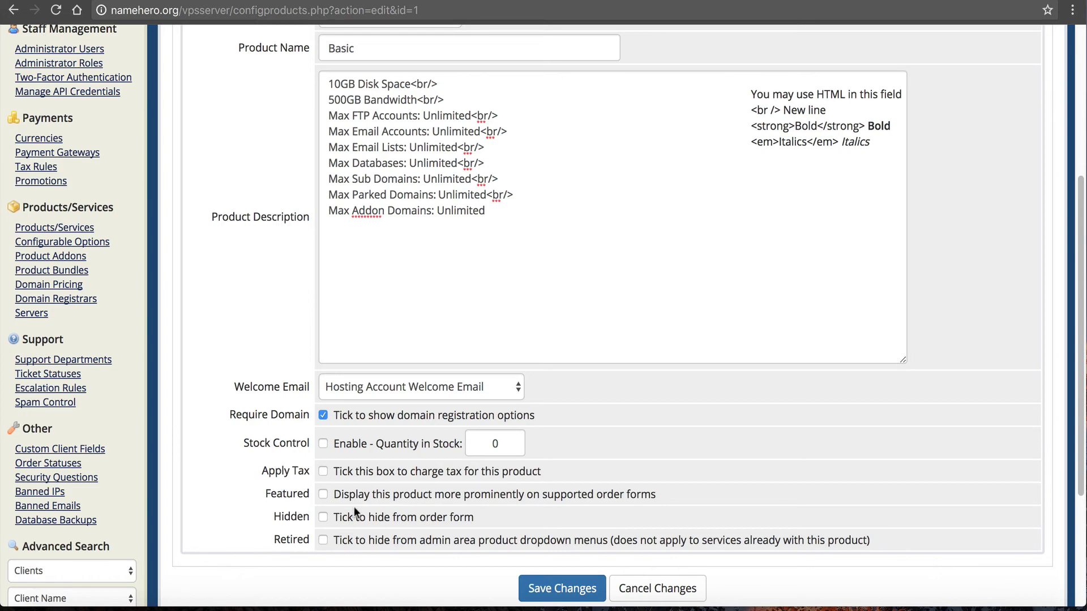
- Save the Basic product's details and switch its pricing payment type to Recurring
{"action": "left_click", "coordinate": [544, 588]}
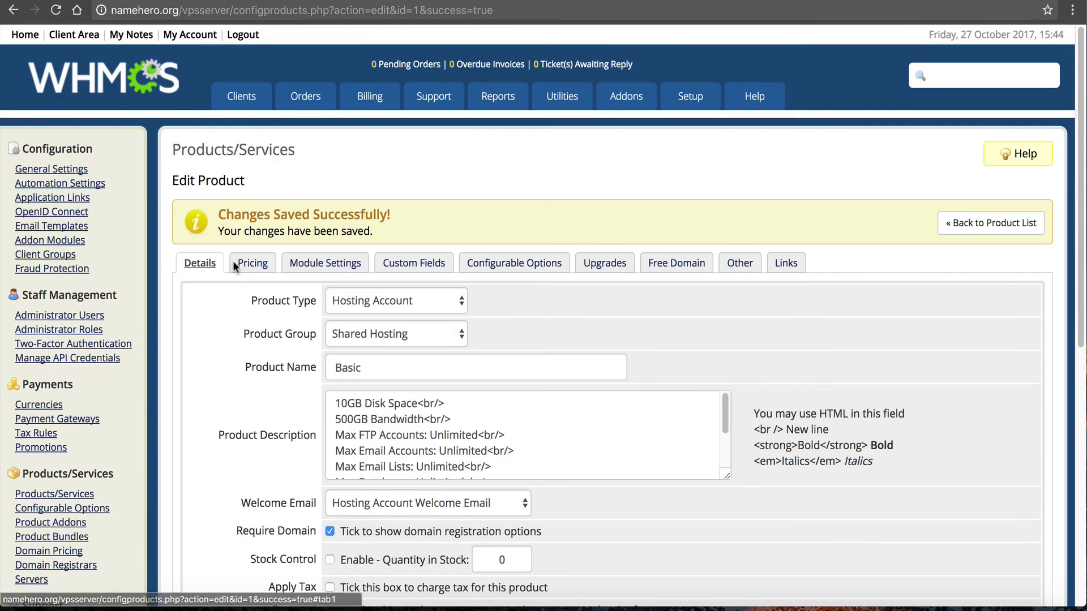
{"action": "left_click", "coordinate": [249, 267]}
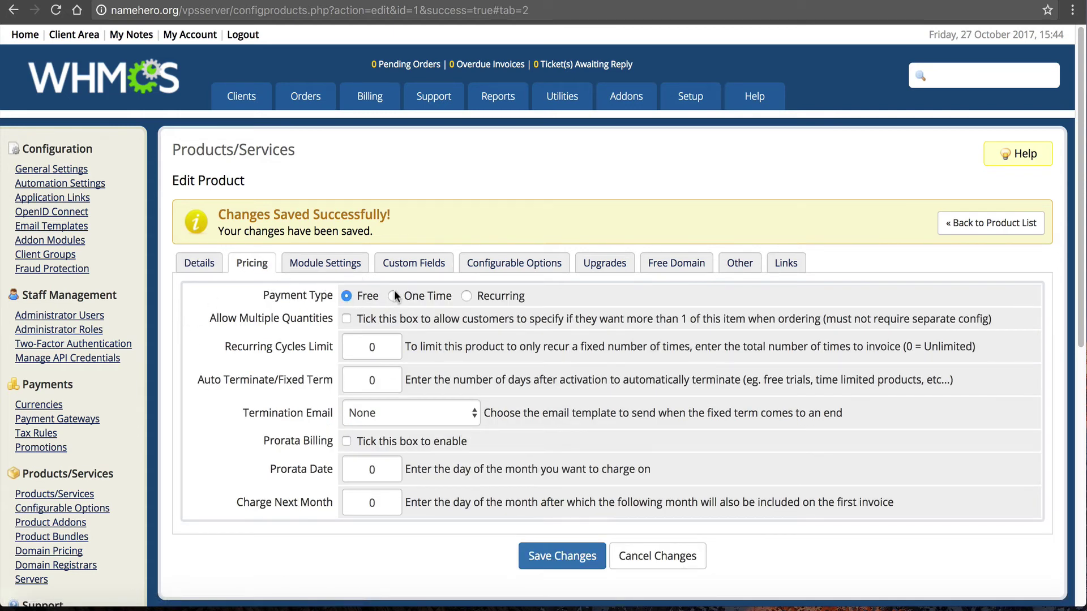
{"action": "left_click", "coordinate": [439, 297]}
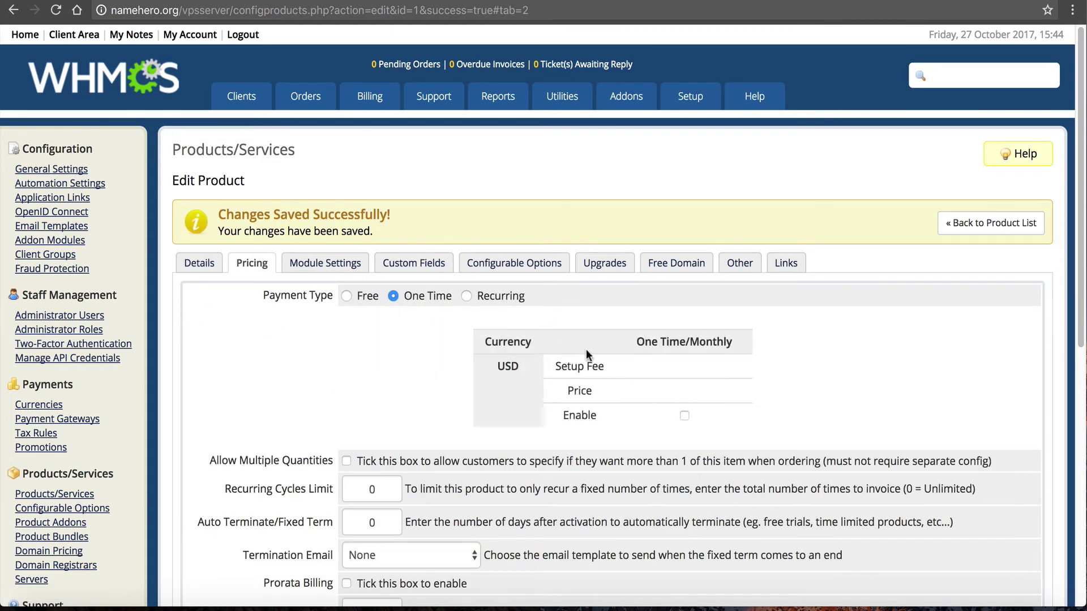
{"action": "left_click", "coordinate": [491, 300]}
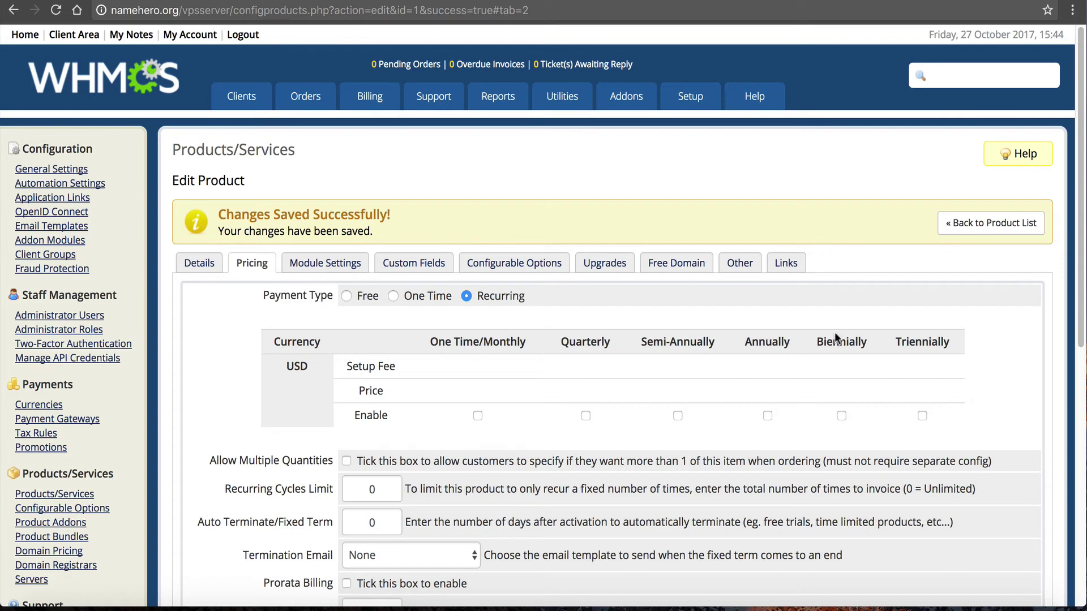
- Enable the monthly cycle and set the monthly price to 8.95
{"action": "left_click", "coordinate": [478, 416]}
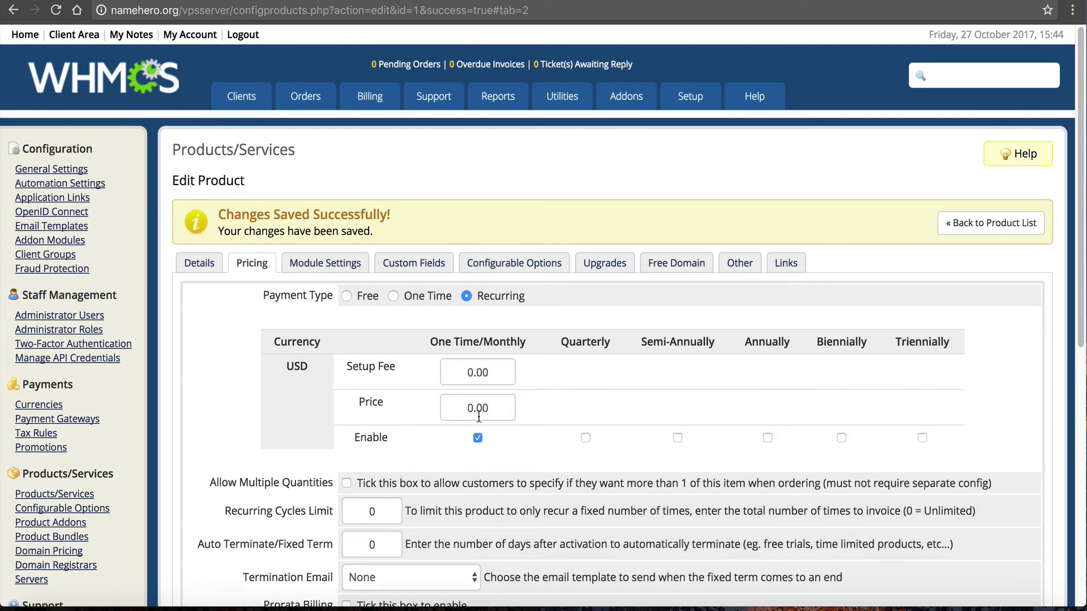
{"action": "left_click", "coordinate": [497, 408]}
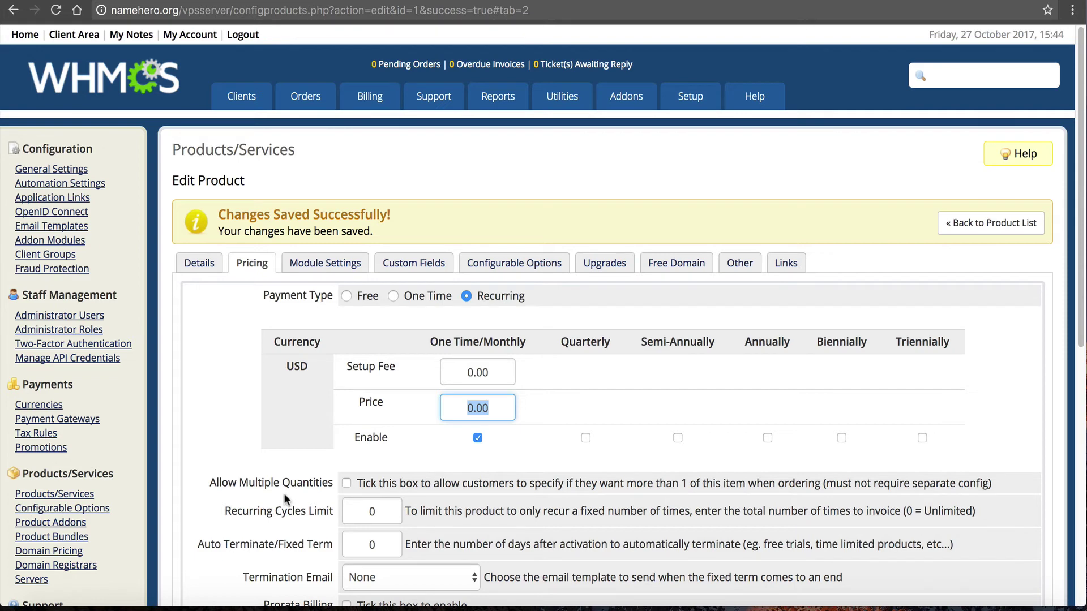
{"action": "type", "text": "8.95"}
{"action": "left_click_drag", "start_coordinate": [490, 407], "coordinate": [433, 405]}
{"action": "left_click", "coordinate": [362, 399]}
{"action": "left_click", "coordinate": [369, 419]}
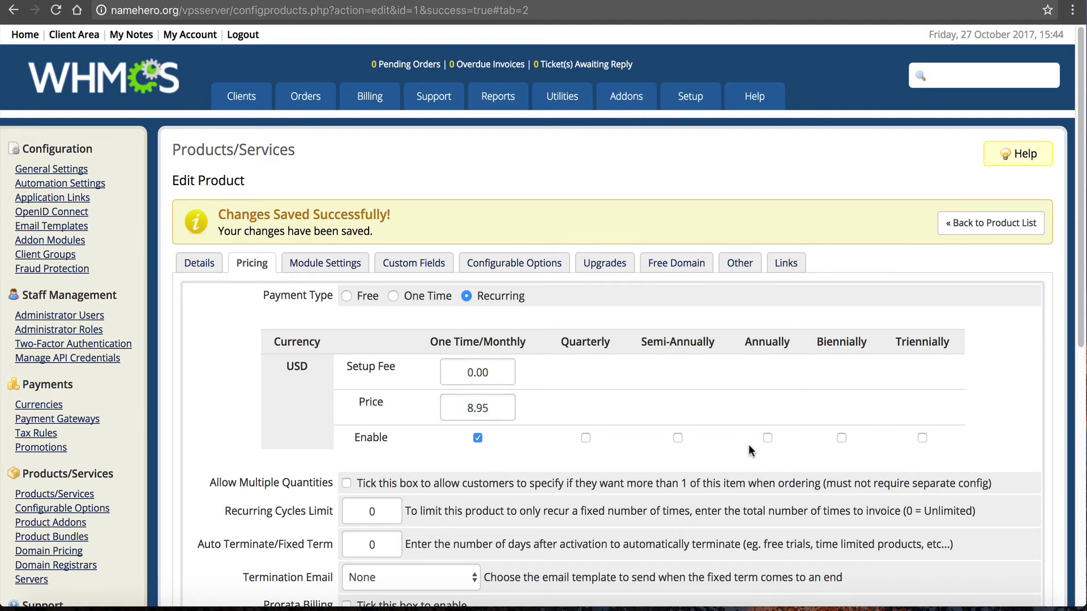
- Enable Annually at 71.40 and Triennially at 142.20
{"action": "left_click", "coordinate": [768, 439]}
{"action": "left_click_drag", "start_coordinate": [778, 405], "coordinate": [667, 378]}
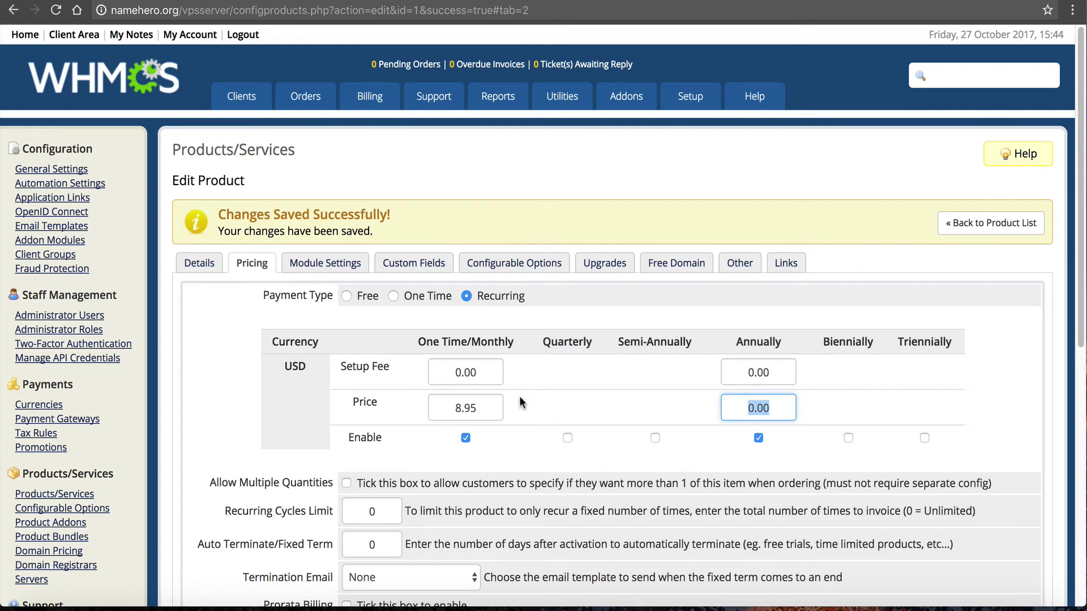
{"action": "type", "text": "71.40"}
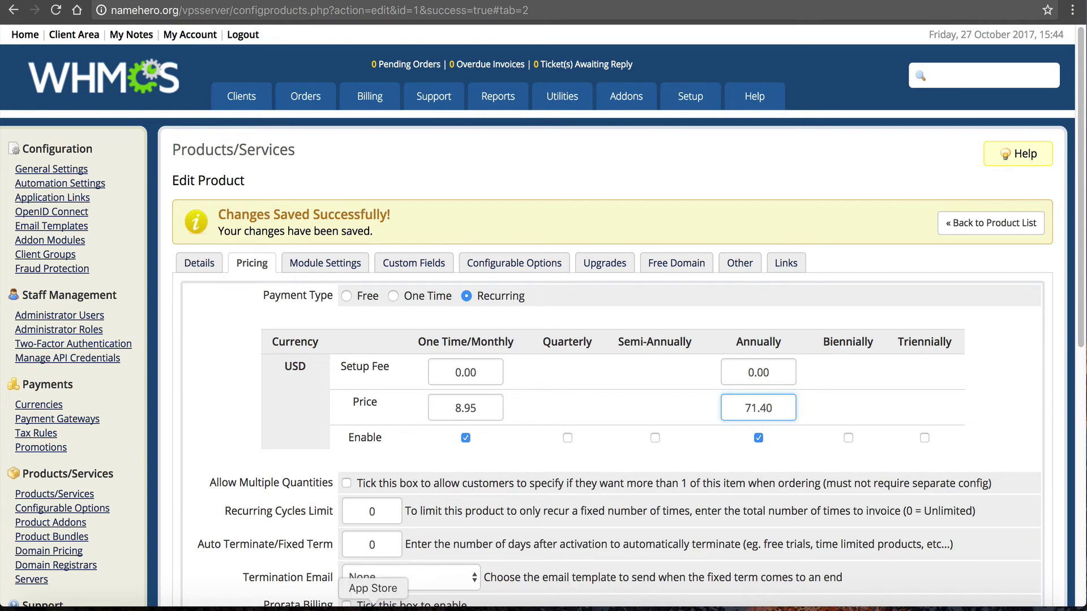
{"action": "left_click_drag", "start_coordinate": [773, 409], "coordinate": [744, 409]}
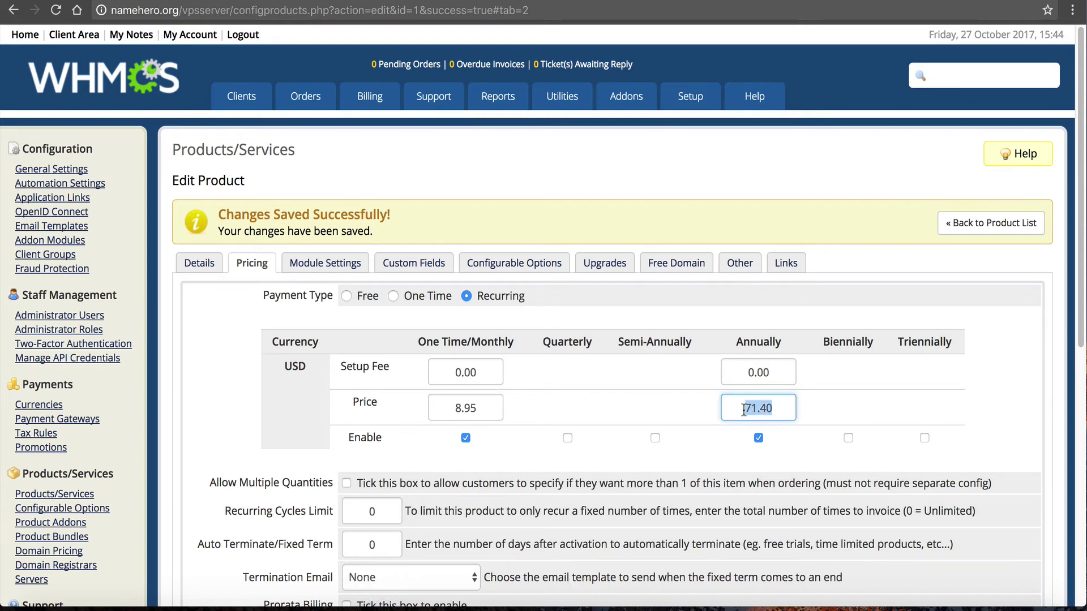
{"action": "left_click", "coordinate": [743, 412]}
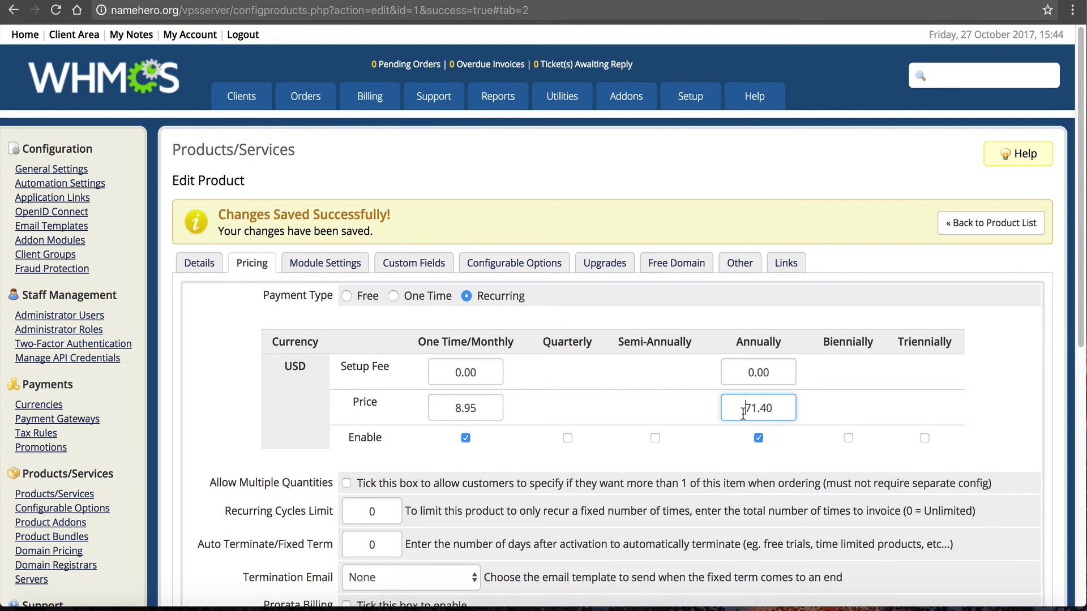
{"action": "left_click", "coordinate": [924, 438]}
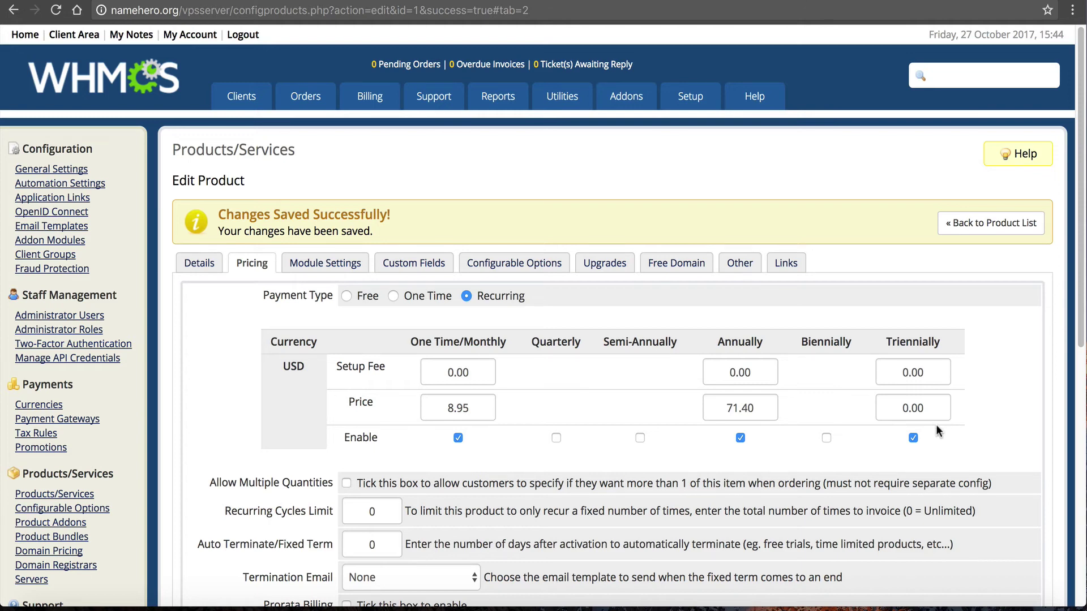
{"action": "double_click", "coordinate": [918, 408]}
{"action": "type", "text": "142.20"}
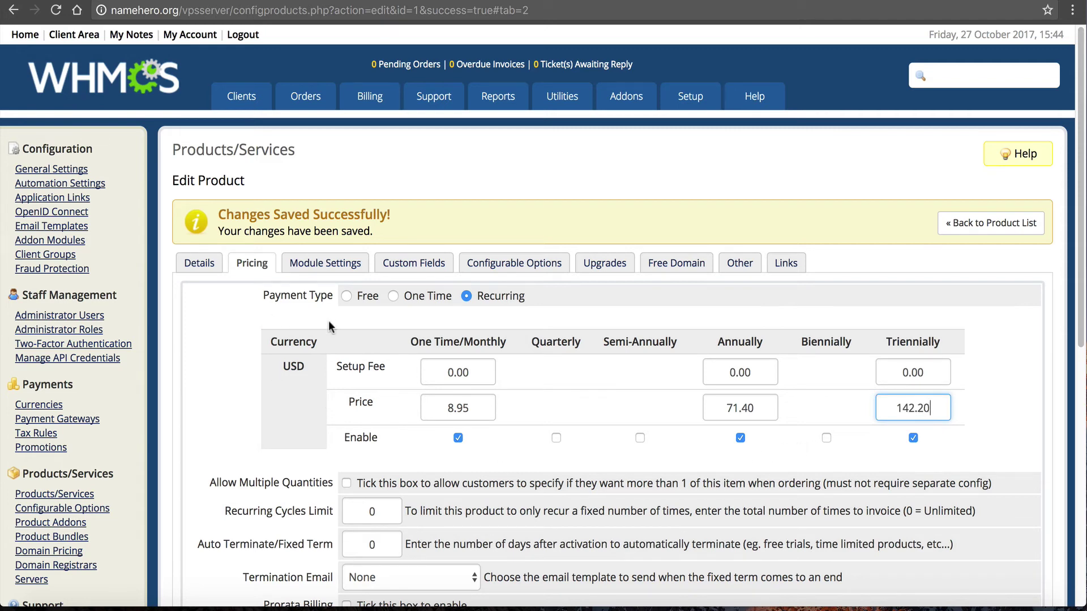
{"action": "left_click_drag", "start_coordinate": [946, 412], "coordinate": [895, 411]}
- Review the entered prices, keep no termination email, and save the pricing
{"action": "left_click_drag", "start_coordinate": [488, 407], "coordinate": [413, 404]}
{"action": "left_click", "coordinate": [474, 403]}
{"action": "left_click_drag", "start_coordinate": [896, 408], "coordinate": [914, 405]}
{"action": "left_click", "coordinate": [944, 408]}
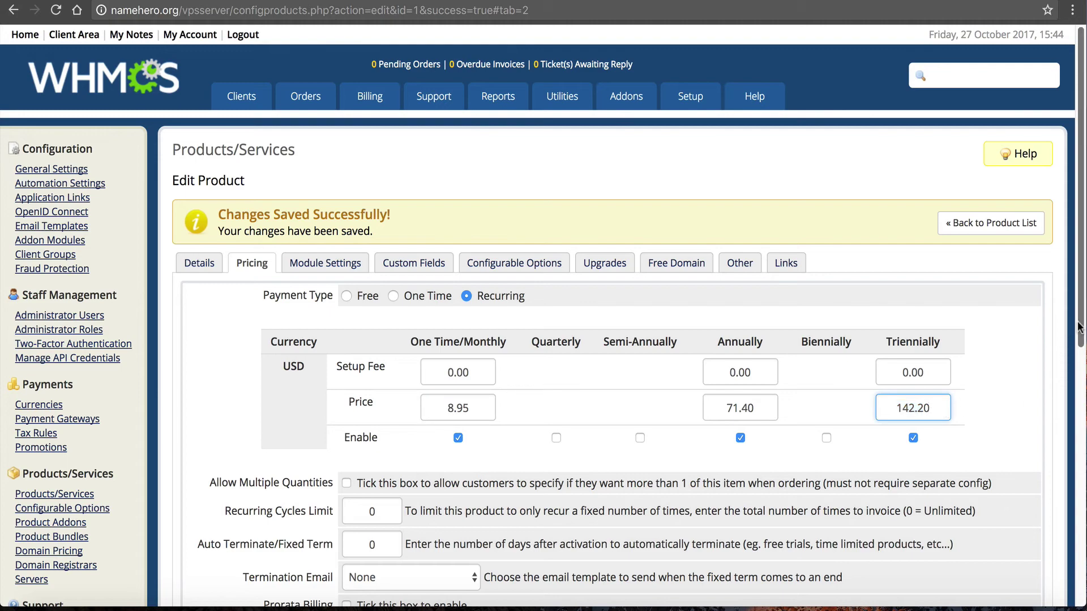
{"action": "scroll", "coordinate": [1080, 342], "scroll_direction": "down", "scroll_amount": 1}
{"action": "scroll", "coordinate": [1080, 341], "scroll_direction": "down", "scroll_amount": 3}
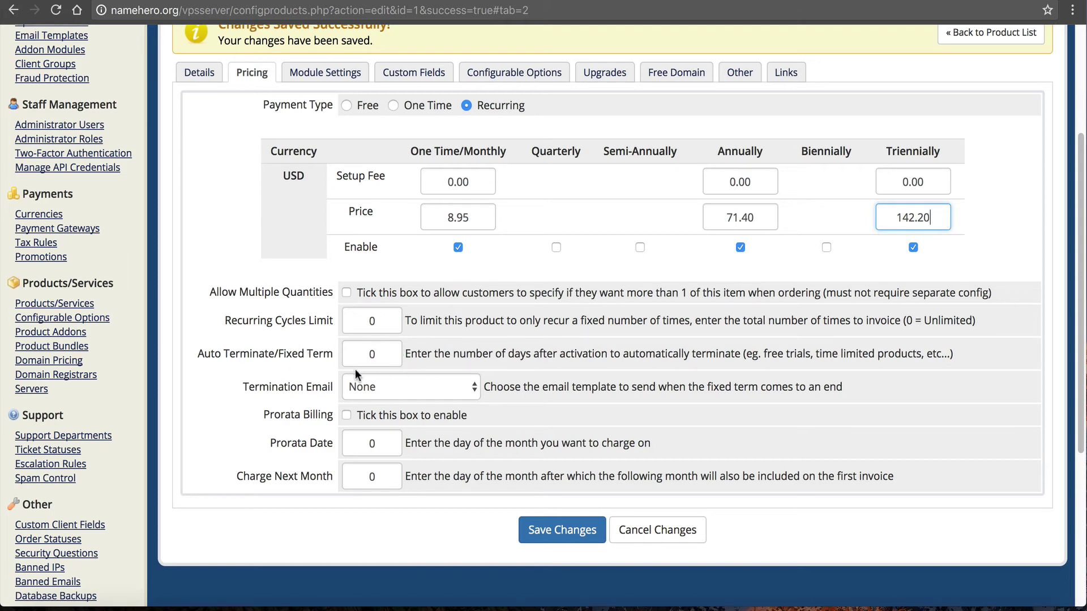
{"action": "left_click", "coordinate": [368, 378]}
{"action": "left_click", "coordinate": [327, 392]}
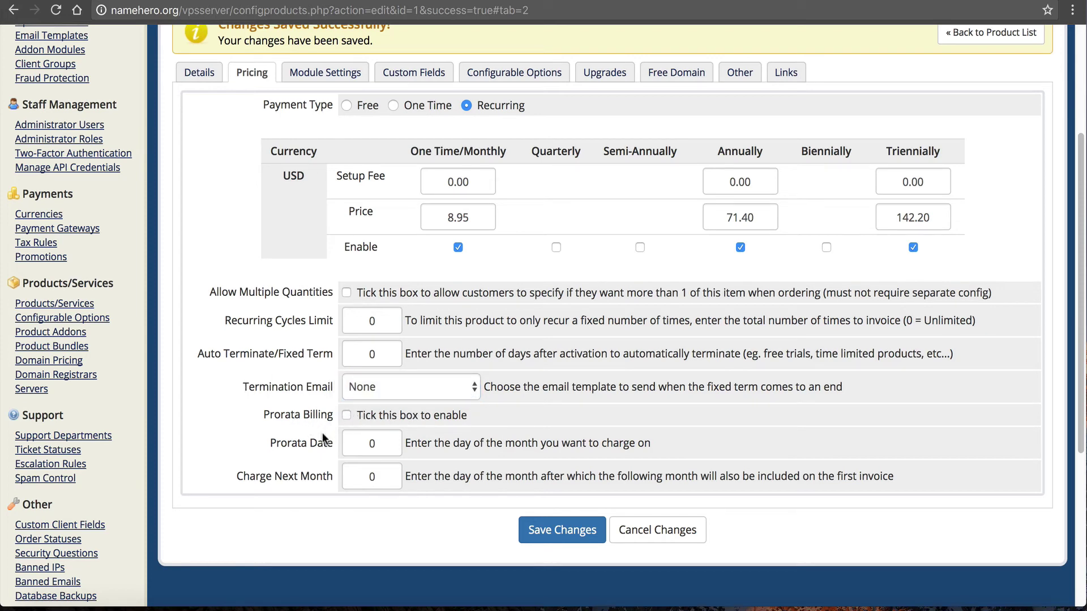
{"action": "left_click", "coordinate": [546, 535]}
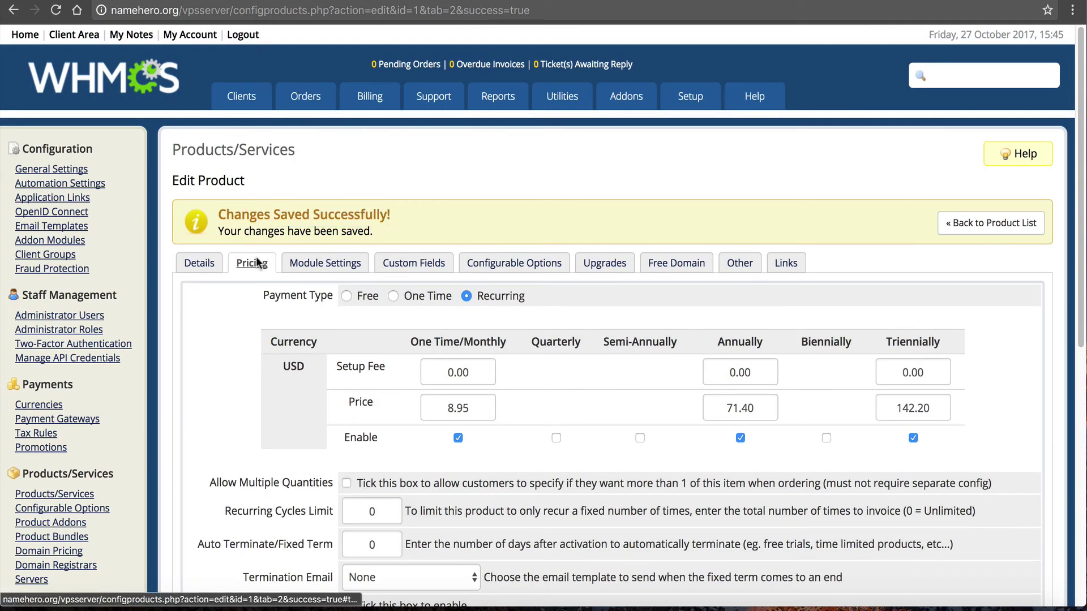
- Set the module to cPanel with server group None and WHM package Basic
{"action": "left_click", "coordinate": [308, 262]}
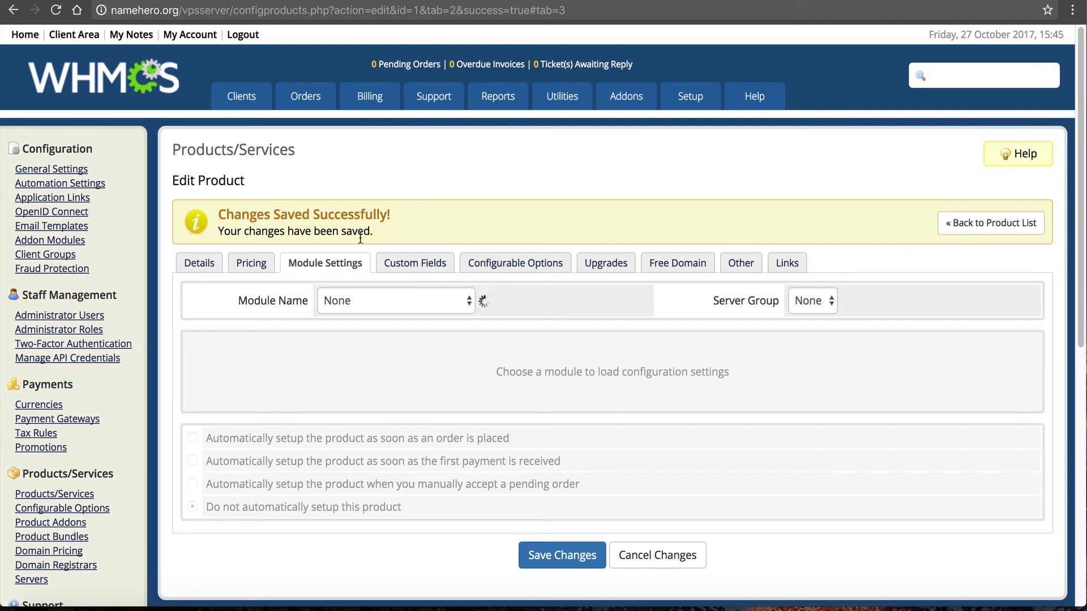
{"action": "left_click", "coordinate": [351, 291]}
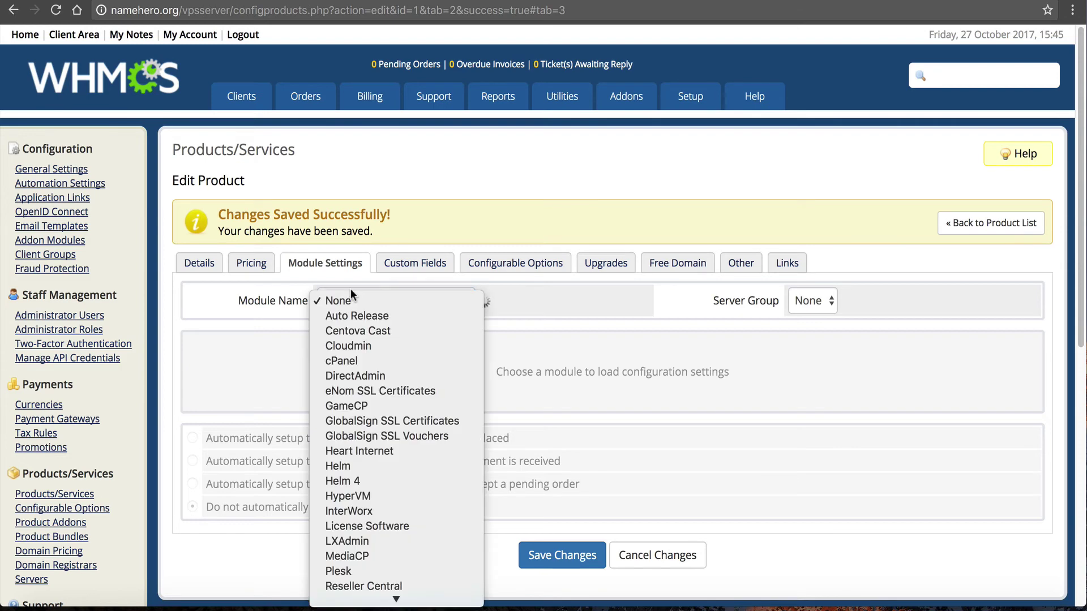
{"action": "left_click", "coordinate": [373, 362]}
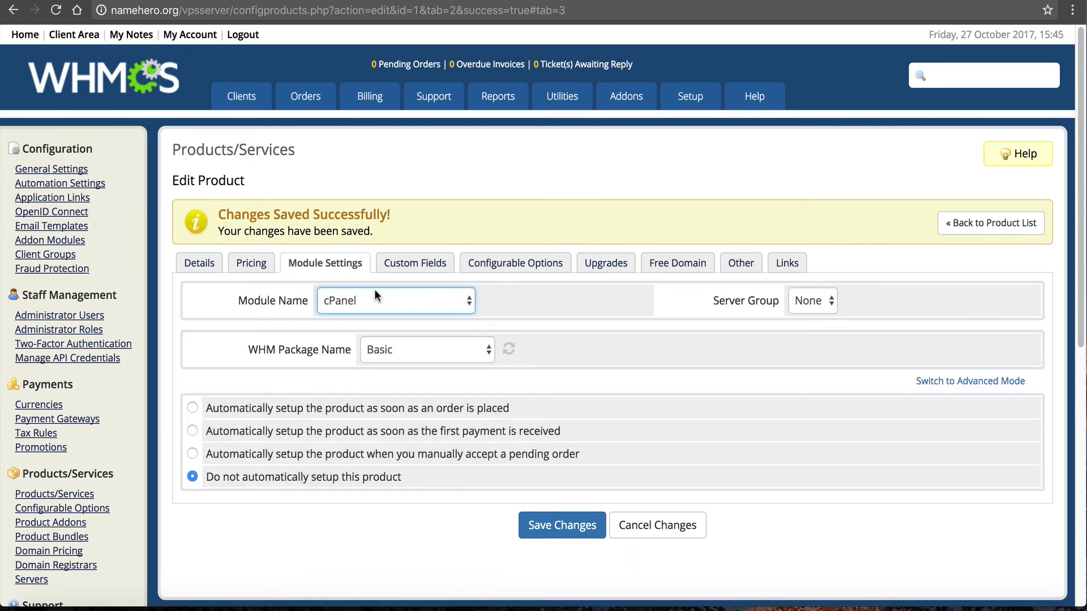
{"action": "left_click", "coordinate": [815, 300]}
{"action": "left_click", "coordinate": [794, 301]}
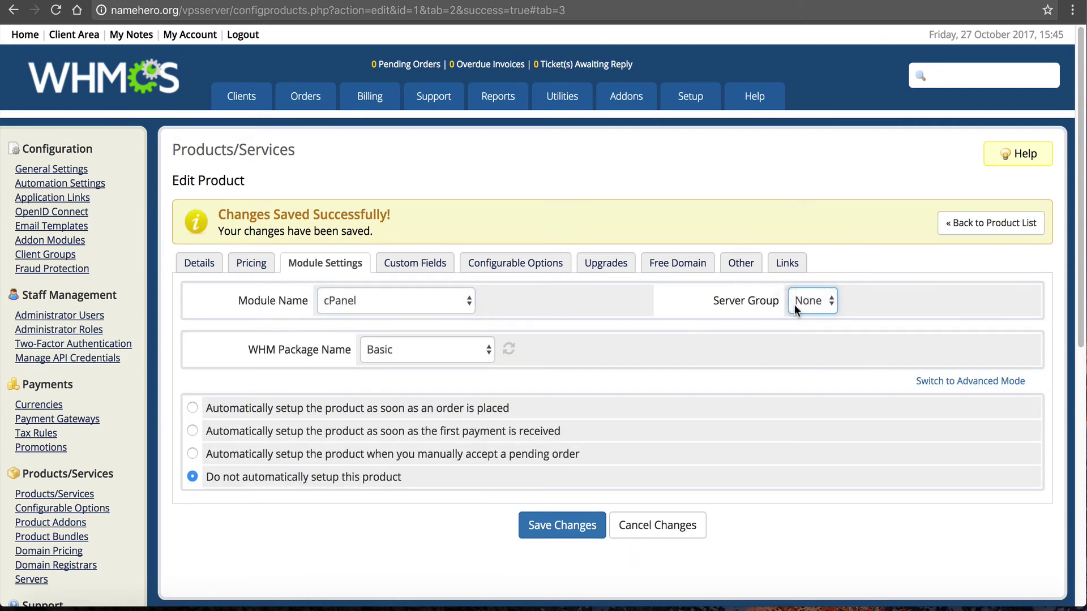
{"action": "left_click", "coordinate": [399, 356]}
{"action": "left_click", "coordinate": [401, 351]}
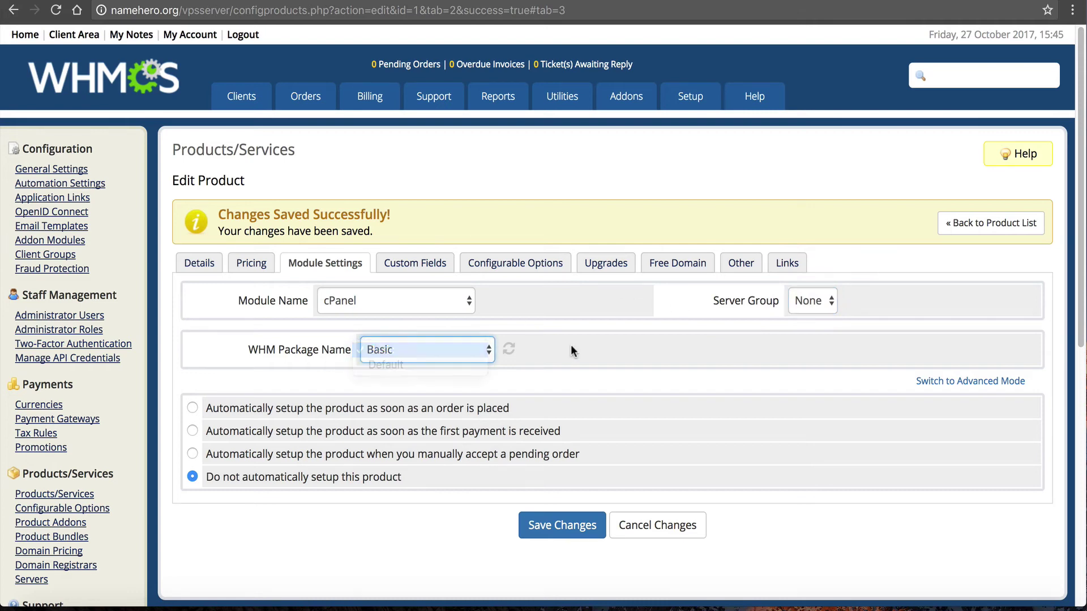
{"action": "key", "text": "ctrl+Tab"}
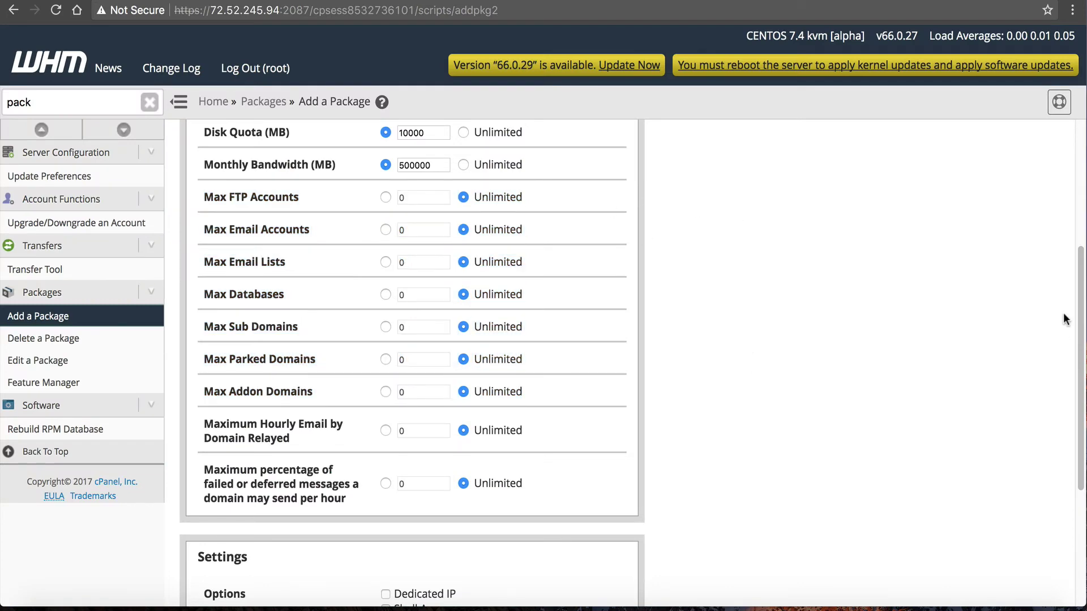
{"action": "scroll", "coordinate": [552, 234], "scroll_direction": "up", "scroll_amount": 5}
{"action": "left_click", "coordinate": [420, 282]}
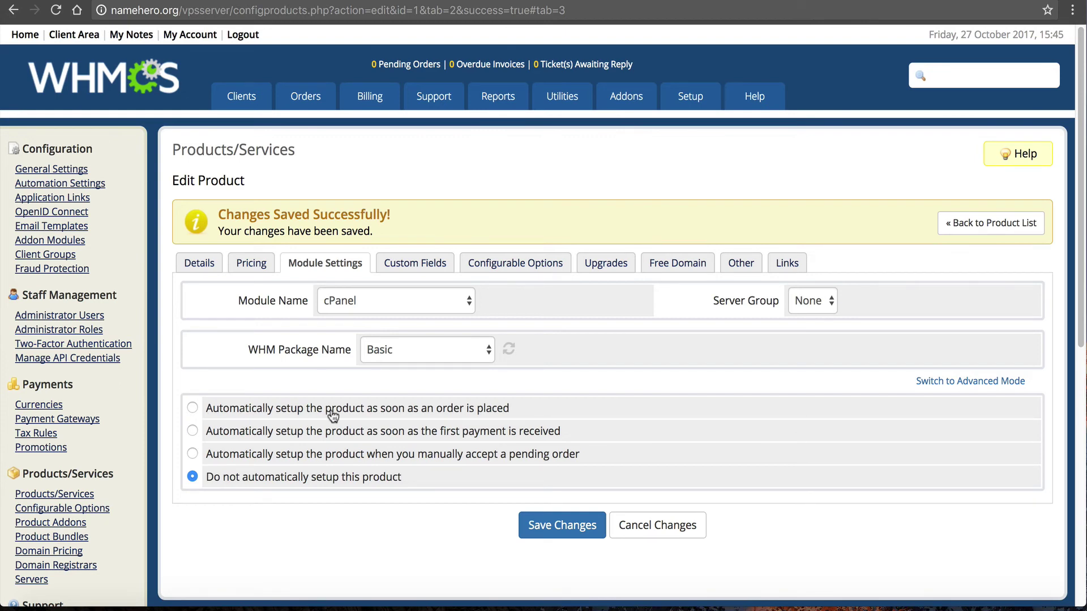
- Make Basic set up automatically on first payment, save, and view its Custom Fields
{"action": "left_click", "coordinate": [475, 415]}
{"action": "left_click", "coordinate": [425, 435]}
{"action": "left_click", "coordinate": [541, 530]}
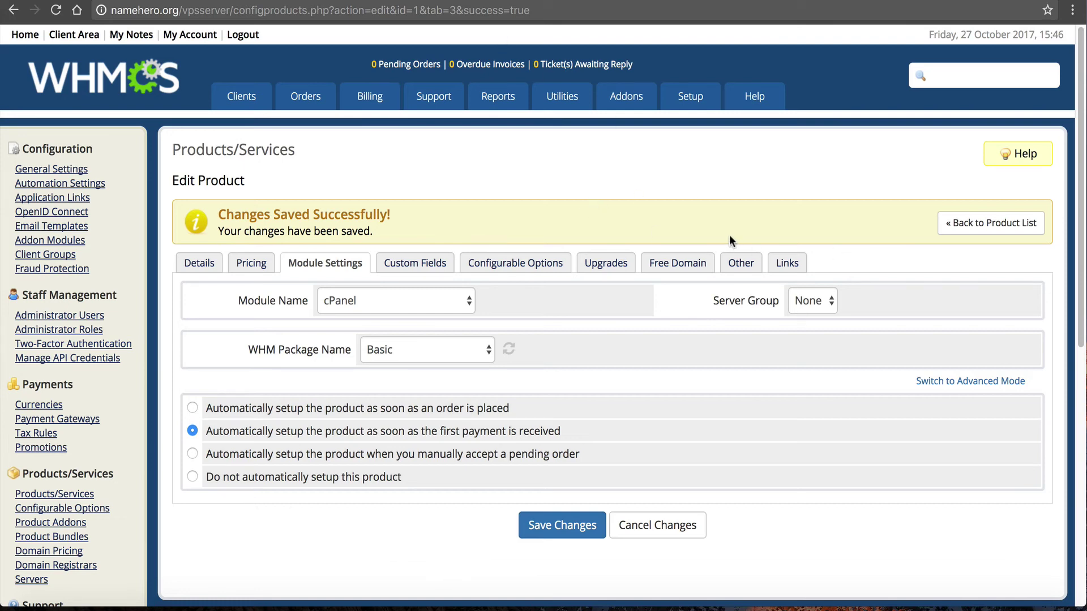
{"action": "left_click", "coordinate": [555, 517]}
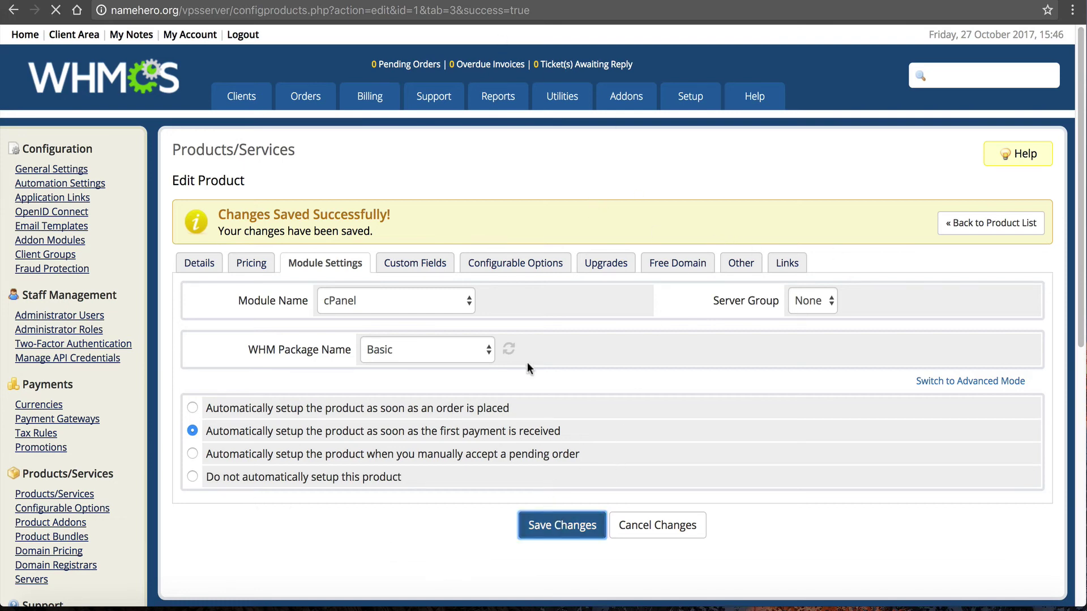
{"action": "left_click", "coordinate": [432, 263]}
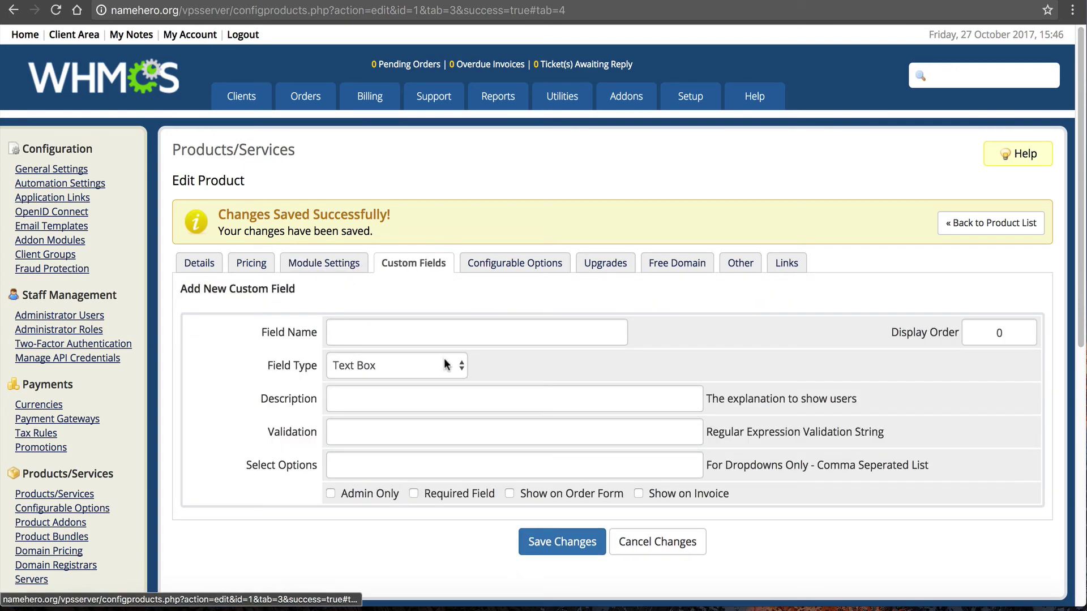
- Look through the Configurable Options and Upgrades tabs, then show the Free Domain settings
{"action": "left_click", "coordinate": [530, 253]}
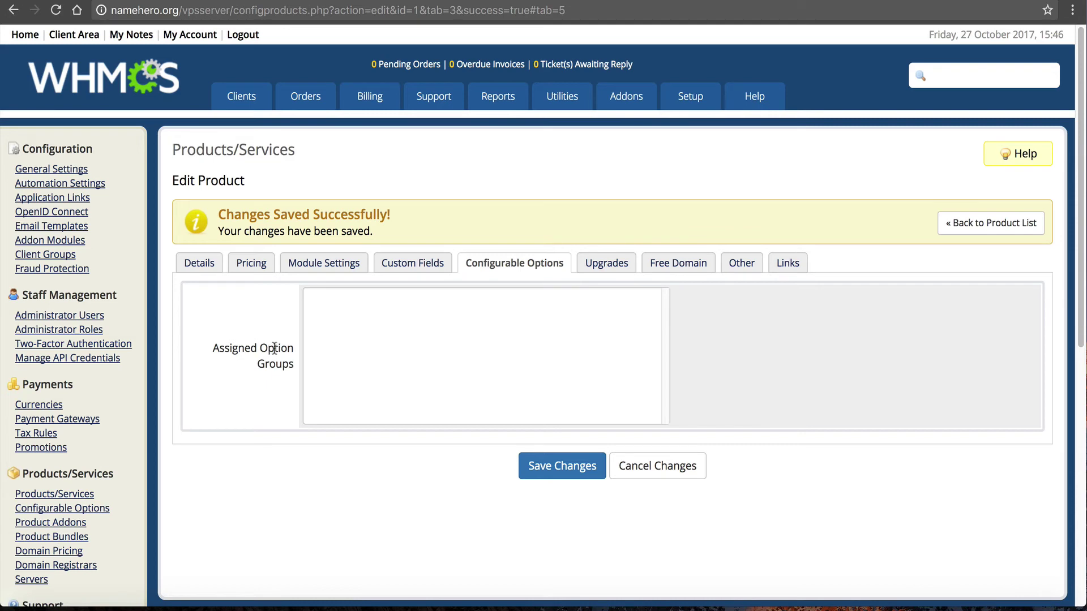
{"action": "left_click_drag", "start_coordinate": [262, 324], "coordinate": [225, 328]}
{"action": "left_click", "coordinate": [600, 252]}
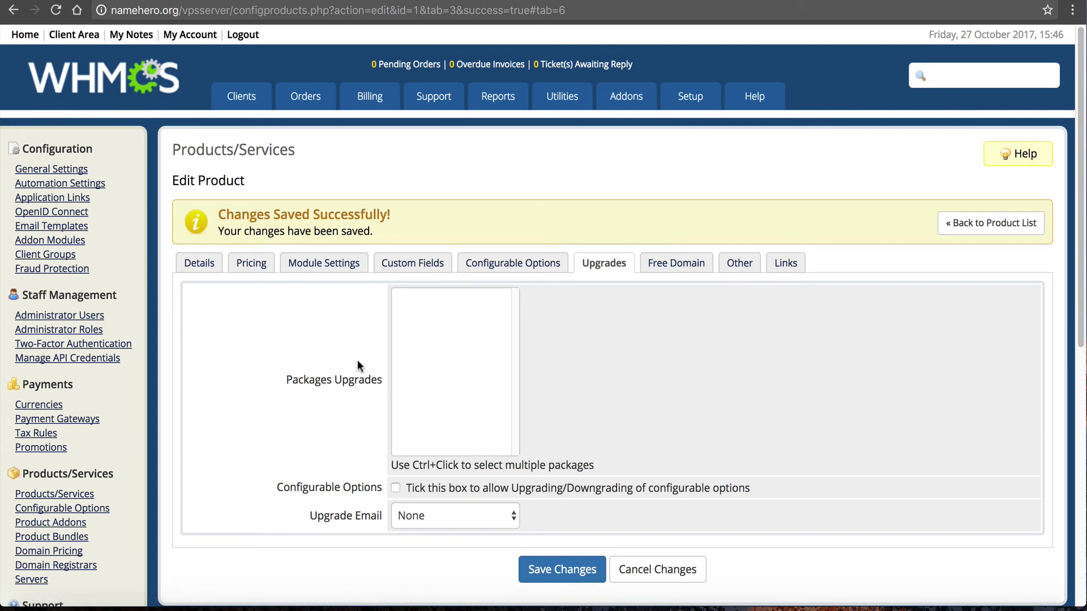
{"action": "left_click", "coordinate": [404, 339]}
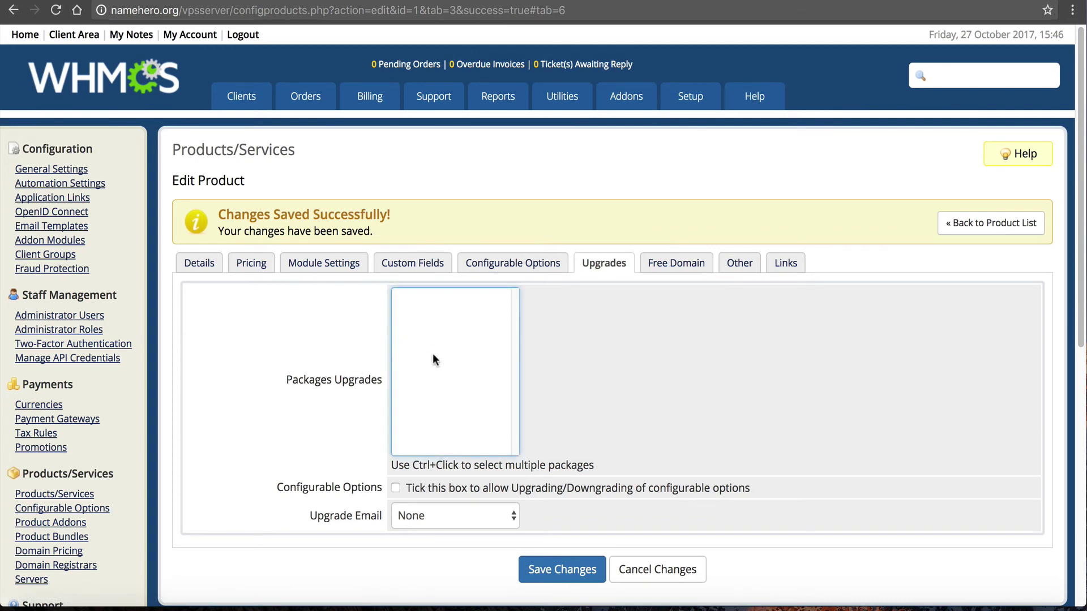
{"action": "left_click", "coordinate": [648, 264]}
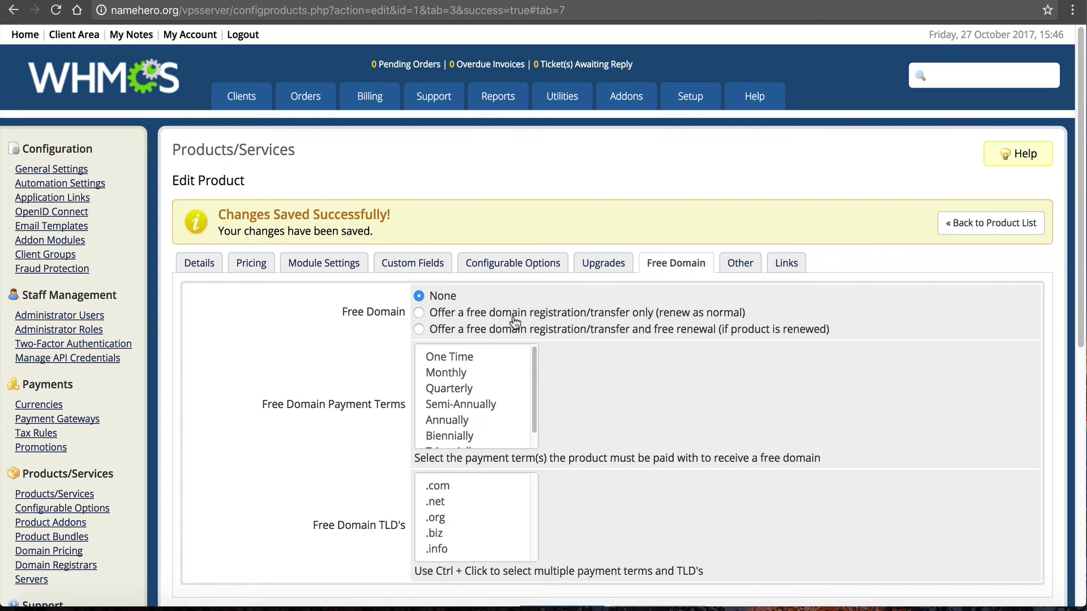
- Offer a free .com registration/transfer only for Triennially paid orders, and save
{"action": "left_click", "coordinate": [624, 319]}
{"action": "left_click", "coordinate": [531, 433]}
{"action": "scroll", "coordinate": [530, 442], "scroll_direction": "down", "scroll_amount": 1}
{"action": "left_click", "coordinate": [498, 436]}
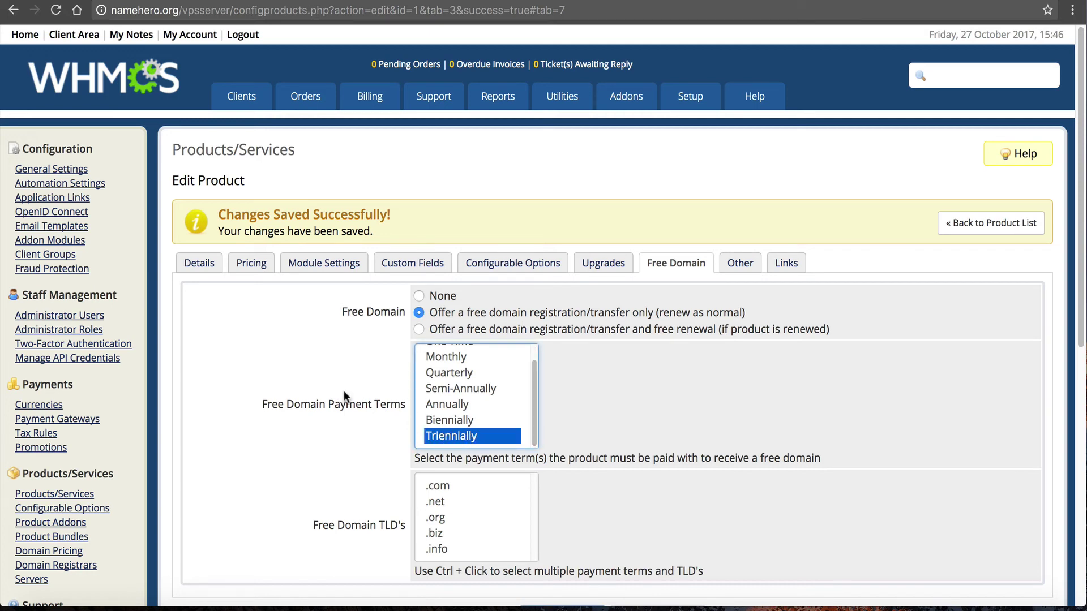
{"action": "double_click", "coordinate": [426, 473]}
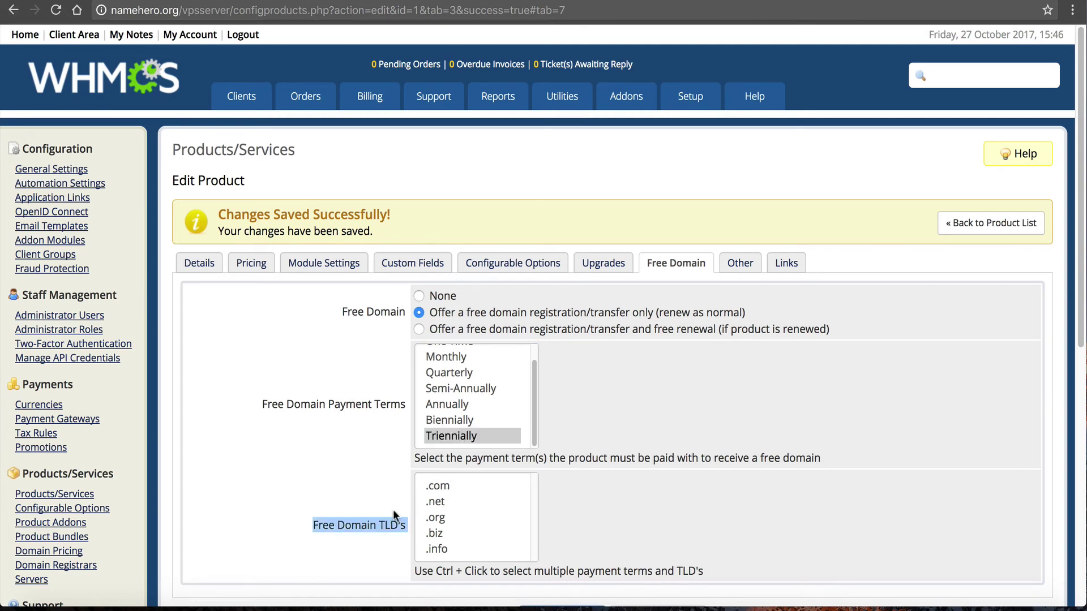
{"action": "left_click", "coordinate": [444, 488]}
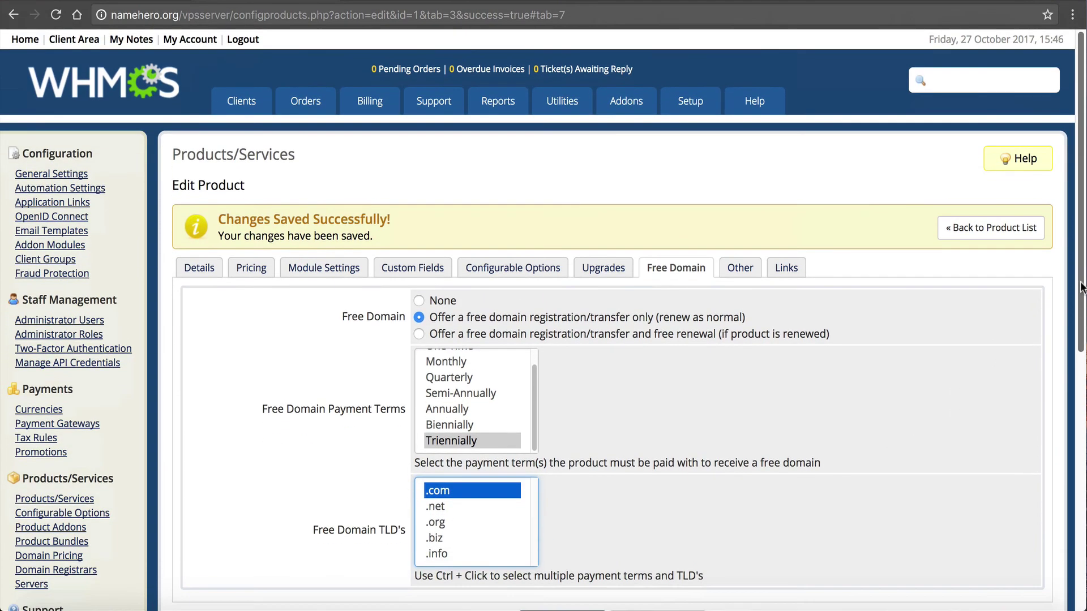
{"action": "left_click_drag", "start_coordinate": [1081, 292], "coordinate": [1081, 343]}
{"action": "left_click", "coordinate": [562, 518]}
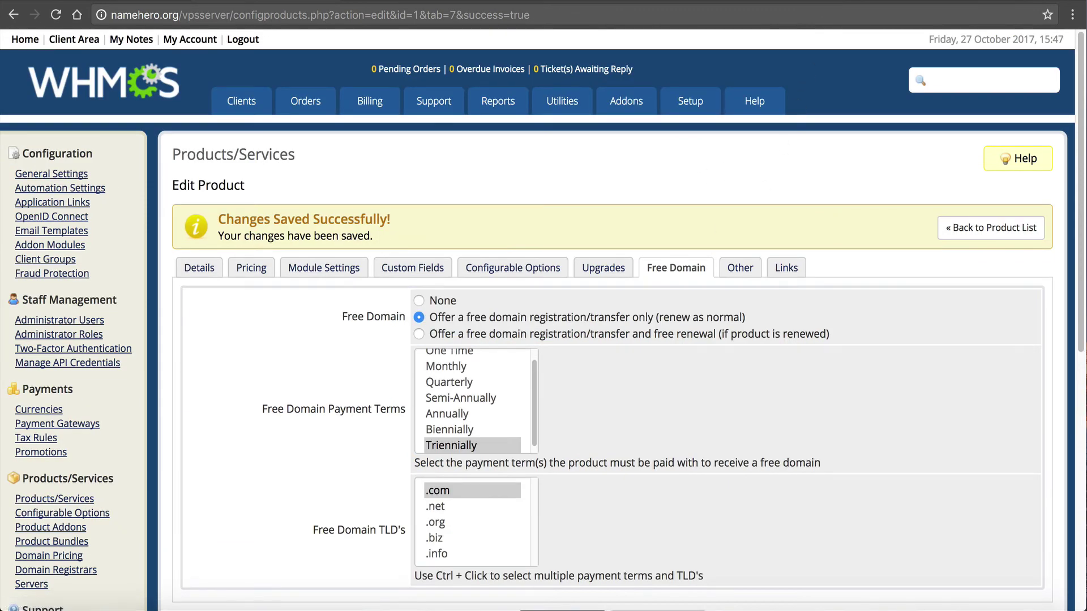
{"action": "left_click", "coordinate": [574, 6]}
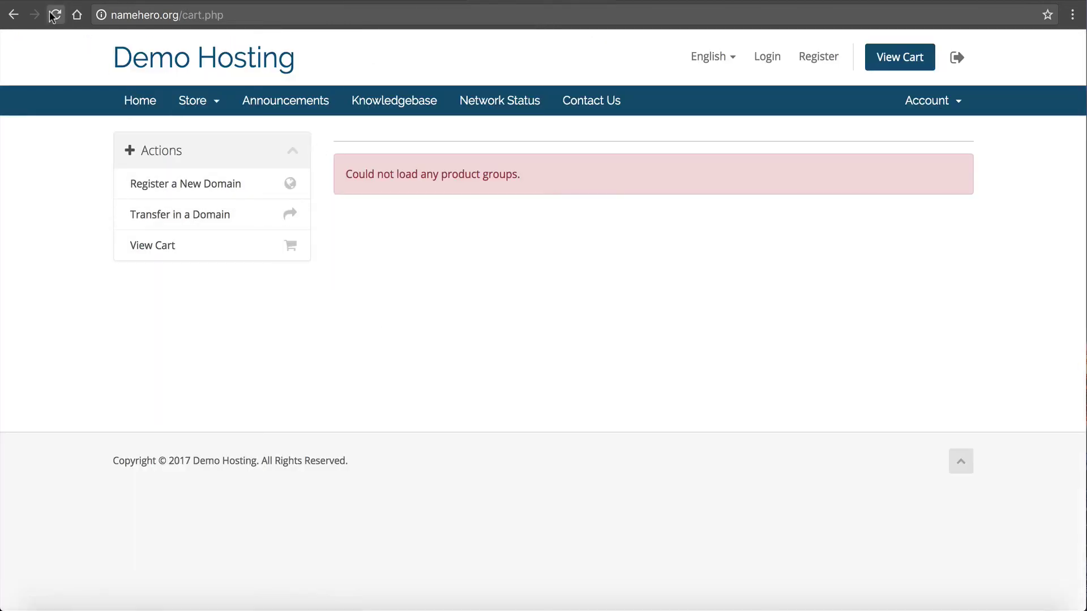
{"action": "left_click", "coordinate": [53, 15]}
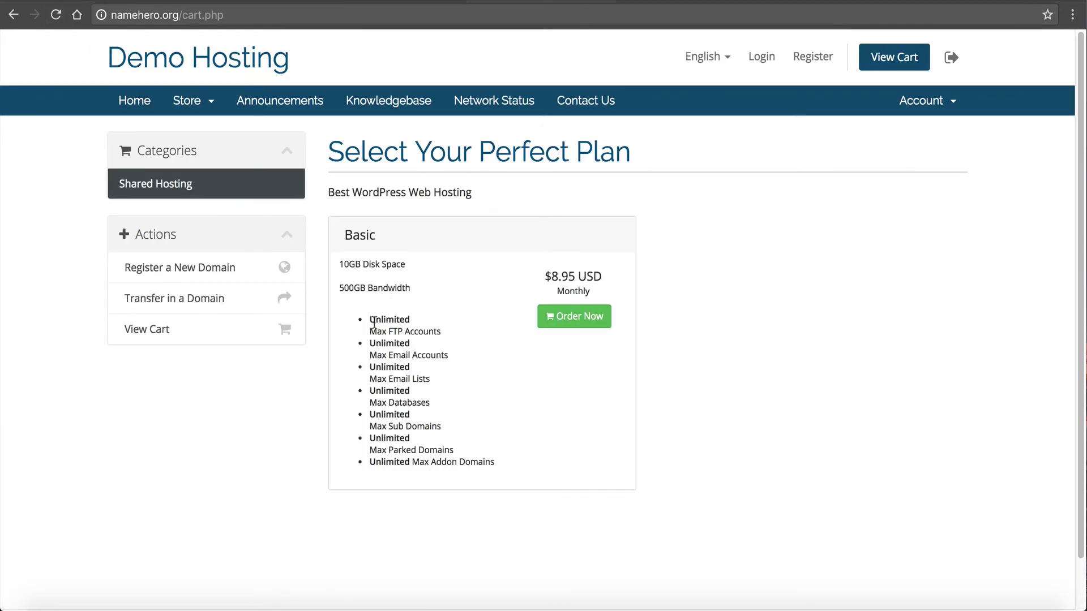
{"action": "left_click_drag", "start_coordinate": [357, 235], "coordinate": [381, 235]}
{"action": "left_click", "coordinate": [381, 236]}
{"action": "left_click", "coordinate": [553, 318]}
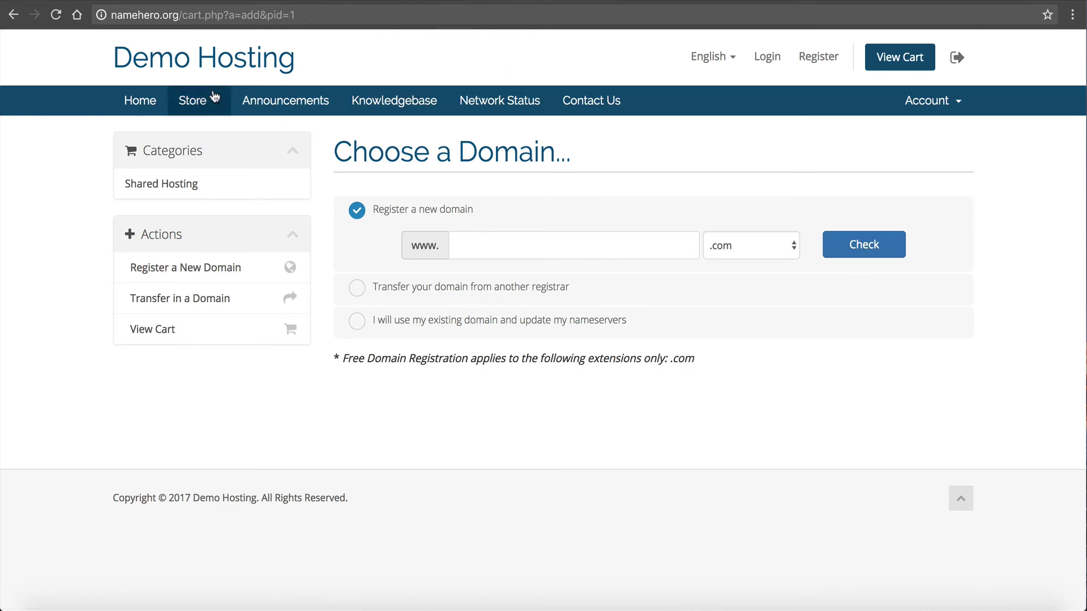
{"action": "left_click", "coordinate": [120, 109]}
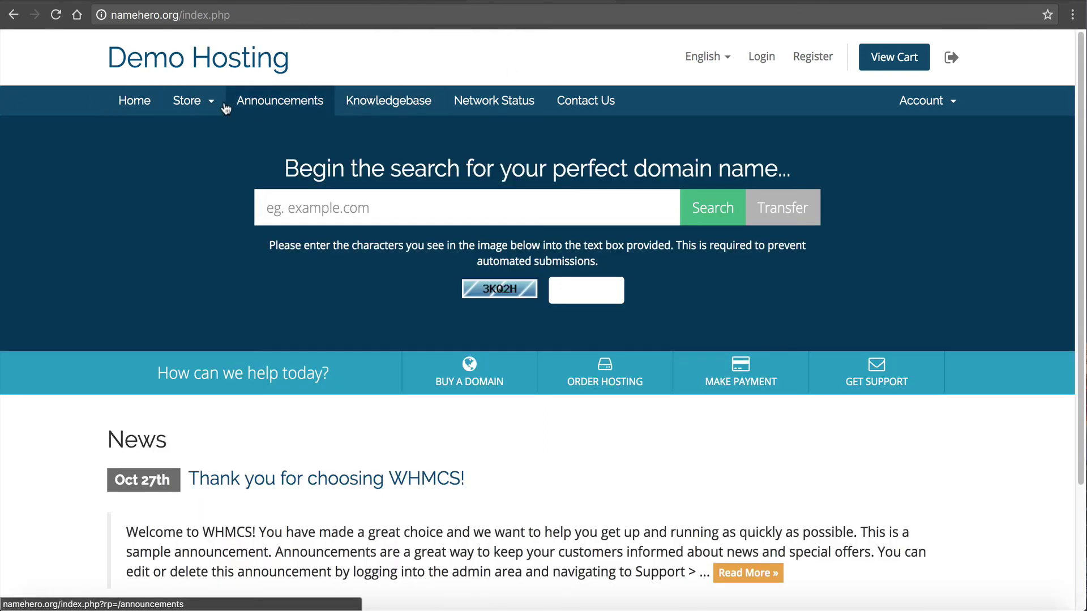
{"action": "left_click", "coordinate": [625, 385]}
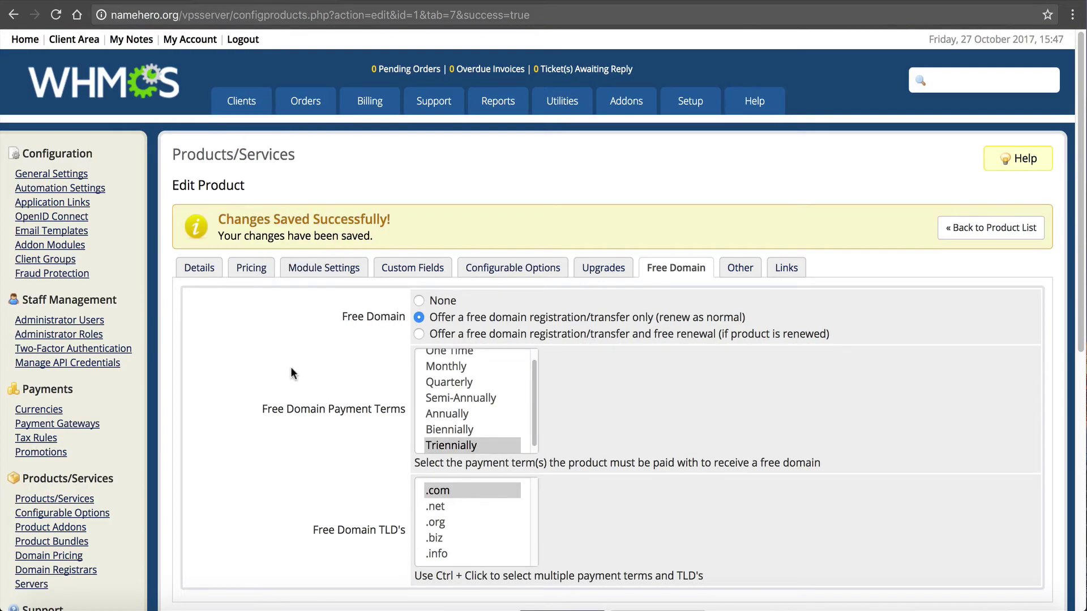
- Start a new product group named 'Reseller Hosting' with headline 'Select Your Perfect Plan'
{"action": "mouse_move", "coordinate": [691, 102]}
{"action": "mouse_move", "coordinate": [731, 236]}
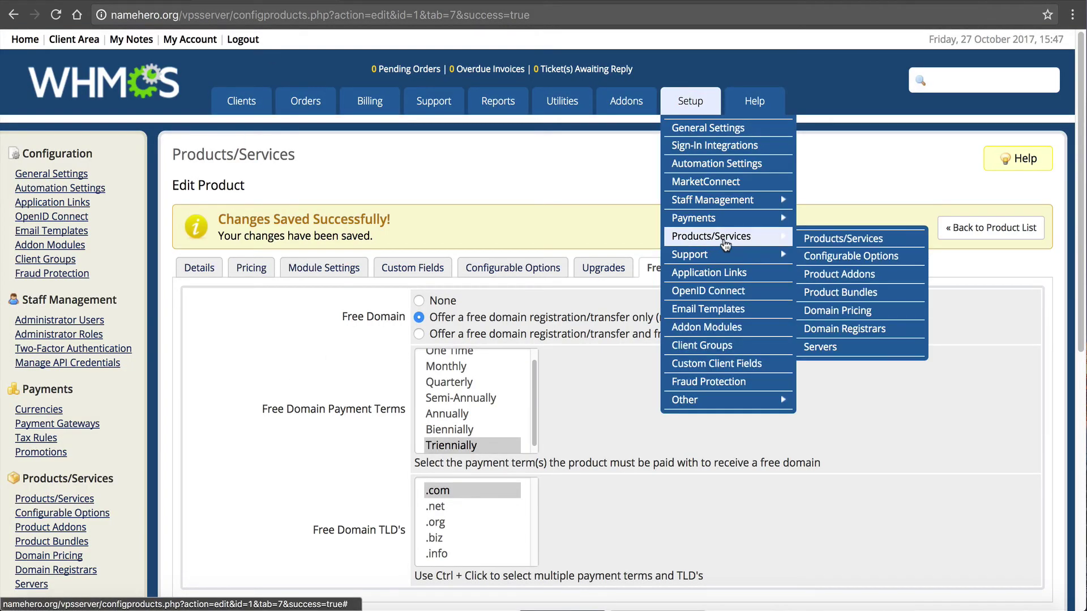
{"action": "left_click", "coordinate": [826, 245]}
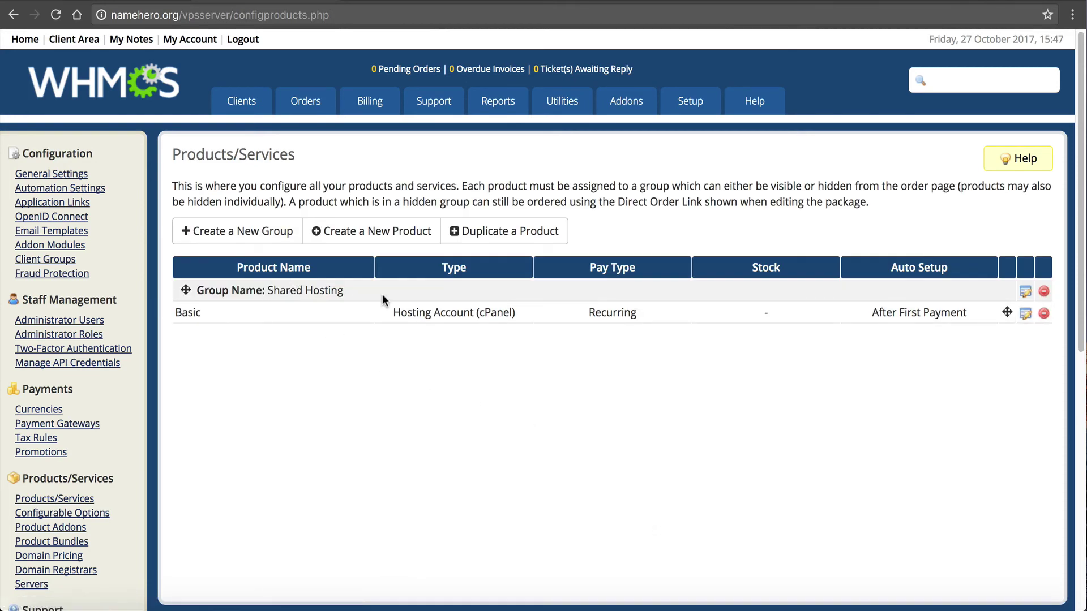
{"action": "left_click", "coordinate": [235, 239]}
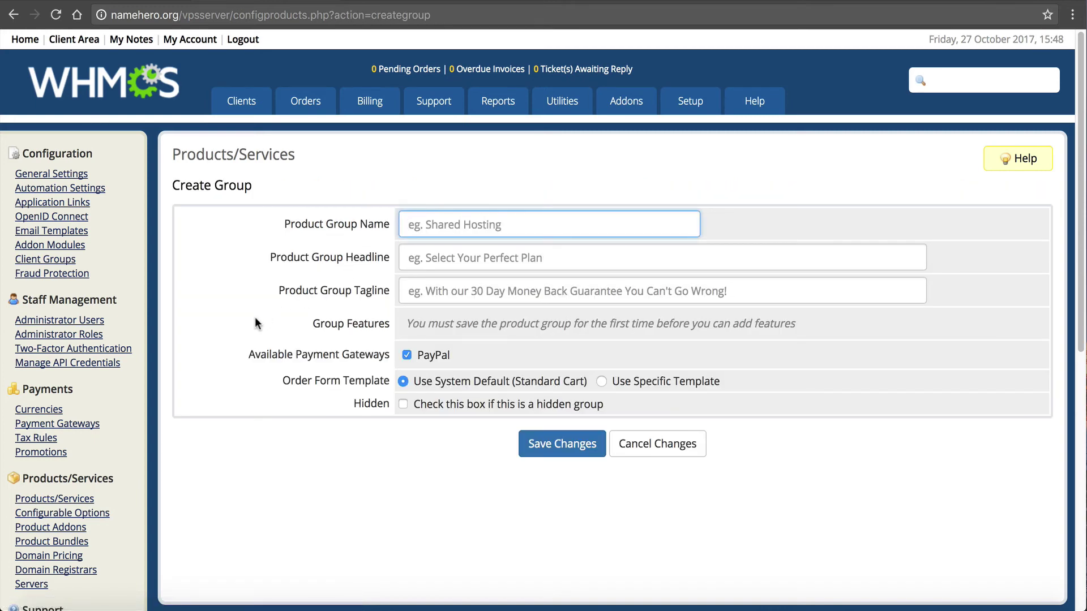
{"action": "type", "text": "Reseller Hosting"}
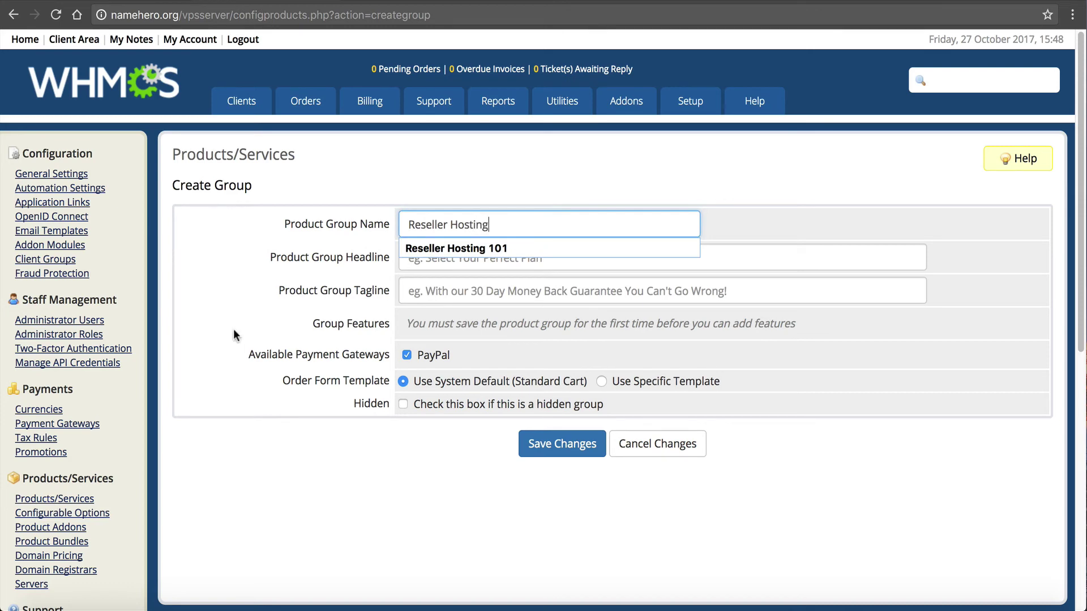
{"action": "key", "text": "Tab"}
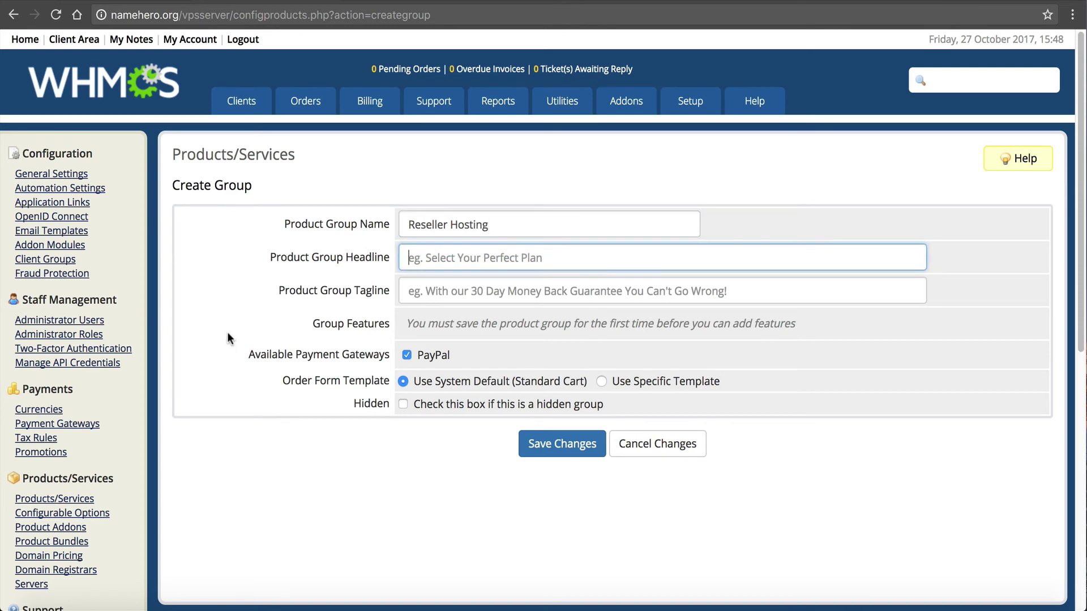
{"action": "type", "text": "Select Your Perfect Plan"}
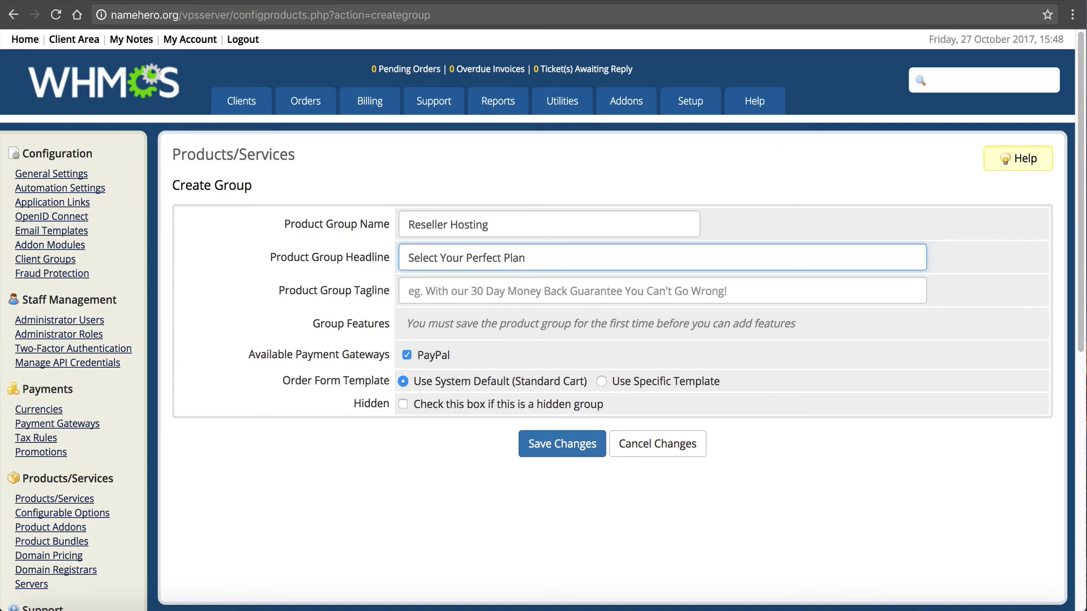
- Change the headline to 'Select Your Perfect Reseller Plan' after checking the storefront wording
{"action": "key", "text": "ctrl+Tab"}
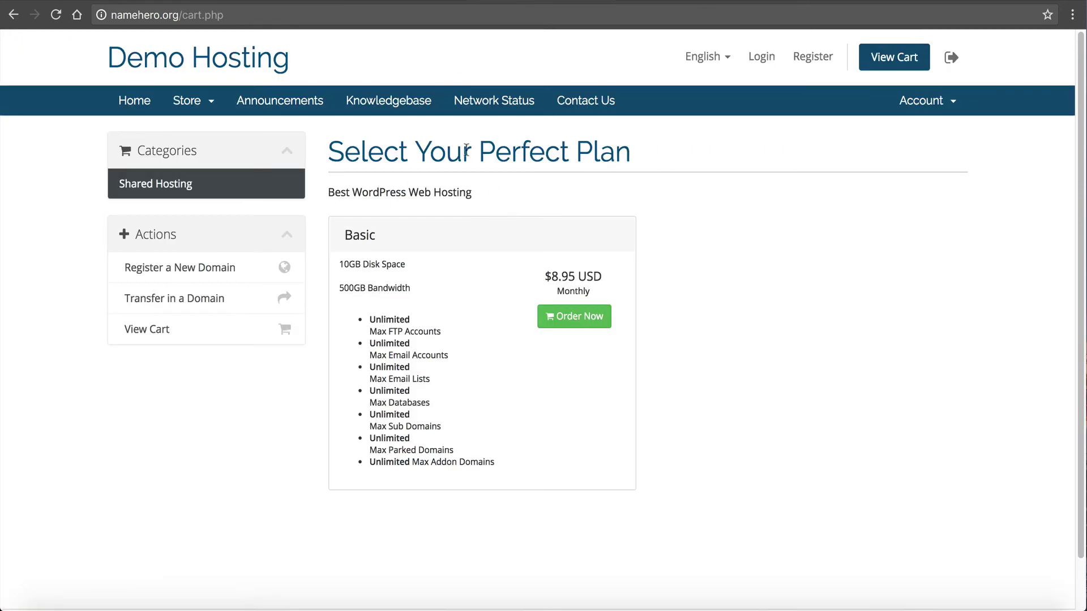
{"action": "left_click_drag", "start_coordinate": [343, 150], "coordinate": [650, 160]}
{"action": "key", "text": "ctrl+Tab"}
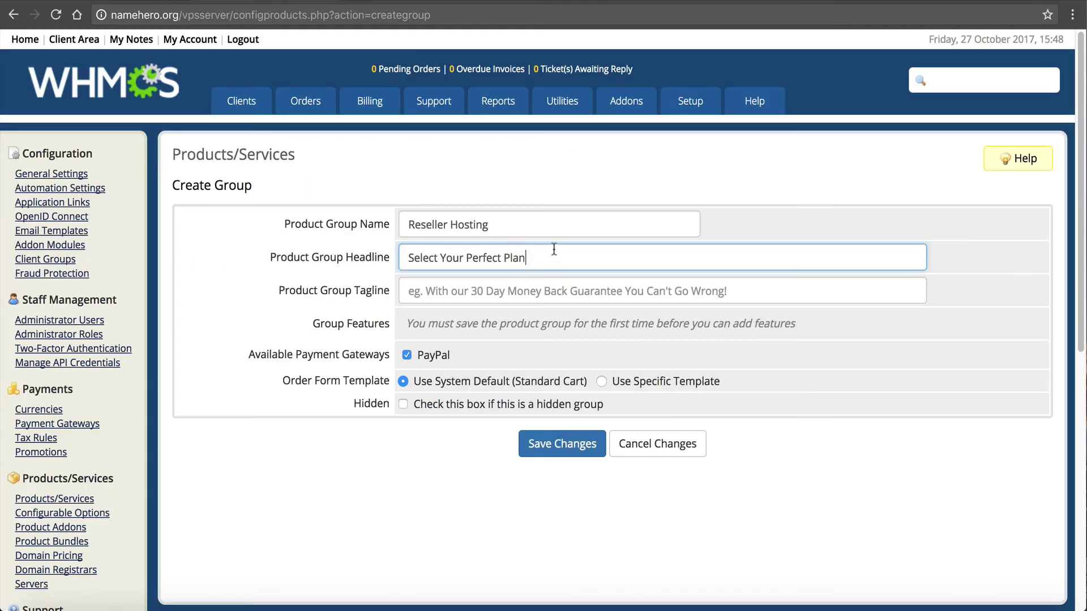
{"action": "triple_click", "coordinate": [479, 257]}
{"action": "left_click", "coordinate": [472, 256]}
{"action": "type", "text": "Reseller"}
- Add the tagline 'The Best Reseller Hosting Online' and save the group
{"action": "key", "text": "Tab"}
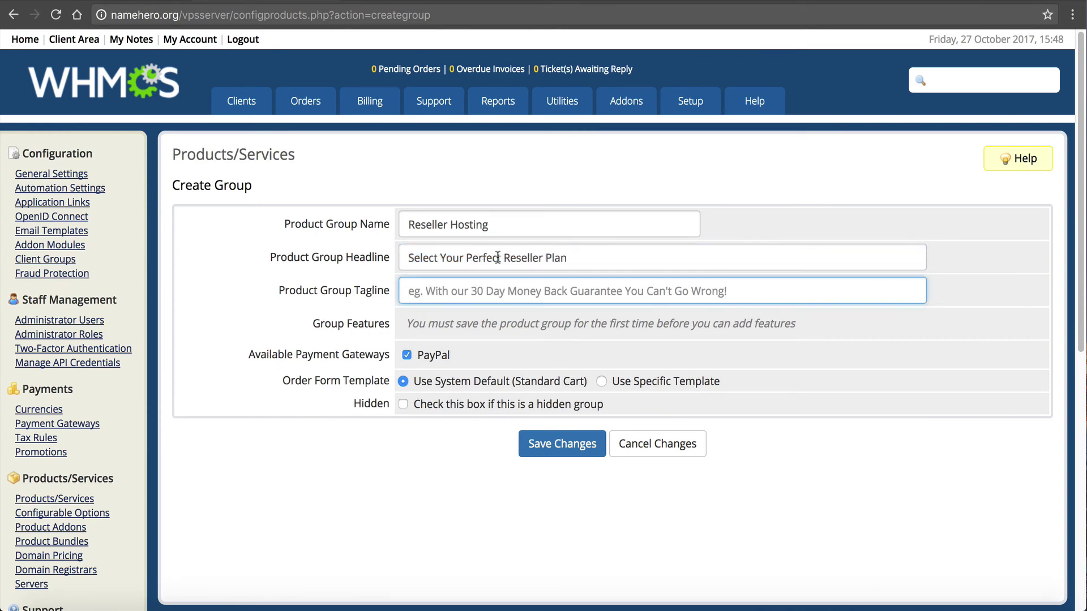
{"action": "type", "text": "The Best Reseller"}
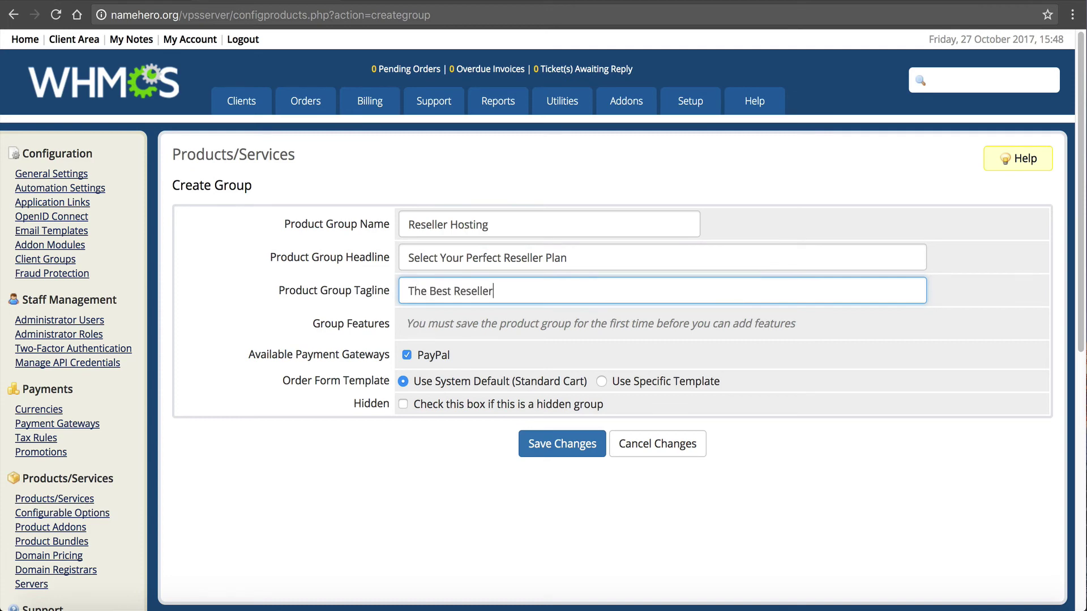
{"action": "type", "text": " Hosting Online"}
{"action": "left_click_drag", "start_coordinate": [569, 291], "coordinate": [428, 291]}
{"action": "left_click", "coordinate": [428, 291]}
{"action": "left_click", "coordinate": [360, 320]}
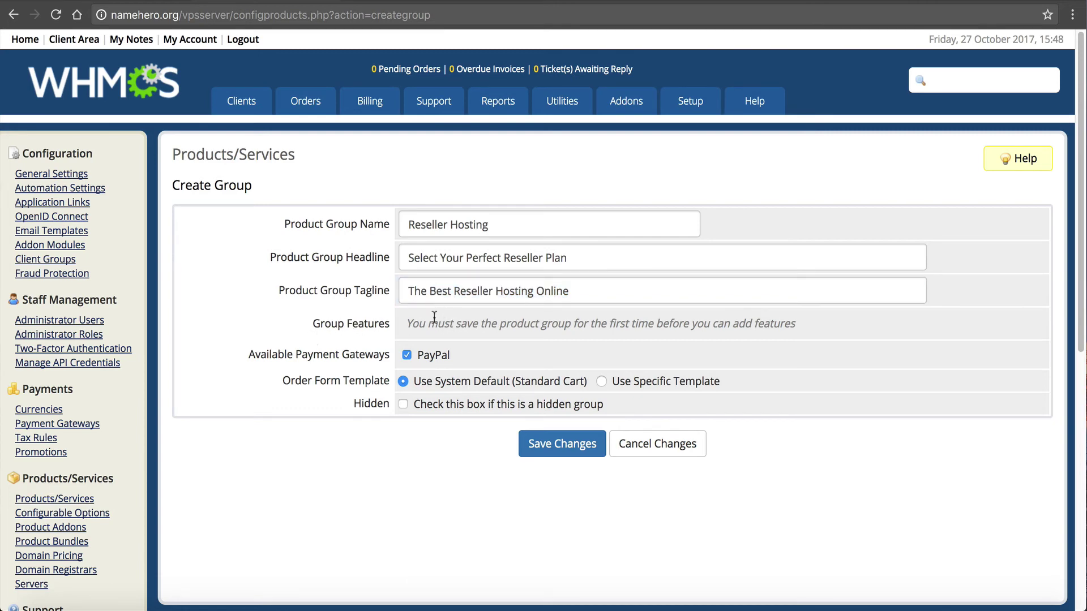
{"action": "left_click", "coordinate": [498, 316]}
{"action": "left_click", "coordinate": [532, 444]}
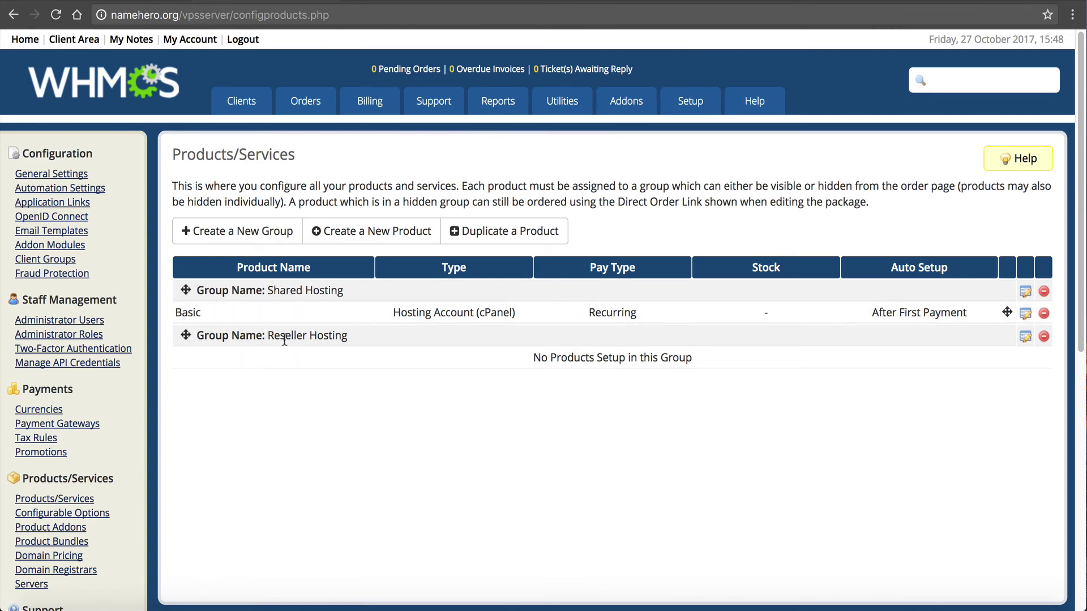
- Create the product 'Basic Reseller' as a Reseller Account in the Reseller Hosting group
{"action": "left_click", "coordinate": [422, 241]}
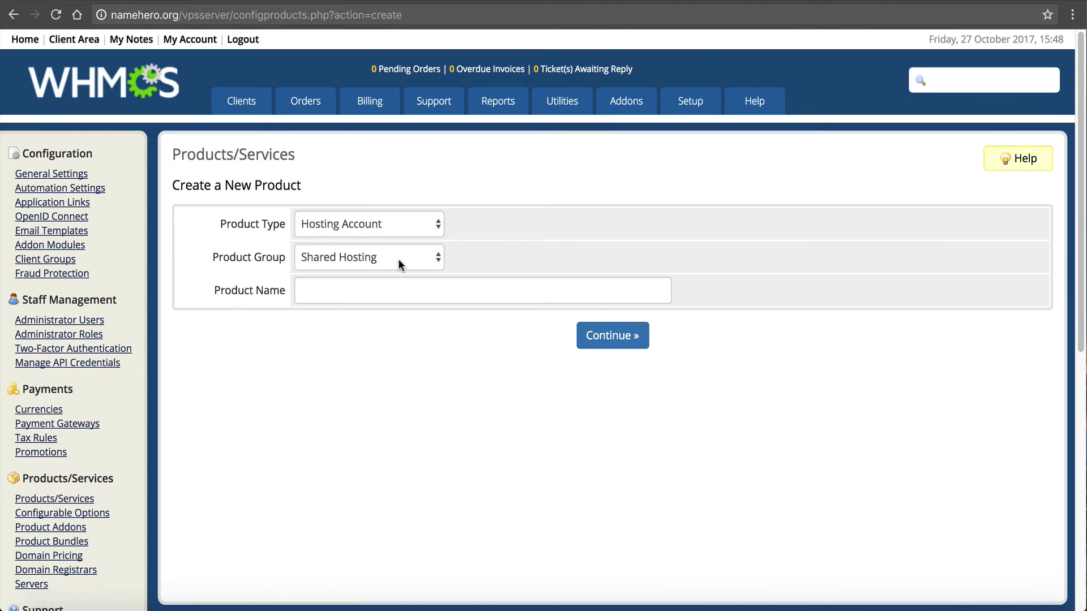
{"action": "left_click", "coordinate": [385, 284]}
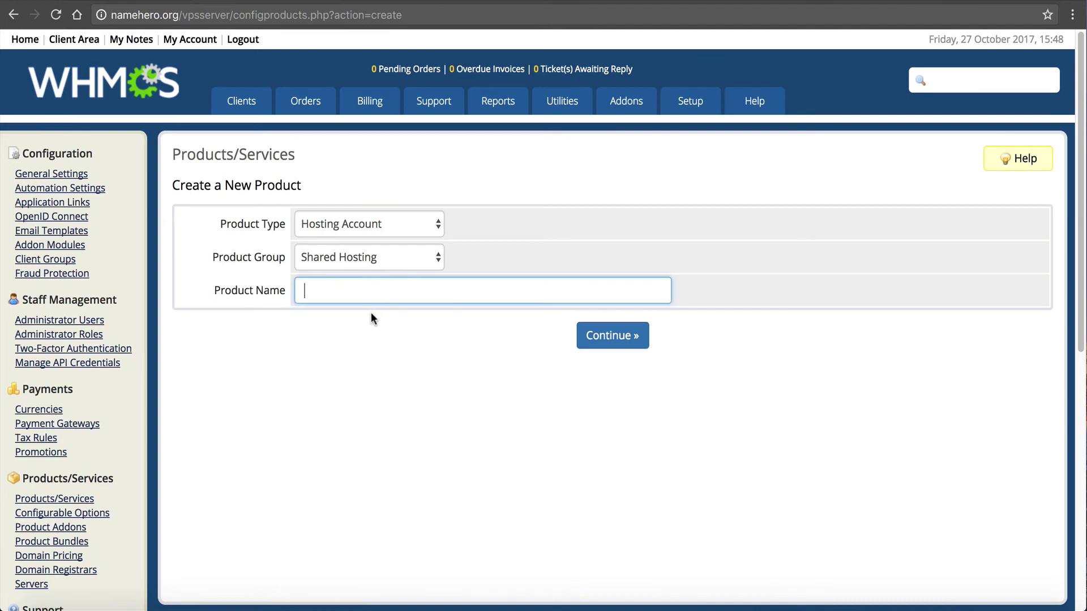
{"action": "type", "text": "Basic Reseller"}
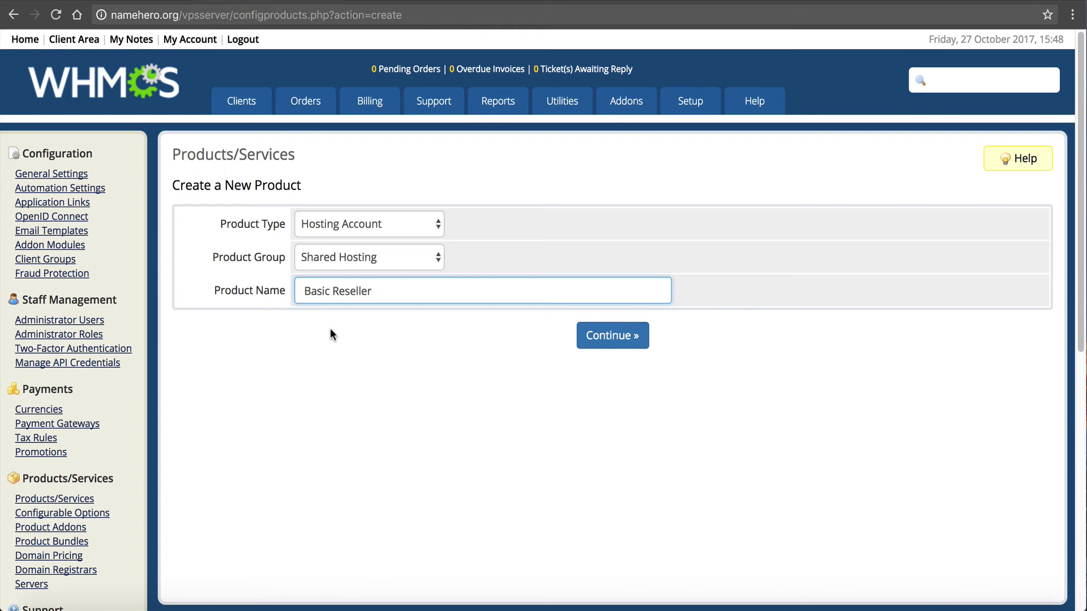
{"action": "left_click", "coordinate": [342, 223]}
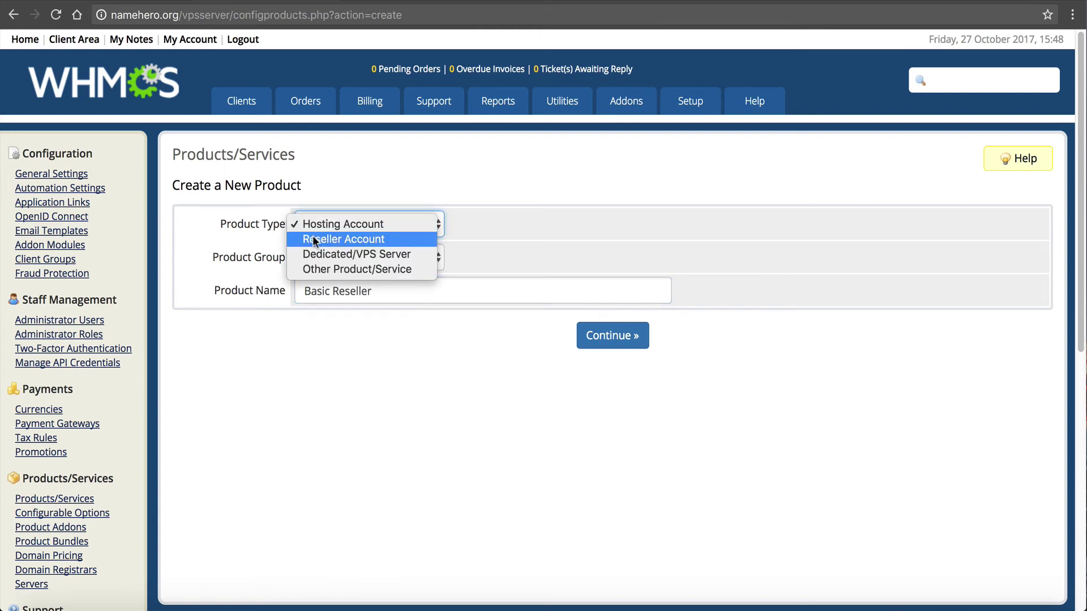
{"action": "left_click", "coordinate": [287, 239]}
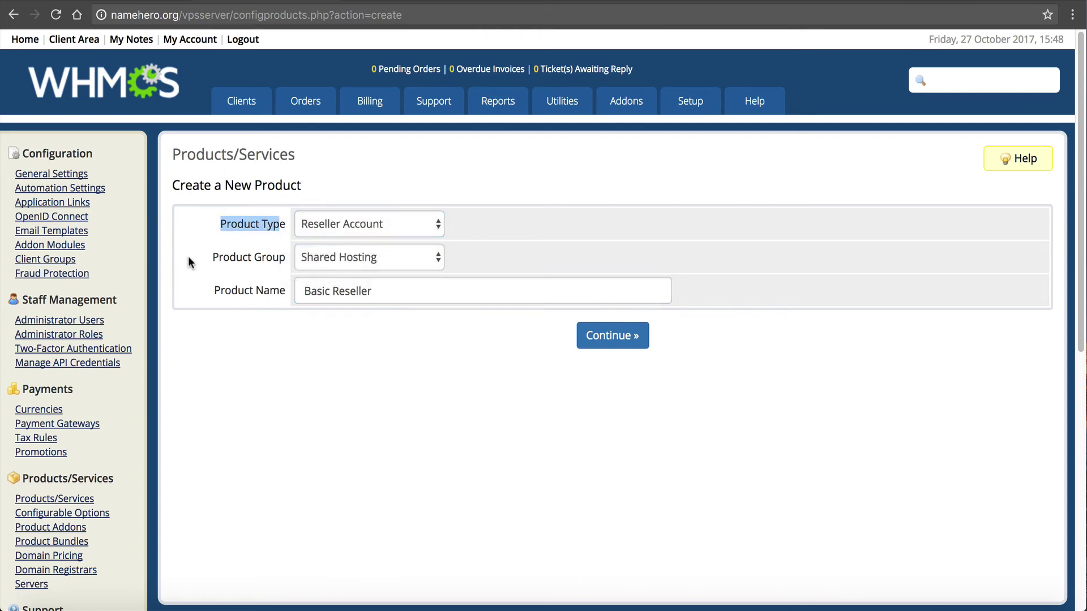
{"action": "left_click", "coordinate": [305, 257]}
{"action": "left_click", "coordinate": [308, 271]}
{"action": "left_click", "coordinate": [322, 290]}
{"action": "left_click", "coordinate": [623, 336]}
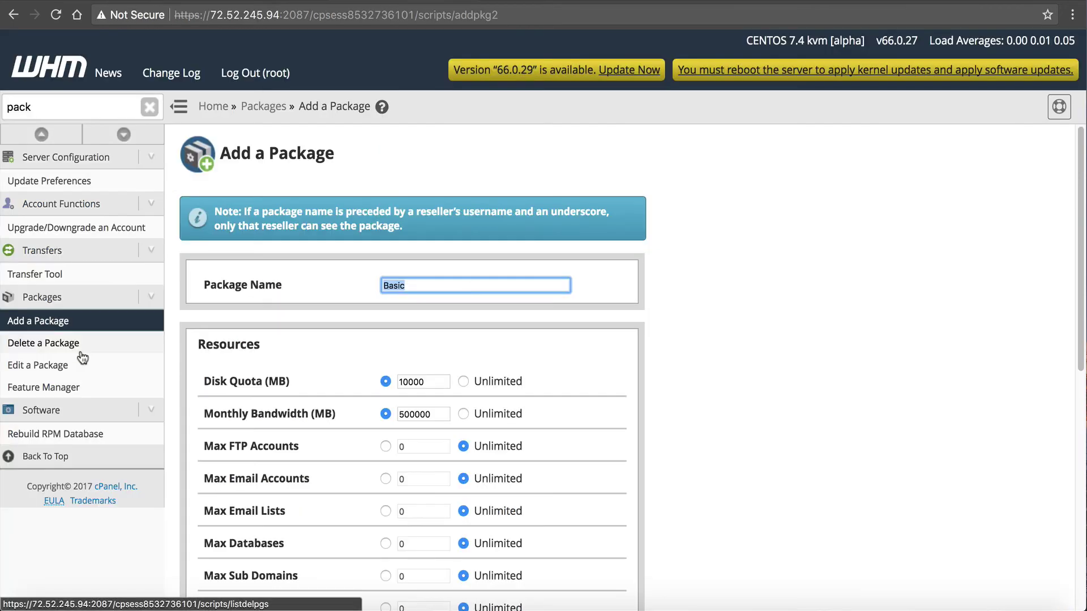
- Find the Reseller Center in WHM and open keydiets' nameservers and privileges
{"action": "double_click", "coordinate": [75, 108]}
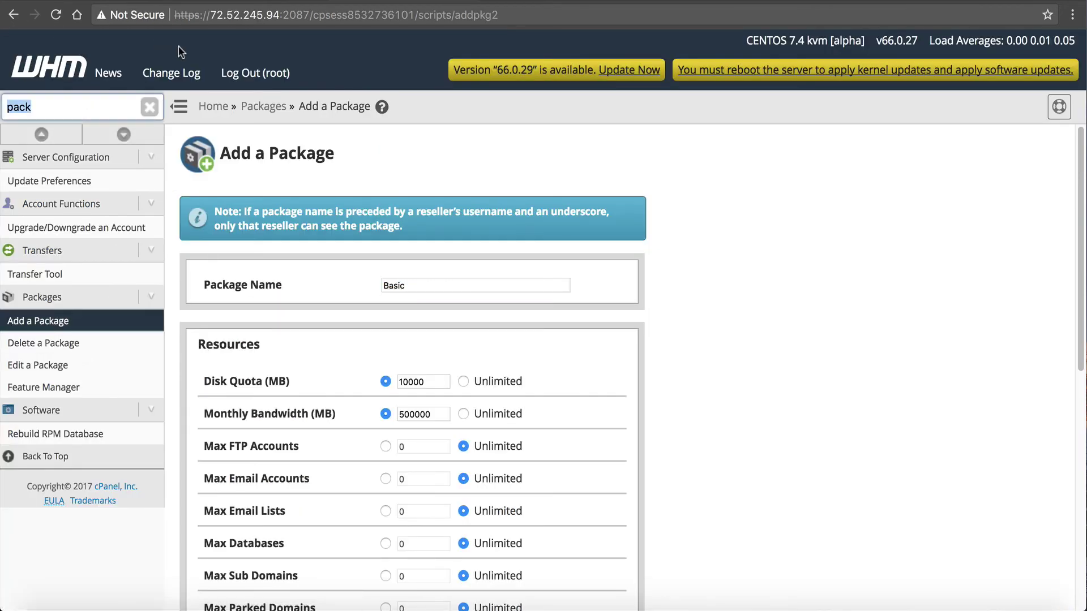
{"action": "type", "text": "reseller"}
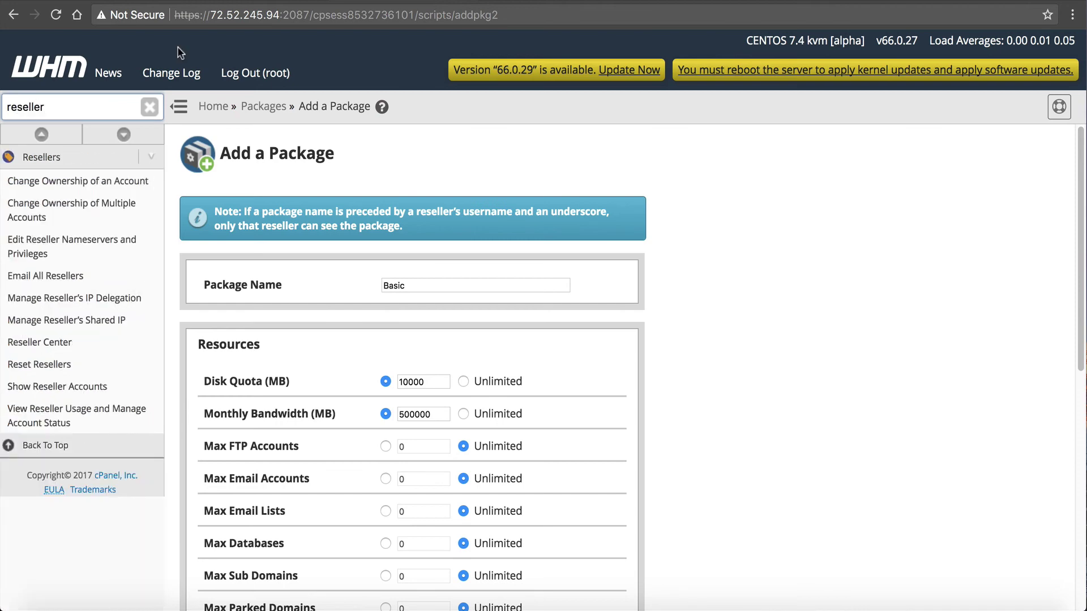
{"action": "left_click", "coordinate": [36, 342]}
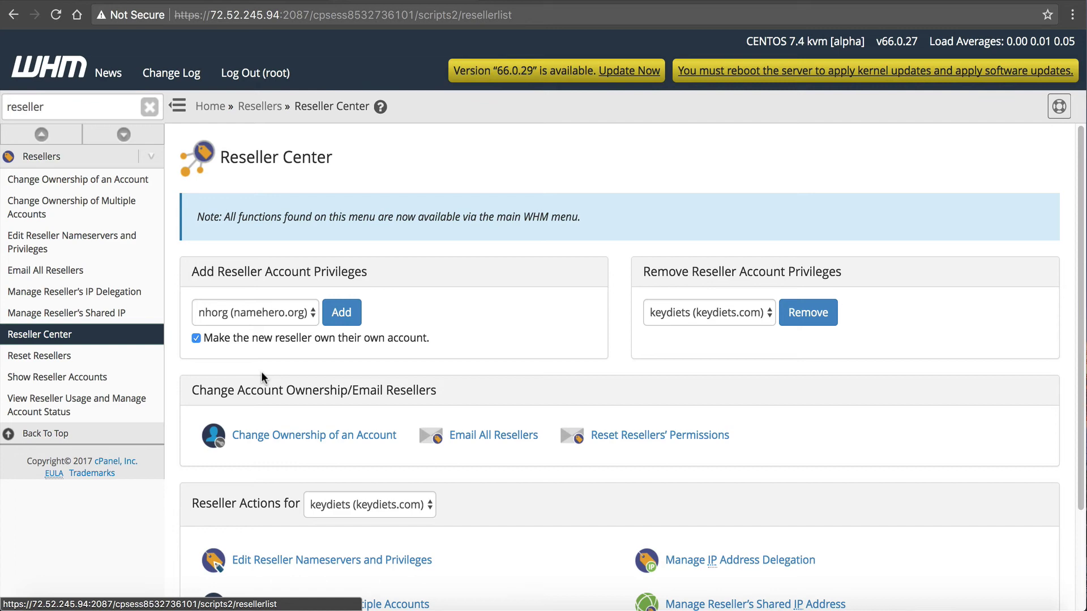
{"action": "left_click", "coordinate": [403, 561]}
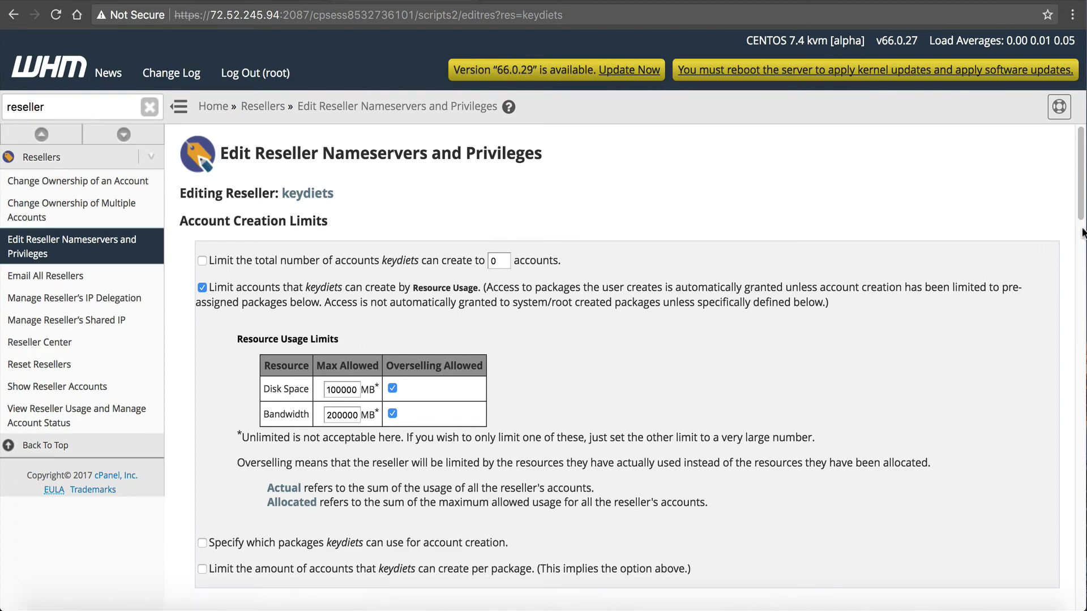
- Load the Basic ACL list for keydiets and review the resulting privileges
{"action": "scroll", "coordinate": [1079, 252], "scroll_direction": "down", "scroll_amount": 4}
{"action": "scroll", "coordinate": [1078, 252], "scroll_direction": "up", "scroll_amount": 1}
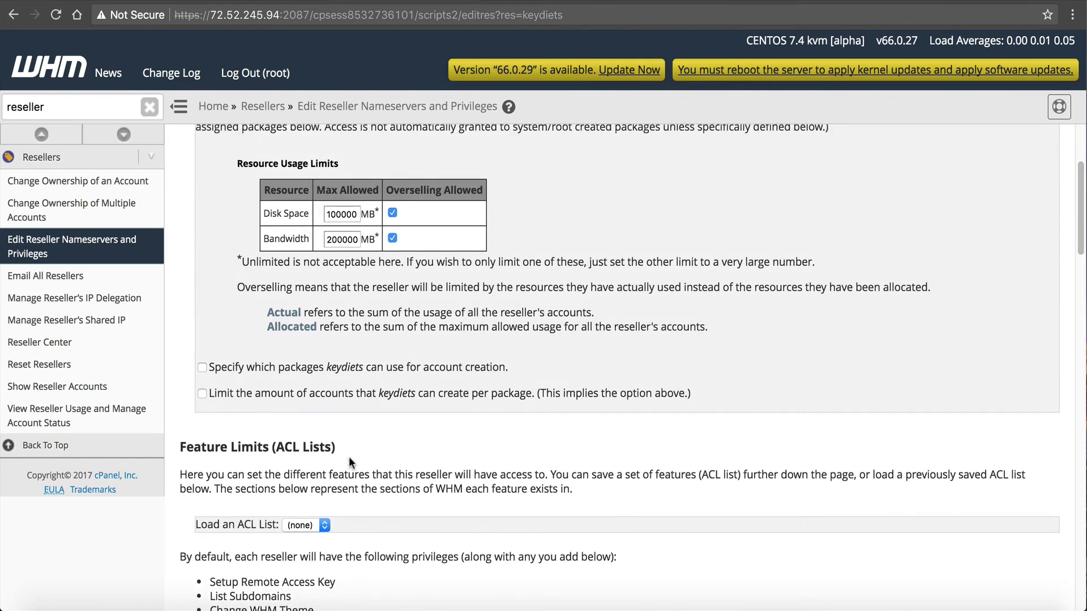
{"action": "left_click", "coordinate": [311, 533]}
{"action": "scroll", "coordinate": [1052, 304], "scroll_direction": "down", "scroll_amount": 12}
{"action": "scroll", "coordinate": [1028, 362], "scroll_direction": "up", "scroll_amount": 5}
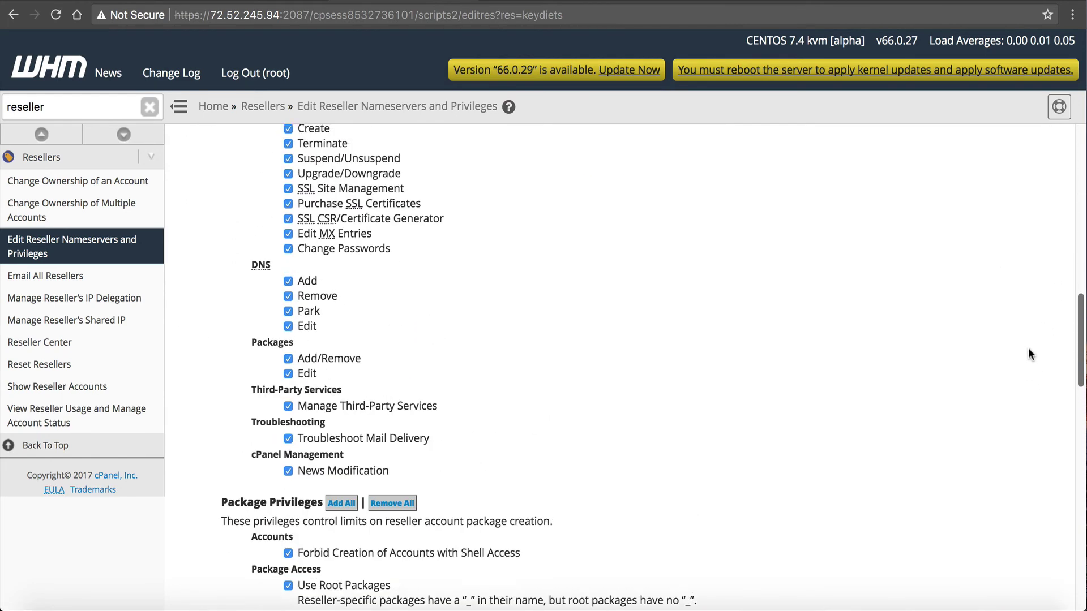
{"action": "scroll", "coordinate": [1026, 333], "scroll_direction": "up", "scroll_amount": 1}
{"action": "scroll", "coordinate": [1019, 346], "scroll_direction": "down", "scroll_amount": 2}
{"action": "scroll", "coordinate": [1017, 334], "scroll_direction": "up", "scroll_amount": 2}
{"action": "scroll", "coordinate": [1008, 348], "scroll_direction": "down", "scroll_amount": 4}
{"action": "scroll", "coordinate": [1010, 334], "scroll_direction": "up", "scroll_amount": 9}
{"action": "scroll", "coordinate": [1021, 271], "scroll_direction": "down", "scroll_amount": 3}
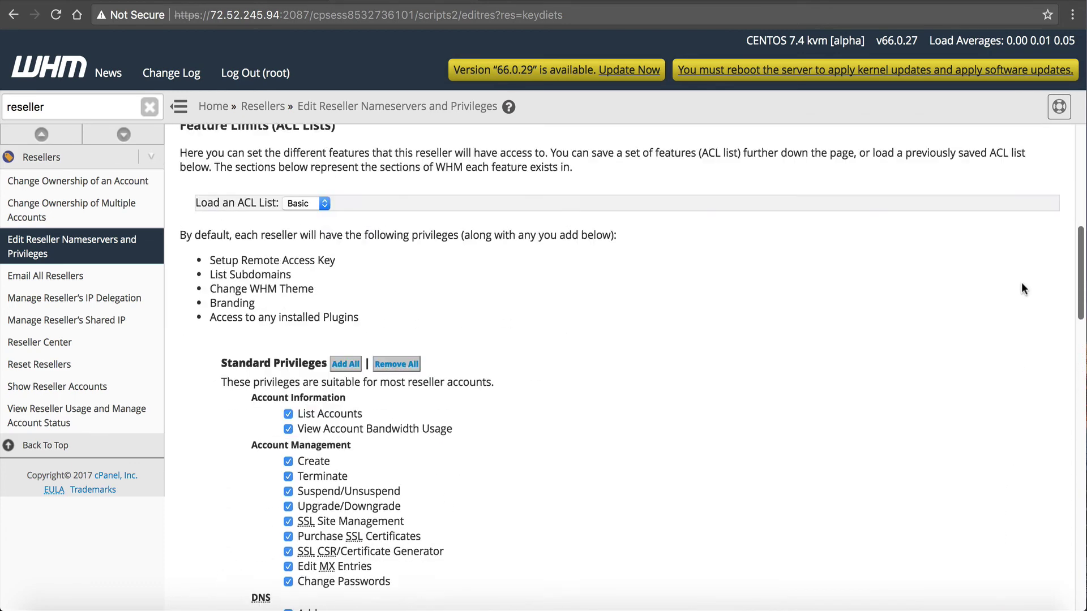
{"action": "scroll", "coordinate": [1016, 298], "scroll_direction": "down", "scroll_amount": 1}
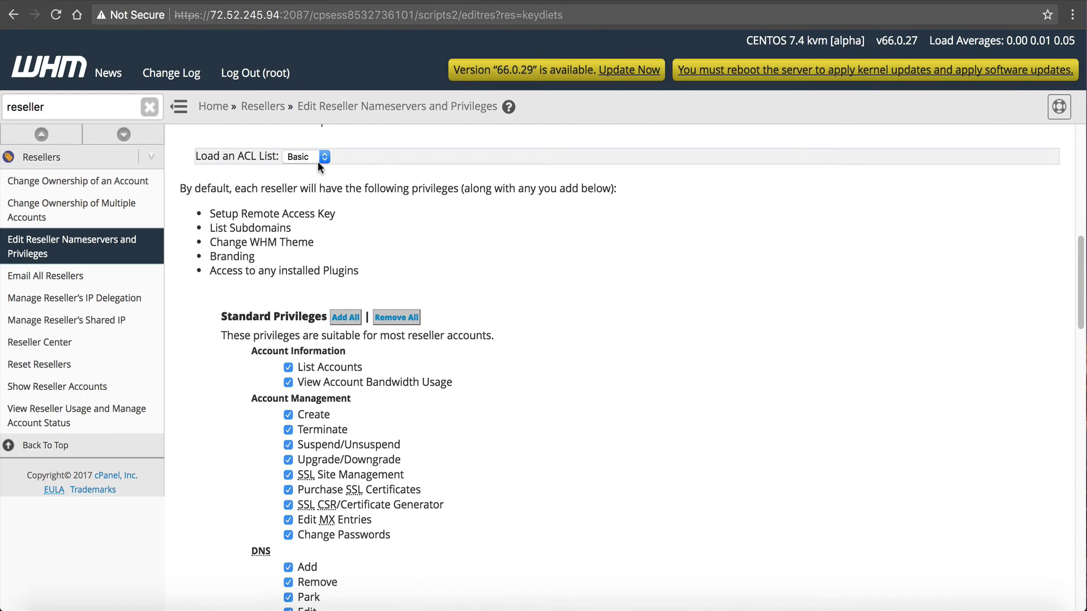
{"action": "scroll", "coordinate": [1070, 264], "scroll_direction": "up", "scroll_amount": 10}
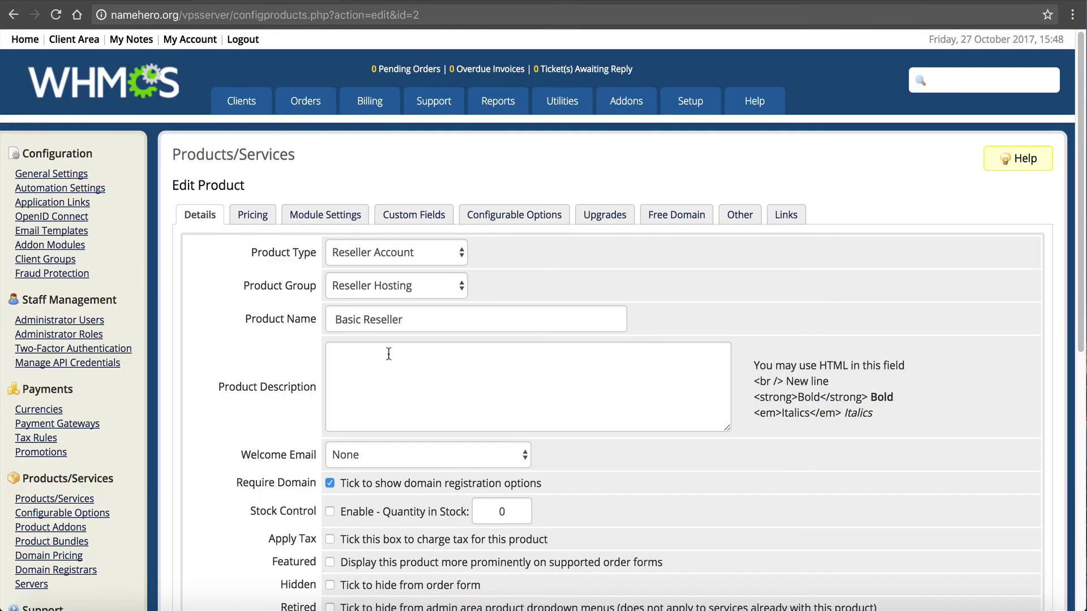
- Write description lines: 100GB Web Space, 500GB Bandwidth, Create Unlimited Accounts, Overselling Allowed
{"action": "left_click", "coordinate": [352, 363]}
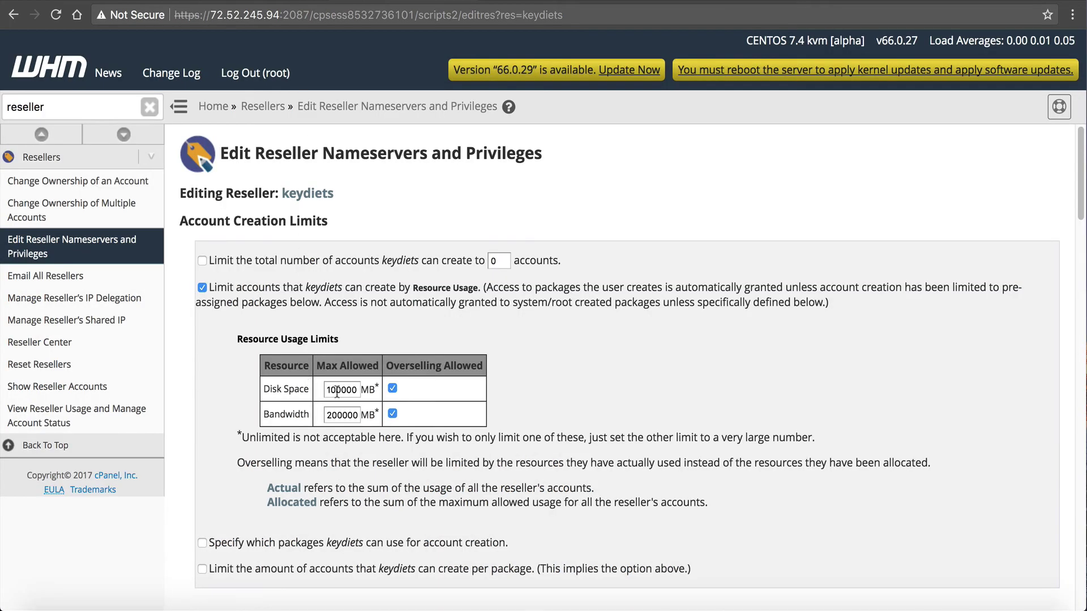
{"action": "double_click", "coordinate": [337, 391]}
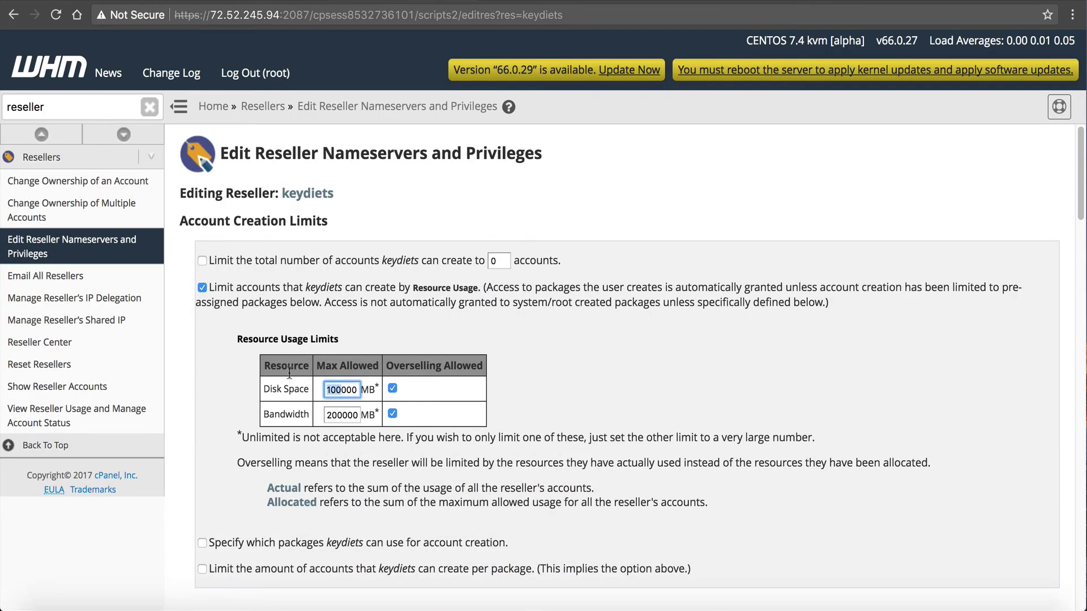
{"action": "double_click", "coordinate": [341, 415]}
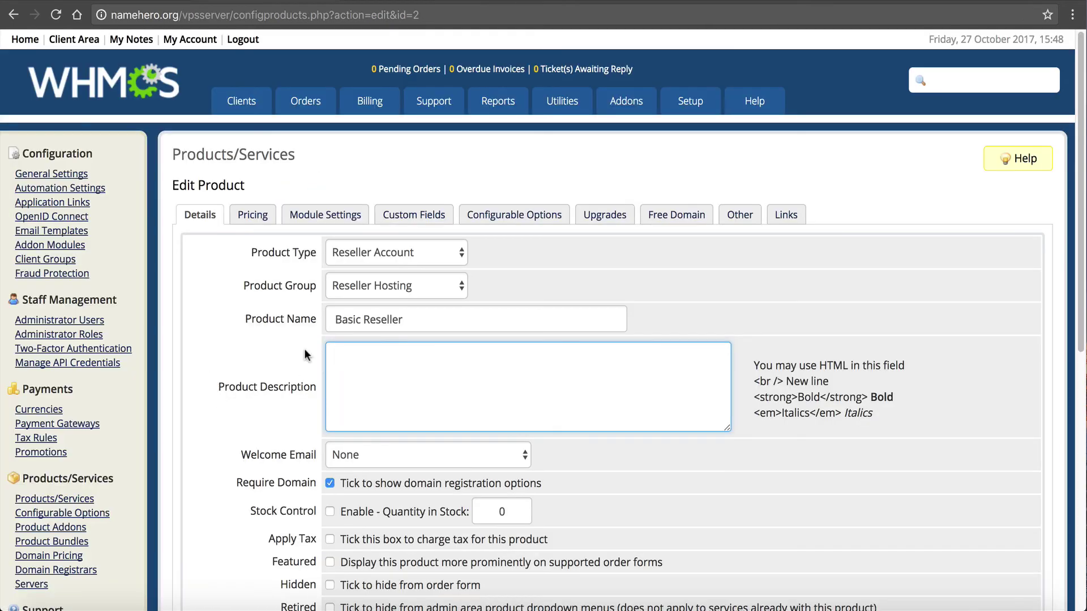
{"action": "type", "text": "100GB Web s"}
{"action": "key", "text": "BackSpace"}
{"action": "type", "text": "Space "}
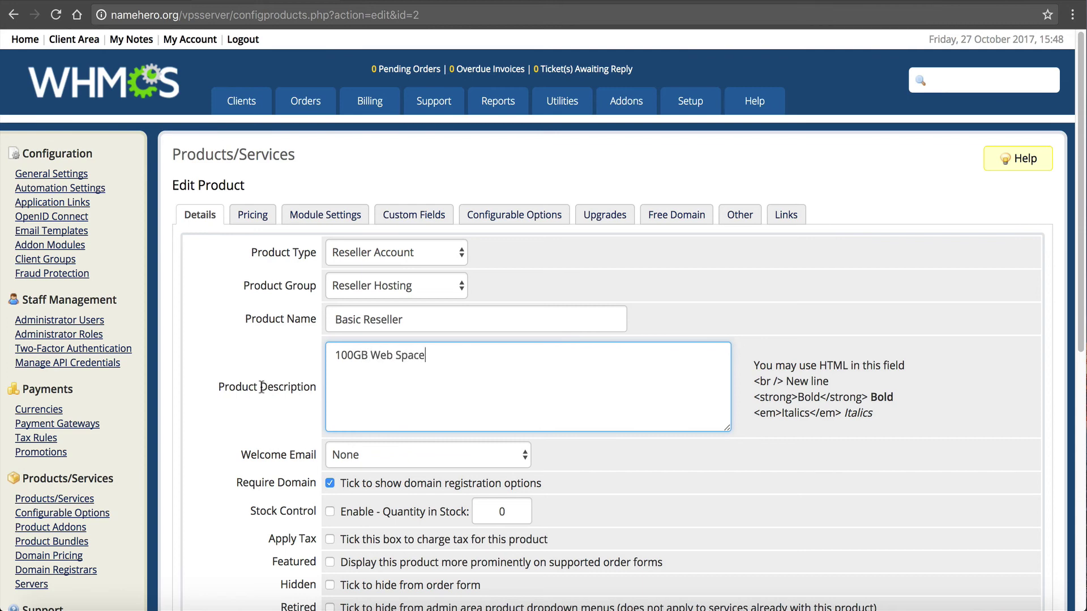
{"action": "type", "text": "<br/>"}
{"action": "key", "text": "Return"}
{"action": "type", "text": "500GB"}
{"action": "type", "text": " Vabd"}
{"action": "type", "text": "ab"}
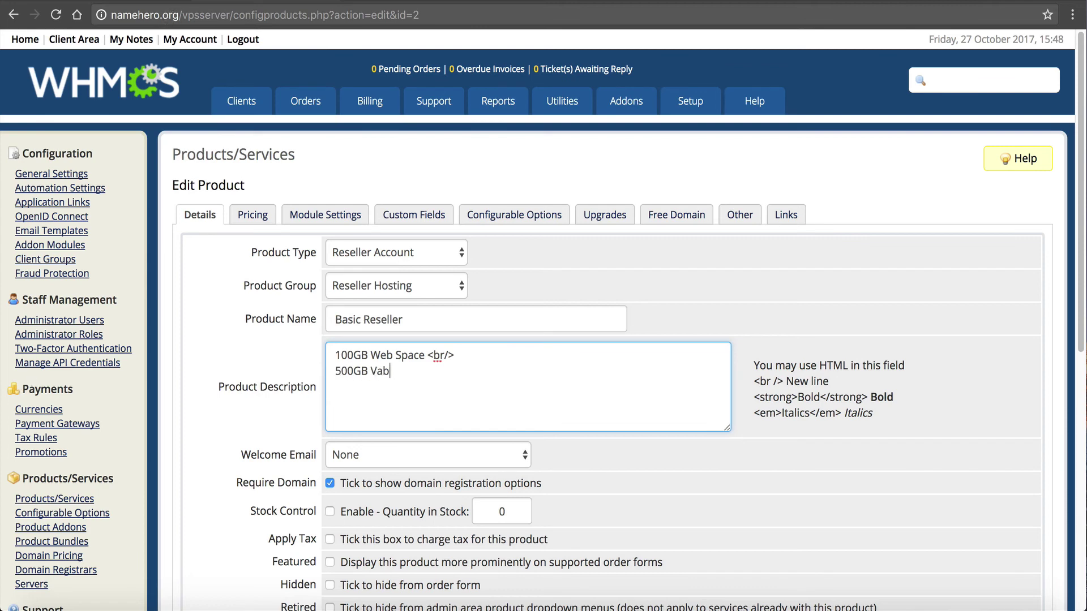
{"action": "type", "text": "Bandwidth <br>Ureate"}
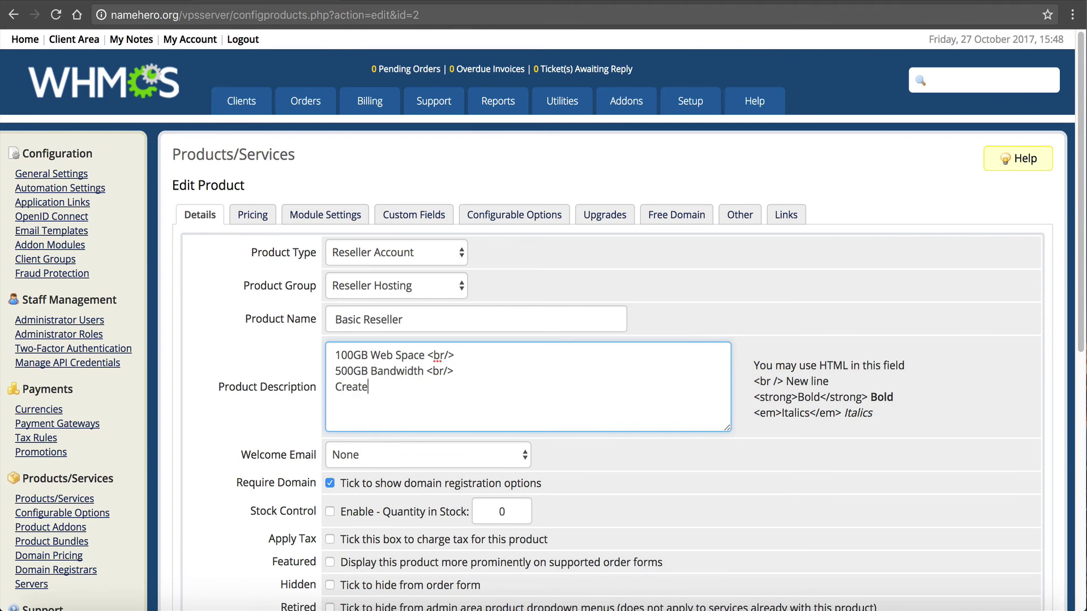
{"action": "type", "text": " Unlimited Accounts<br"}
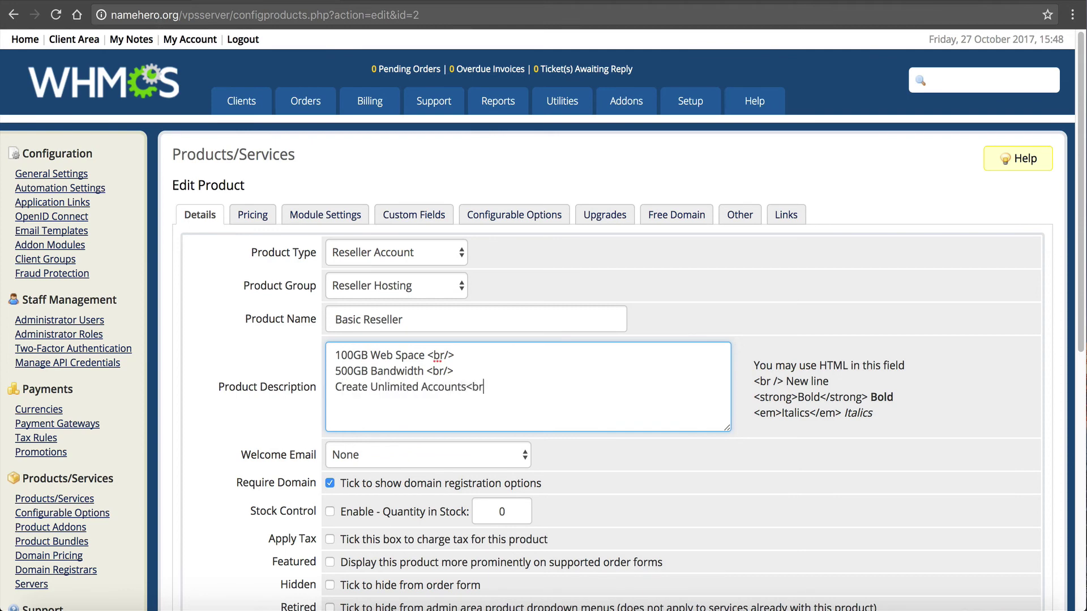
{"action": "type", "text": "/>Overselling Allowed"}
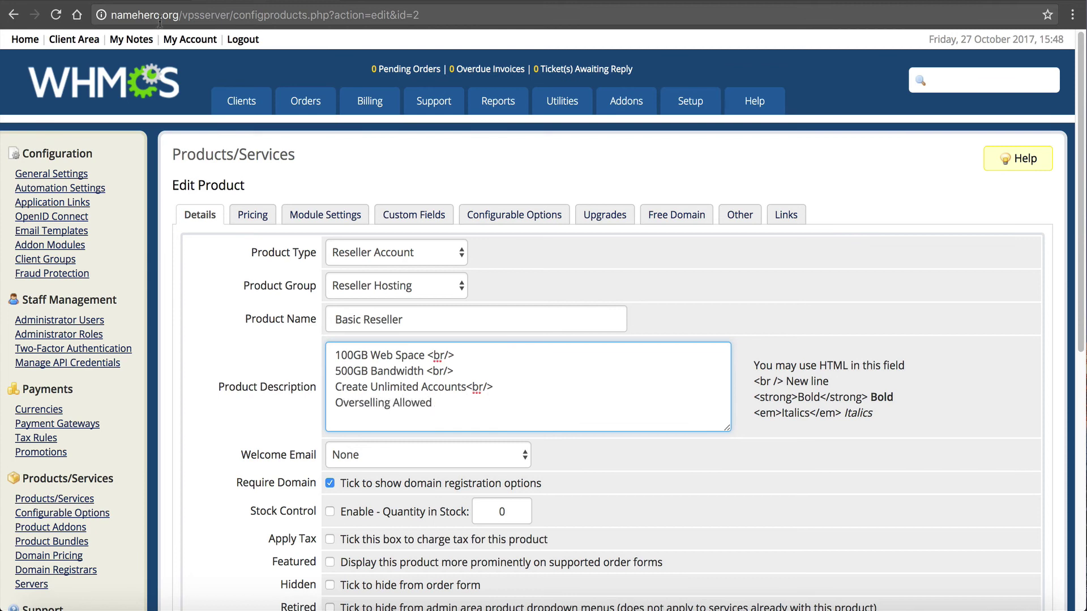
- Compare the description against the reseller's disk space and bandwidth limits in WHM
{"action": "mouse_move", "coordinate": [440, 403]}
{"action": "left_mouse_down"}
{"action": "mouse_move", "coordinate": [335, 354]}
{"action": "mouse_move", "coordinate": [433, 403]}
{"action": "left_mouse_up"}
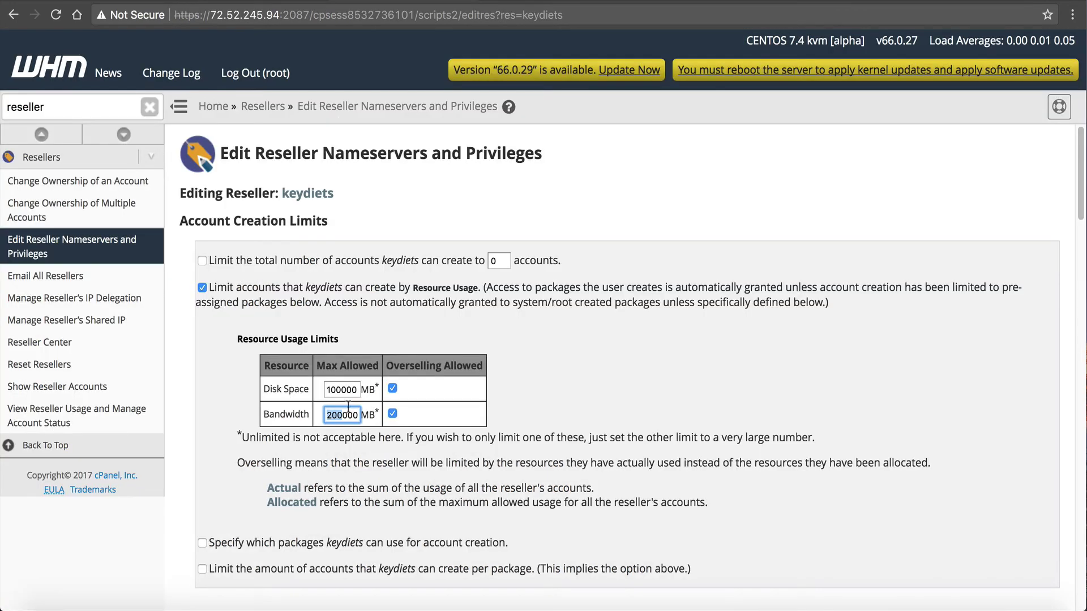
{"action": "left_click", "coordinate": [351, 394]}
{"action": "left_click", "coordinate": [346, 415]}
{"action": "left_click", "coordinate": [349, 396]}
{"action": "left_click", "coordinate": [350, 432]}
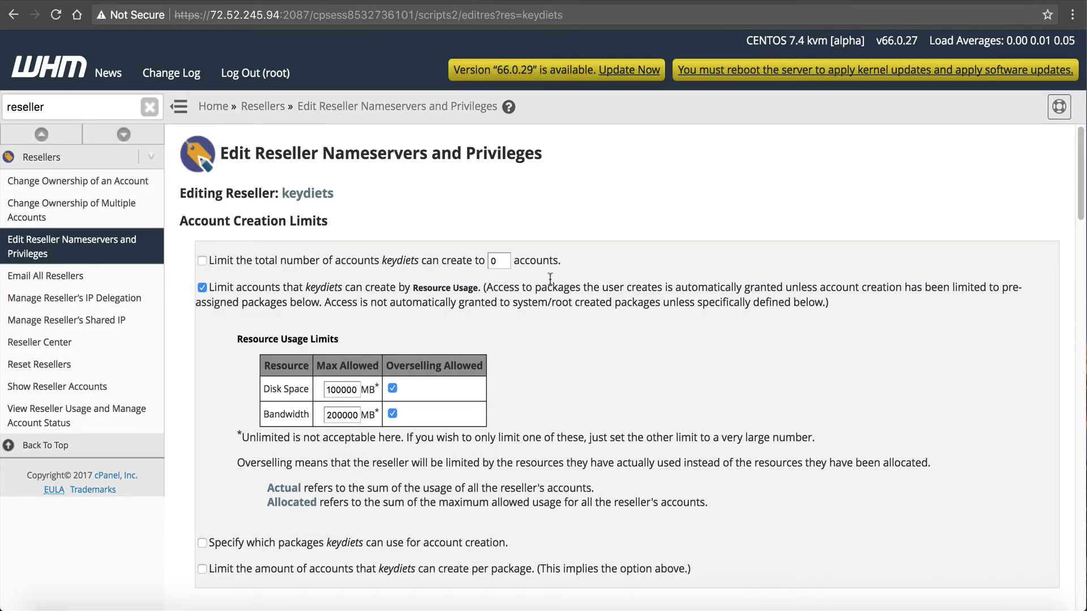
{"action": "scroll", "coordinate": [1078, 202], "scroll_direction": "down", "scroll_amount": 10}
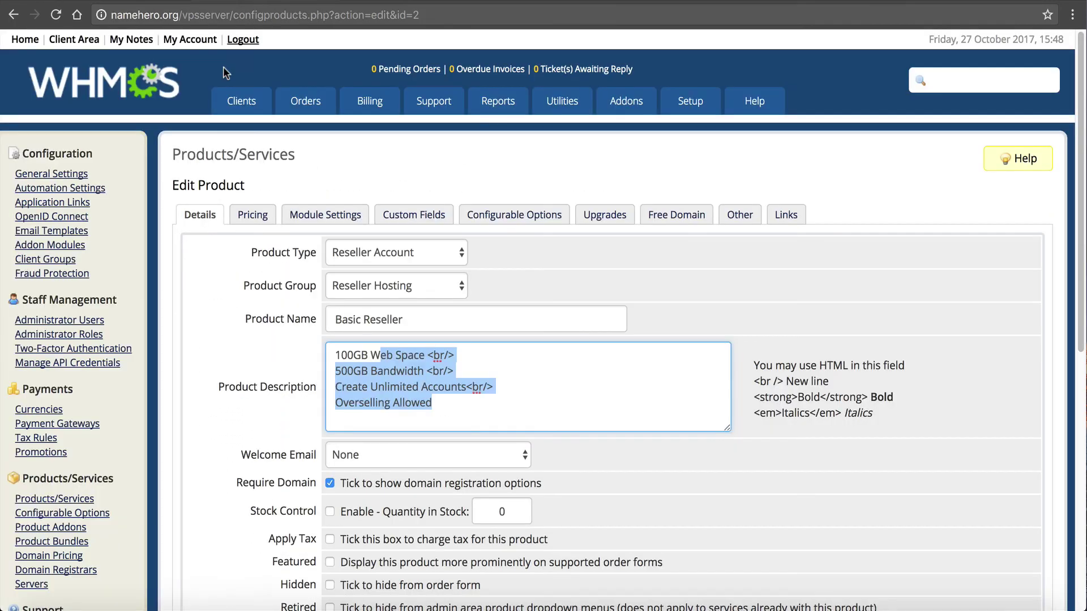
- Set Basic Reseller's welcome email to Reseller Account Welcome Email and save the product
{"action": "left_click", "coordinate": [620, 419]}
{"action": "left_click", "coordinate": [433, 458]}
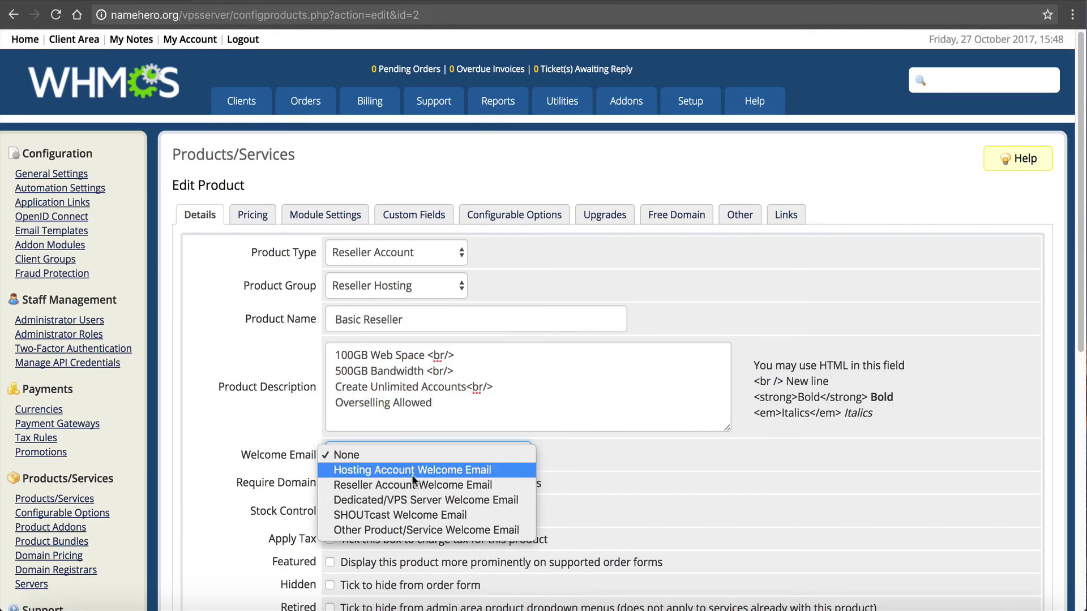
{"action": "left_click", "coordinate": [407, 481]}
{"action": "left_click", "coordinate": [268, 453]}
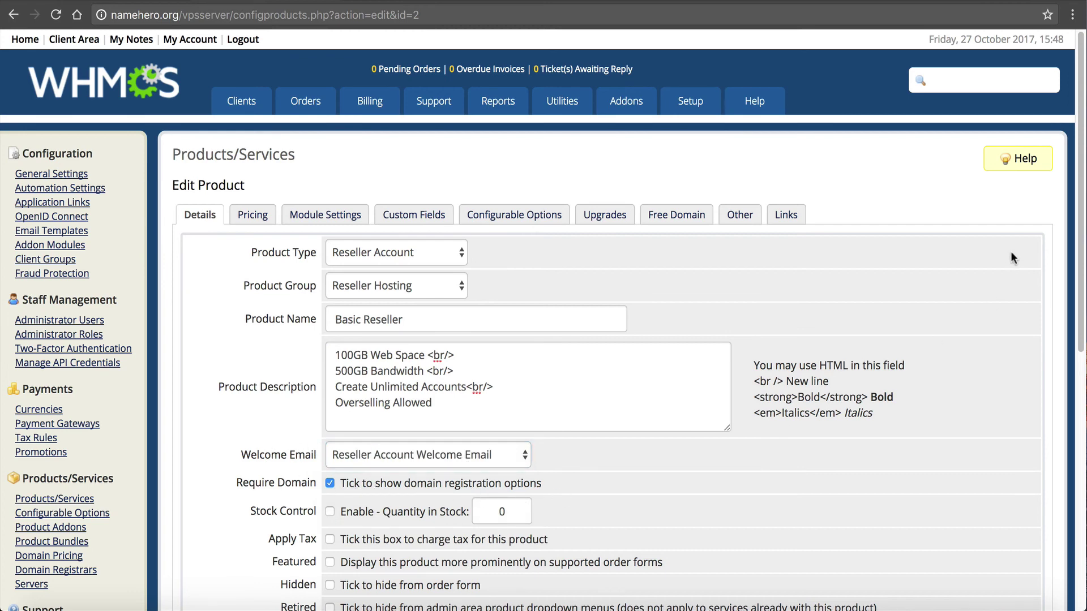
{"action": "scroll", "coordinate": [1081, 210], "scroll_direction": "down", "scroll_amount": 2}
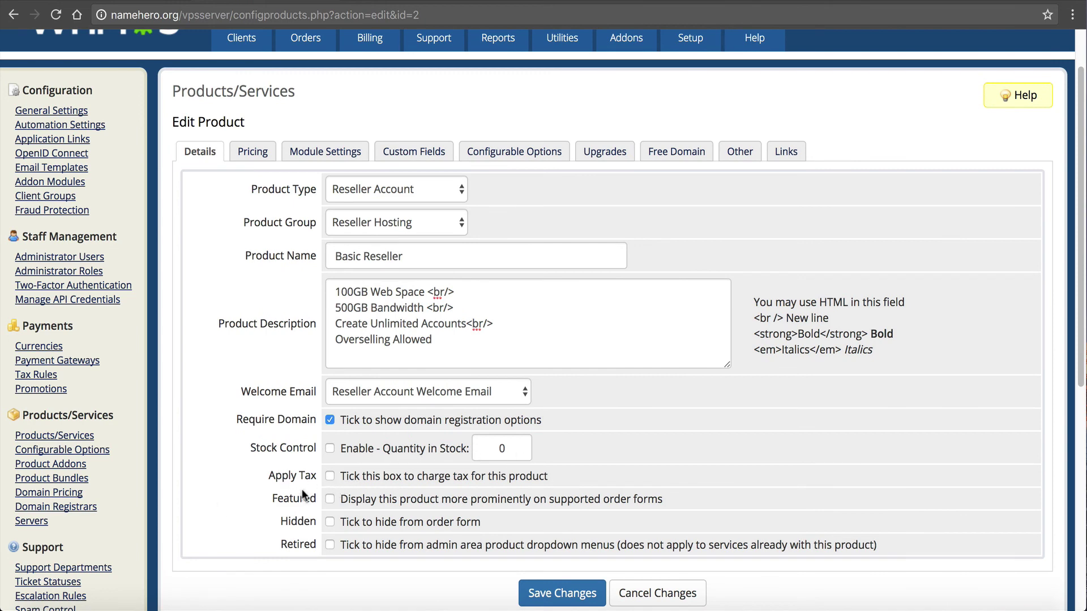
{"action": "left_click", "coordinate": [580, 593]}
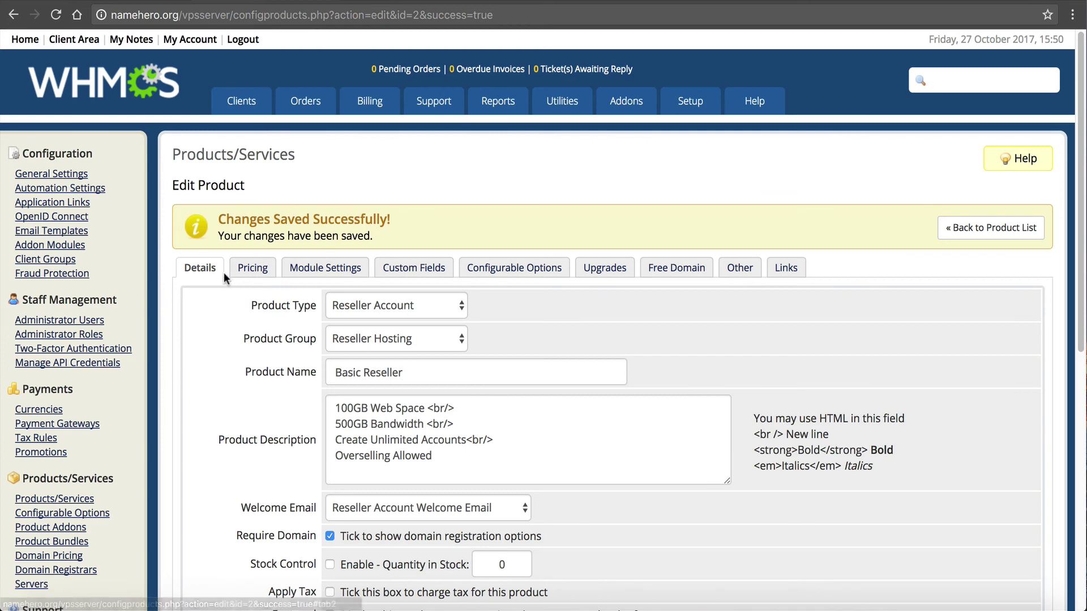
{"action": "left_click", "coordinate": [256, 270]}
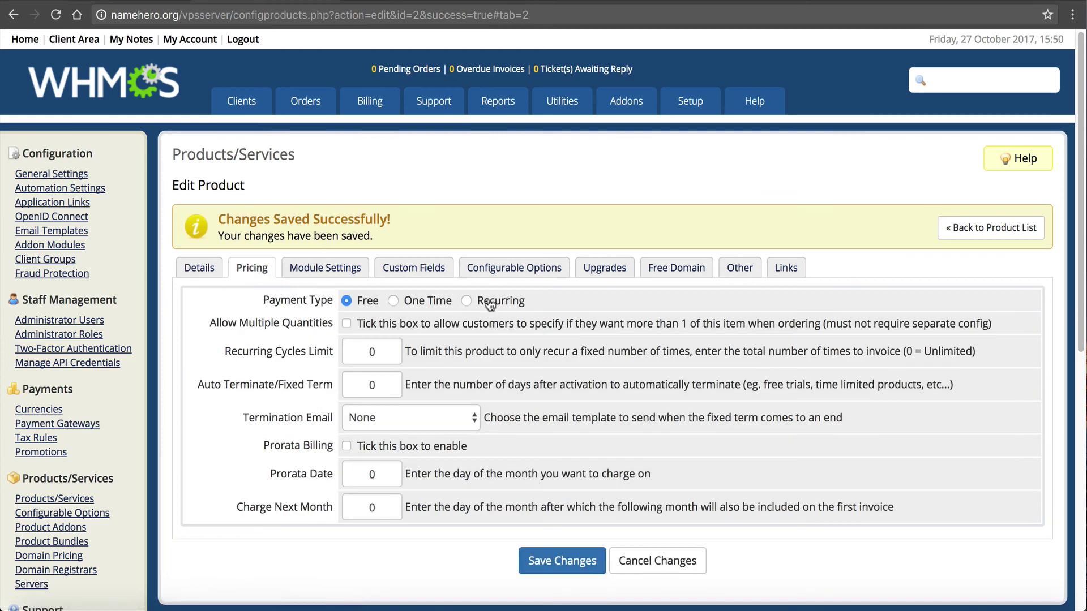
- Make the product recurring, with monthly price 39.95 and annual price 359.40 enabled
{"action": "left_click", "coordinate": [467, 301]}
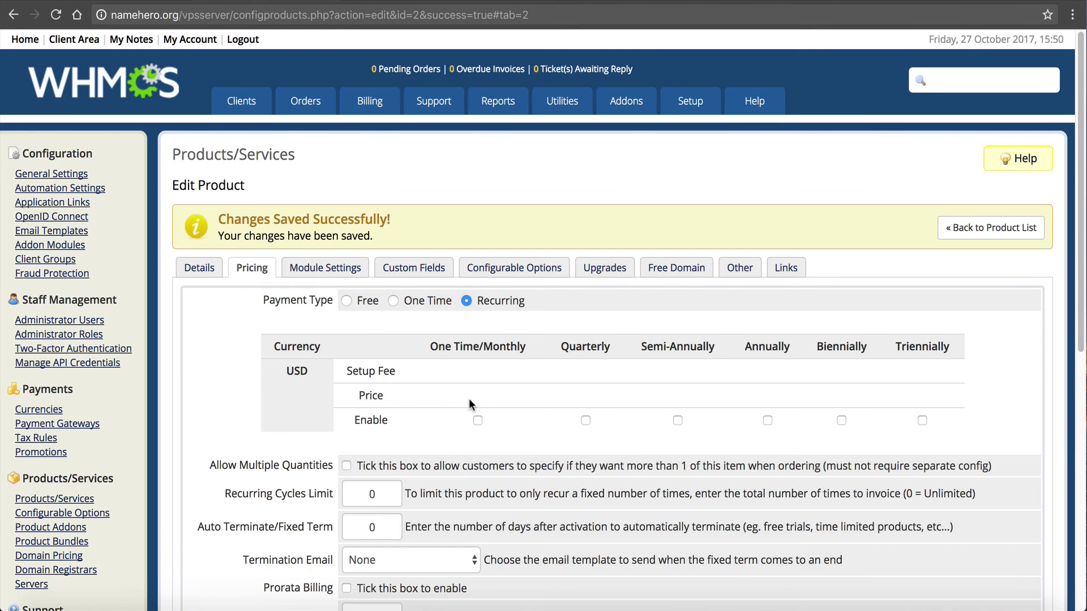
{"action": "left_click", "coordinate": [478, 420]}
{"action": "double_click", "coordinate": [470, 415]}
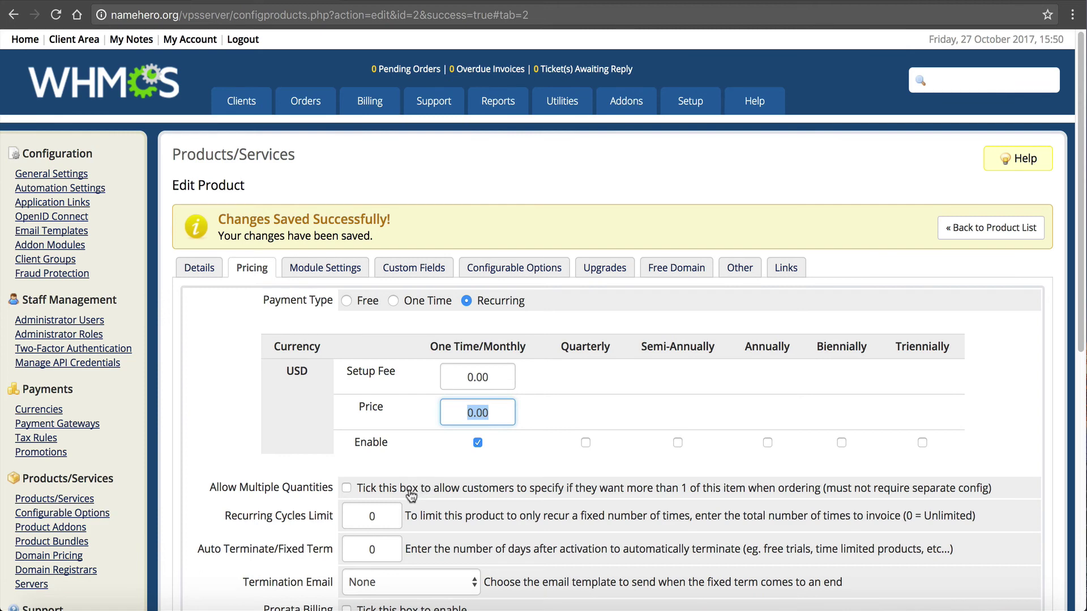
{"action": "type", "text": "39.95"}
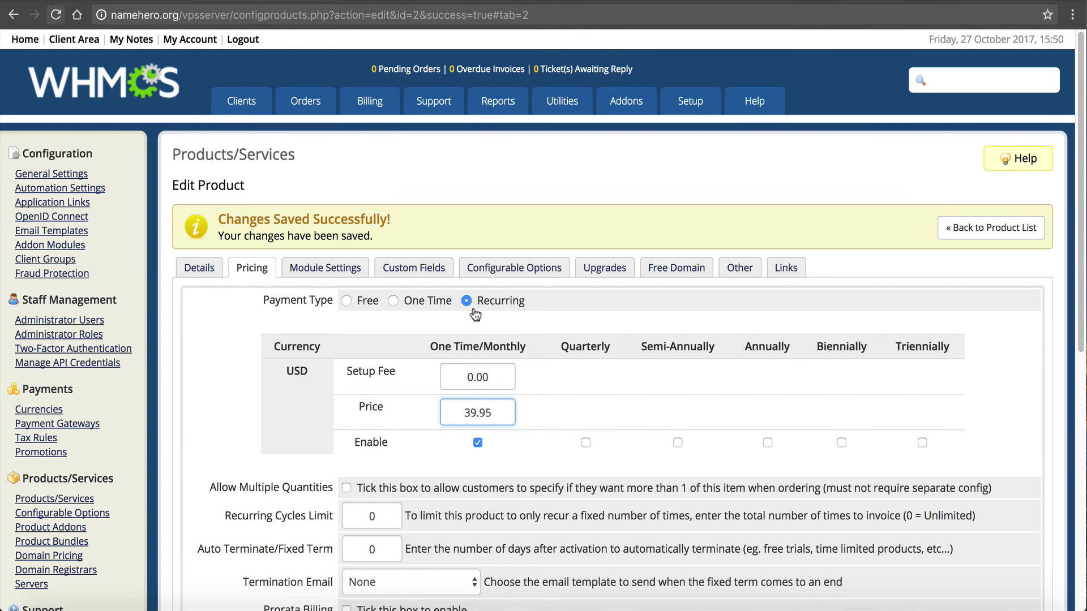
{"action": "left_click", "coordinate": [768, 443]}
{"action": "left_click", "coordinate": [765, 405]}
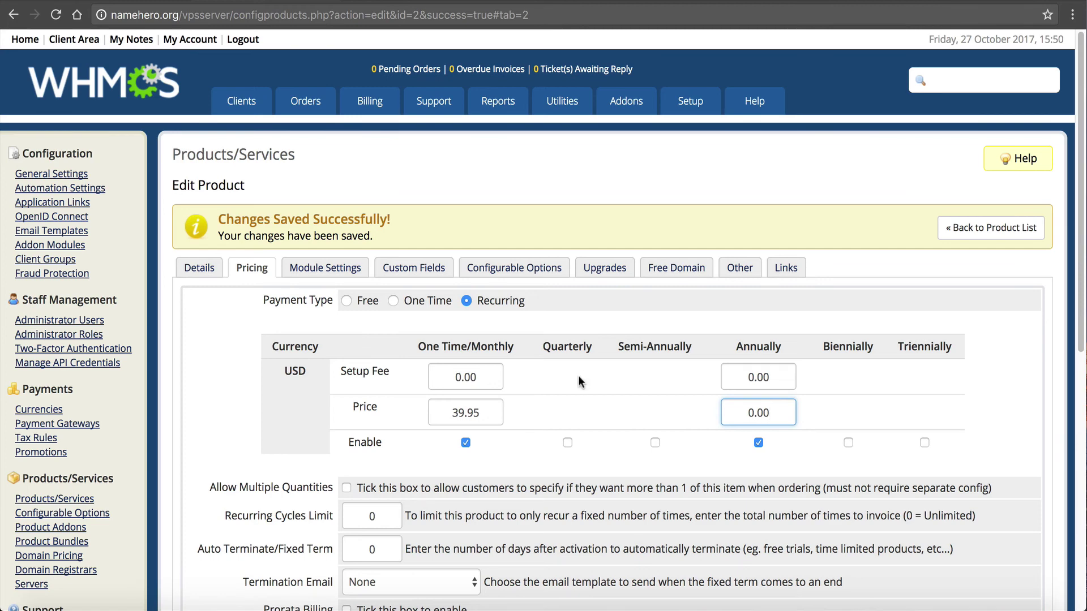
{"action": "type", "text": "00"}
{"action": "key", "text": "BackSpace"}
{"action": "key", "text": "BackSpace"}
{"action": "key", "text": "BackSpace"}
{"action": "key", "text": "BackSpace"}
{"action": "key", "text": "BackSpace"}
{"action": "type", "text": "359.40"}
- Enable triennial billing at 574.20 and save the USD pricing
{"action": "left_click", "coordinate": [924, 443]}
{"action": "double_click", "coordinate": [913, 413]}
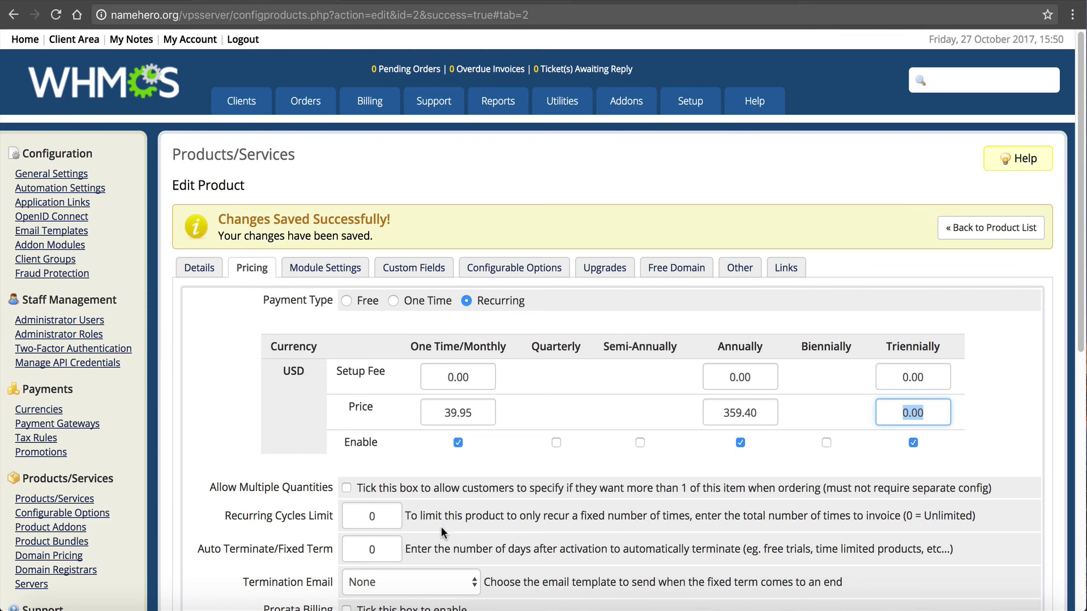
{"action": "type", "text": "574.20"}
{"action": "left_click", "coordinate": [883, 348]}
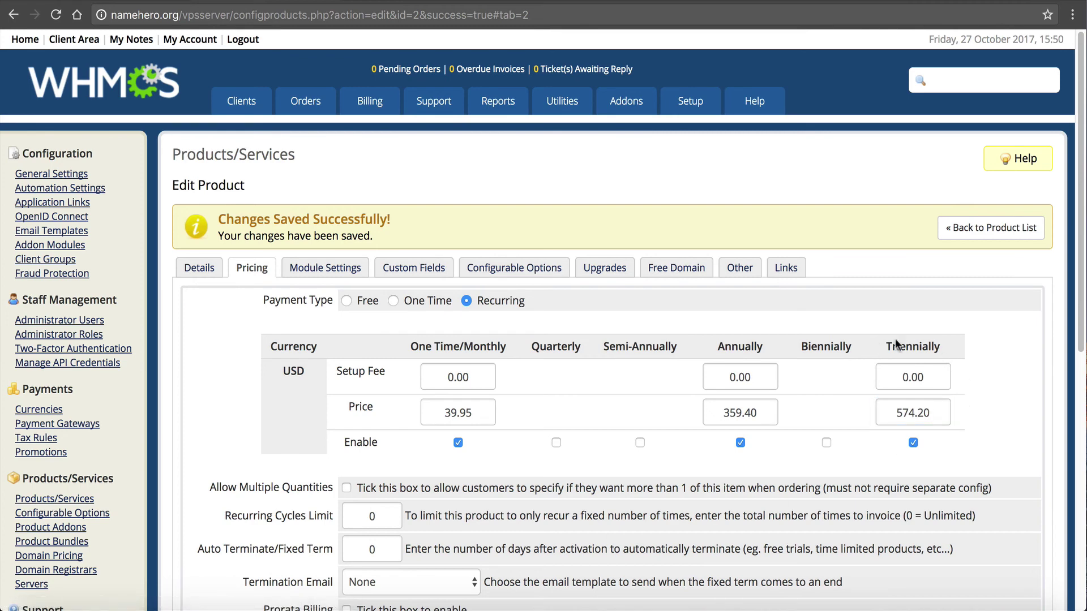
{"action": "double_click", "coordinate": [939, 343]}
{"action": "double_click", "coordinate": [945, 413]}
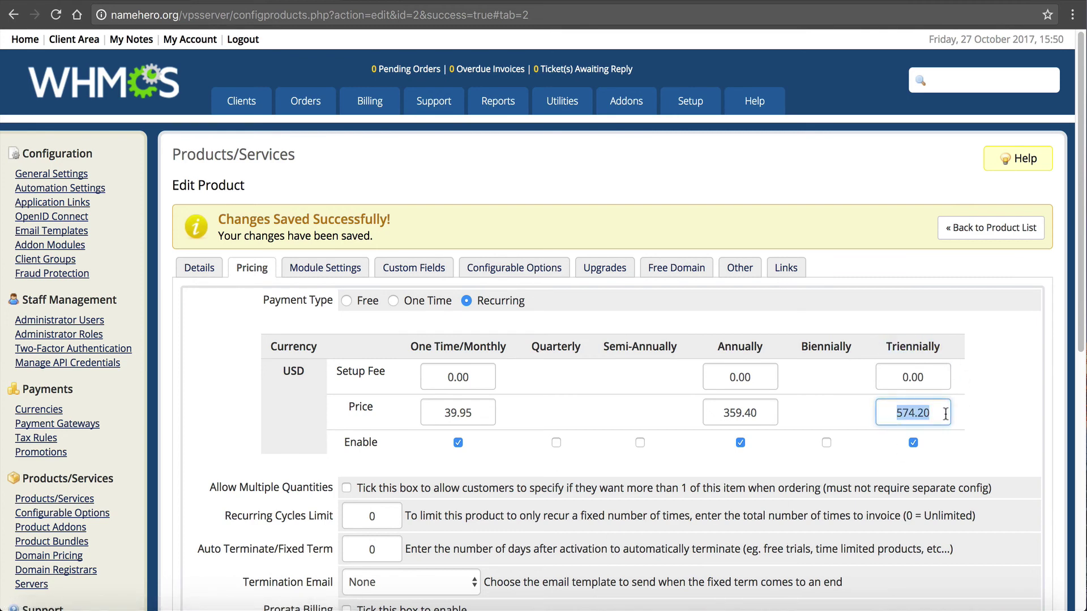
{"action": "left_click", "coordinate": [935, 413]}
{"action": "left_click_drag", "start_coordinate": [934, 413], "coordinate": [894, 413]}
{"action": "left_click", "coordinate": [901, 413]}
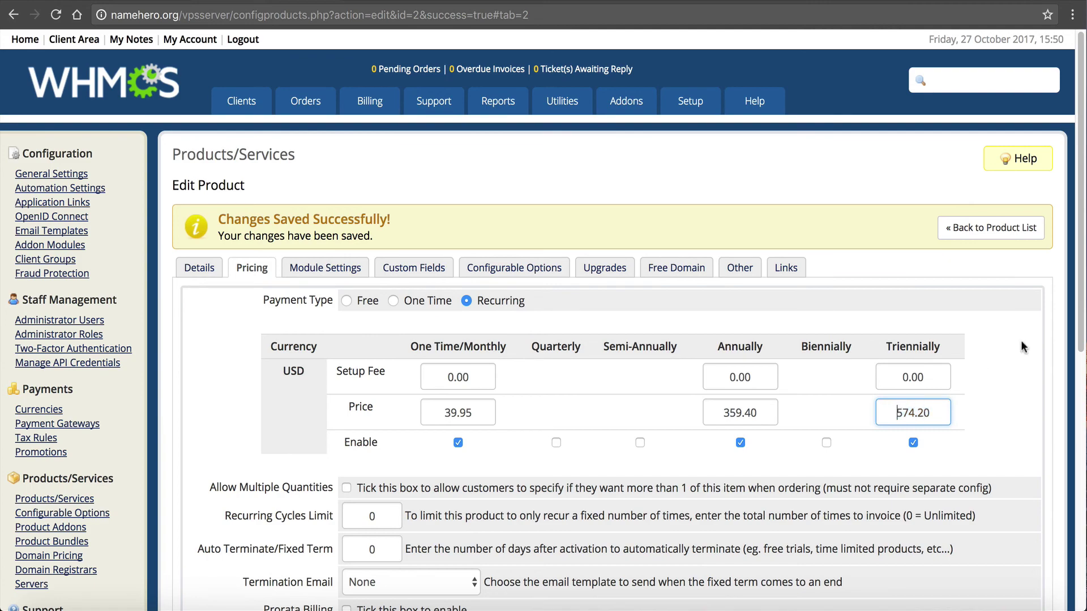
{"action": "scroll", "coordinate": [1078, 470], "scroll_direction": "down", "scroll_amount": 5}
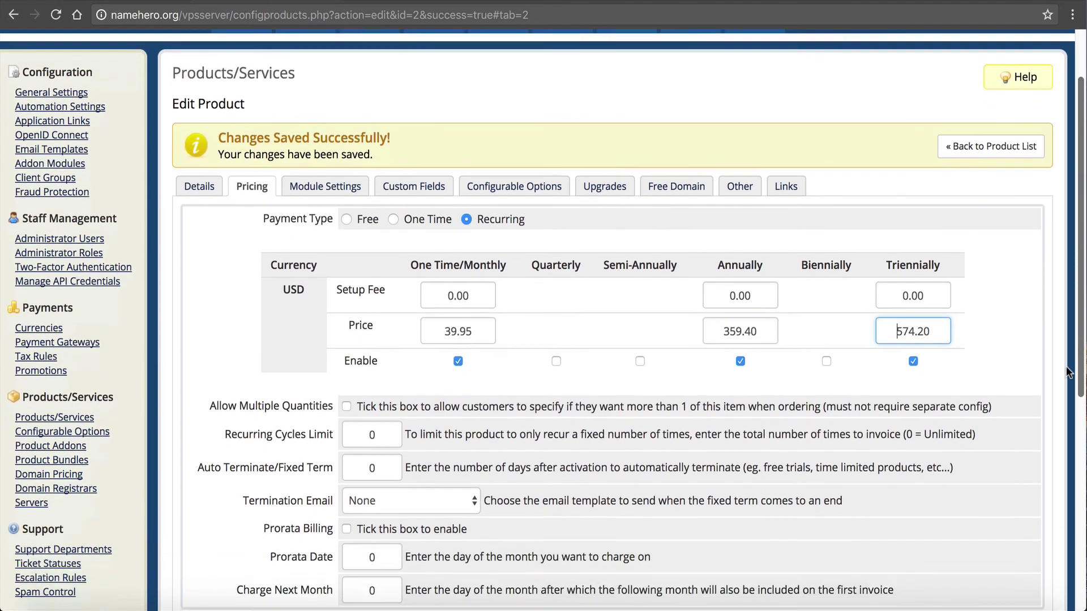
{"action": "scroll", "coordinate": [1077, 469], "scroll_direction": "up", "scroll_amount": 2}
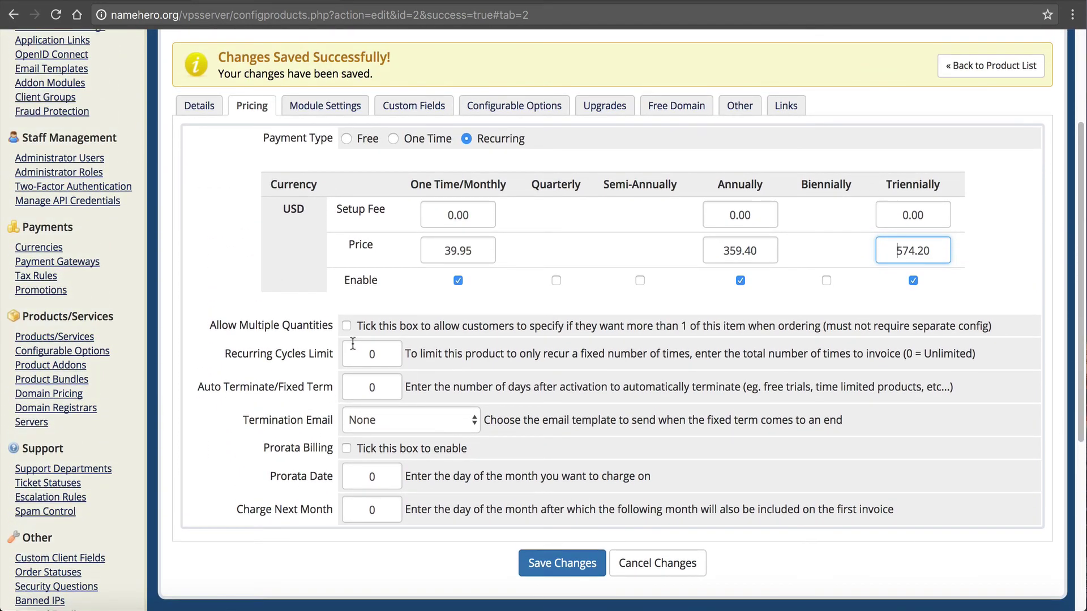
{"action": "left_click", "coordinate": [563, 563]}
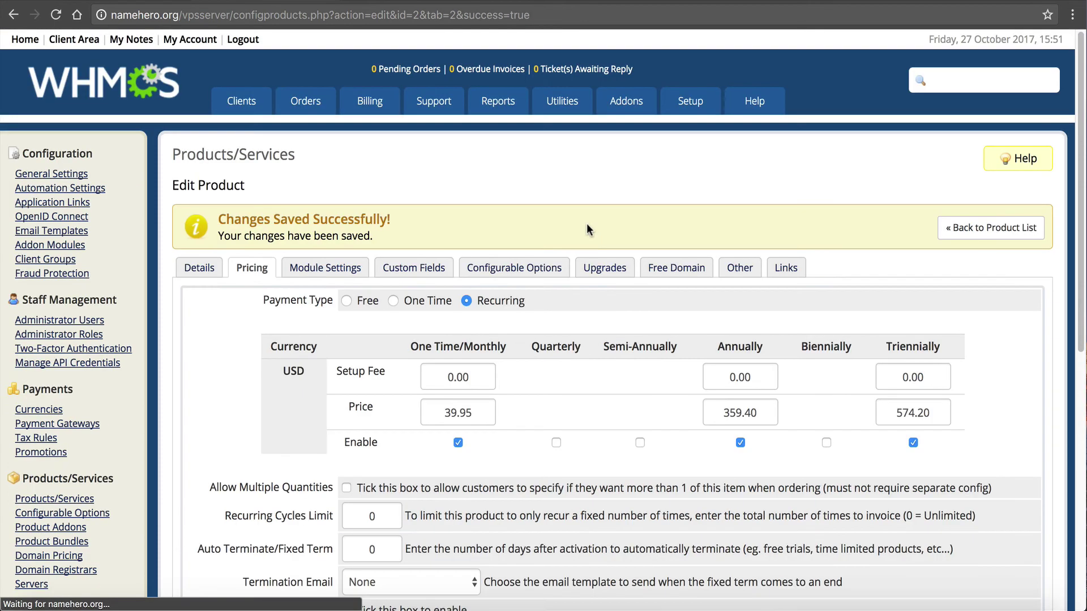
- Select cPanel as the product's provisioning module in Module Settings
{"action": "left_click", "coordinate": [304, 275]}
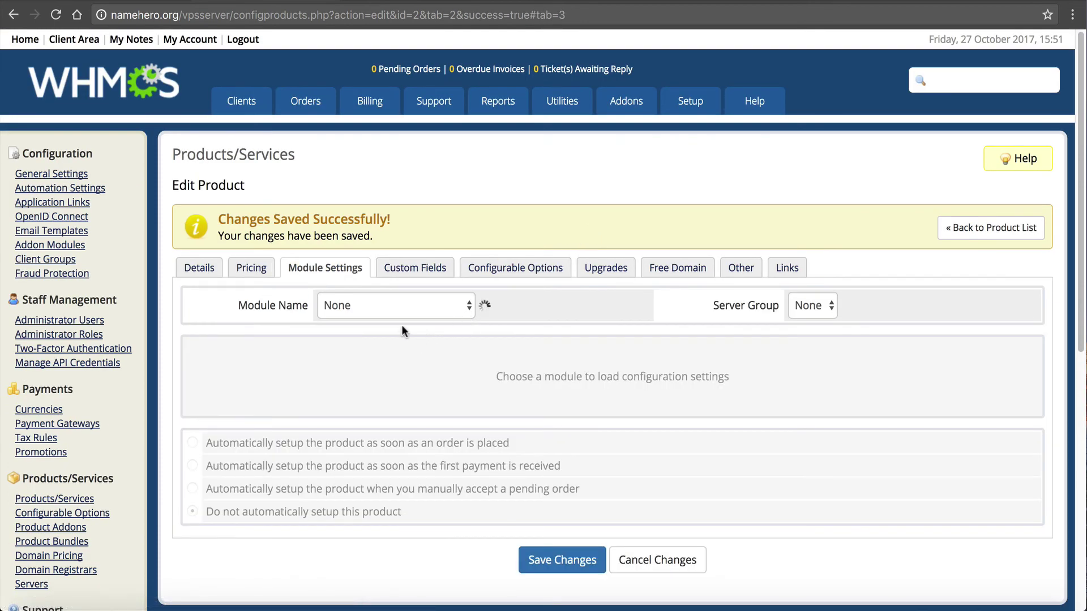
{"action": "left_click", "coordinate": [431, 303]}
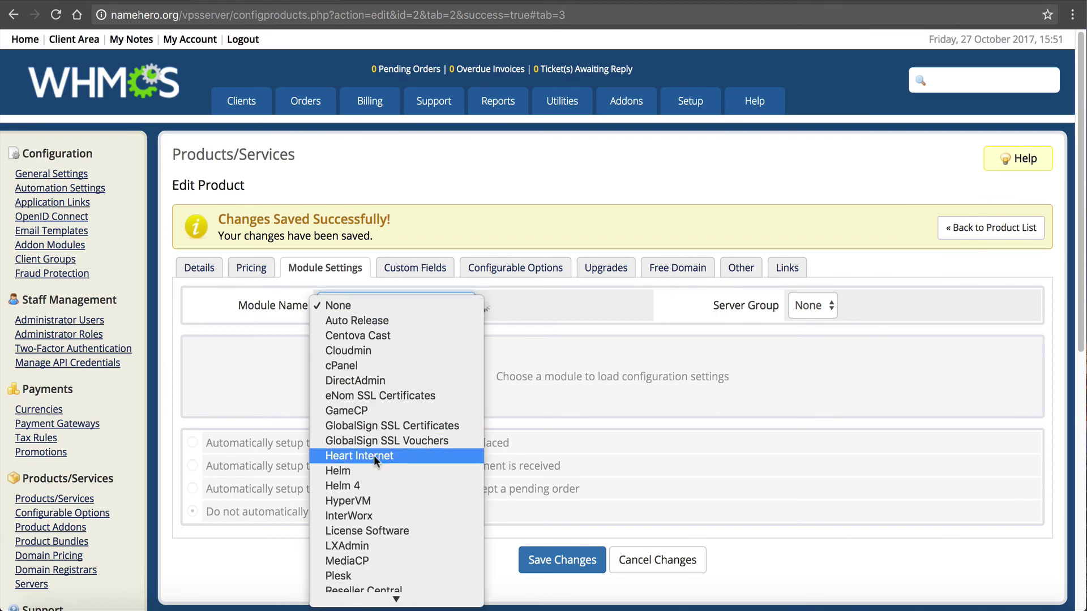
{"action": "scroll", "coordinate": [383, 461], "scroll_direction": "down", "scroll_amount": 5}
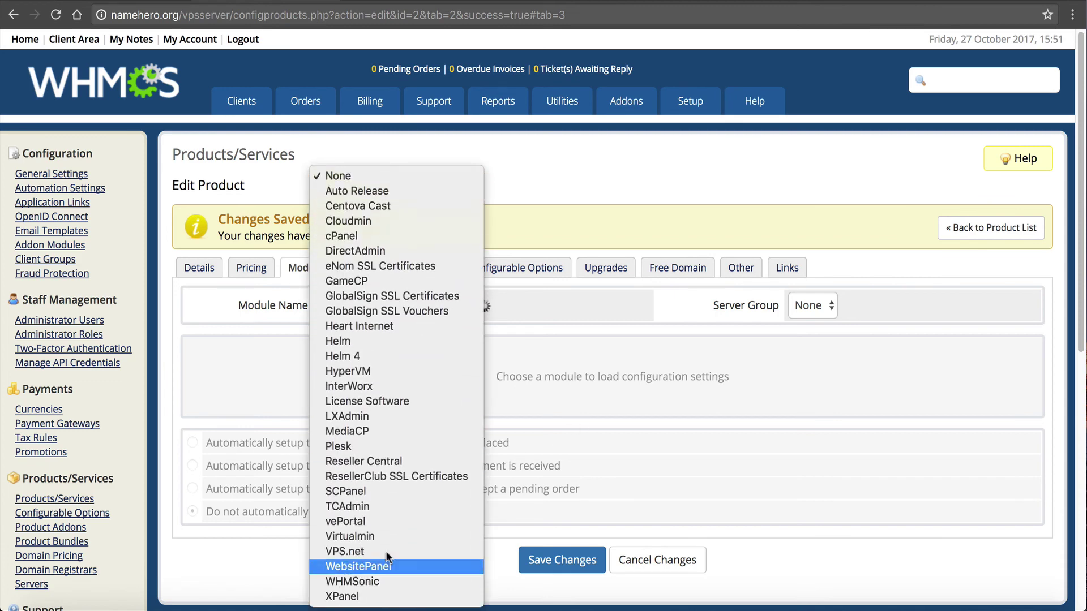
{"action": "left_click", "coordinate": [382, 236]}
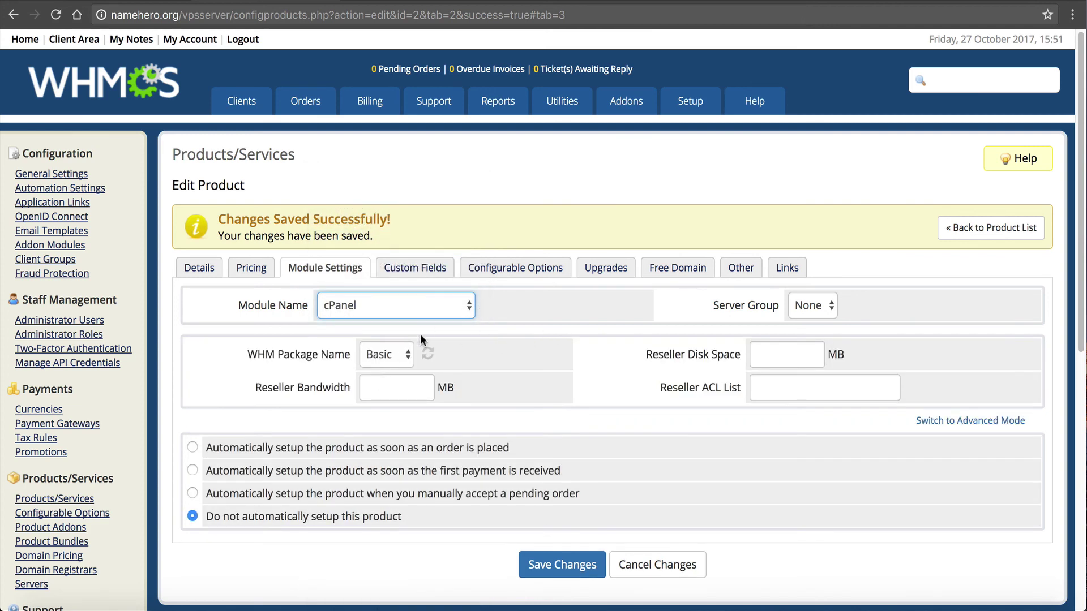
{"action": "left_click", "coordinate": [396, 354]}
{"action": "left_click", "coordinate": [403, 300]}
{"action": "left_click", "coordinate": [402, 305]}
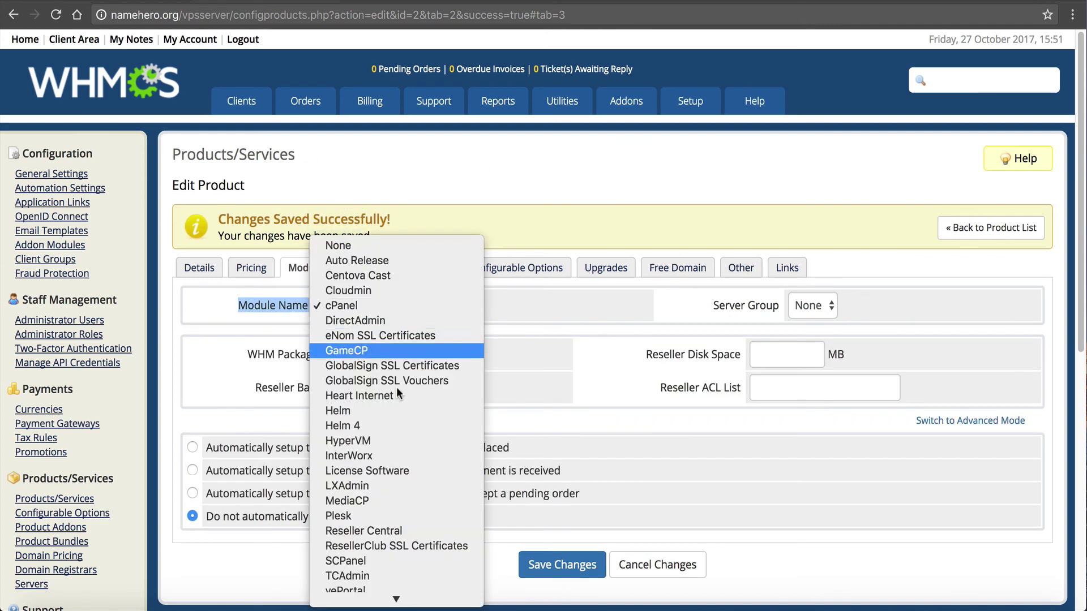
{"action": "mouse_move", "coordinate": [396, 600]}
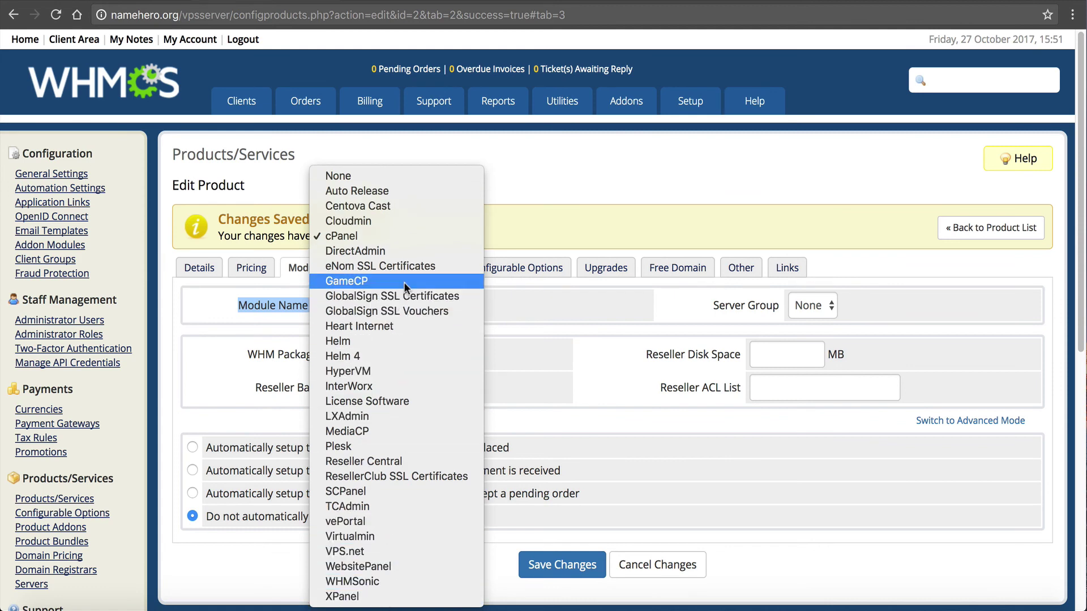
{"action": "left_click", "coordinate": [504, 310]}
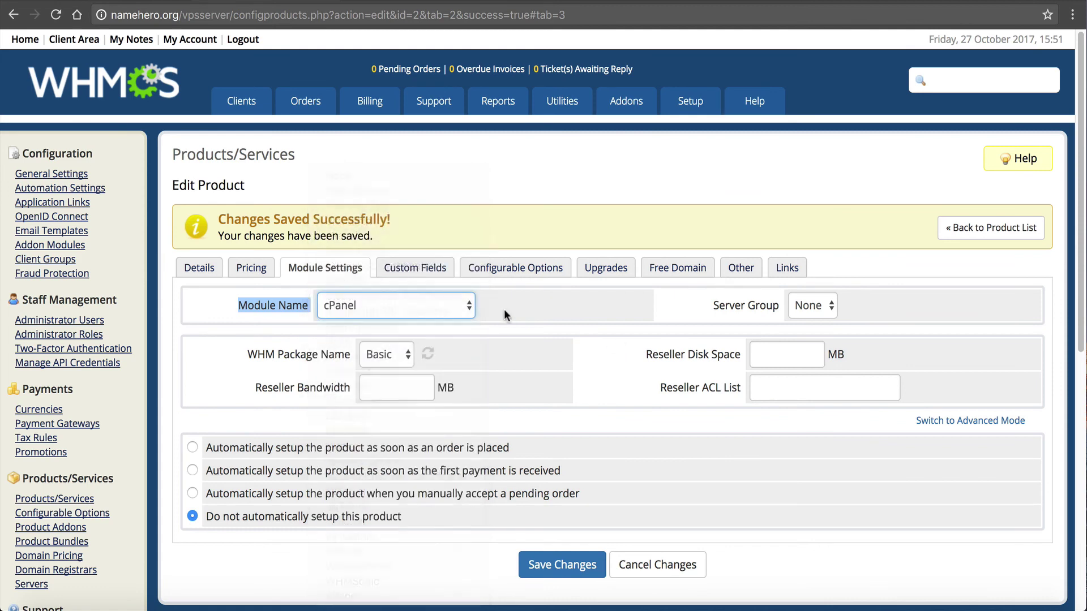
- Set the WHM Package Name to Basic after briefly trying Default
{"action": "left_click", "coordinate": [386, 355]}
{"action": "left_click", "coordinate": [380, 355]}
{"action": "left_click", "coordinate": [387, 354]}
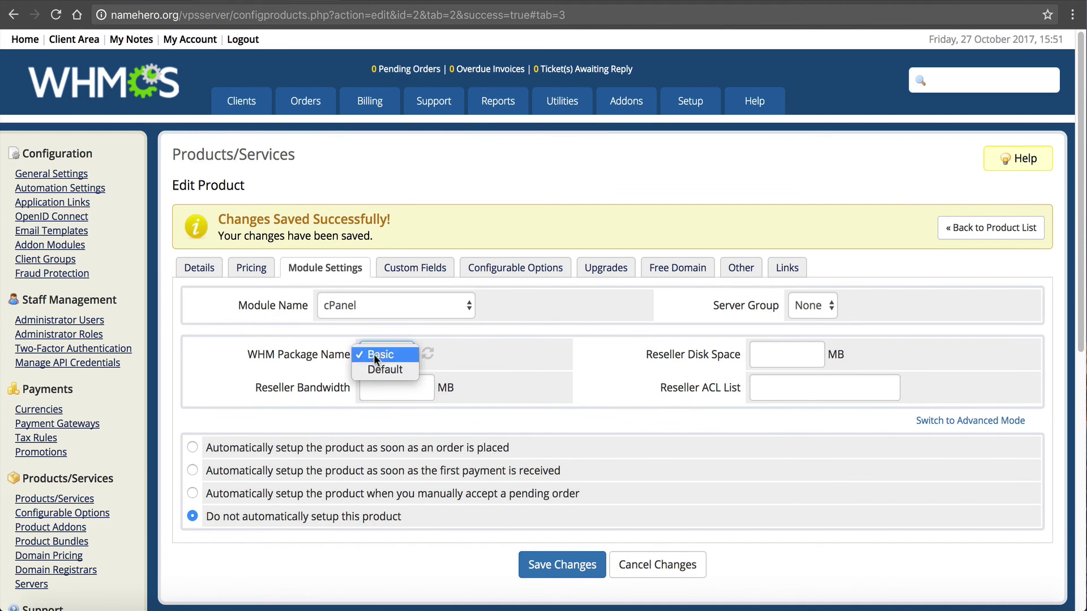
{"action": "left_click", "coordinate": [378, 370]}
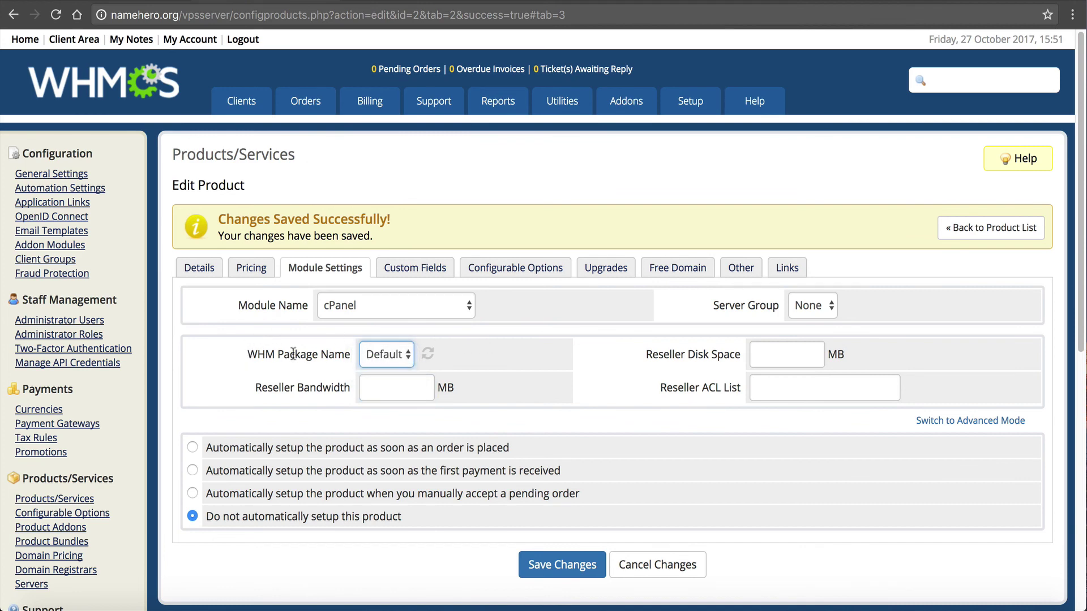
{"action": "left_click", "coordinate": [391, 356]}
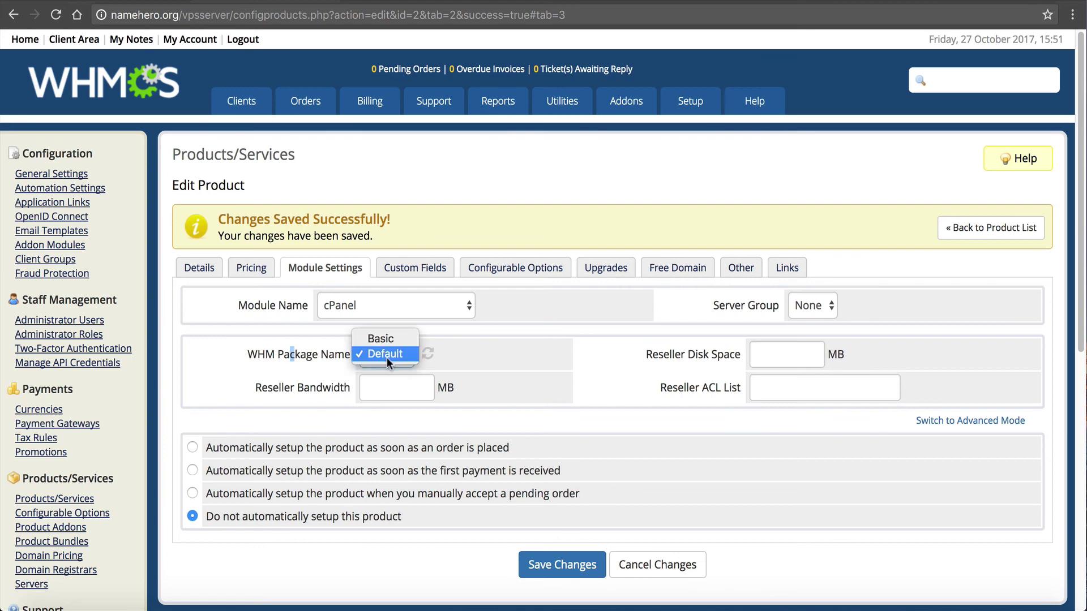
{"action": "left_click", "coordinate": [389, 358]}
{"action": "left_click", "coordinate": [390, 357]}
{"action": "left_click", "coordinate": [332, 371]}
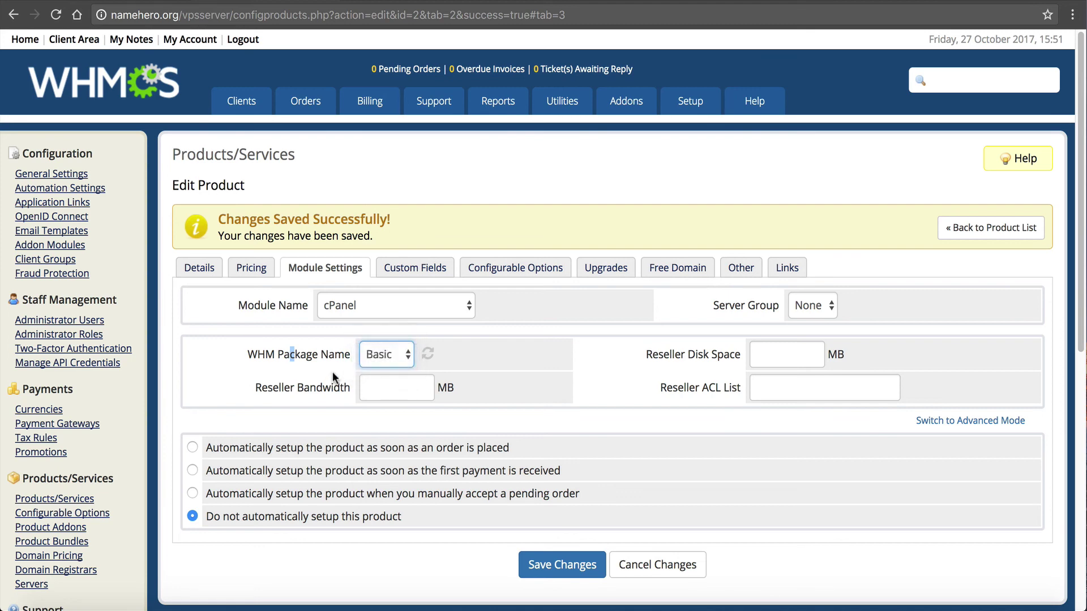
{"action": "left_click_drag", "start_coordinate": [345, 354], "coordinate": [248, 357]}
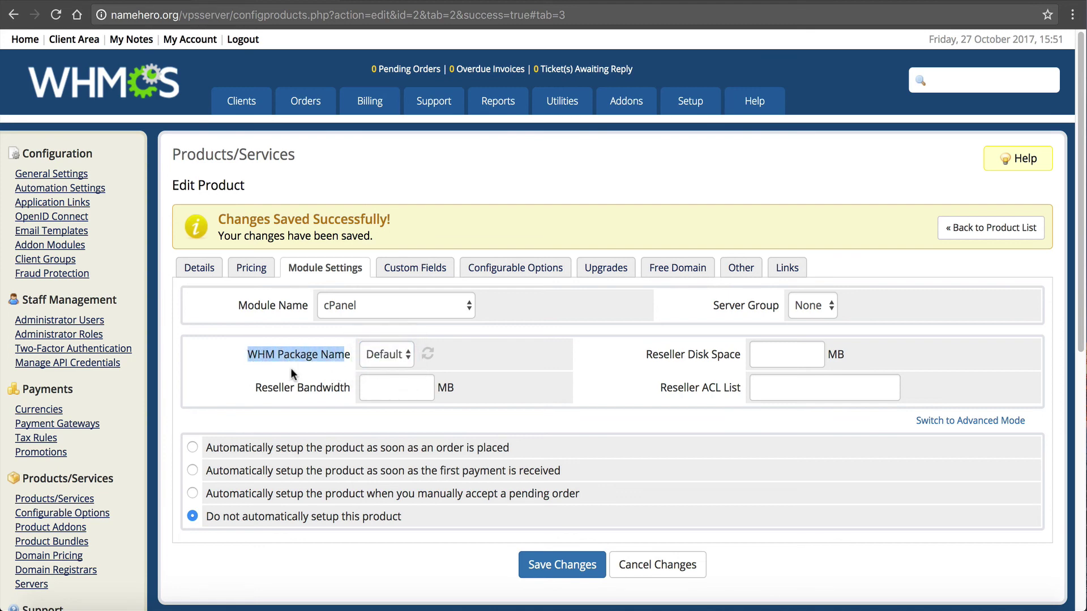
{"action": "left_click", "coordinate": [406, 368]}
{"action": "left_click", "coordinate": [395, 355]}
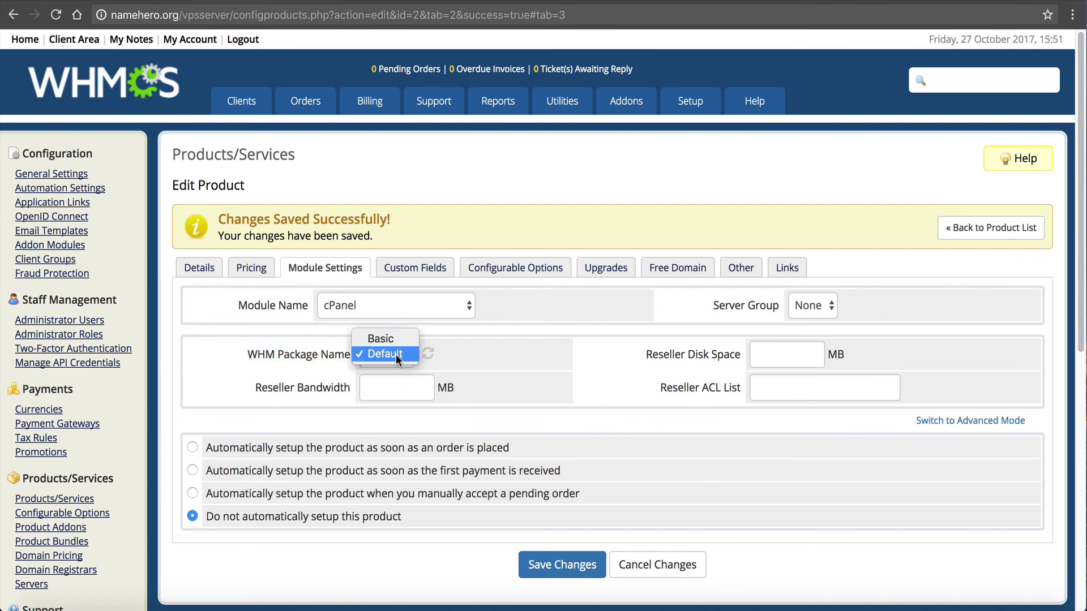
{"action": "left_click", "coordinate": [385, 338]}
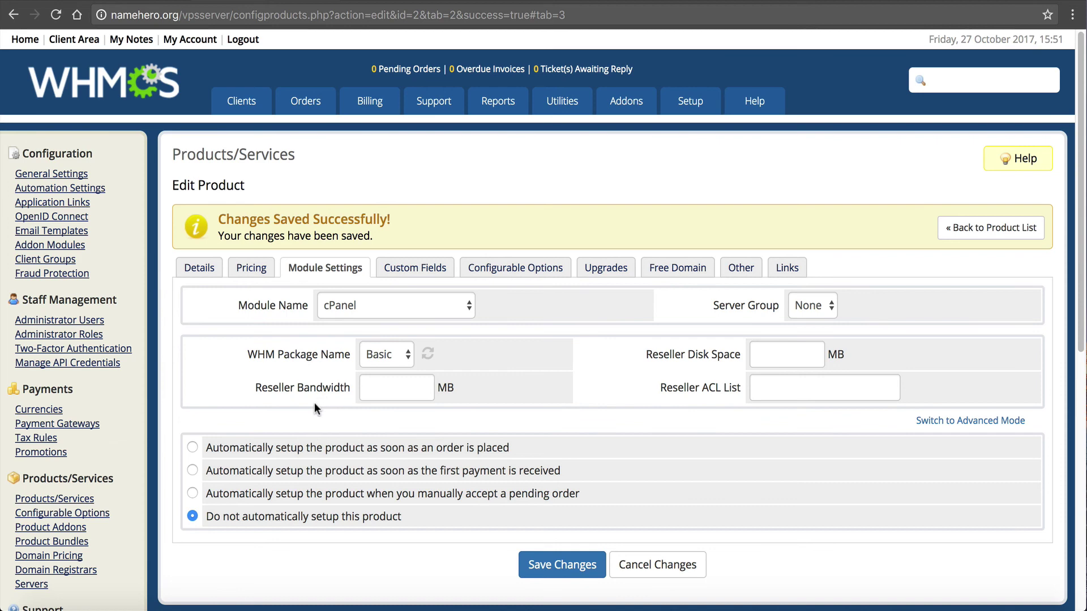
{"action": "left_click", "coordinate": [782, 365]}
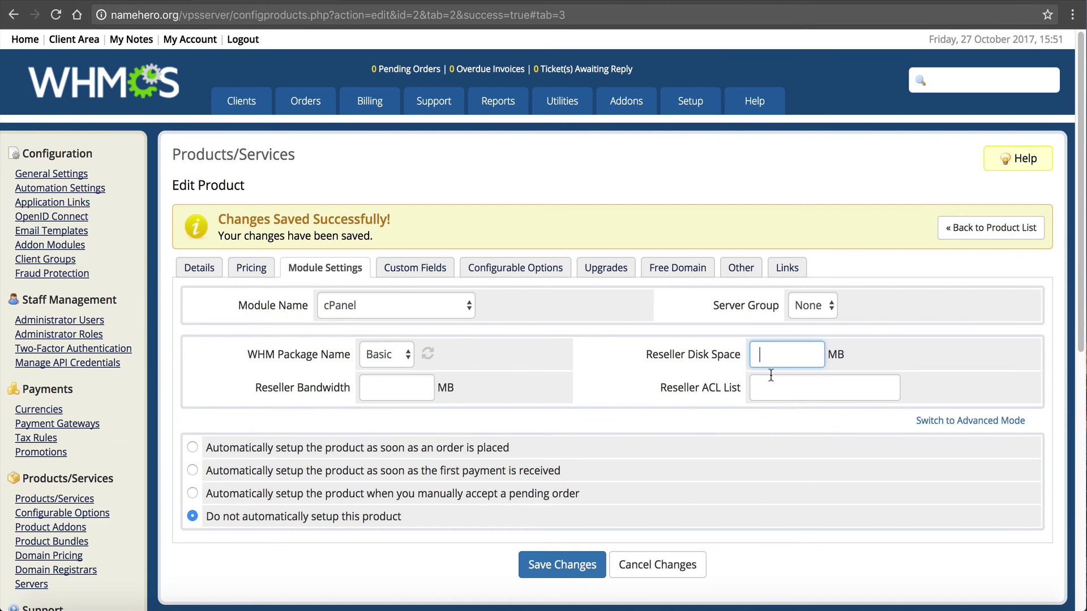
- Enter reseller disk space 100000 MB, bandwidth 500000 MB and ACL list Basic
{"action": "type", "text": "100000"}
{"action": "left_click", "coordinate": [429, 383]}
{"action": "type", "text": "50000"}
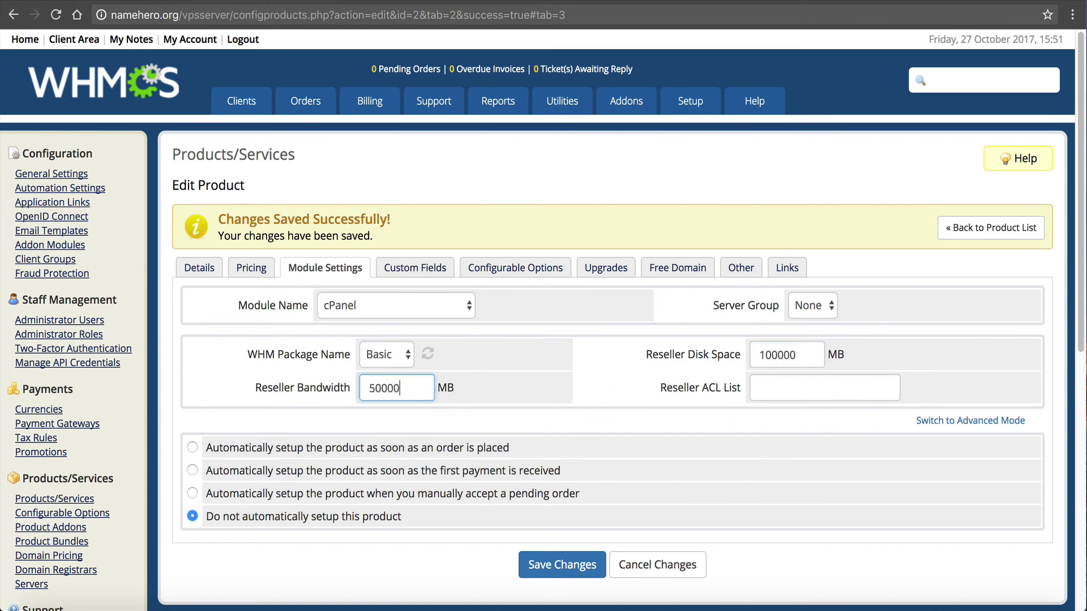
{"action": "type", "text": "0"}
{"action": "left_click_drag", "start_coordinate": [386, 389], "coordinate": [412, 389]}
{"action": "left_click", "coordinate": [747, 389]}
{"action": "type", "text": "Basic"}
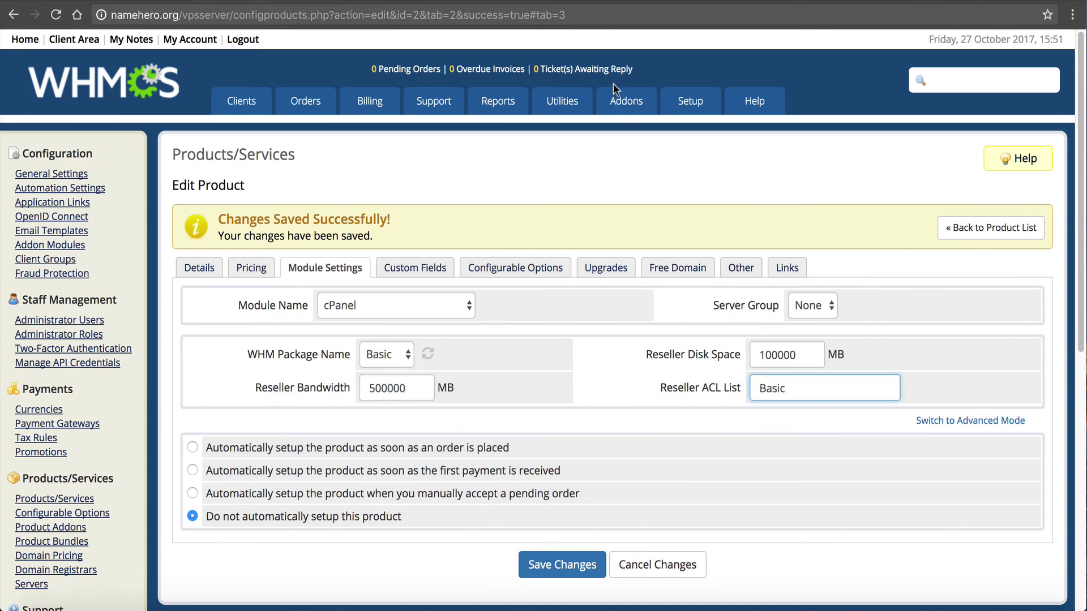
{"action": "key", "text": "ctrl+Tab"}
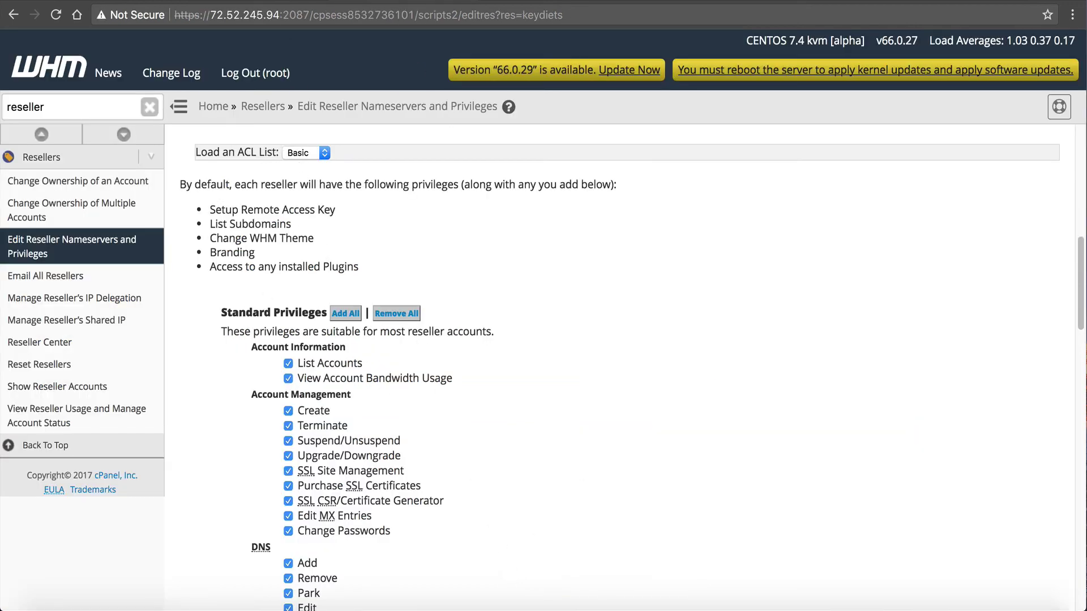
{"action": "key", "text": "ctrl+shift+Tab"}
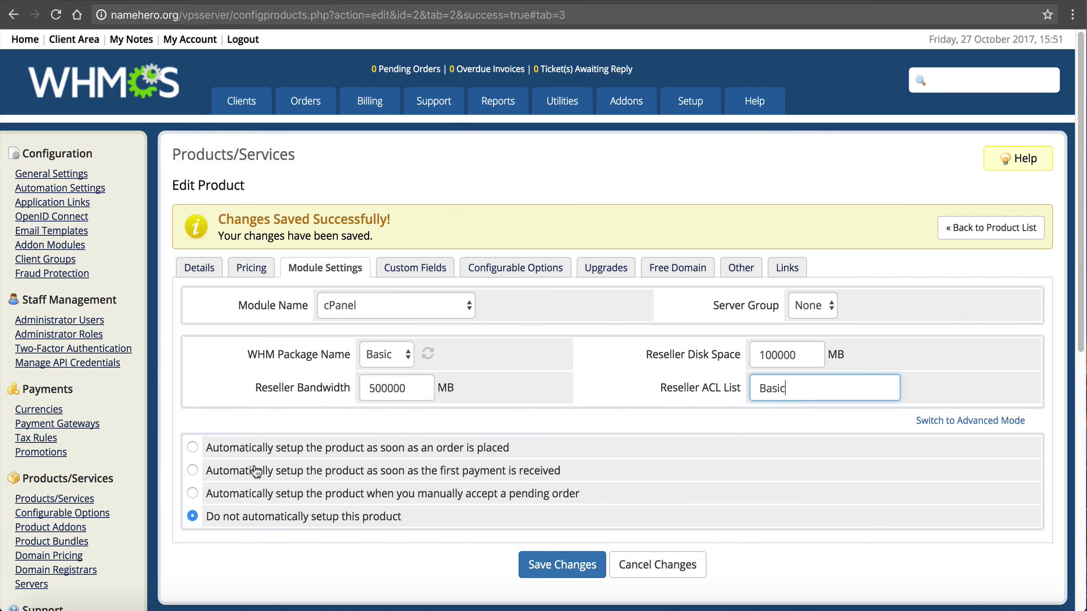
- Set accounts to be created on first payment and save the module settings
{"action": "left_click", "coordinate": [235, 473]}
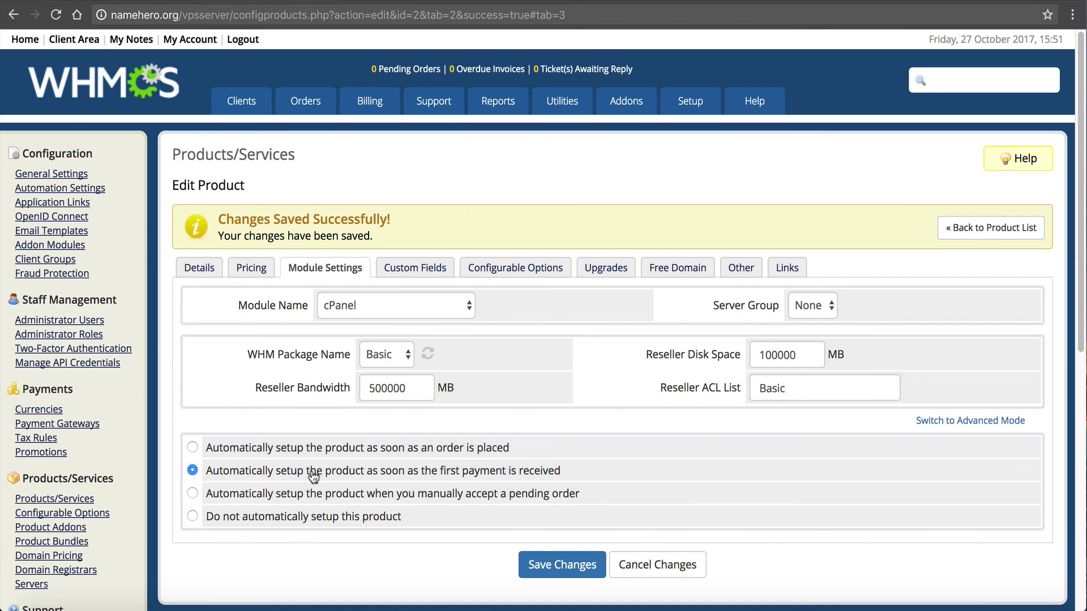
{"action": "left_click", "coordinate": [548, 566]}
{"action": "left_click", "coordinate": [426, 269]}
{"action": "left_click", "coordinate": [528, 267]}
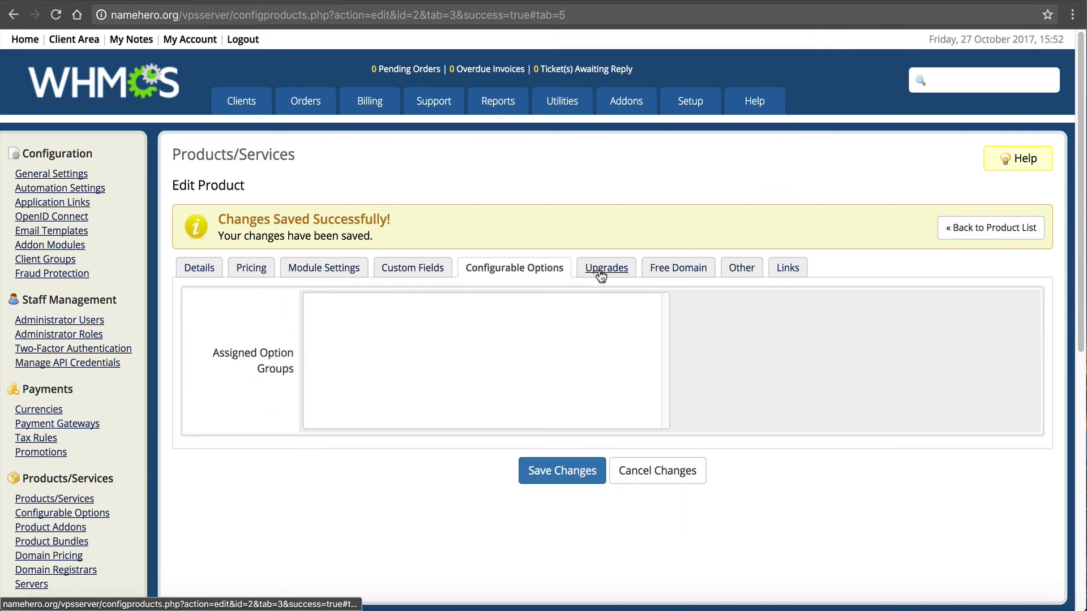
- Offer a free .com domain renewing normally on Annually and Triennially terms, and save
{"action": "left_click", "coordinate": [600, 269]}
{"action": "left_click", "coordinate": [657, 267]}
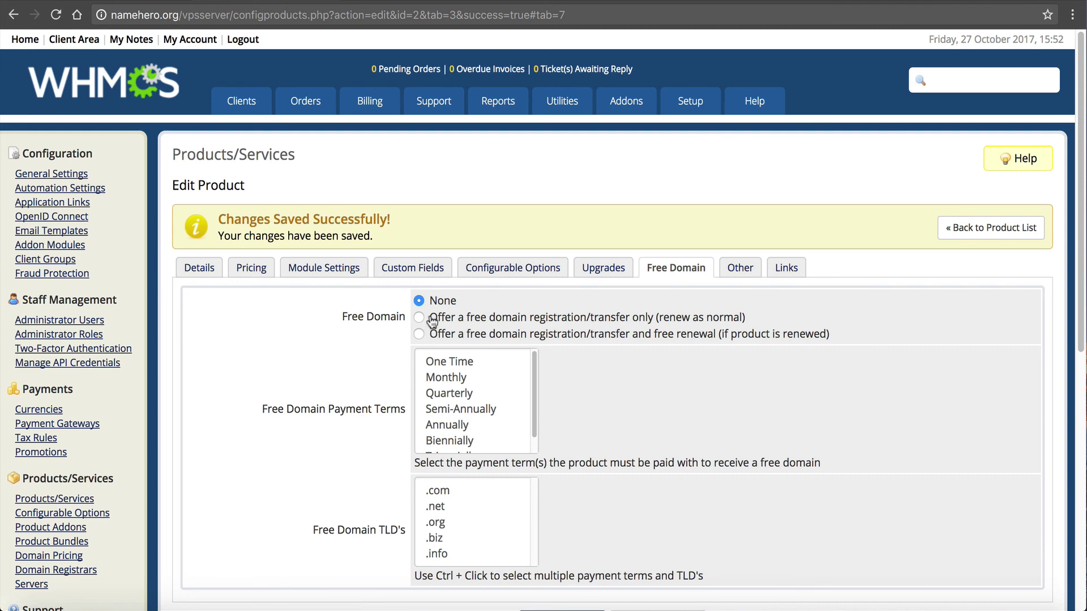
{"action": "left_click", "coordinate": [462, 326]}
{"action": "left_click_drag", "start_coordinate": [532, 411], "coordinate": [531, 426]}
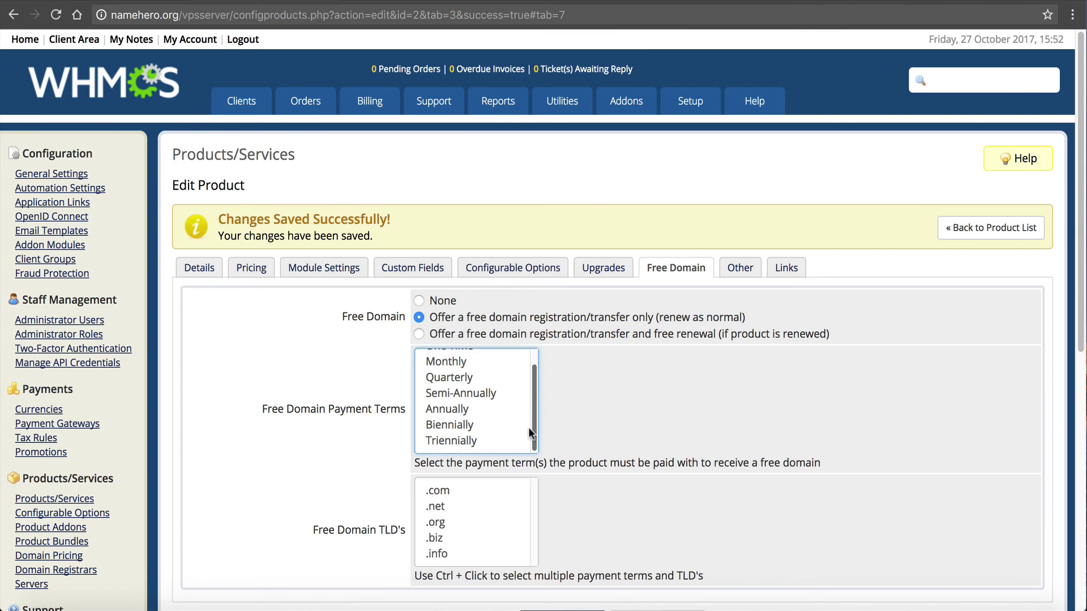
{"action": "left_click", "coordinate": [467, 412]}
{"action": "left_click", "coordinate": [460, 489]}
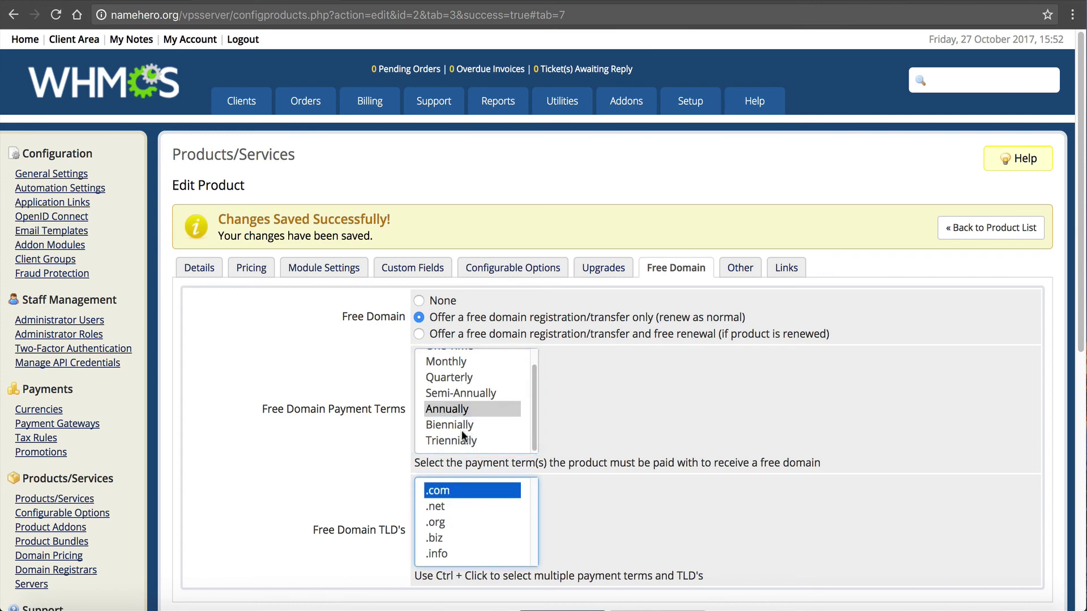
{"action": "left_click", "coordinate": [476, 443], "text": "ctrl"}
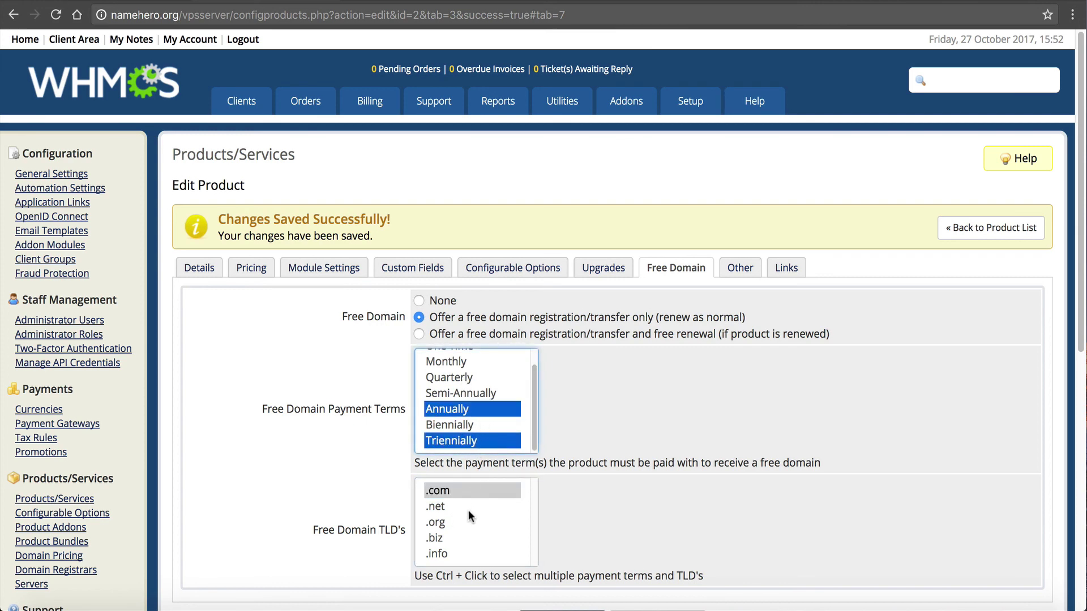
{"action": "left_click", "coordinate": [469, 488]}
{"action": "scroll", "coordinate": [1072, 294], "scroll_direction": "down", "scroll_amount": 3}
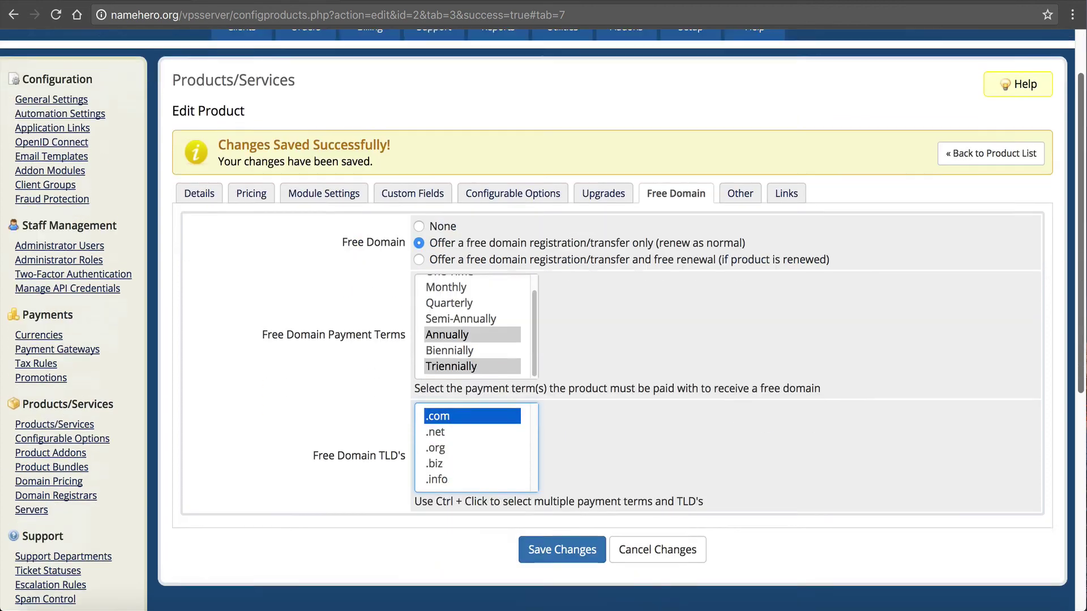
{"action": "left_click", "coordinate": [563, 527]}
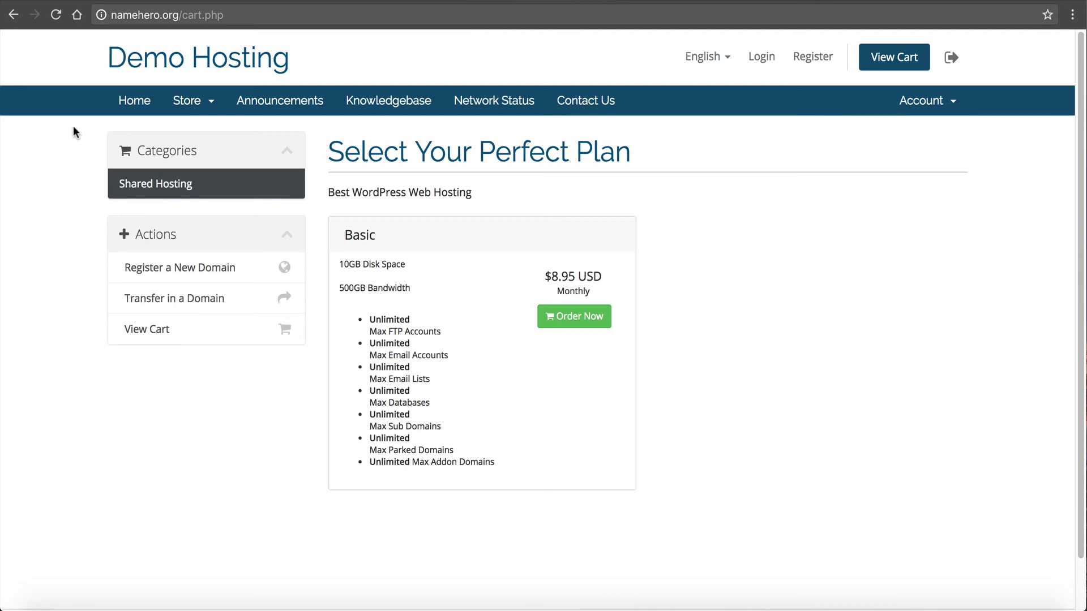
- Browse to the storefront's Reseller Hosting plans and start ordering Basic Reseller
{"action": "left_click", "coordinate": [138, 68]}
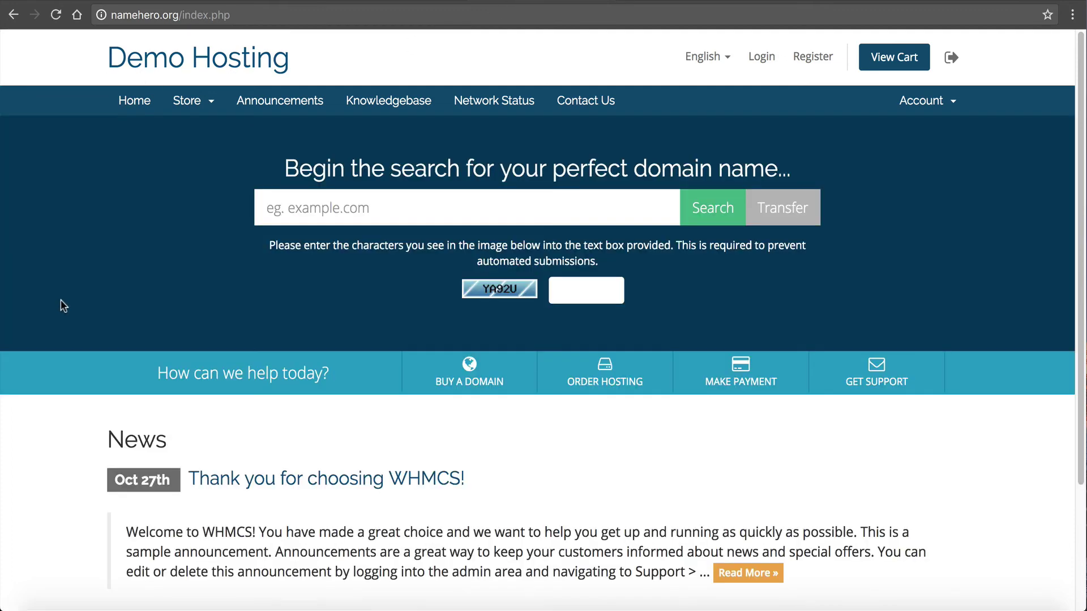
{"action": "left_click", "coordinate": [637, 391]}
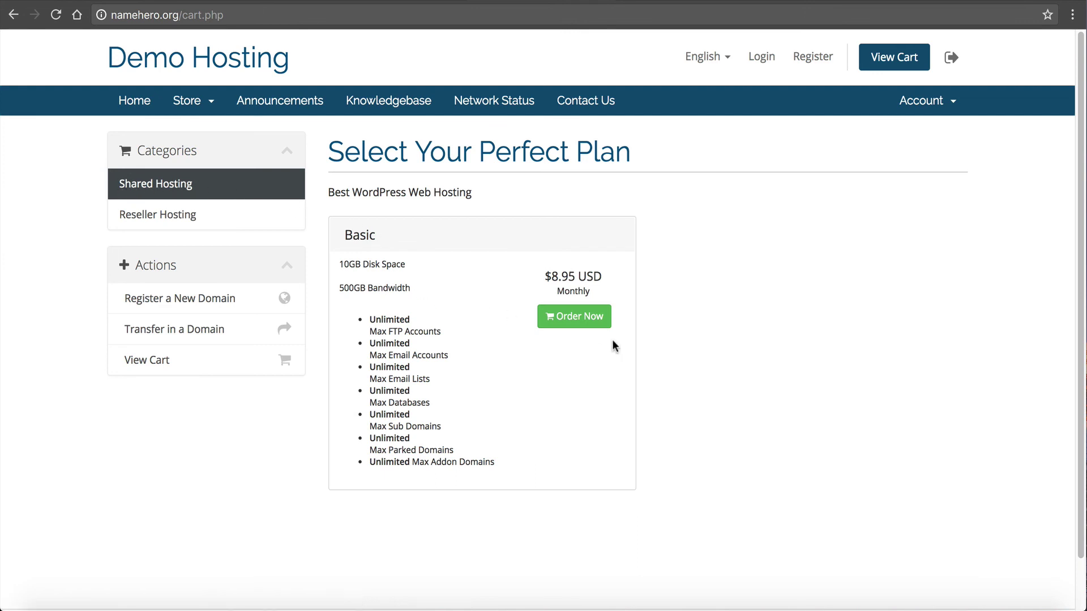
{"action": "left_click", "coordinate": [195, 219]}
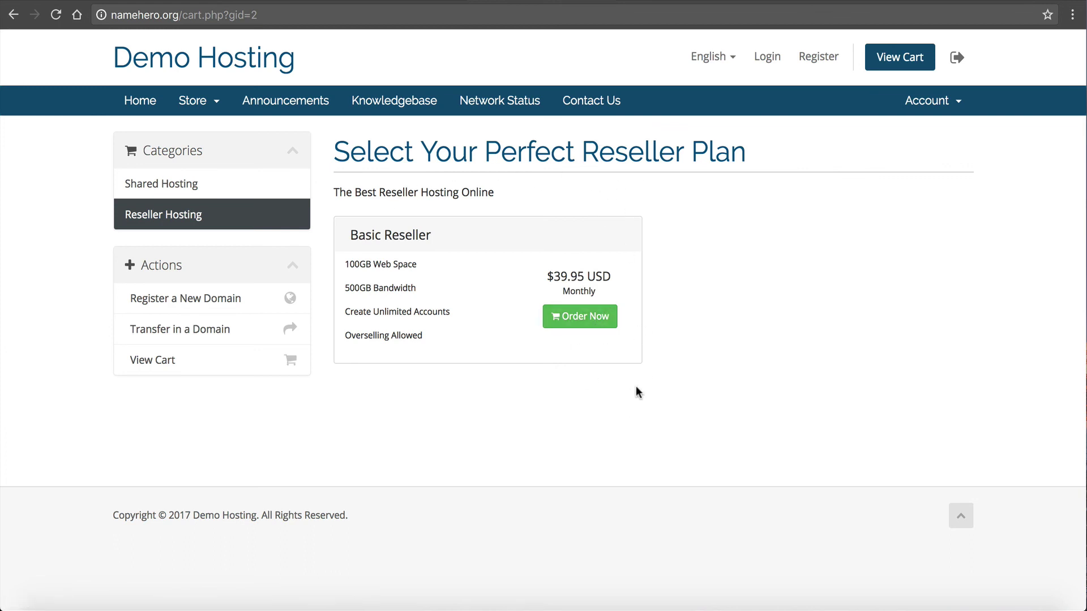
{"action": "left_click", "coordinate": [589, 313]}
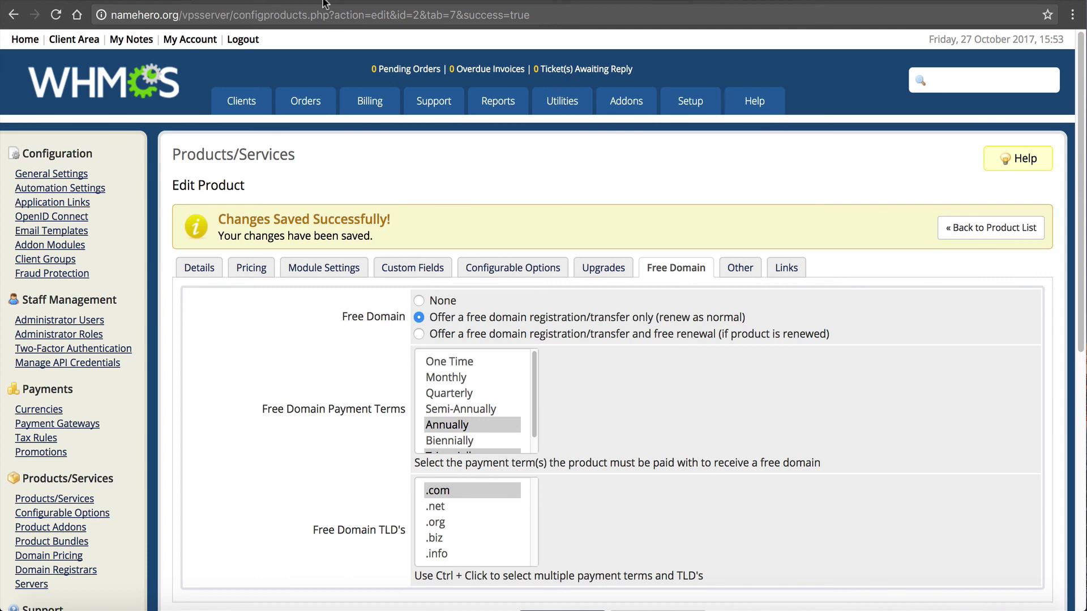
- Go to Payment Gateways, list All Payment Gateways, and activate Stripe
{"action": "left_click", "coordinate": [198, 267]}
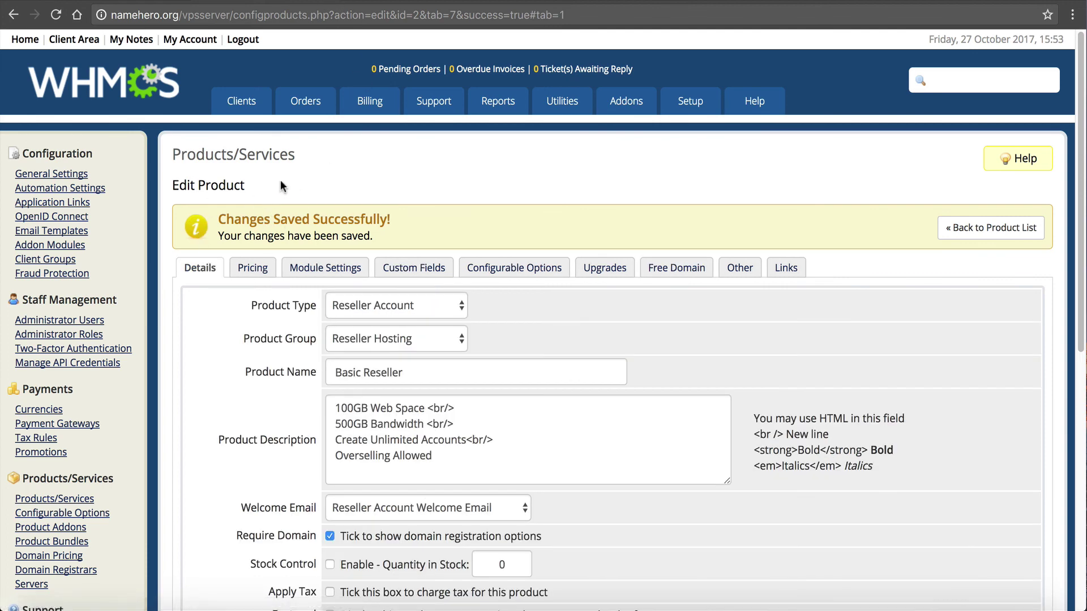
{"action": "mouse_move", "coordinate": [368, 103]}
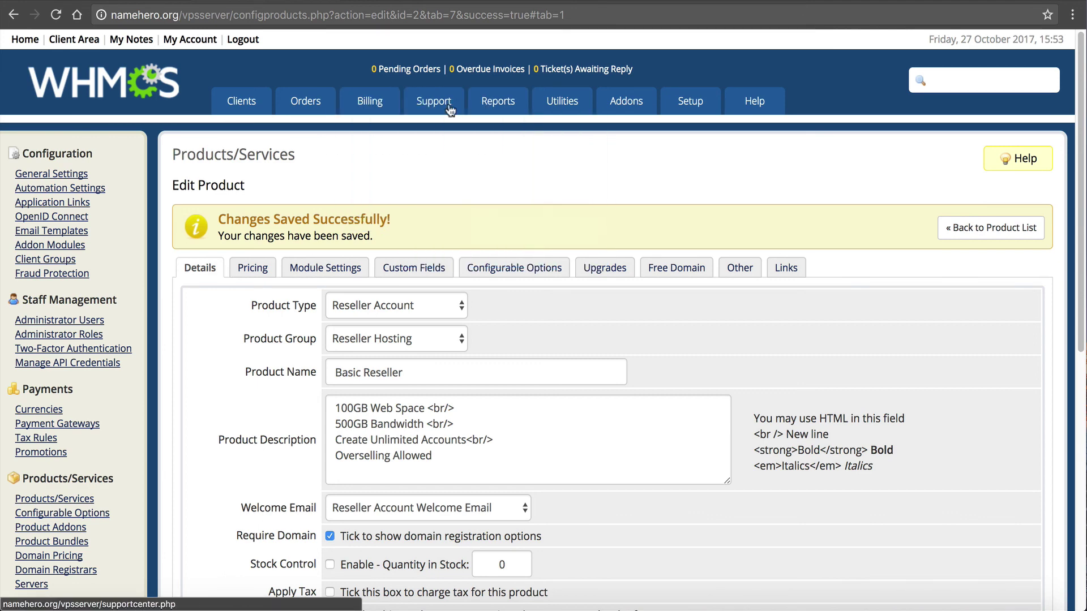
{"action": "mouse_move", "coordinate": [419, 120]}
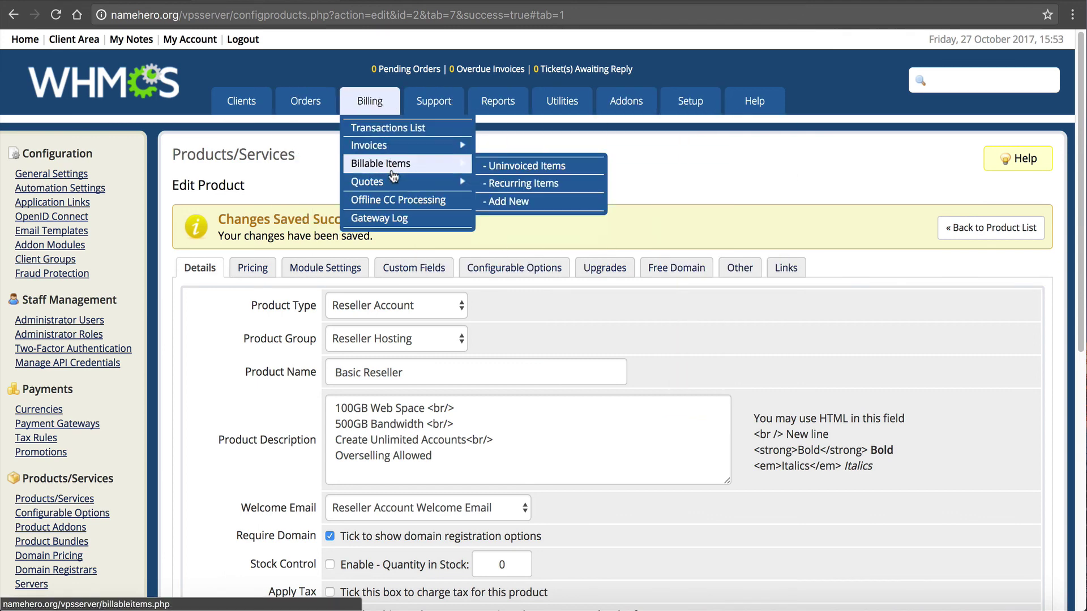
{"action": "mouse_move", "coordinate": [690, 105]}
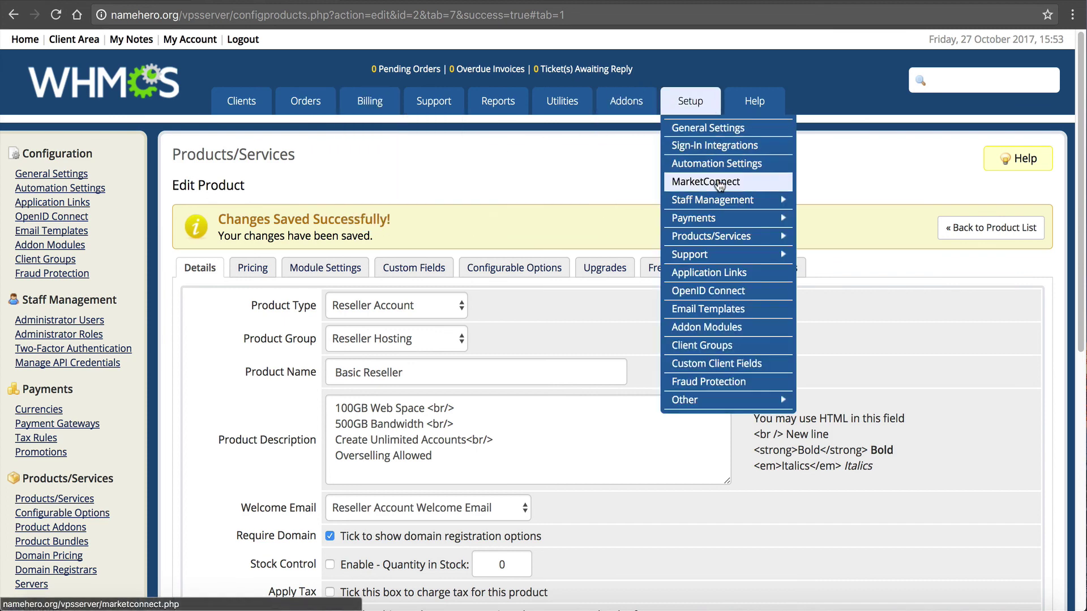
{"action": "mouse_move", "coordinate": [787, 236]}
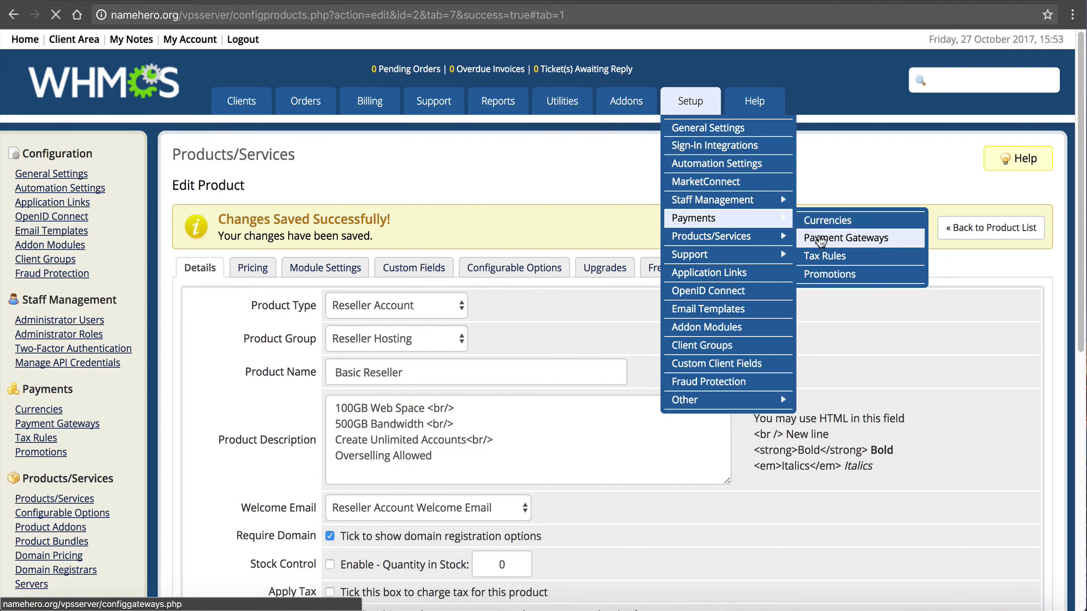
{"action": "left_click", "coordinate": [846, 238]}
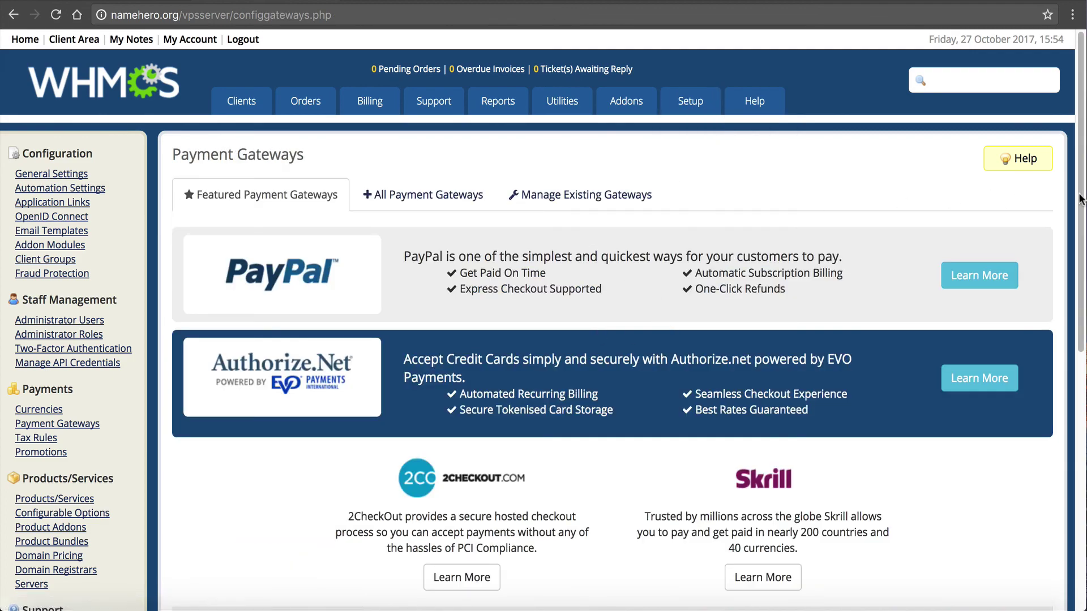
{"action": "left_click_drag", "start_coordinate": [1080, 197], "coordinate": [1053, 222]}
{"action": "left_click", "coordinate": [455, 154]}
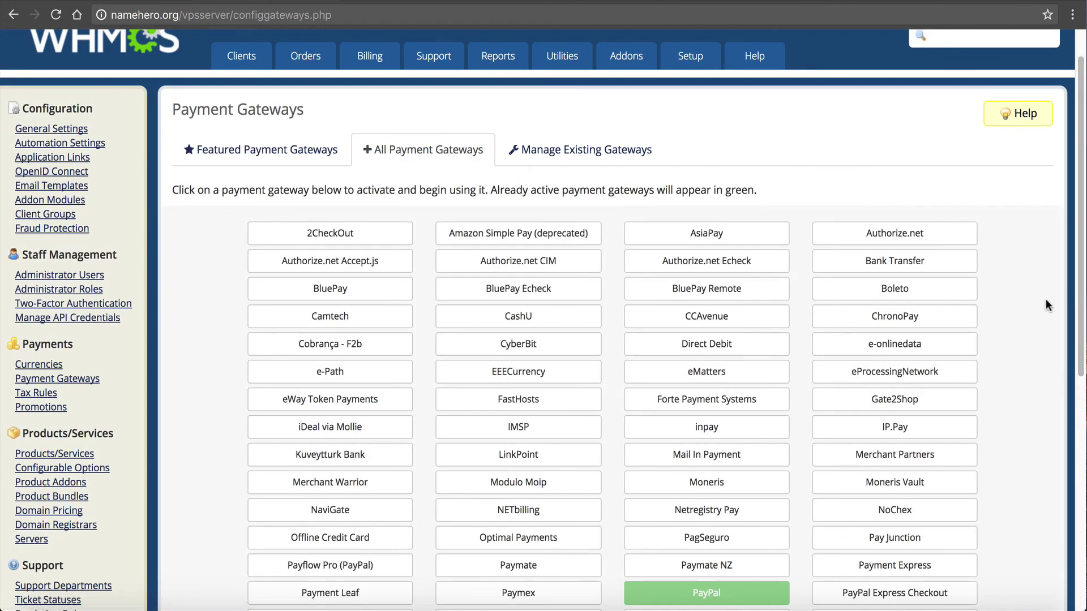
{"action": "left_click_drag", "start_coordinate": [1074, 287], "coordinate": [1048, 428]}
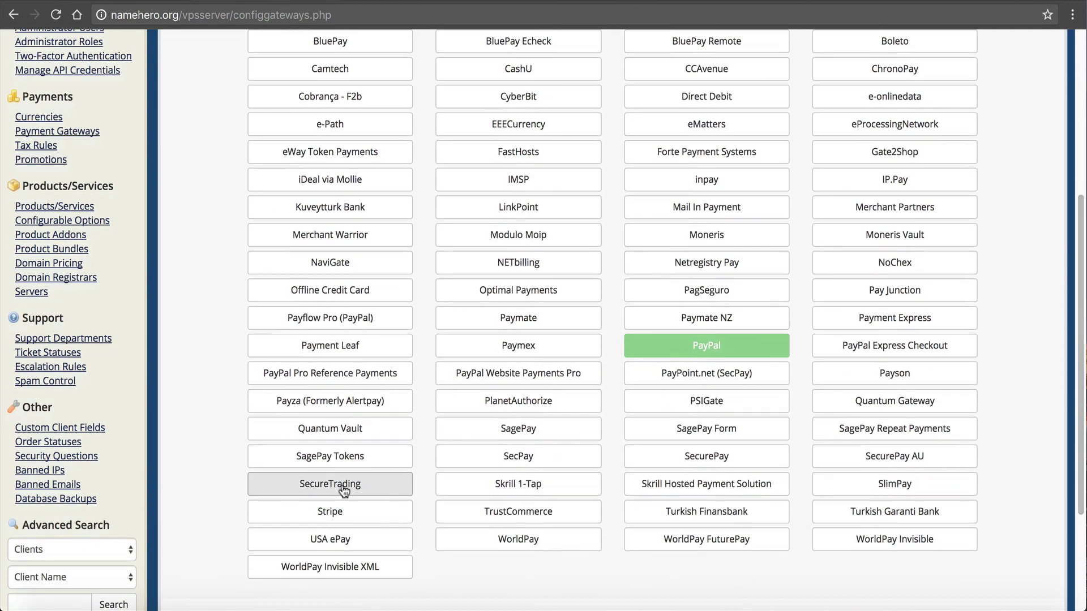
{"action": "left_click", "coordinate": [334, 512]}
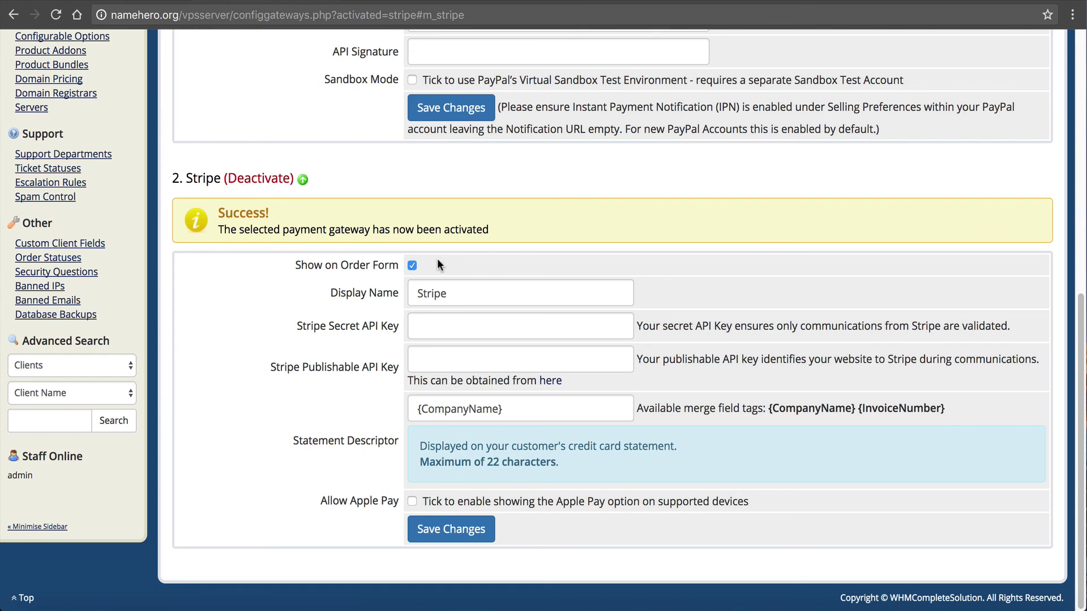
- Inspect Stripe's empty API key fields, then deactivate Stripe, reassigning its items to PayPal
{"action": "left_click_drag", "start_coordinate": [464, 291], "coordinate": [344, 285]}
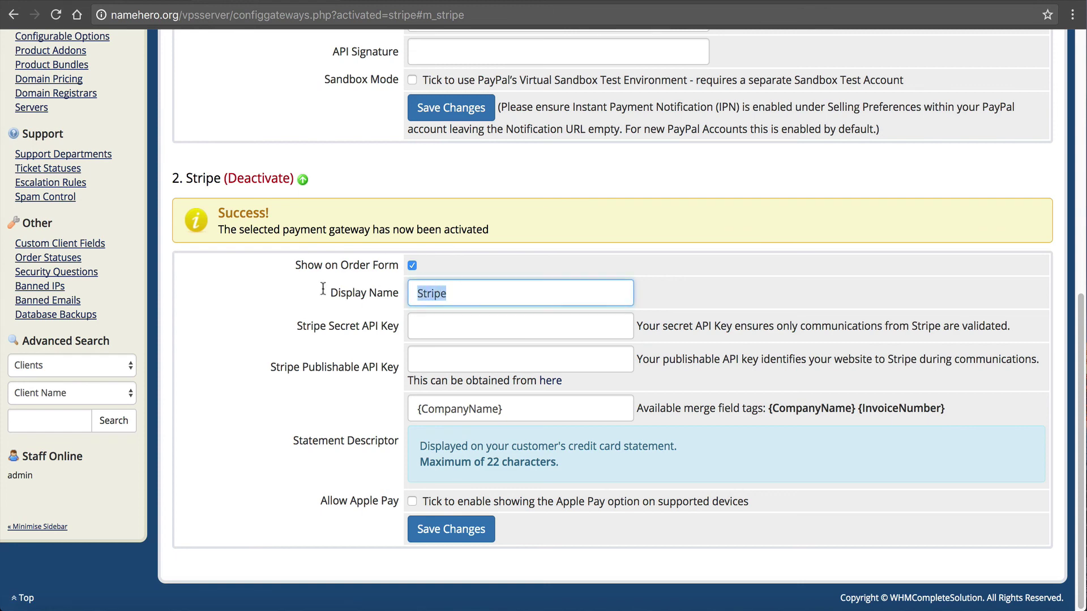
{"action": "left_click_drag", "start_coordinate": [320, 319], "coordinate": [365, 324]}
{"action": "left_click", "coordinate": [334, 324]}
{"action": "left_click", "coordinate": [447, 358]}
{"action": "left_click", "coordinate": [451, 318]}
{"action": "left_click_drag", "start_coordinate": [417, 359], "coordinate": [430, 355]}
{"action": "left_click", "coordinate": [429, 355]}
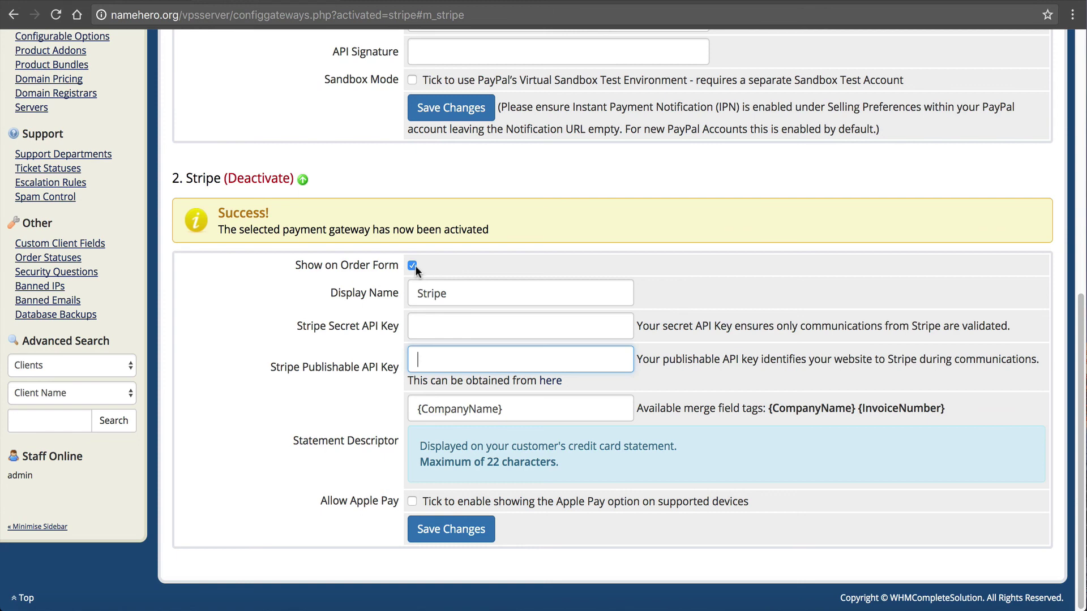
{"action": "left_click", "coordinate": [258, 179]}
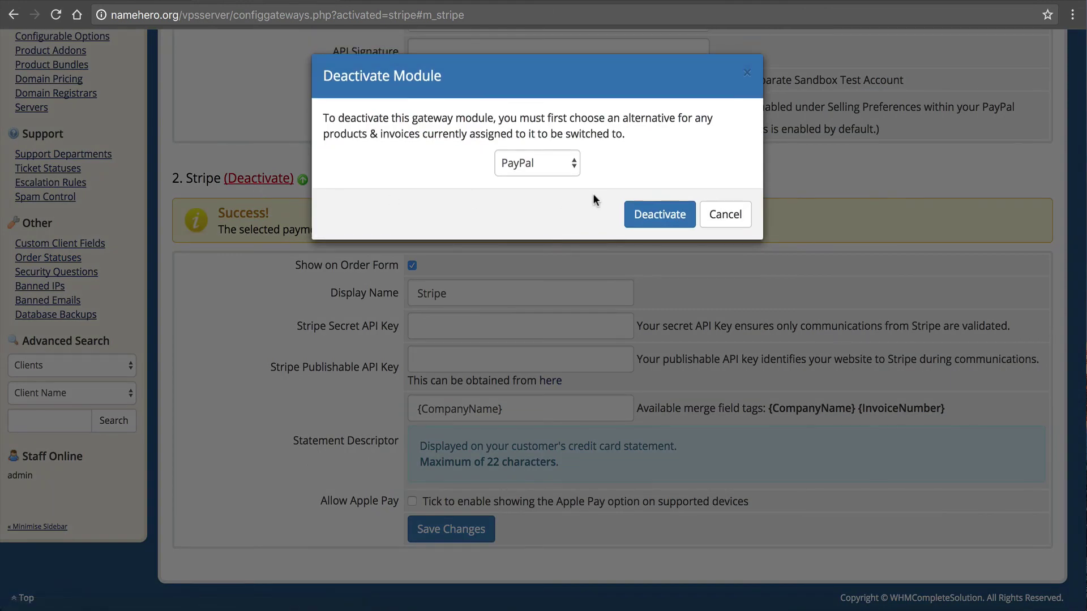
{"action": "left_click", "coordinate": [689, 214]}
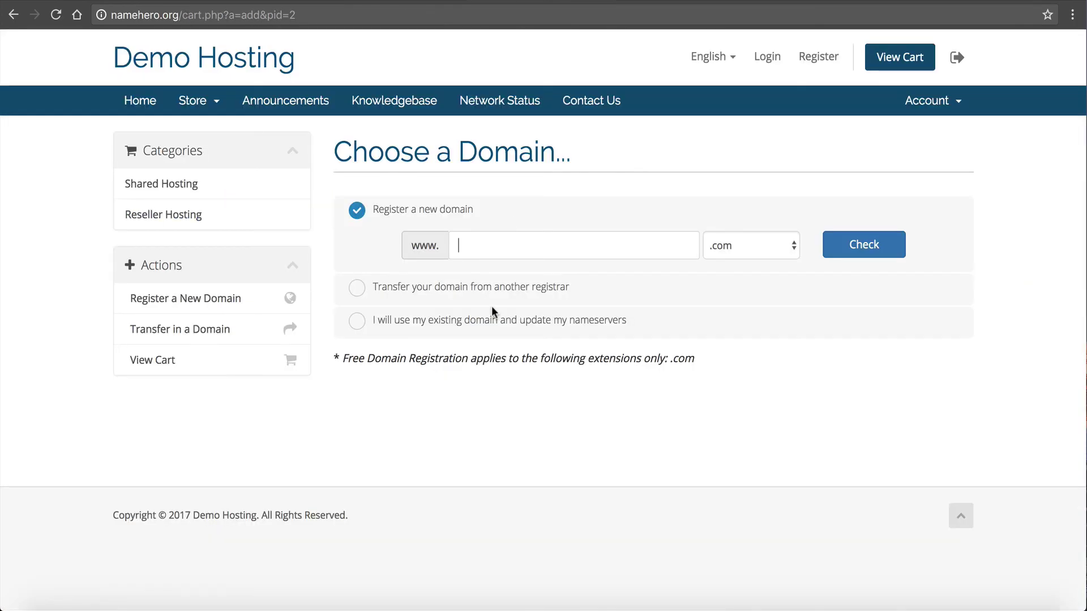
- Order Basic Reseller from Reseller Hosting, registering the available domain newresellerwebsite.com
{"action": "left_click", "coordinate": [195, 100]}
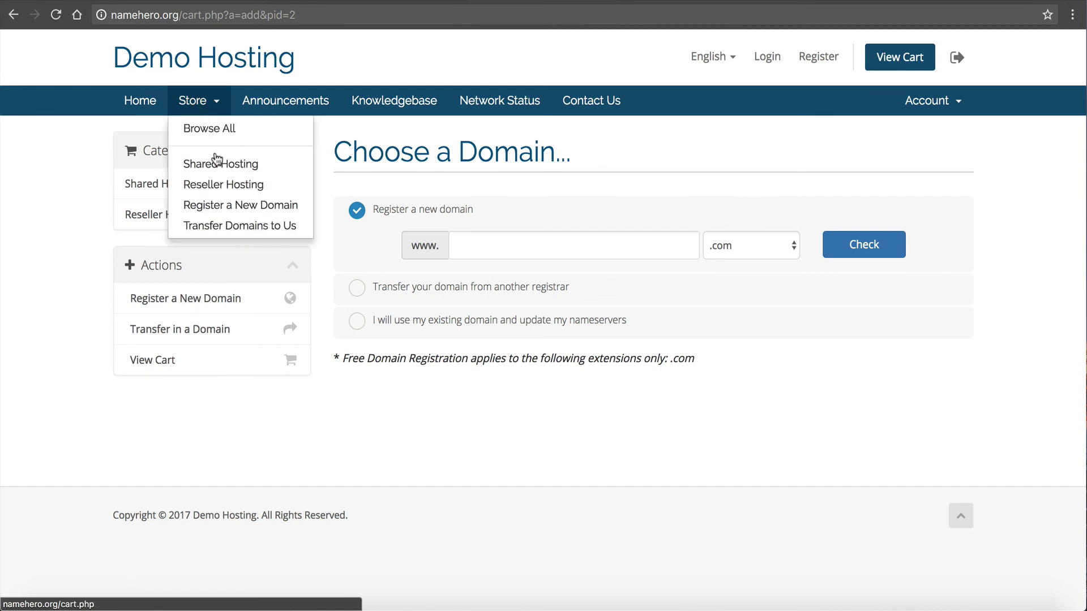
{"action": "left_click", "coordinate": [220, 187]}
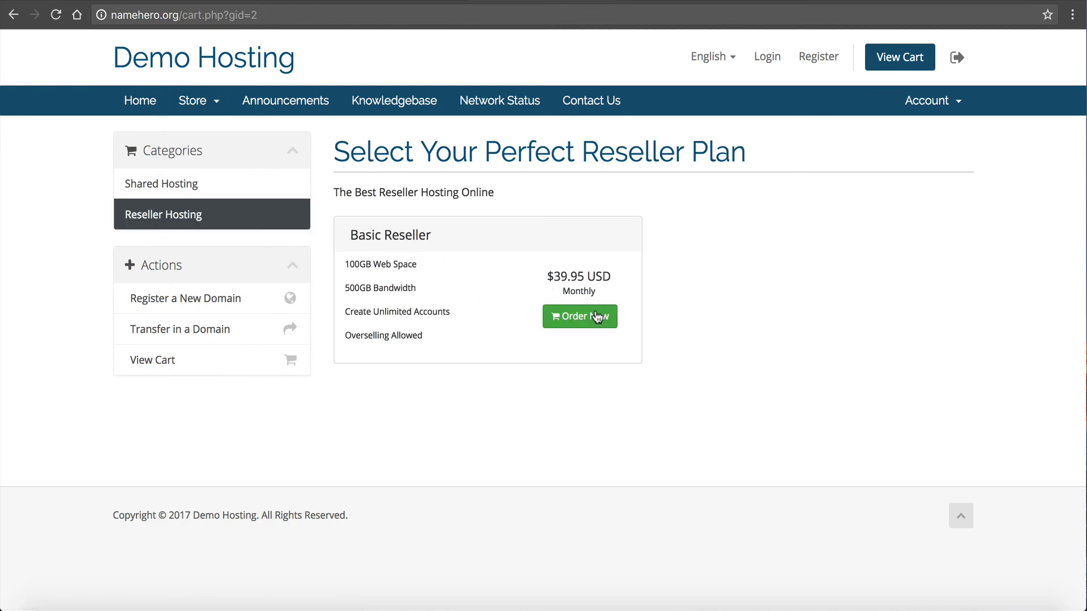
{"action": "left_click", "coordinate": [583, 317]}
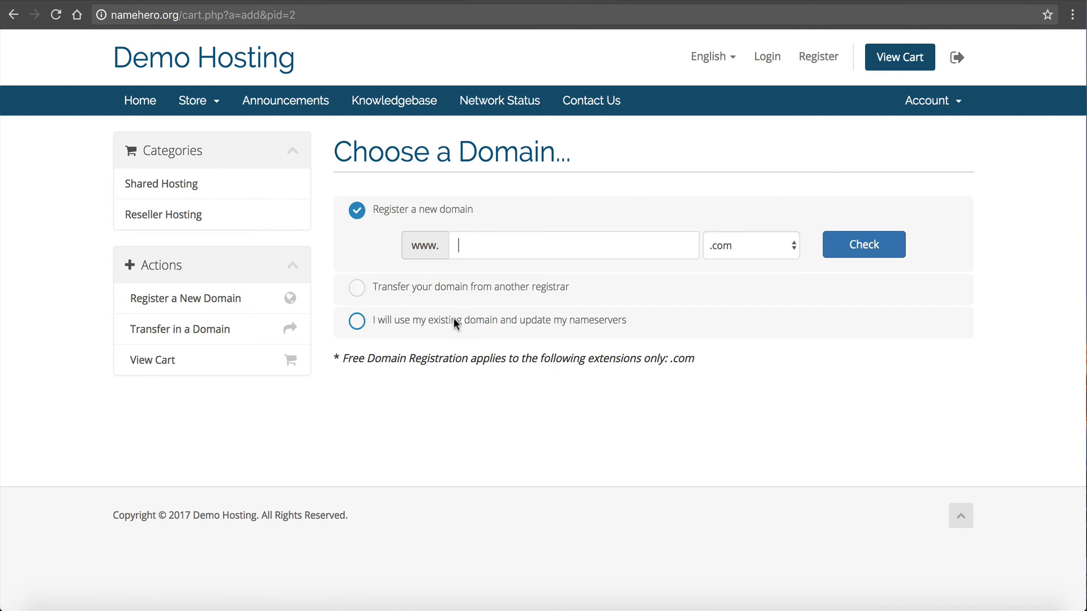
{"action": "left_click", "coordinate": [453, 319]}
{"action": "left_click", "coordinate": [409, 209]}
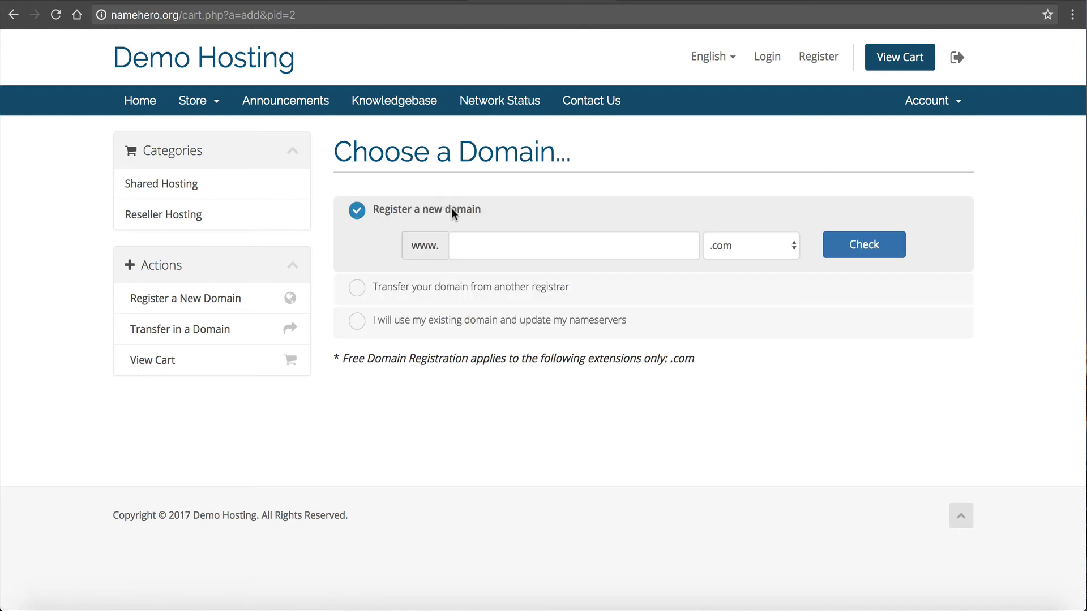
{"action": "type", "text": "newresellerwebsite"}
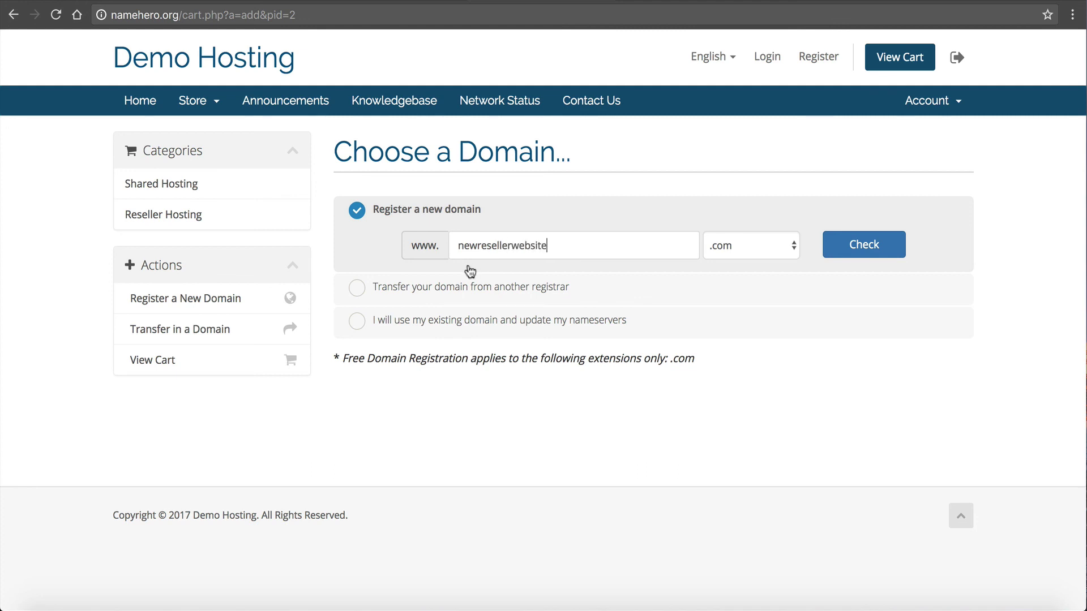
{"action": "left_click", "coordinate": [869, 252]}
{"action": "left_click", "coordinate": [685, 463]}
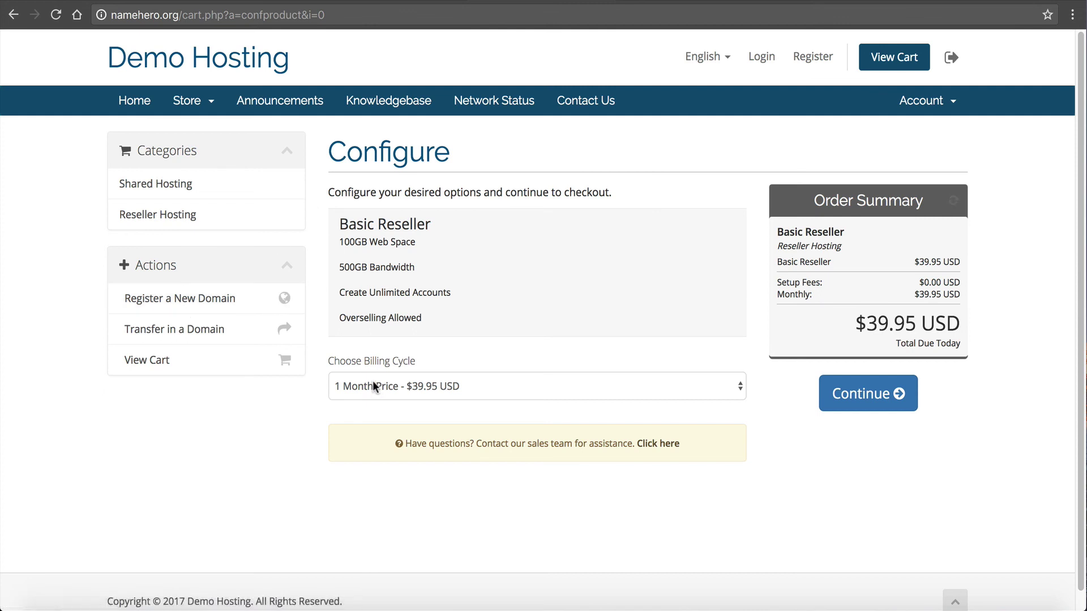
- Choose the 36 Month billing cycle for Basic Reseller and continue to the cart
{"action": "left_click", "coordinate": [410, 385]}
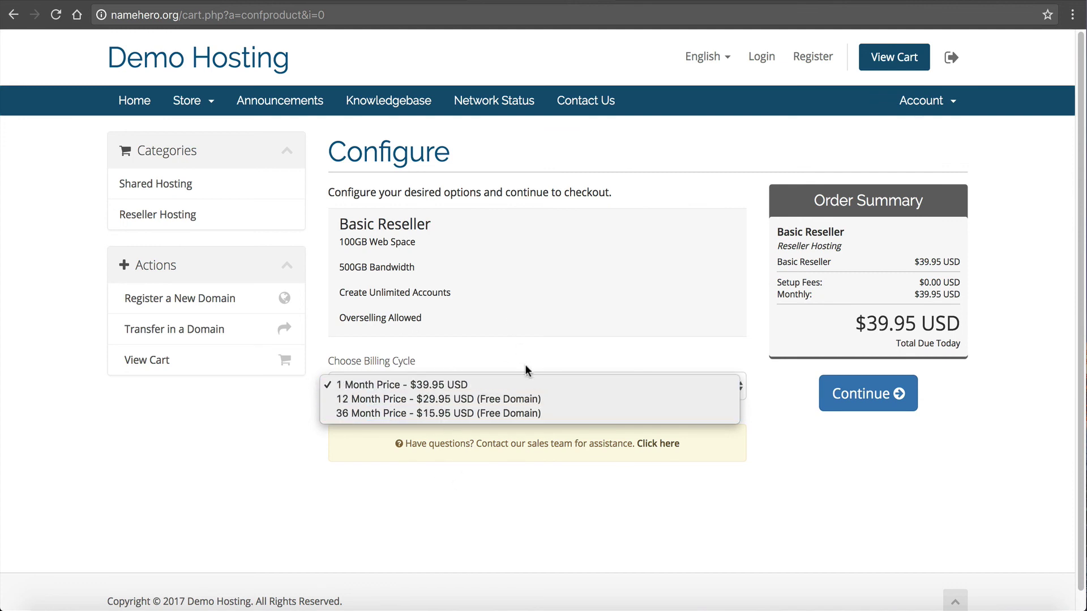
{"action": "left_click", "coordinate": [510, 413]}
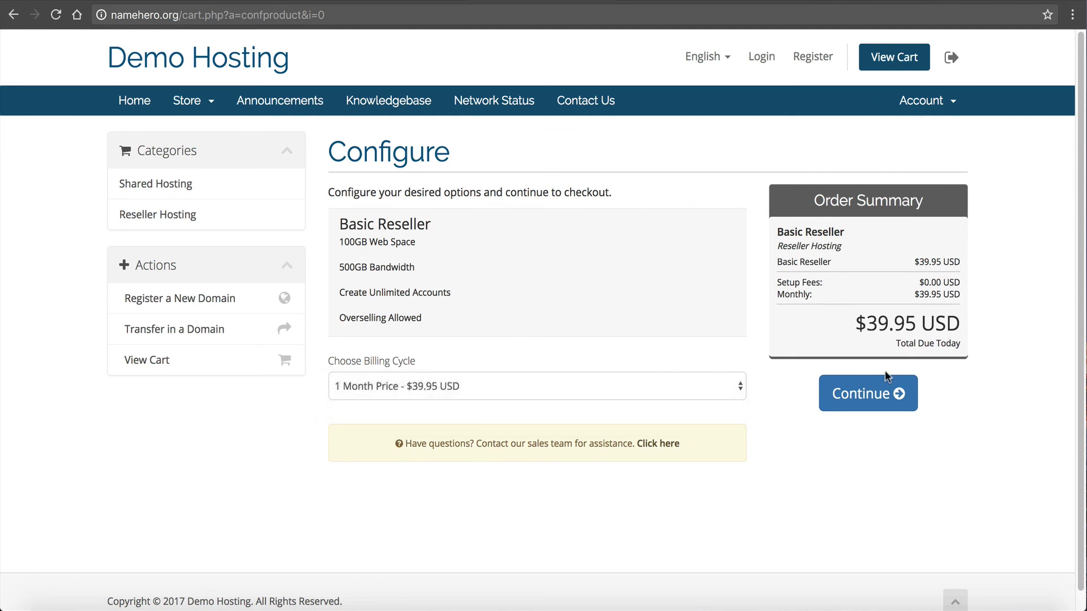
{"action": "left_click", "coordinate": [391, 386]}
{"action": "left_click", "coordinate": [414, 385]}
{"action": "left_click", "coordinate": [846, 381]}
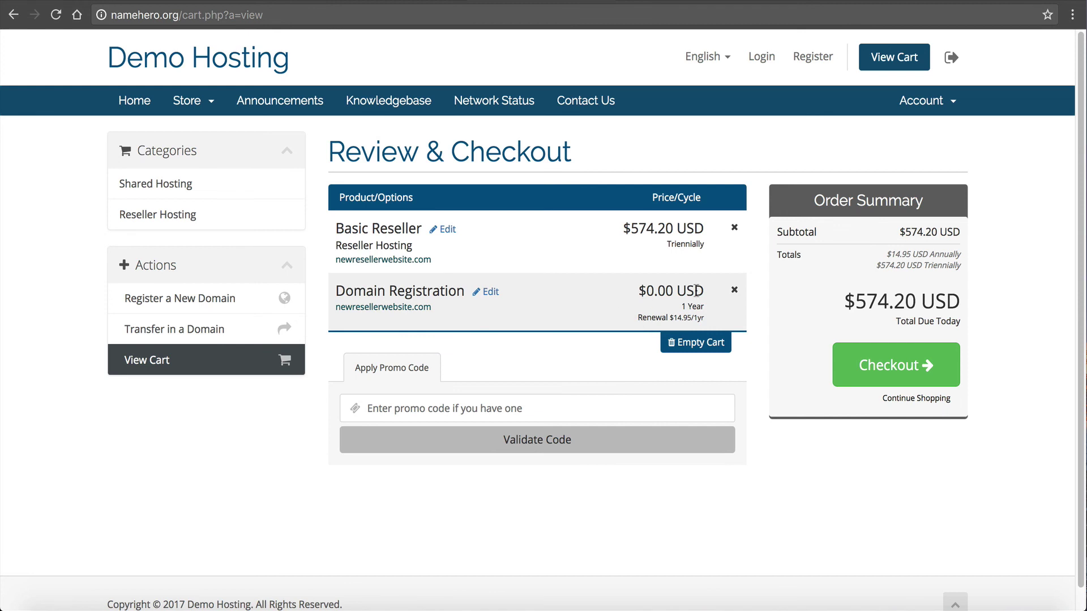
- Review the cart with $574.20 triennial plan and free domain, then proceed to checkout
{"action": "left_click_drag", "start_coordinate": [339, 291], "coordinate": [464, 293]}
{"action": "left_click_drag", "start_coordinate": [418, 229], "coordinate": [355, 232]}
{"action": "left_click", "coordinate": [573, 222]}
{"action": "left_click", "coordinate": [895, 365]}
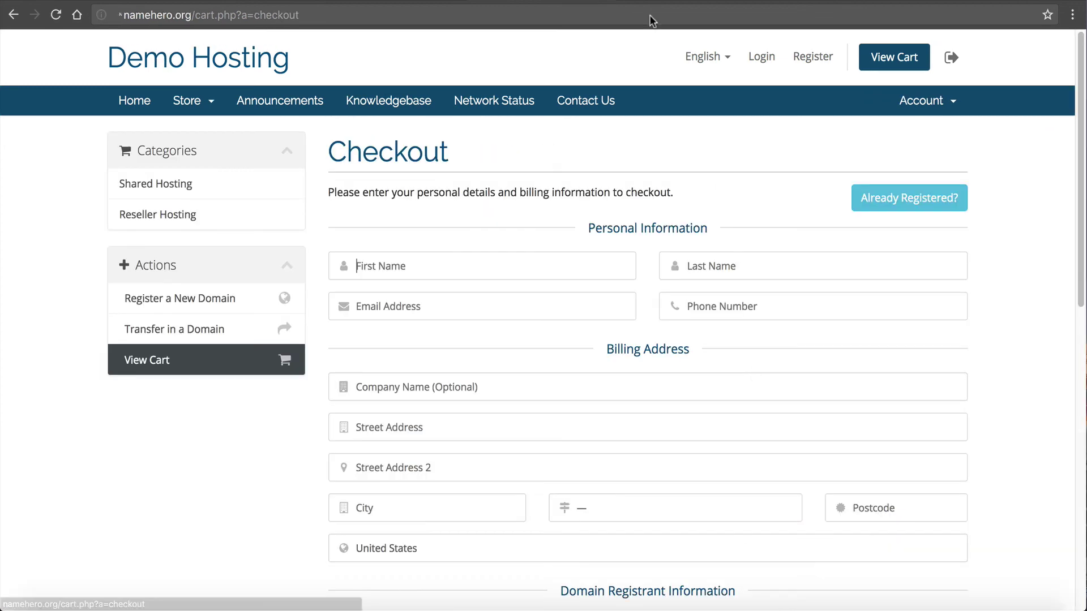
{"action": "left_click_drag", "start_coordinate": [1081, 125], "coordinate": [1038, 81]}
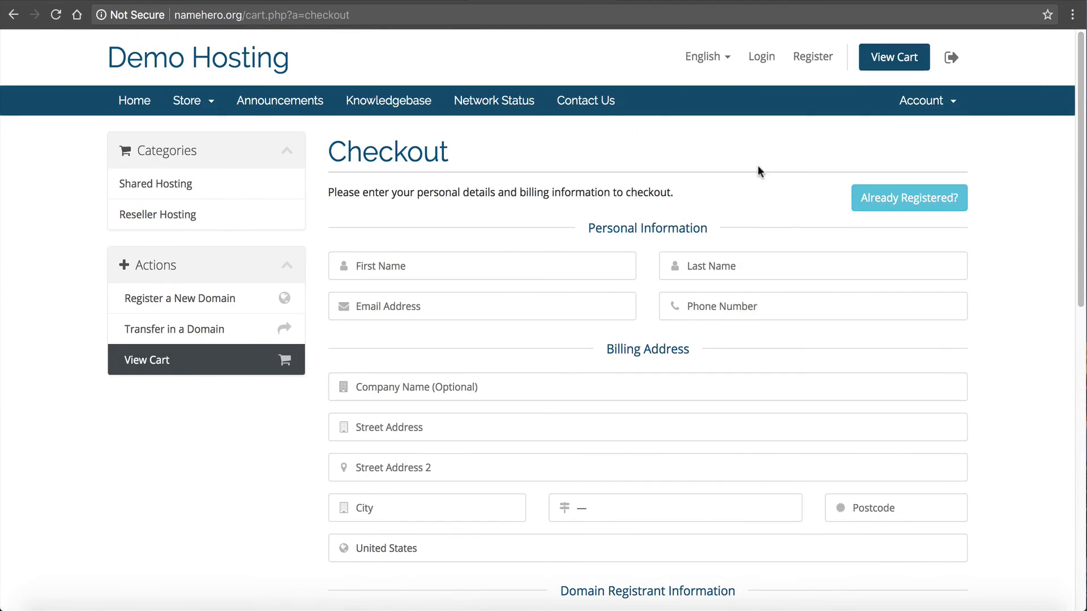